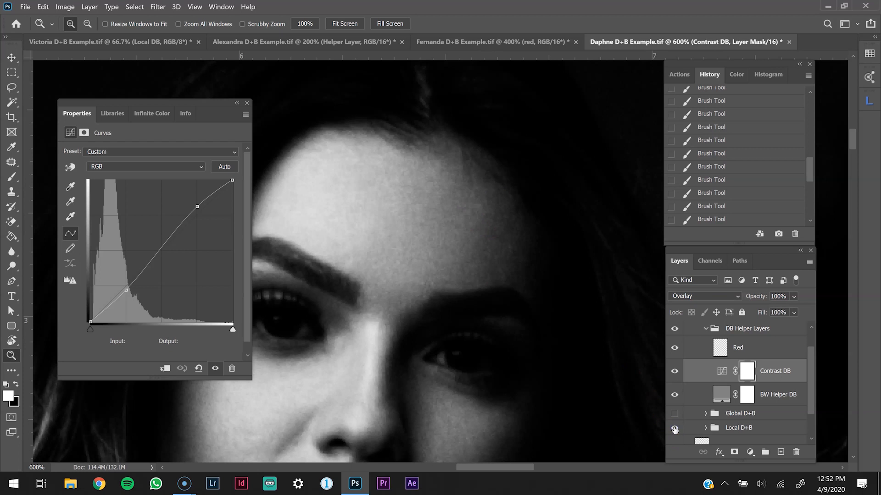
- Toggle the visibility of the Local D+B group in the black-and-white close-up portrait
{"action": "left_click", "coordinate": [674, 428]}
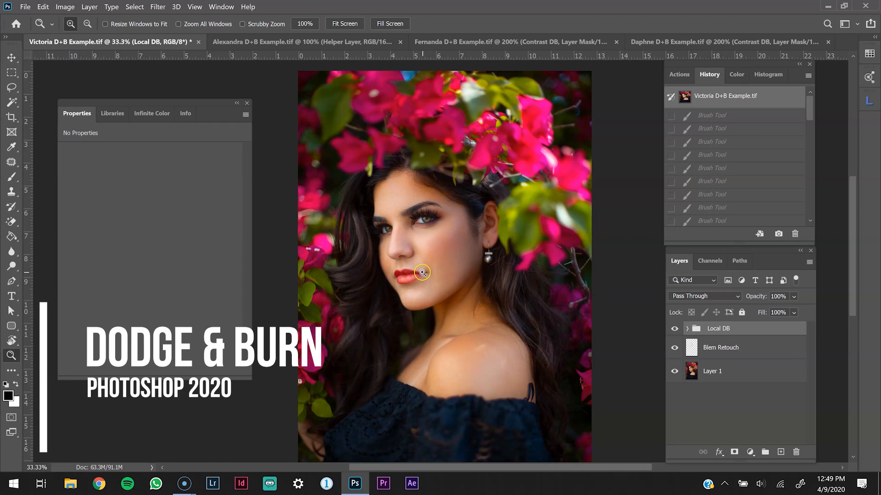
- Zoom in on the face in the flower portrait and compare it with the Local DB group hidden and shown
{"action": "left_click", "coordinate": [410, 234]}
{"action": "mouse_move", "coordinate": [457, 251]}
{"action": "left_mouse_down"}
{"action": "mouse_move", "coordinate": [433, 265]}
{"action": "mouse_move", "coordinate": [459, 265]}
{"action": "left_mouse_up"}
{"action": "left_click", "coordinate": [445, 287]}
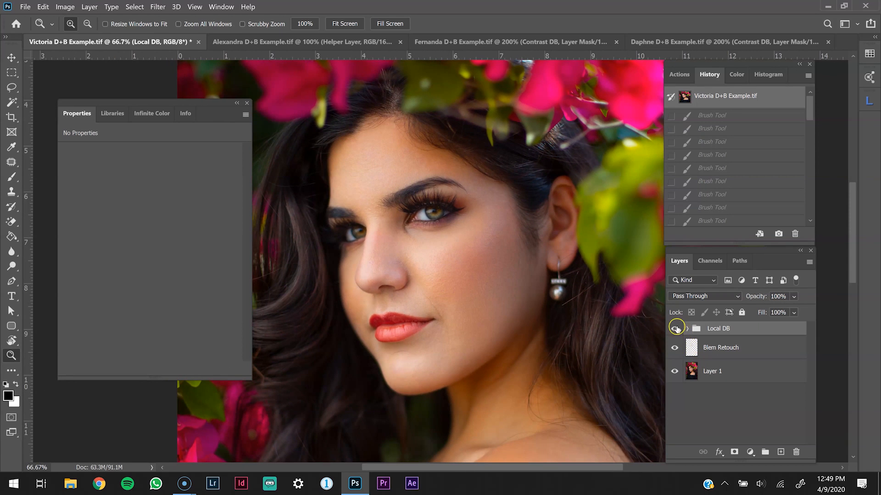
{"action": "left_click", "coordinate": [675, 328]}
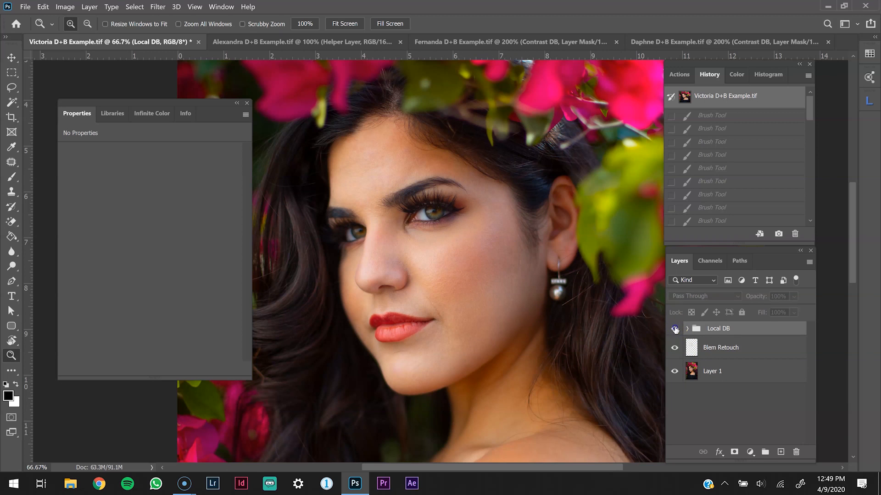
{"action": "left_click", "coordinate": [674, 329]}
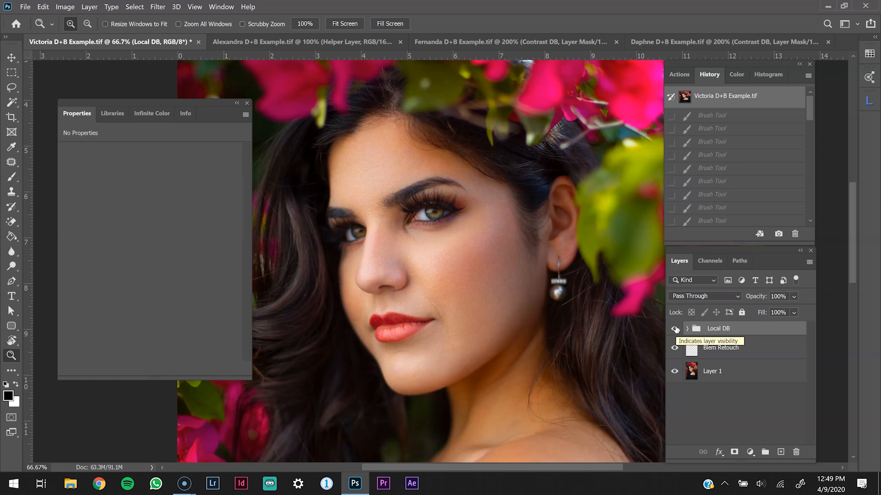
{"action": "left_click", "coordinate": [674, 329]}
{"action": "left_click", "coordinate": [674, 328]}
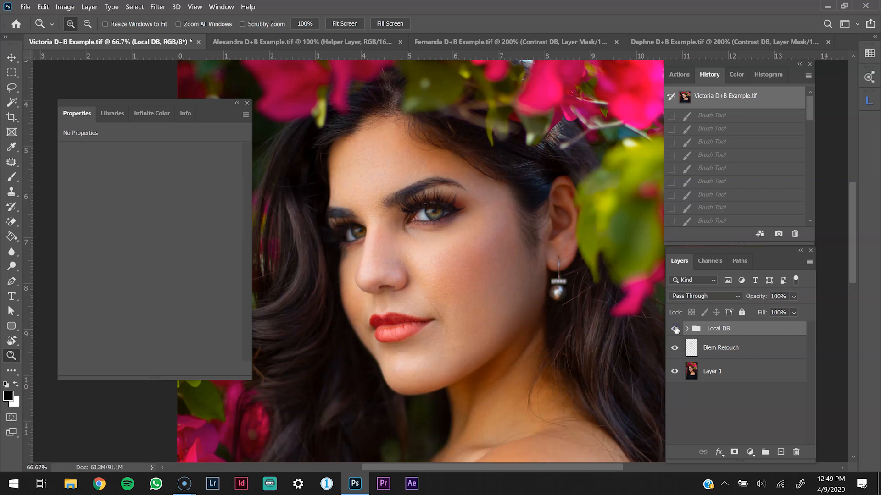
- Switch to the knit-hat portrait, zoom in on the face, and show its D+B and Global DB groups
{"action": "left_click", "coordinate": [301, 42]}
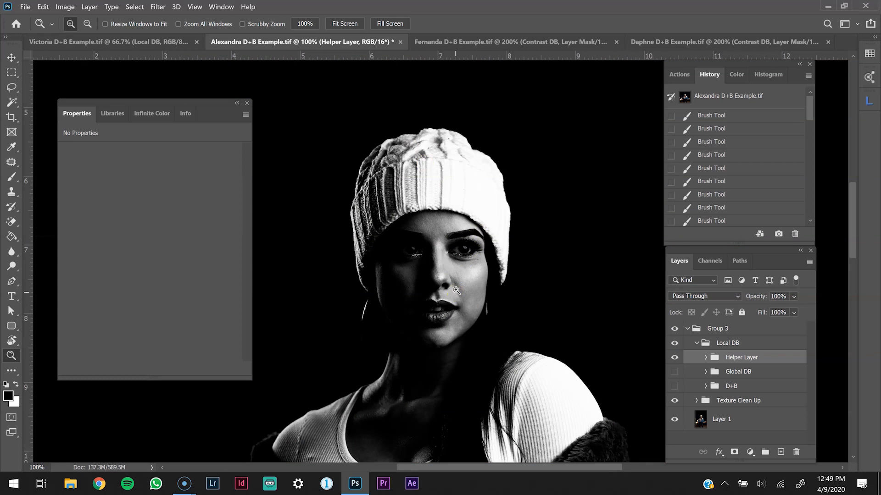
{"action": "left_click", "coordinate": [459, 294]}
{"action": "mouse_move", "coordinate": [472, 298]}
{"action": "left_mouse_down"}
{"action": "mouse_move", "coordinate": [446, 311]}
{"action": "mouse_move", "coordinate": [484, 311]}
{"action": "left_mouse_up"}
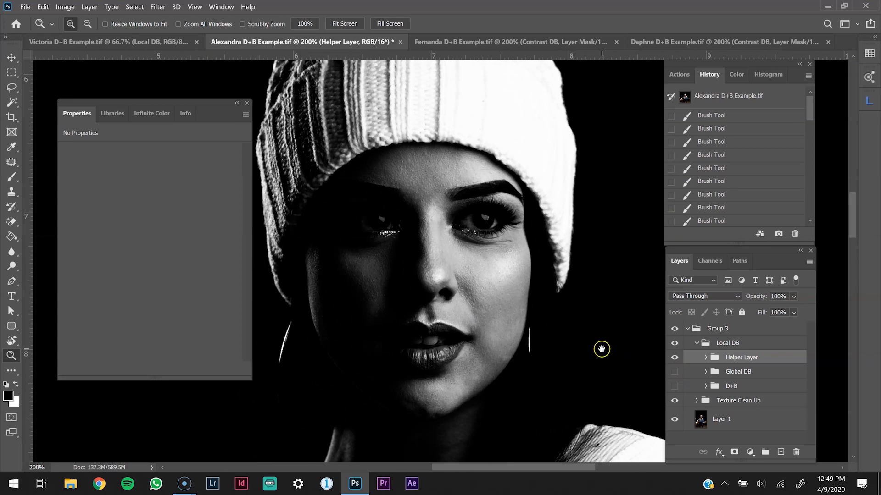
{"action": "left_click_drag", "start_coordinate": [600, 350], "coordinate": [580, 349]}
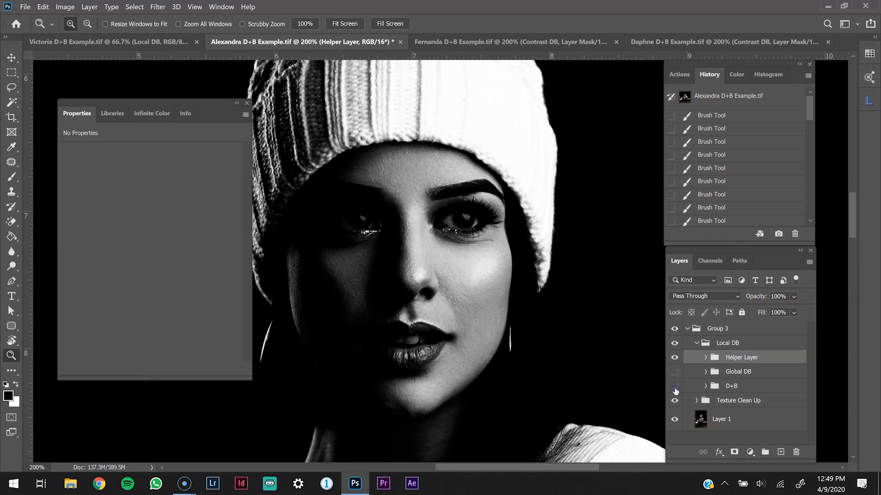
{"action": "left_click", "coordinate": [675, 387]}
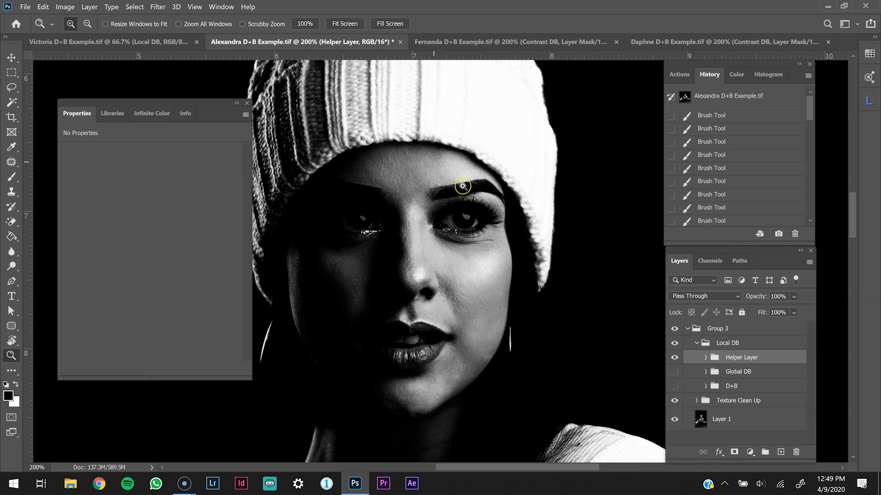
{"action": "left_click", "coordinate": [675, 372]}
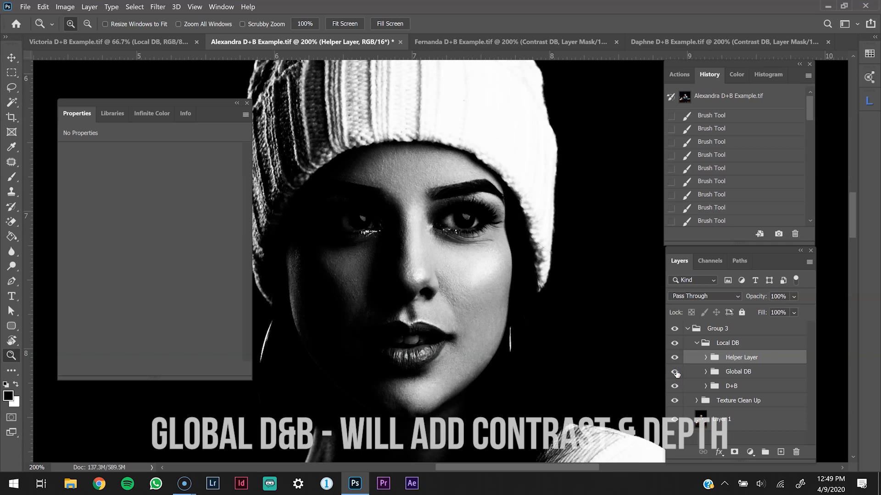
{"action": "left_click", "coordinate": [675, 372]}
- Hide the Helper Layer group and compare the color portrait with the Local DB group off and on
{"action": "left_click", "coordinate": [674, 345]}
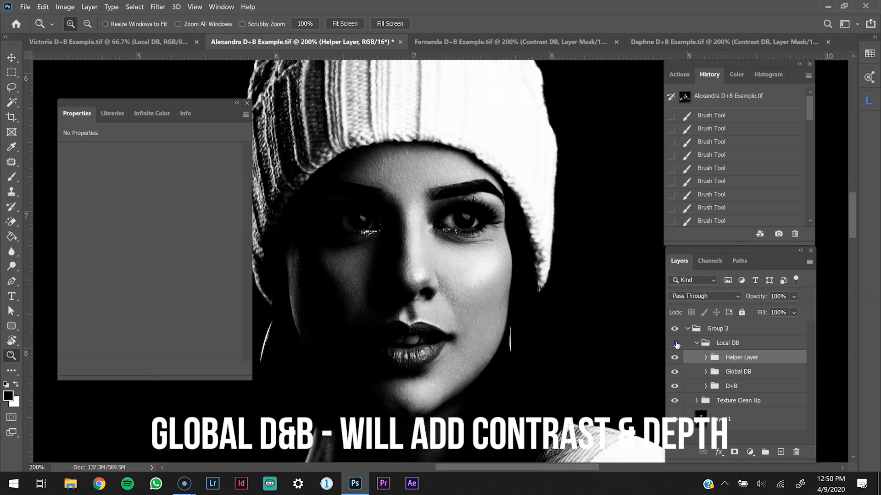
{"action": "left_click", "coordinate": [676, 361]}
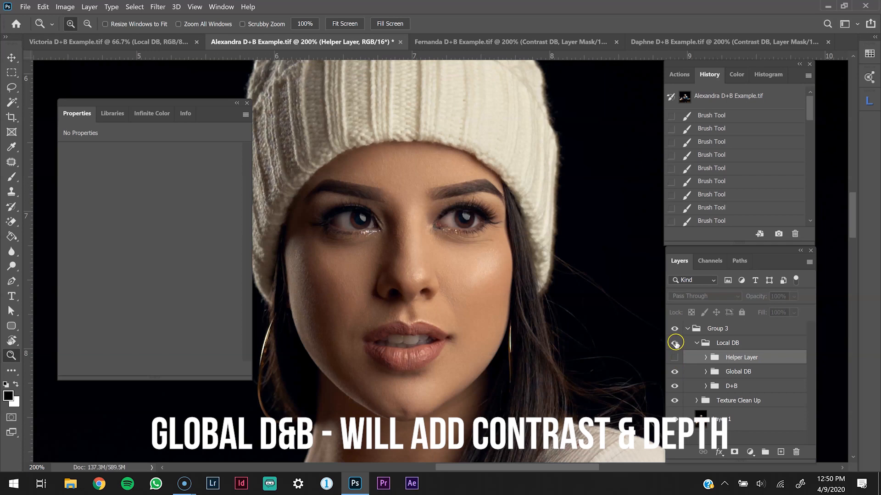
{"action": "left_click", "coordinate": [675, 344]}
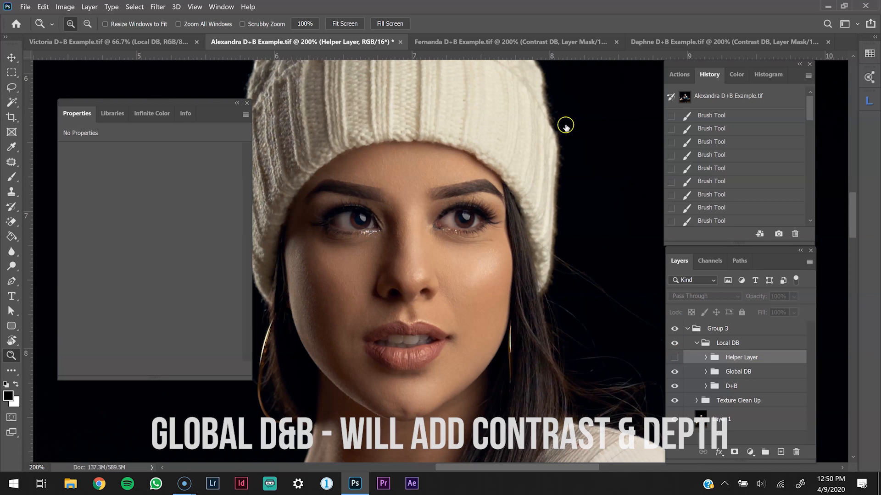
- Switch to the wide-brimmed hat portrait, zoom in on the face, and check its D+B group by toggling visibility
{"action": "left_click", "coordinate": [504, 41]}
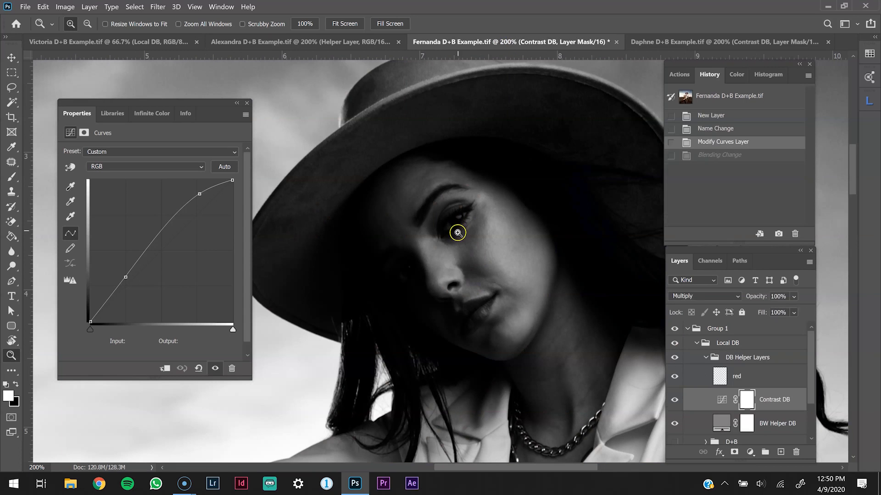
{"action": "left_click", "coordinate": [457, 218]}
{"action": "left_click_drag", "start_coordinate": [479, 244], "coordinate": [472, 230]}
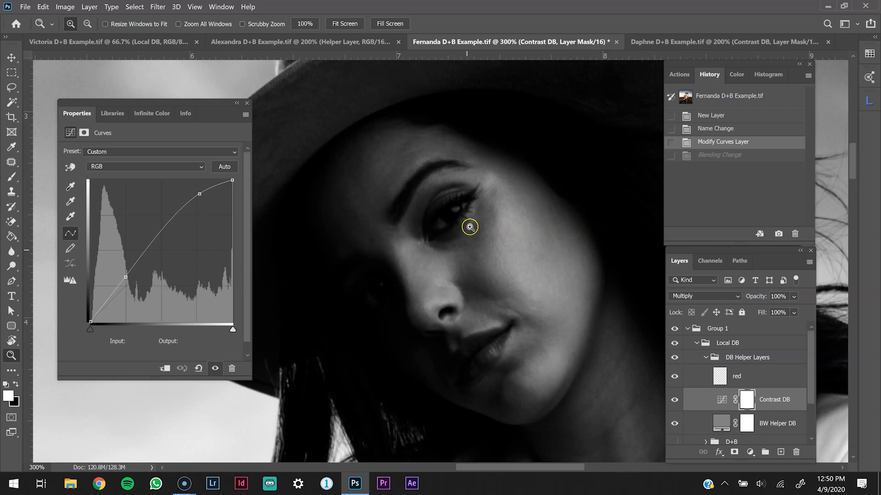
{"action": "scroll", "coordinate": [727, 400], "scroll_direction": "down", "scroll_amount": 1}
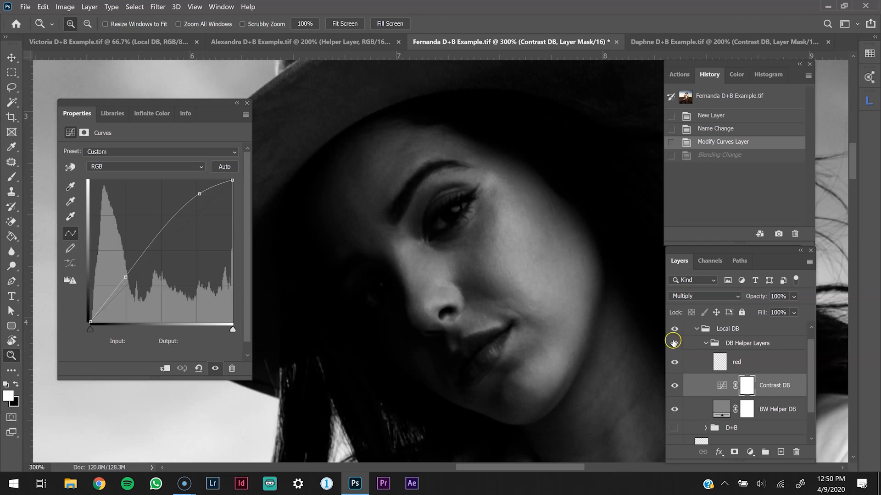
{"action": "scroll", "coordinate": [685, 387], "scroll_direction": "down", "scroll_amount": 1}
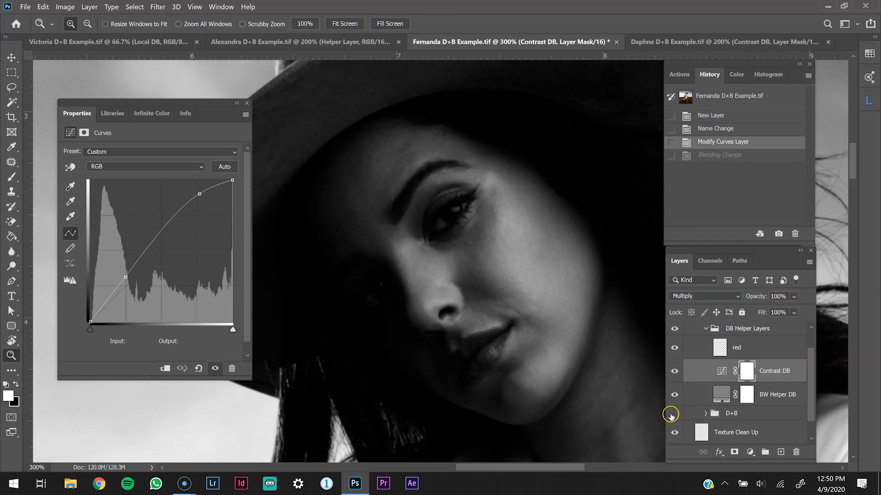
{"action": "left_click", "coordinate": [672, 415]}
- Select the red layer and set the foreground color to red (ff0000) and the background color to a bright blue with hue 219
{"action": "left_click", "coordinate": [743, 349]}
{"action": "key", "text": "x"}
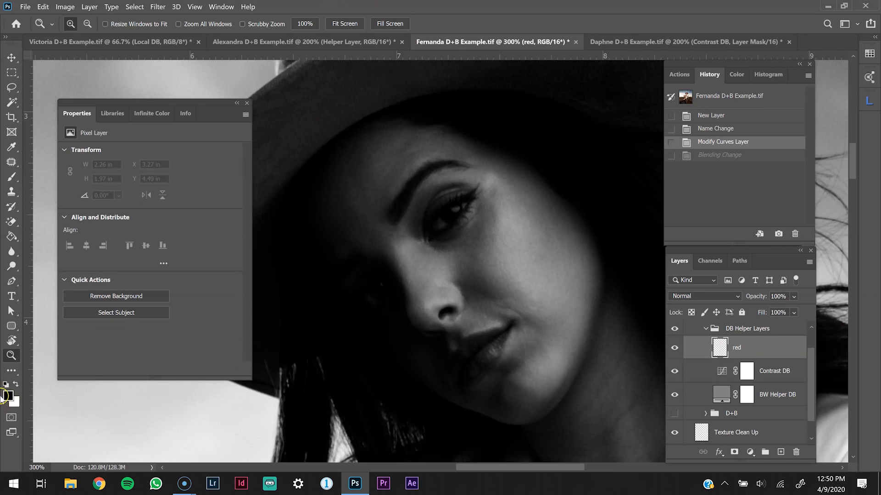
{"action": "key", "text": "i"}
{"action": "left_click", "coordinate": [9, 396]}
{"action": "type", "text": "ff0000"}
{"action": "left_click", "coordinate": [270, 227]}
{"action": "left_click", "coordinate": [14, 402]}
{"action": "left_click", "coordinate": [172, 293]}
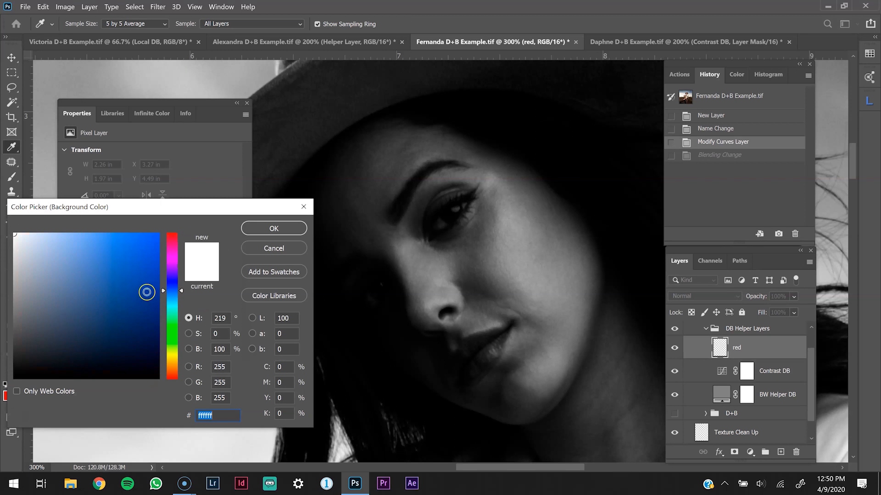
{"action": "left_click", "coordinate": [145, 293]}
{"action": "left_click", "coordinate": [264, 228]}
- Mark the dark patches on the forehead above the eyebrow in red with a brush of size 15
{"action": "key", "text": "z"}
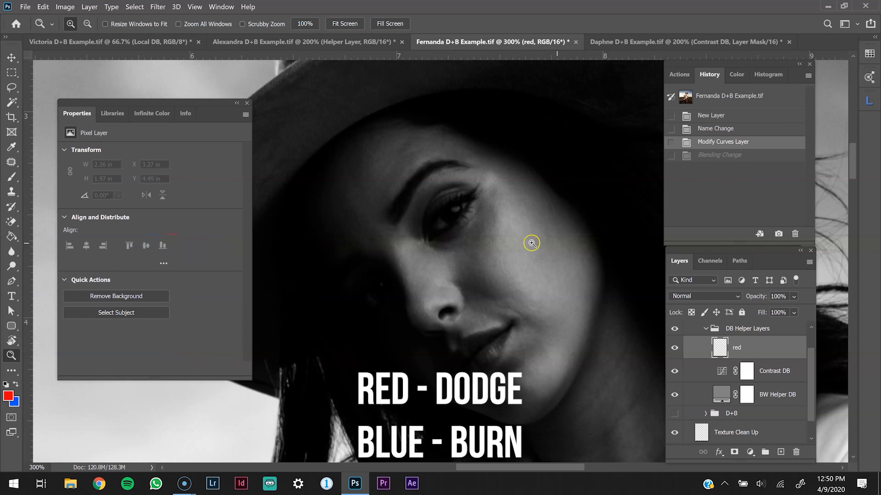
{"action": "key", "text": "b"}
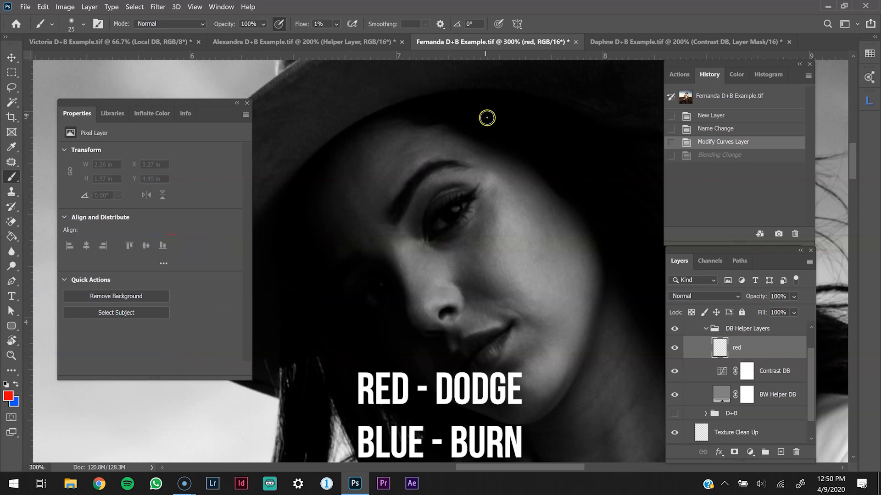
{"action": "key", "text": "z"}
{"action": "left_click", "coordinate": [377, 146]}
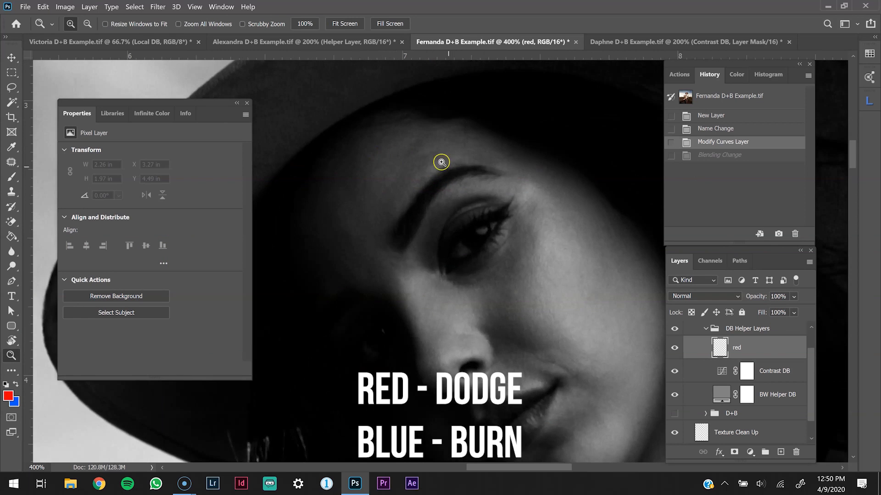
{"action": "key", "text": "b"}
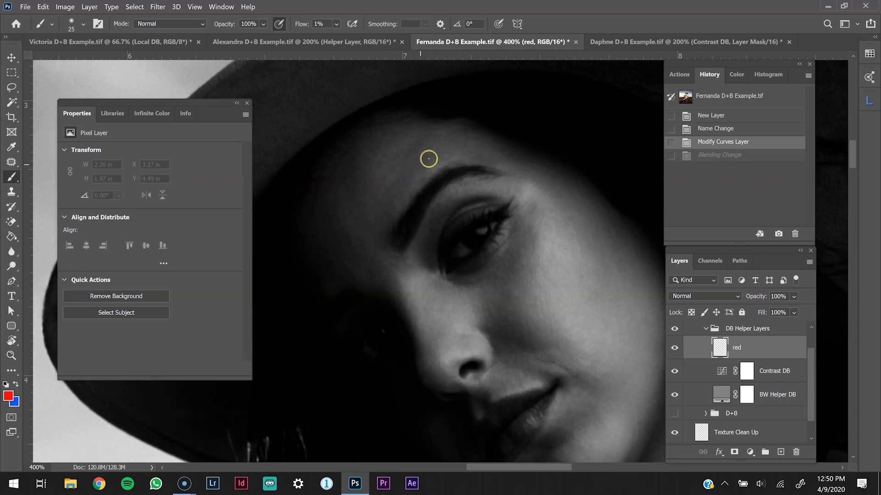
{"action": "key", "text": "bracketleft"}
{"action": "key", "text": "bracketleft"}
{"action": "key", "text": "bracketleft"}
{"action": "key", "text": "bracketleft"}
{"action": "key", "text": "bracketleft"}
{"action": "key", "text": "bracketright"}
{"action": "key", "text": "bracketright"}
{"action": "key", "text": "bracketright"}
{"action": "key", "text": "bracketright"}
{"action": "left_click", "coordinate": [422, 142]}
{"action": "left_click_drag", "start_coordinate": [414, 154], "coordinate": [402, 181]}
{"action": "left_click_drag", "start_coordinate": [403, 174], "coordinate": [395, 188]}
{"action": "mouse_move", "coordinate": [399, 181]}
{"action": "left_mouse_down"}
{"action": "mouse_move", "coordinate": [454, 150]}
{"action": "mouse_move", "coordinate": [412, 168]}
{"action": "mouse_move", "coordinate": [387, 205]}
{"action": "left_mouse_up"}
{"action": "left_click_drag", "start_coordinate": [389, 202], "coordinate": [419, 179]}
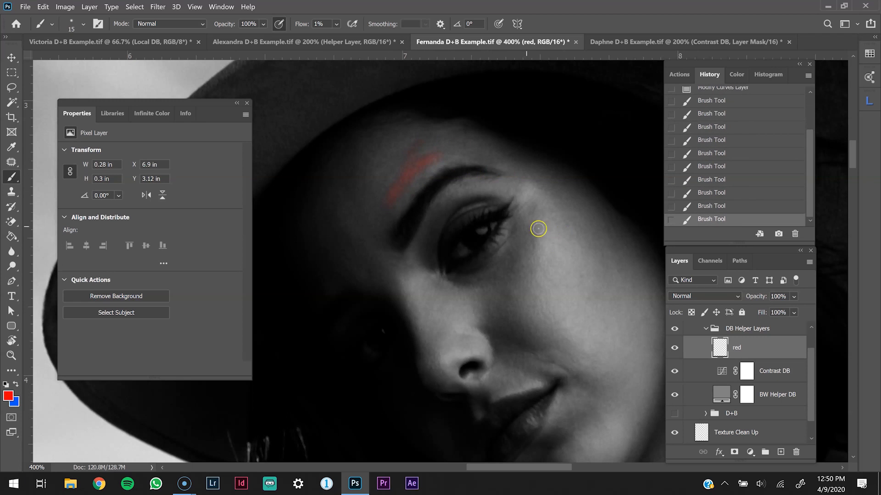
- Add red marks beside the outer corner of the eye and a blue burn mark just above the eyebrow
{"action": "left_click_drag", "start_coordinate": [539, 212], "coordinate": [533, 211]}
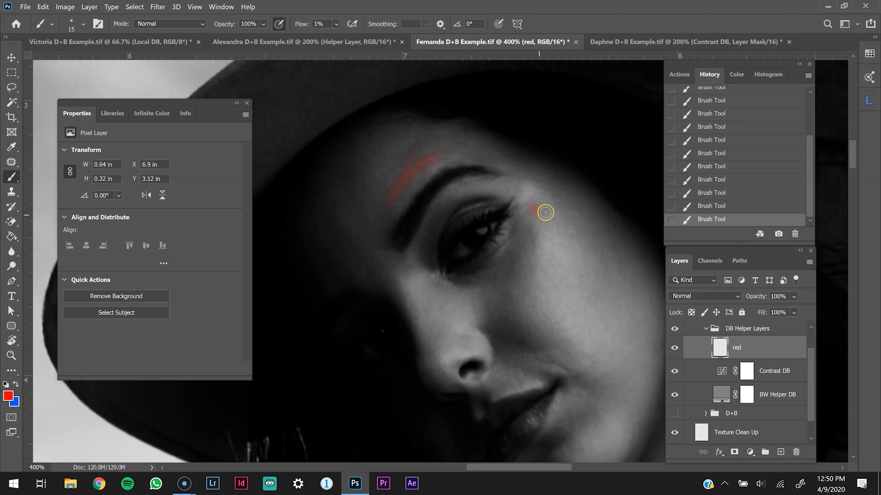
{"action": "left_click", "coordinate": [532, 211]}
{"action": "left_click_drag", "start_coordinate": [511, 191], "coordinate": [507, 193]}
{"action": "mouse_move", "coordinate": [420, 183]}
{"action": "left_mouse_down"}
{"action": "mouse_move", "coordinate": [421, 171]}
{"action": "mouse_move", "coordinate": [447, 171]}
{"action": "left_mouse_up"}
{"action": "key", "text": "x"}
- Paint red dodge marks under the eye, on the upper cheek and beside the bridge of the nose
{"action": "left_click_drag", "start_coordinate": [518, 253], "coordinate": [472, 203]}
{"action": "mouse_move", "coordinate": [450, 234]}
{"action": "left_mouse_down"}
{"action": "mouse_move", "coordinate": [471, 209]}
{"action": "mouse_move", "coordinate": [511, 208]}
{"action": "left_mouse_up"}
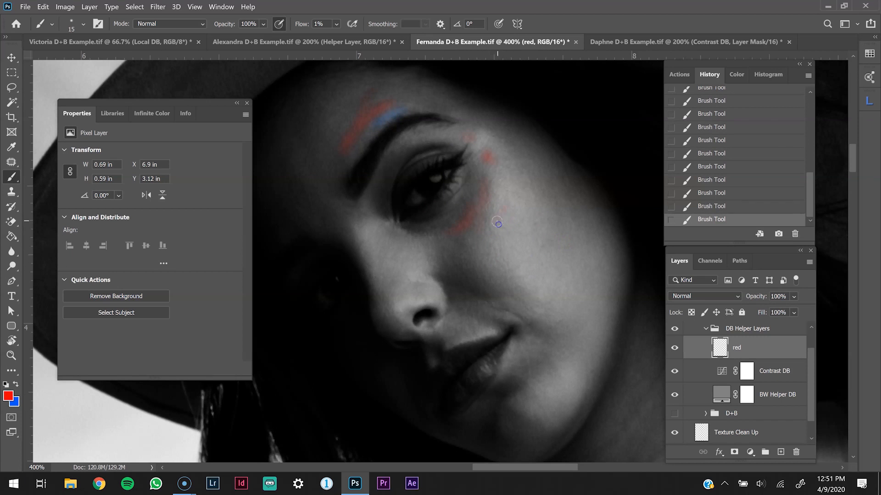
{"action": "left_click_drag", "start_coordinate": [511, 231], "coordinate": [472, 249]}
{"action": "left_click_drag", "start_coordinate": [359, 215], "coordinate": [365, 219]}
- Hide the red layer and compare the face with the D+B group off and on, leaving the group shown
{"action": "scroll", "coordinate": [684, 377], "scroll_direction": "up", "scroll_amount": 1}
{"action": "left_click", "coordinate": [675, 362]}
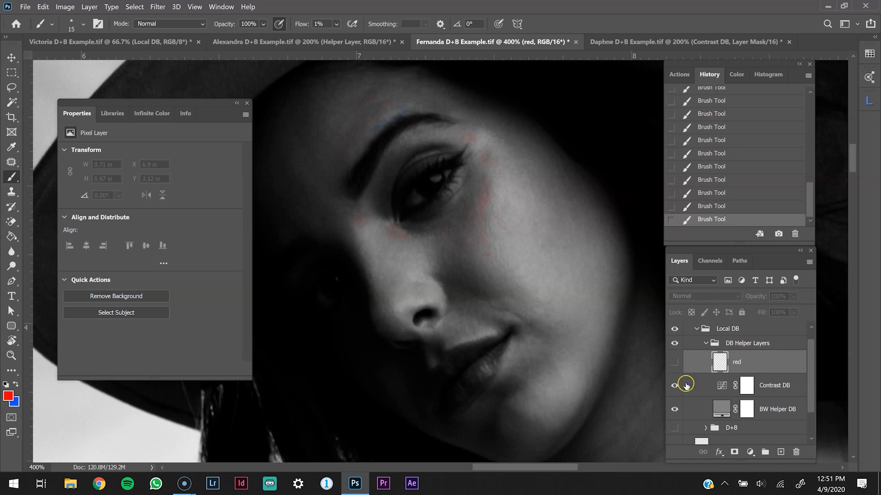
{"action": "scroll", "coordinate": [674, 432], "scroll_direction": "down", "scroll_amount": 1}
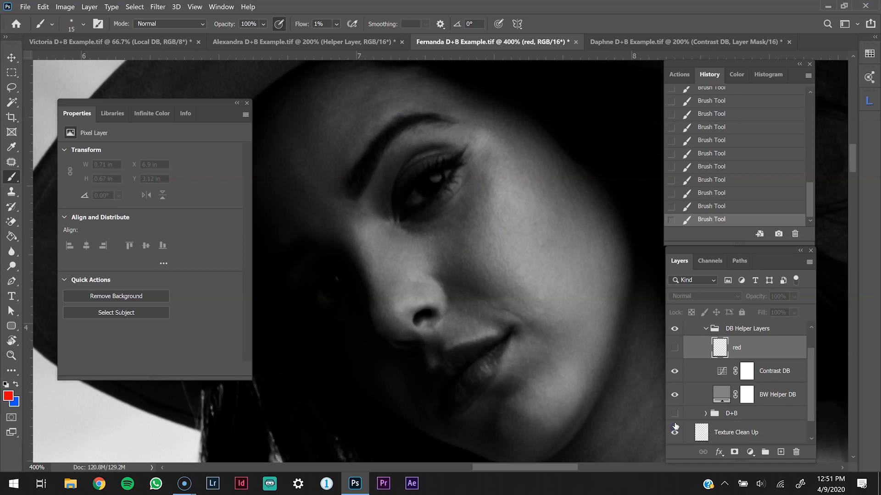
{"action": "left_click", "coordinate": [675, 414]}
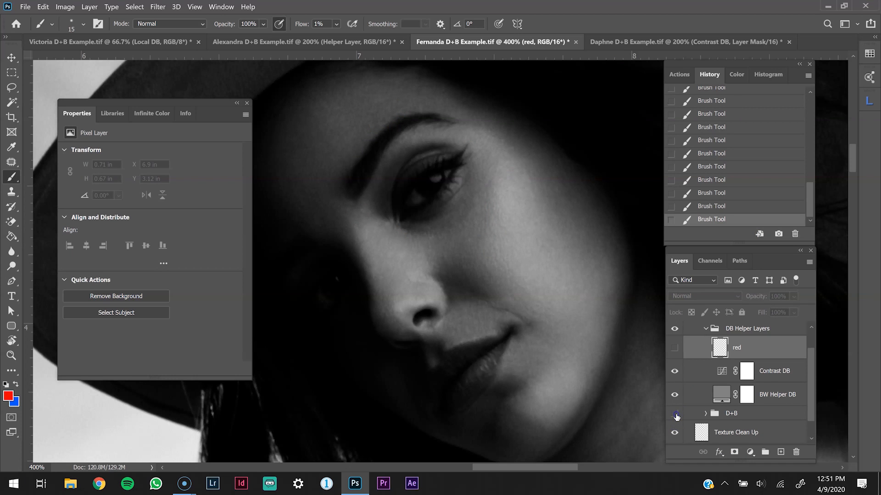
{"action": "left_click", "coordinate": [675, 415]}
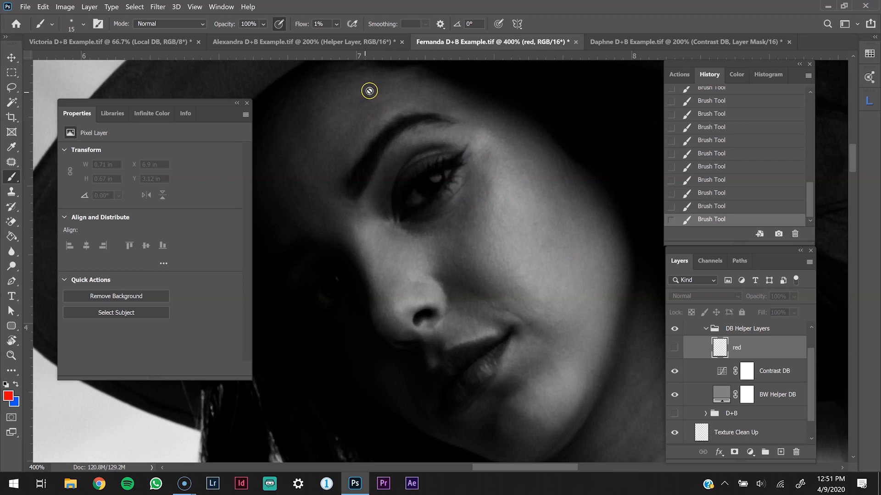
{"action": "left_click", "coordinate": [675, 414]}
{"action": "left_click", "coordinate": [674, 415]}
{"action": "left_click", "coordinate": [674, 414]}
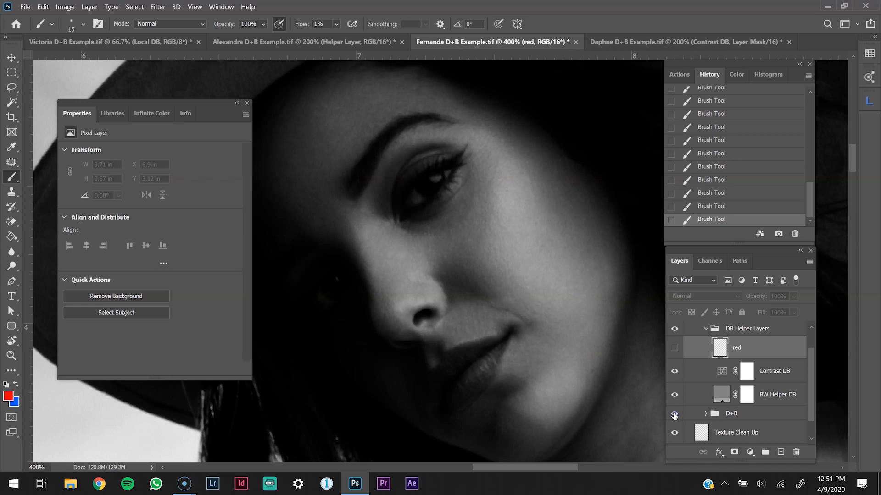
{"action": "left_click", "coordinate": [675, 416]}
{"action": "left_click", "coordinate": [674, 415]}
- Switch to the portrait with the white zip jacket, zoom to 400% on the face, and toggle the Local D+B group
{"action": "left_click", "coordinate": [655, 43]}
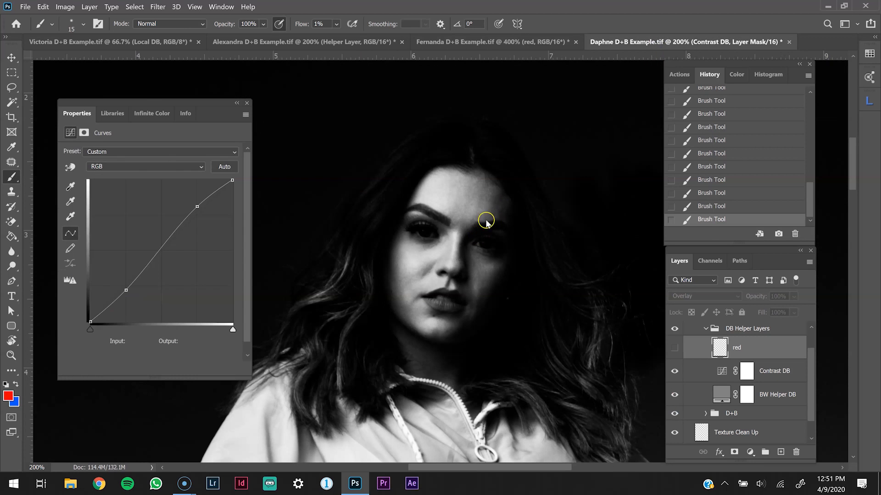
{"action": "key", "text": "z"}
{"action": "left_click", "coordinate": [482, 268]}
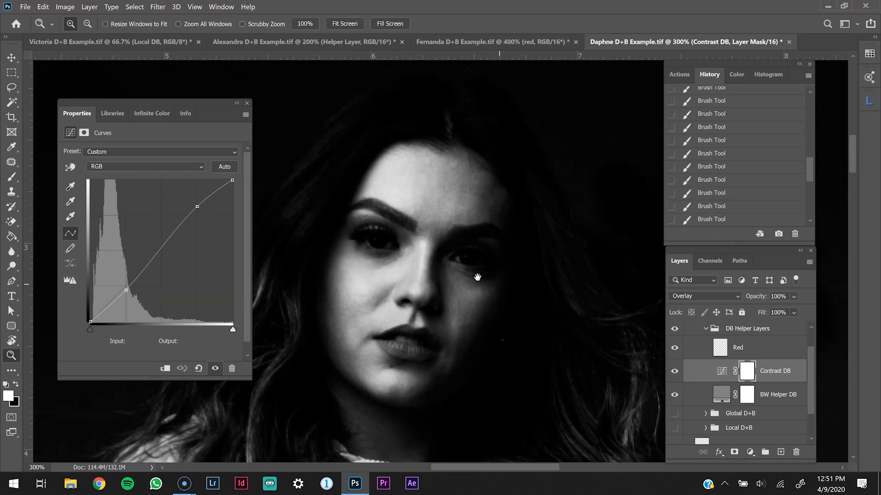
{"action": "left_click", "coordinate": [454, 241]}
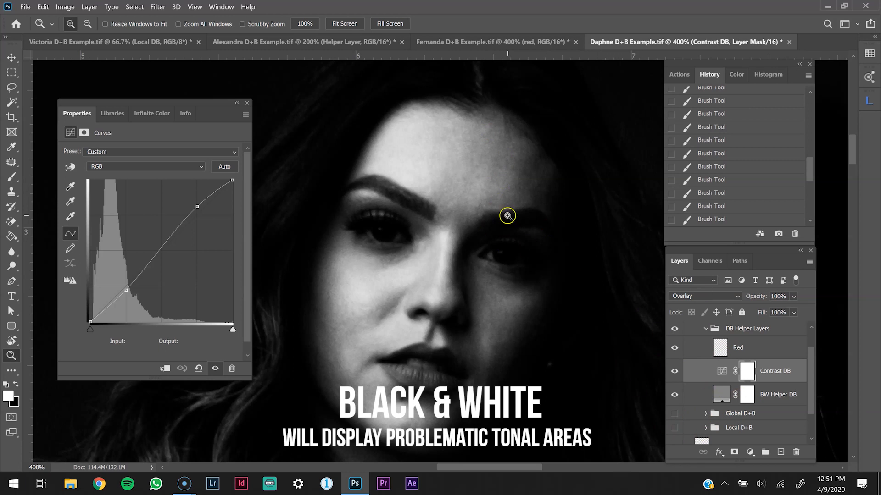
{"action": "left_click", "coordinate": [675, 430]}
{"action": "left_click", "coordinate": [674, 429]}
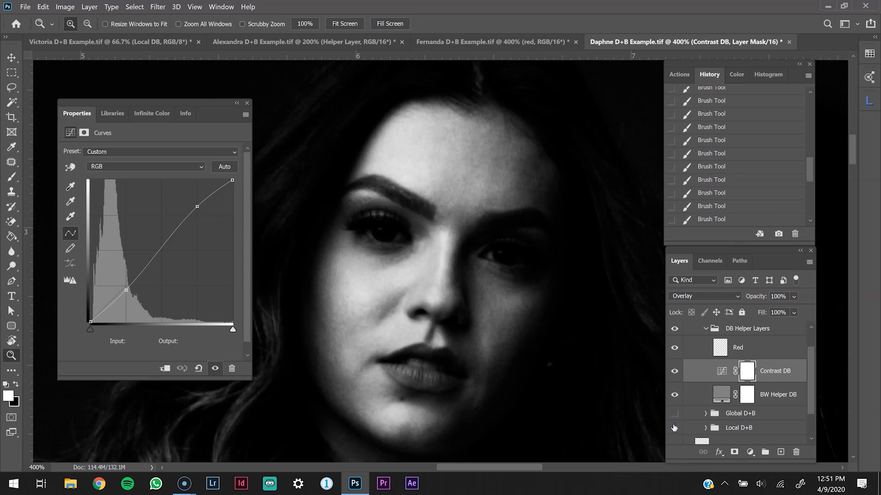
- Compare the forehead at 600% with the Local D+B group off and on, leaving both the Local and Global D+B groups shown
{"action": "left_click", "coordinate": [536, 180]}
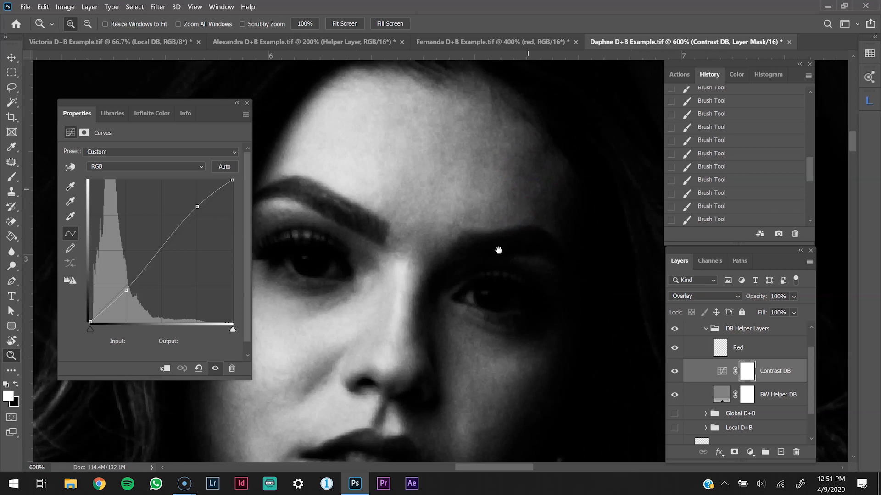
{"action": "left_click", "coordinate": [502, 257]}
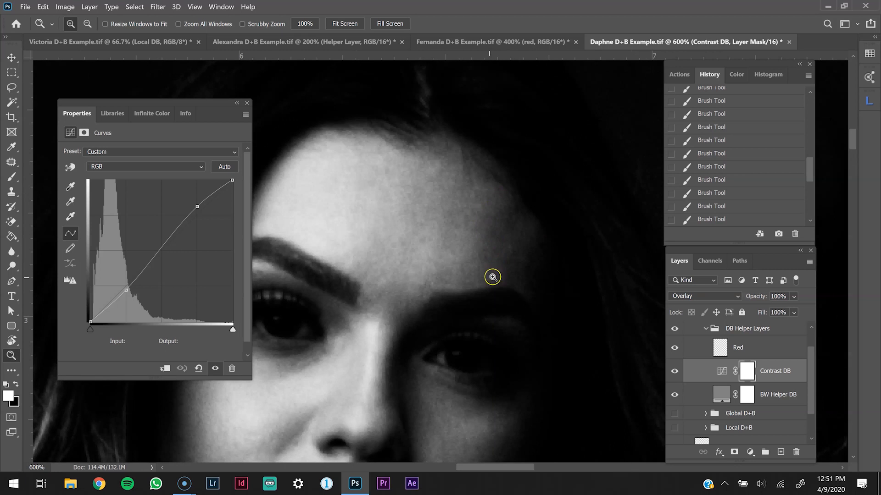
{"action": "left_click", "coordinate": [674, 429]}
{"action": "left_click", "coordinate": [674, 429]}
{"action": "left_click", "coordinate": [675, 429]}
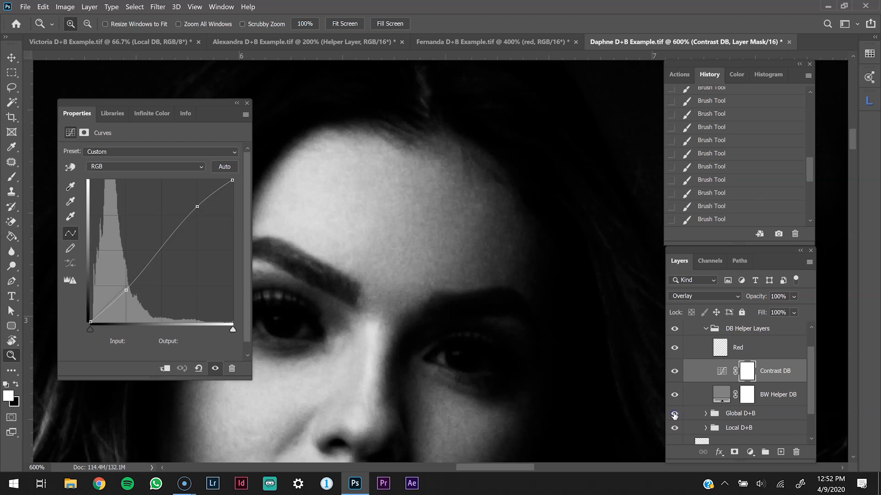
{"action": "left_click", "coordinate": [674, 414]}
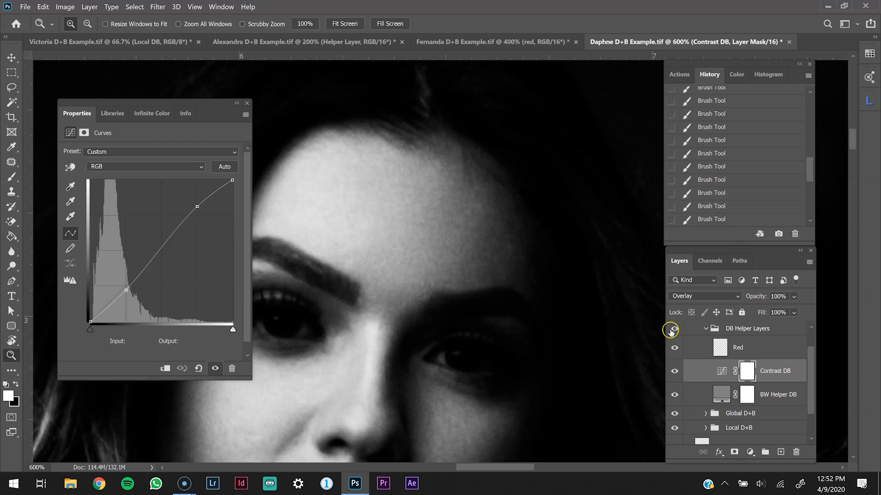
- Hide the DB Helper Layers group and view the retouched portrait in colour at 200%
{"action": "left_click", "coordinate": [672, 329]}
{"action": "key", "text": "ctrl+minus"}
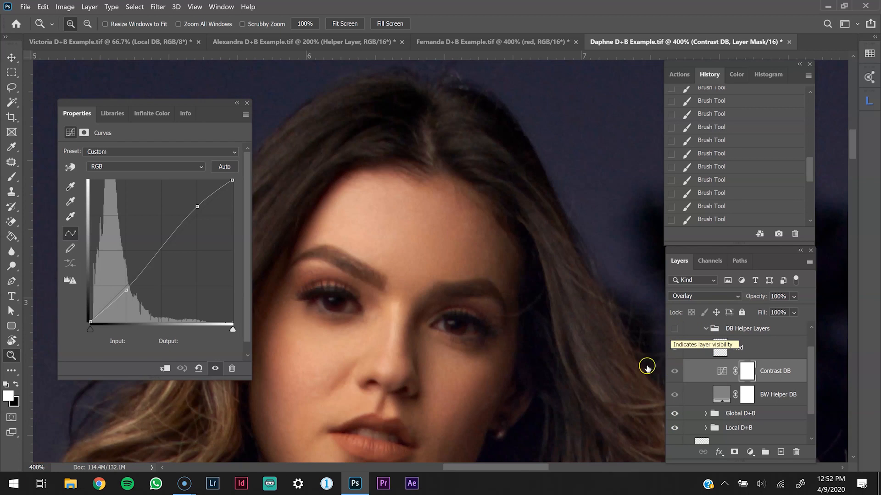
{"action": "key", "text": "ctrl+minus"}
{"action": "scroll", "coordinate": [691, 339], "scroll_direction": "up", "scroll_amount": 2}
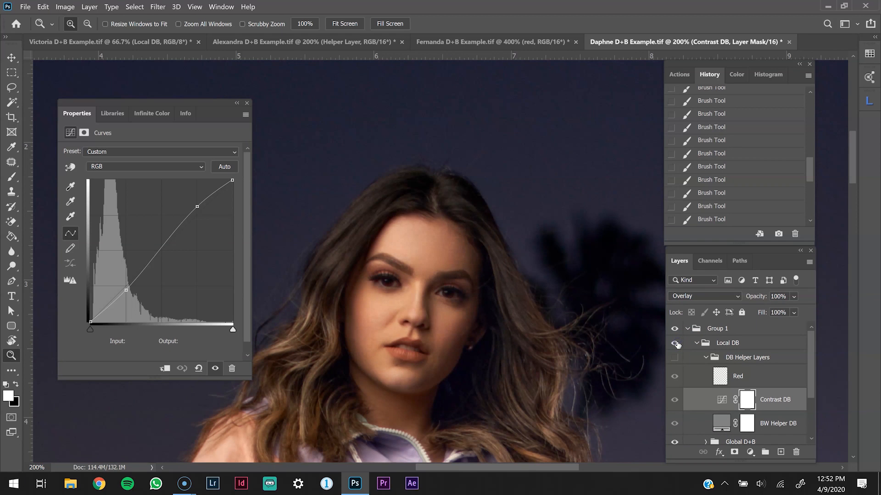
- Switch to the portrait framed by pink flowers and delete its Local DB group
{"action": "key", "text": "ctrl+Tab"}
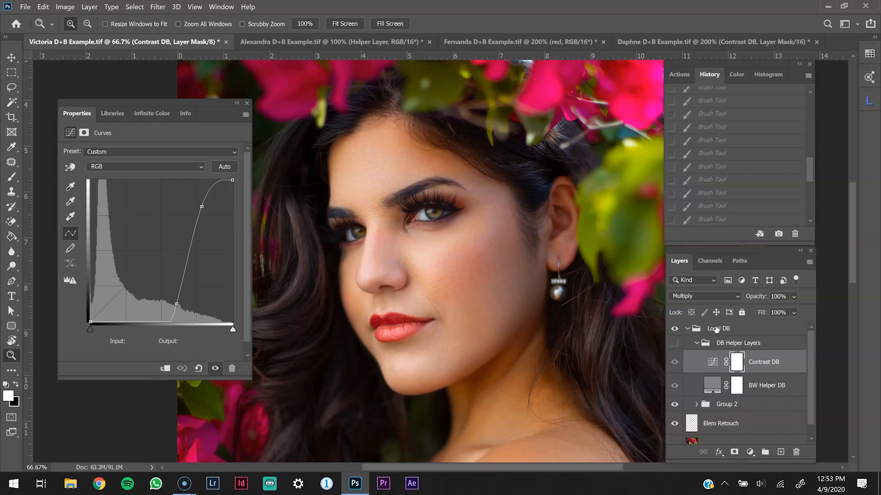
{"action": "left_click", "coordinate": [690, 328]}
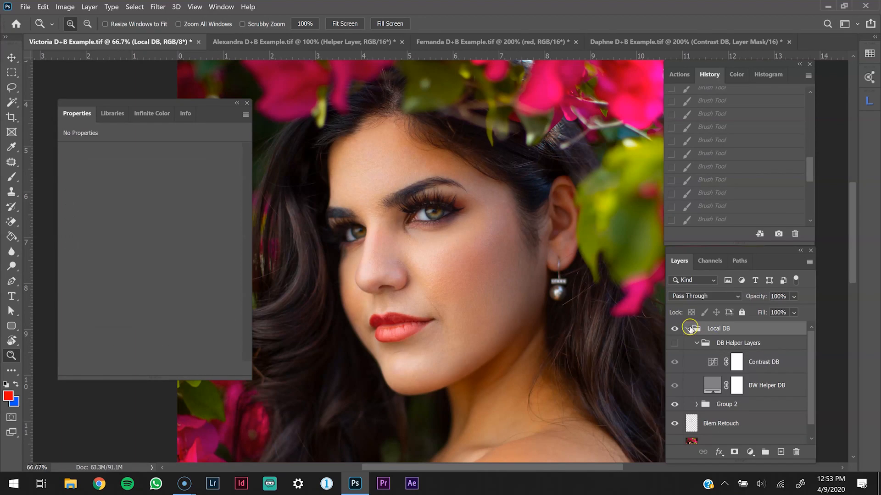
{"action": "left_click", "coordinate": [687, 329]}
{"action": "mouse_move", "coordinate": [725, 328]}
{"action": "left_mouse_down"}
{"action": "mouse_move", "coordinate": [759, 359]}
{"action": "mouse_move", "coordinate": [796, 452]}
{"action": "left_mouse_up"}
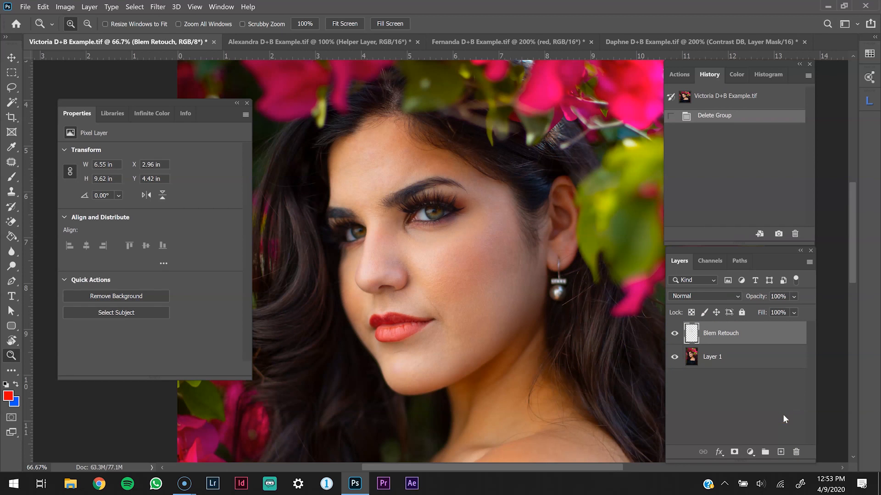
- Add a Curves adjustment layer above Blem Retouch and rename it Dodge
{"action": "left_click", "coordinate": [751, 453]}
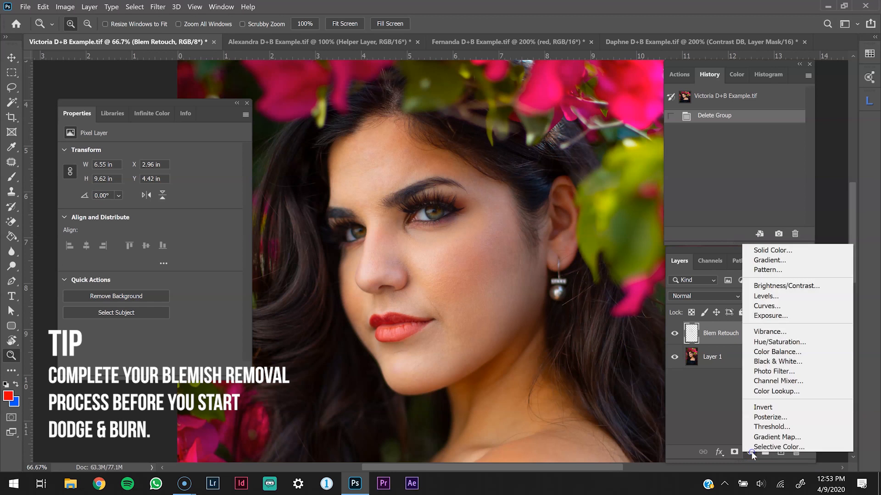
{"action": "left_click", "coordinate": [776, 307]}
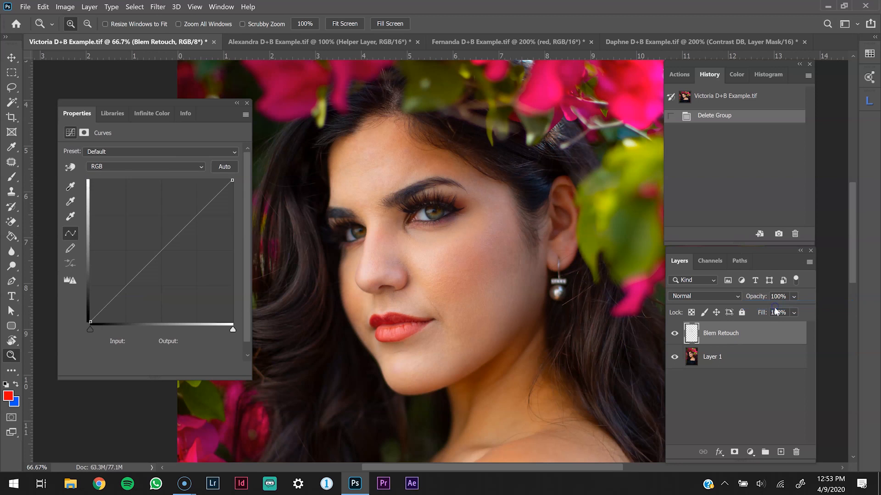
{"action": "left_click", "coordinate": [717, 331]}
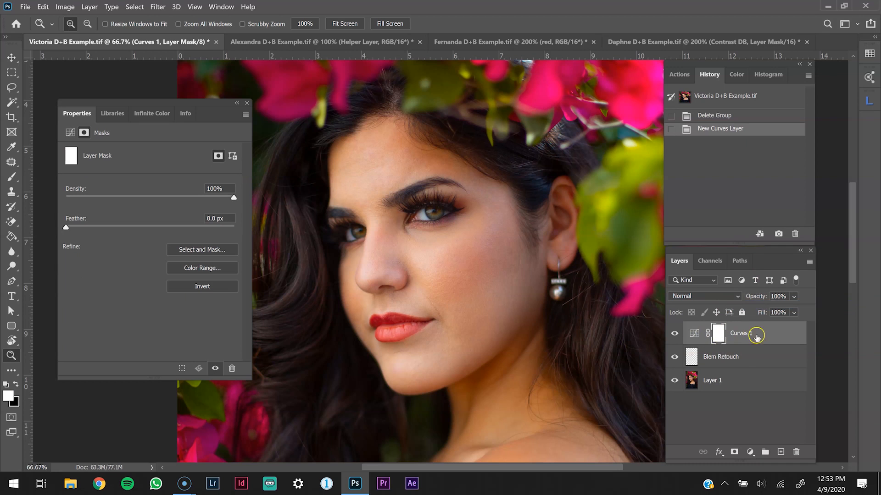
{"action": "double_click", "coordinate": [740, 334]}
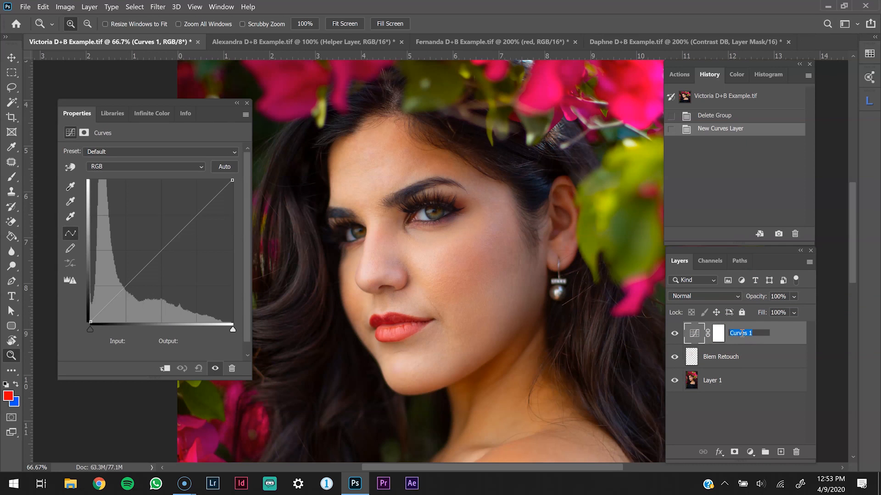
{"action": "type", "text": "Dodge"}
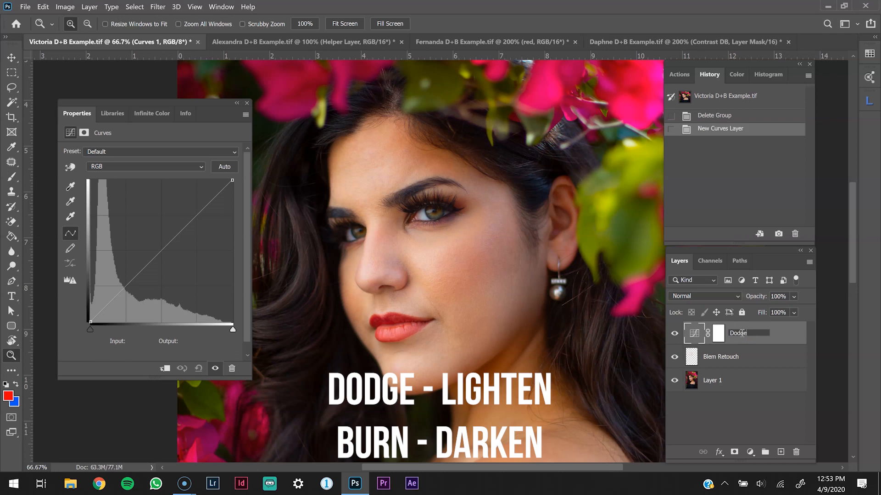
{"action": "key", "text": "Return"}
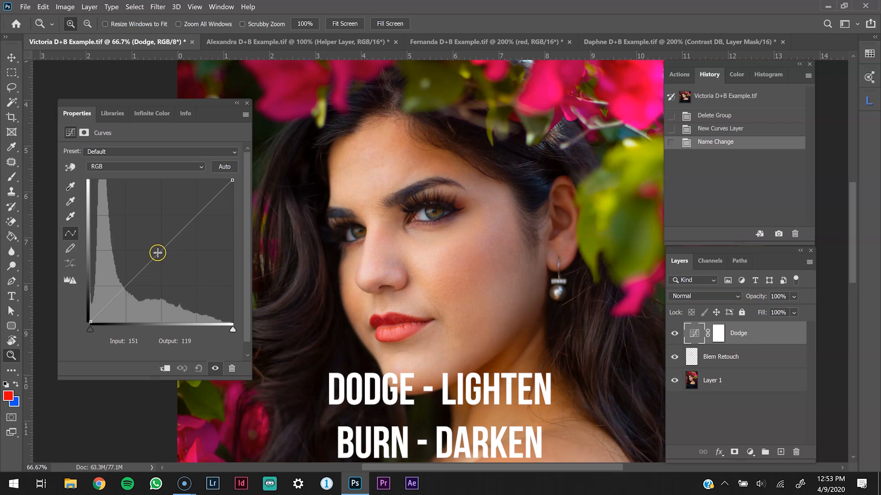
- Raise the Dodge curve's midpoint to input 128, output 166, and invert the layer's mask to black
{"action": "left_click_drag", "start_coordinate": [161, 251], "coordinate": [162, 229]}
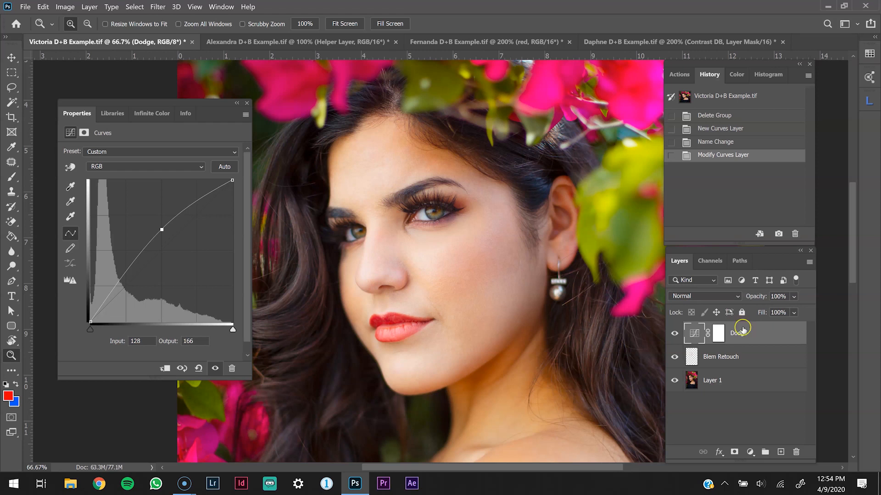
{"action": "left_click", "coordinate": [719, 333]}
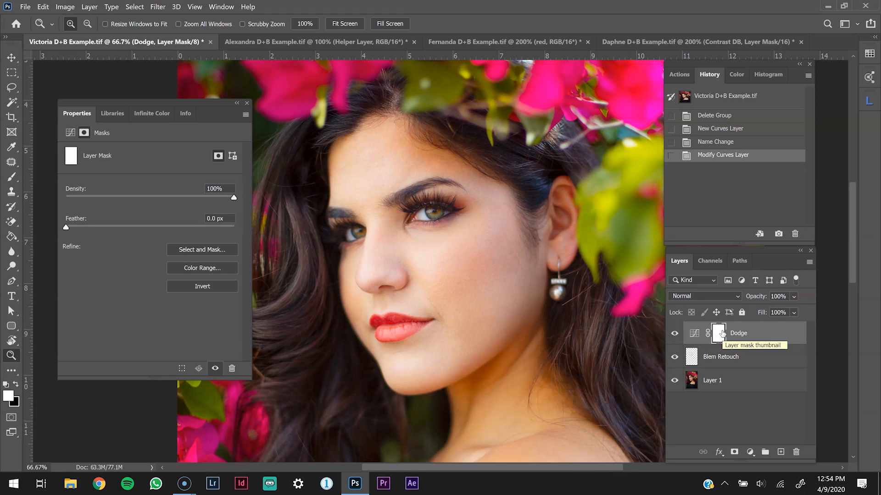
{"action": "left_click_drag", "start_coordinate": [722, 334], "coordinate": [723, 335]}
{"action": "key", "text": "ctrl+i"}
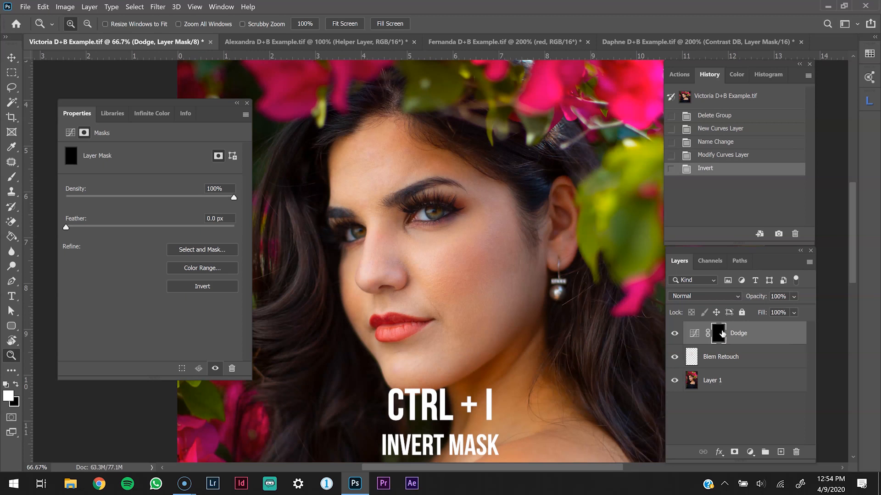
- Add a second Curves adjustment layer above Dodge and lower its midpoint to input 127, output 95
{"action": "left_click", "coordinate": [750, 452]}
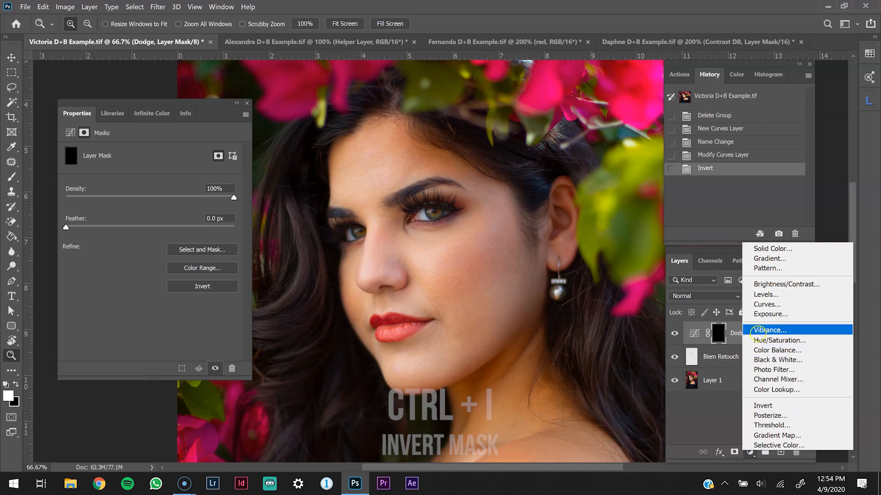
{"action": "left_click", "coordinate": [766, 305]}
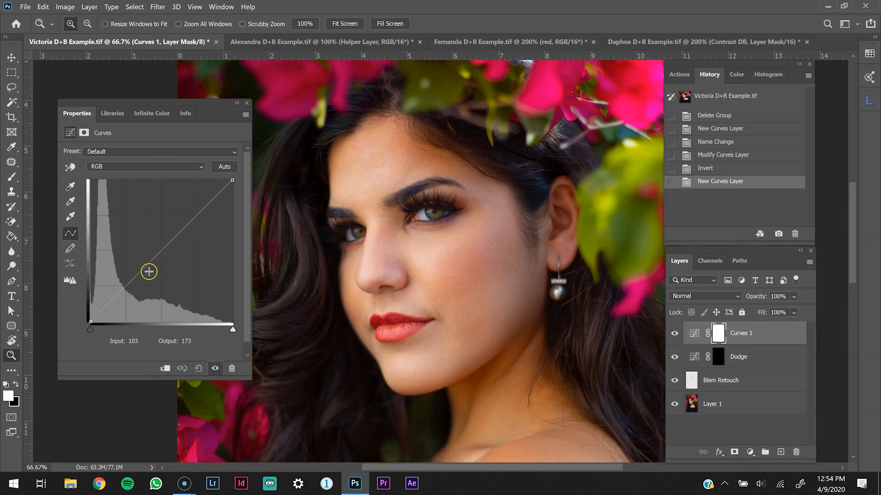
{"action": "left_click_drag", "start_coordinate": [161, 251], "coordinate": [161, 269]}
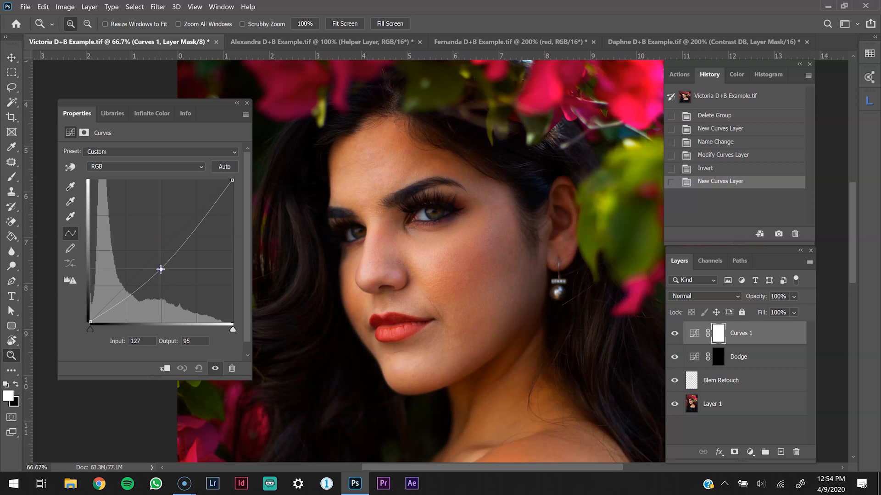
{"action": "left_click", "coordinate": [160, 268]}
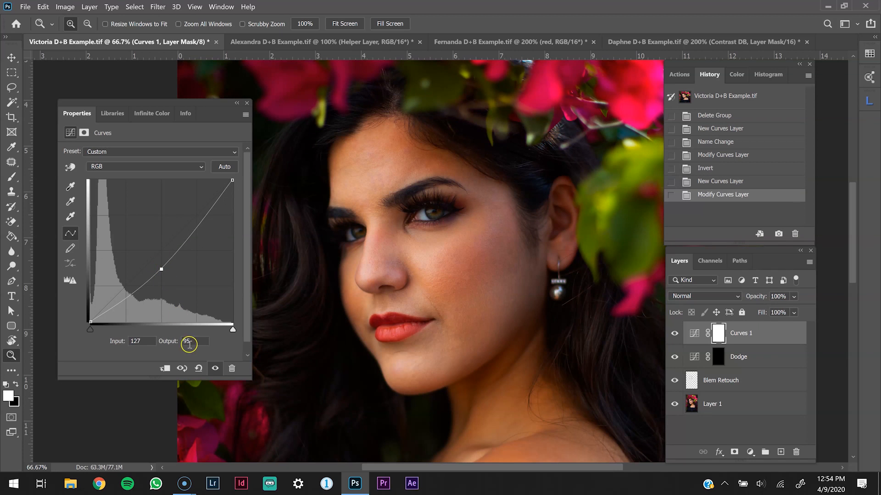
- Rename the darkening Curves layer Burn and invert its mask to black
{"action": "double_click", "coordinate": [739, 334]}
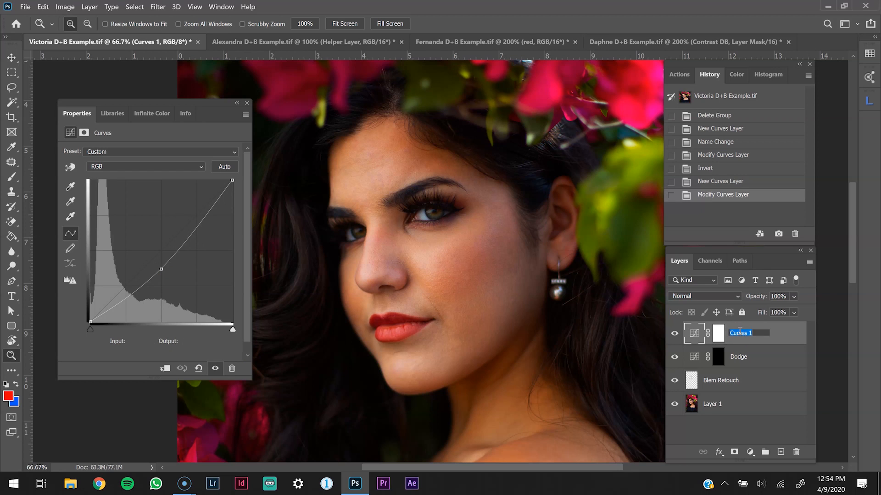
{"action": "key", "text": "Return"}
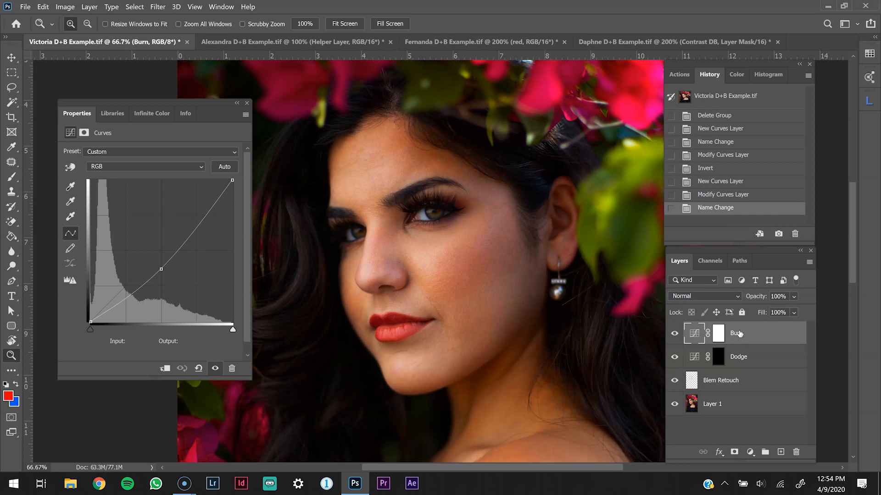
{"action": "left_click", "coordinate": [720, 334]}
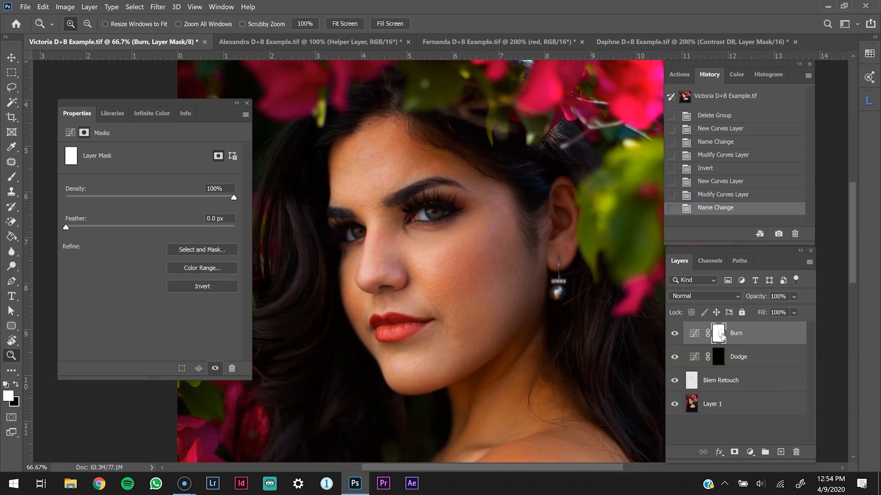
{"action": "key", "text": "ctrl+i"}
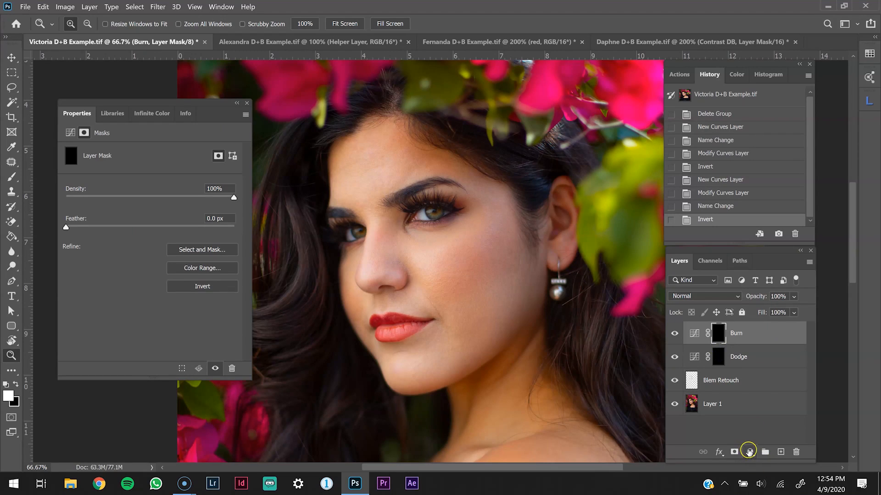
- Add a Solid Color fill layer above Burn with the grey colour 808080
{"action": "left_click", "coordinate": [749, 453]}
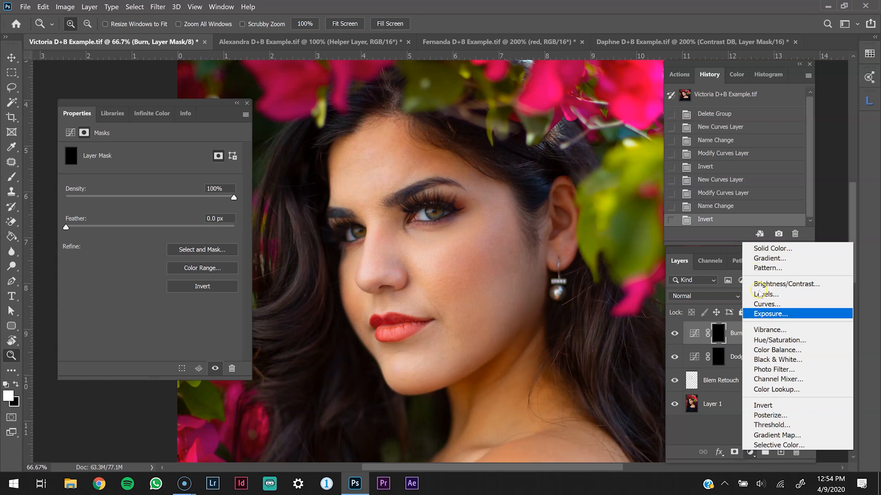
{"action": "left_click", "coordinate": [758, 247]}
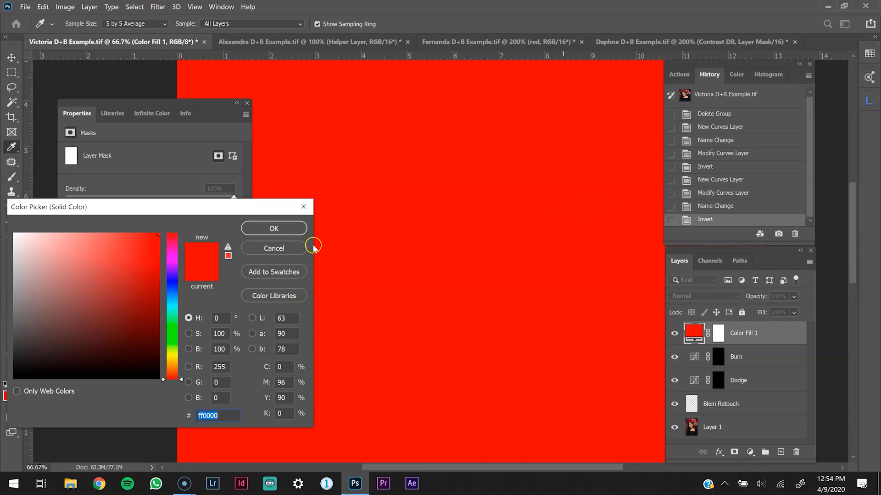
{"action": "type", "text": "808080"}
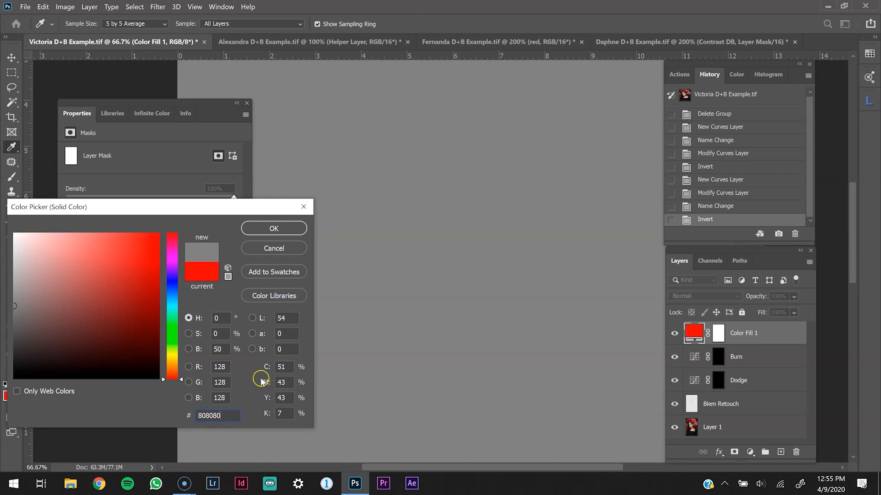
{"action": "left_click", "coordinate": [280, 230]}
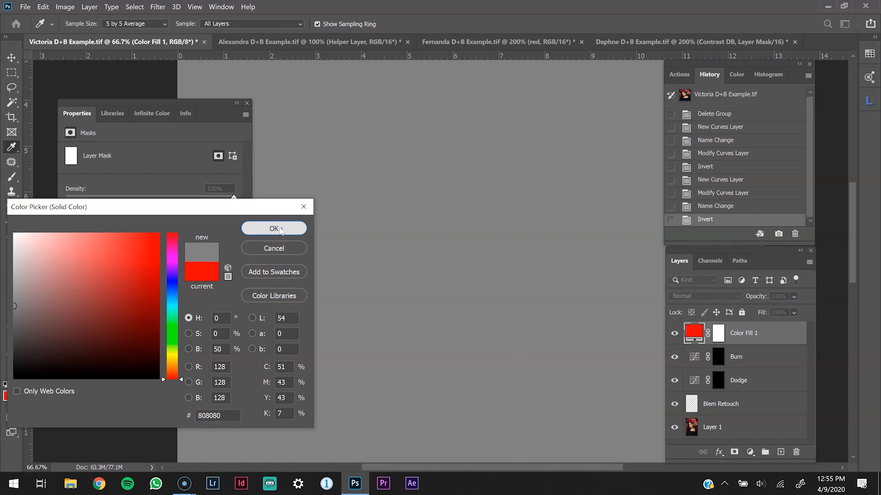
- Set the grey fill layer's blend mode to Color and rename the layer BW
{"action": "left_click", "coordinate": [712, 296]}
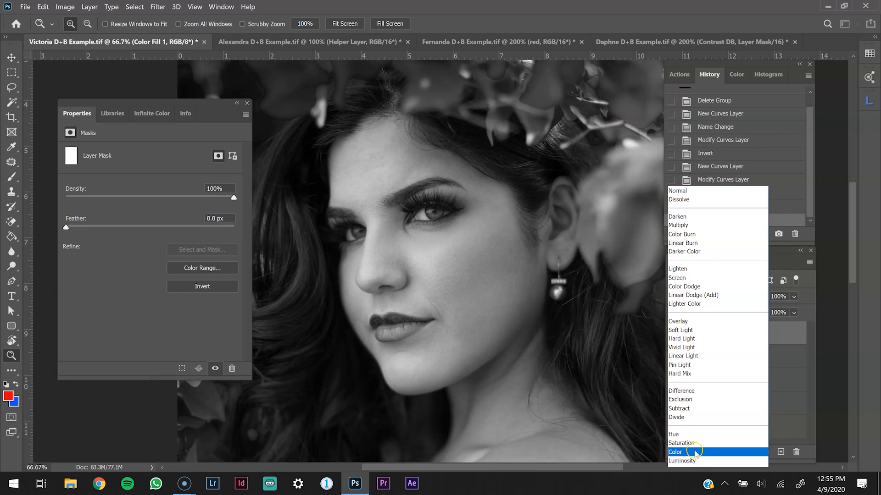
{"action": "left_click", "coordinate": [697, 452]}
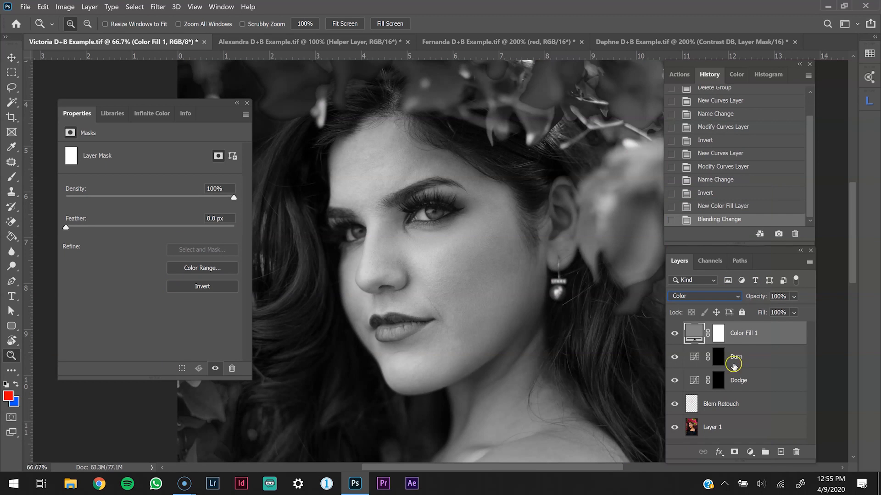
{"action": "double_click", "coordinate": [746, 334]}
{"action": "type", "text": "BW"}
{"action": "key", "text": "Return"}
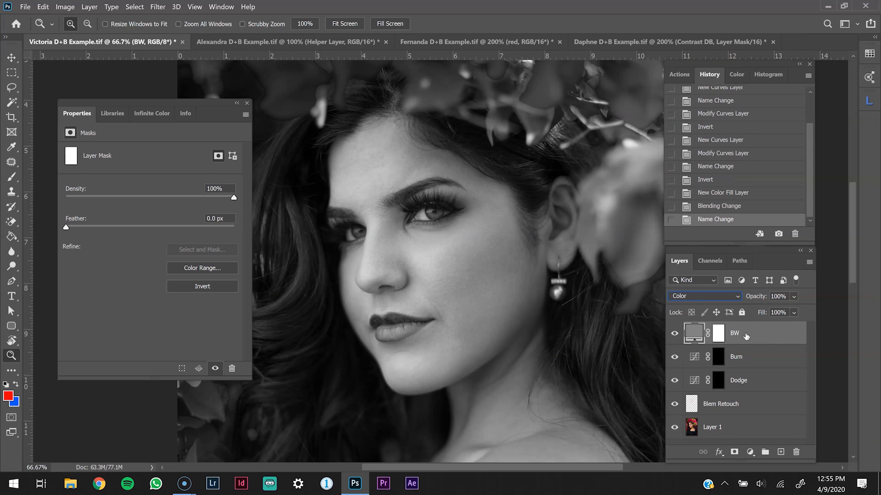
- Add a Curves adjustment layer above BW and bend it into an S-curve with its upper point at input 189, output 211
{"action": "left_click", "coordinate": [413, 170]}
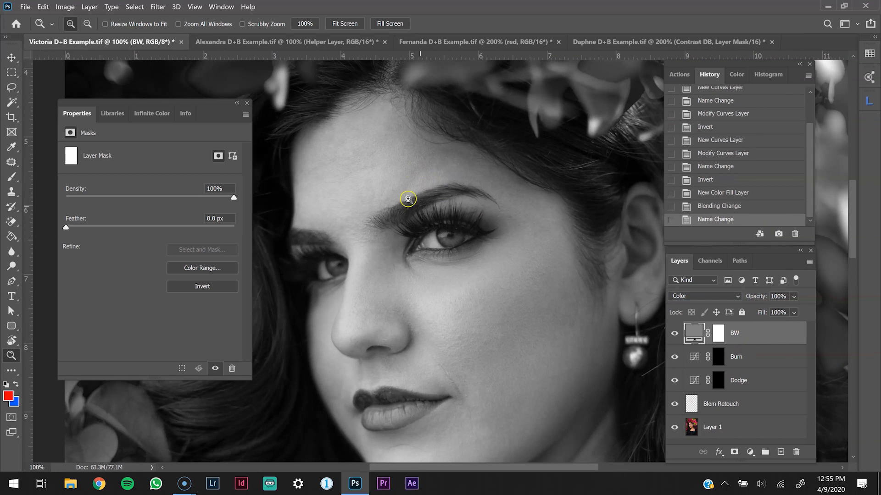
{"action": "left_click", "coordinate": [409, 166]}
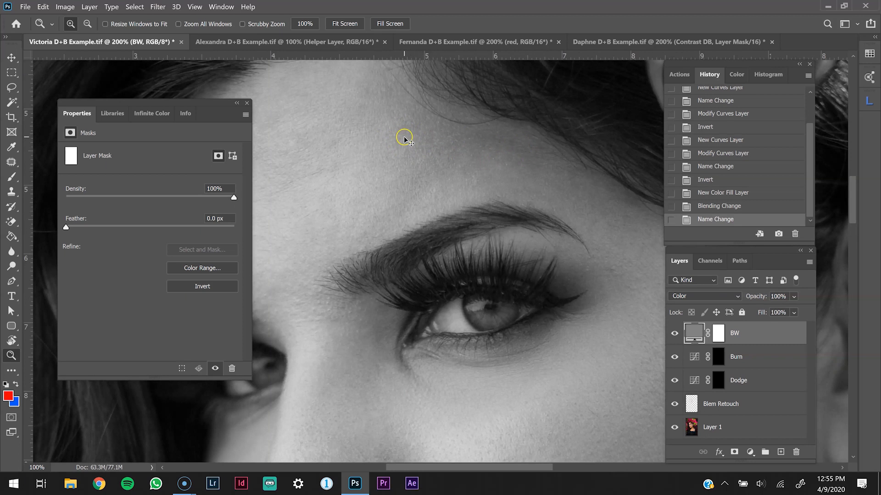
{"action": "key", "text": "ctrl+0"}
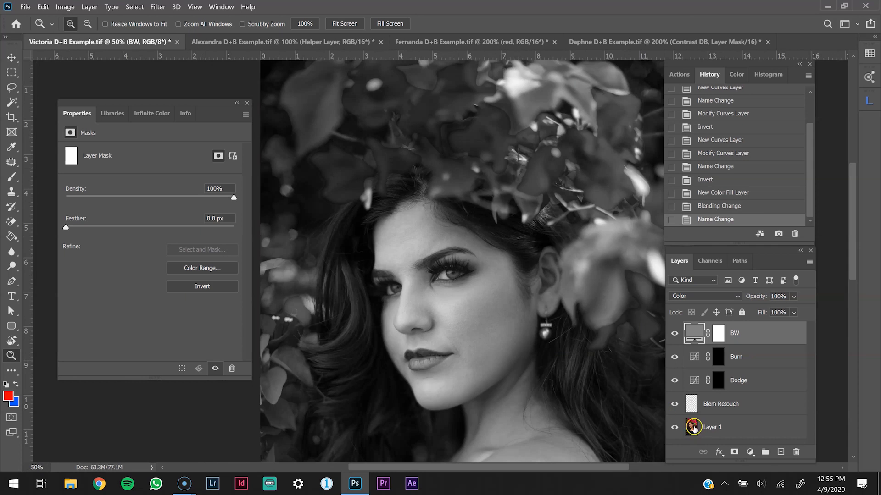
{"action": "left_click", "coordinate": [750, 452]}
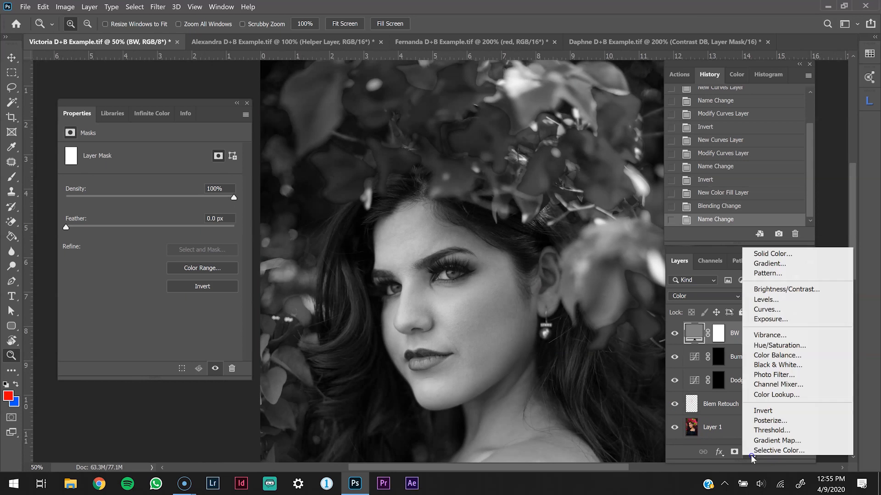
{"action": "left_click", "coordinate": [765, 309]}
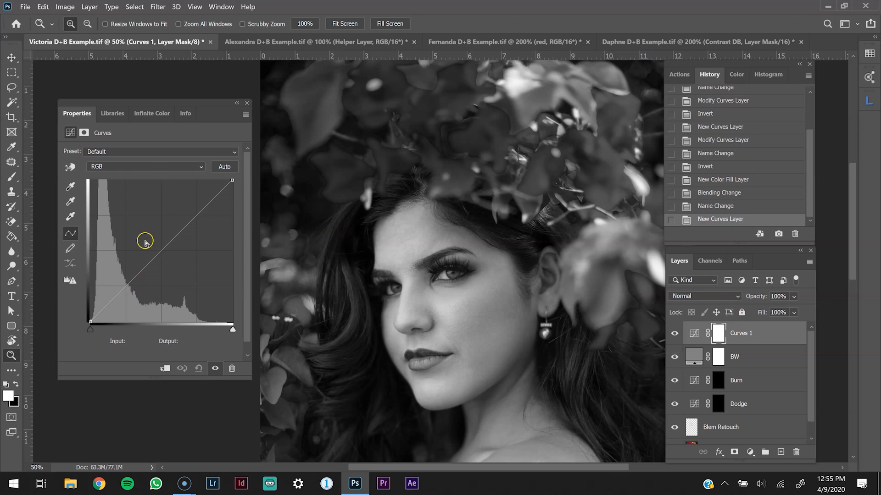
{"action": "left_click_drag", "start_coordinate": [126, 284], "coordinate": [126, 303]}
{"action": "left_click_drag", "start_coordinate": [198, 227], "coordinate": [196, 203]}
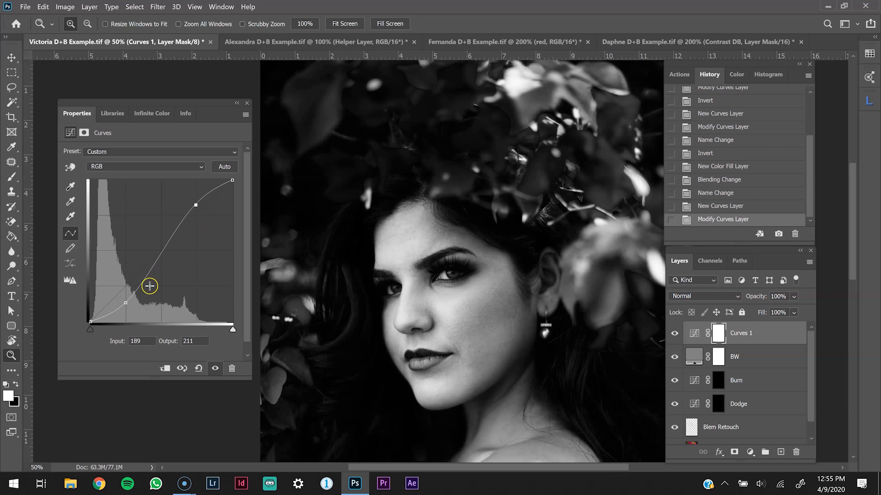
- Steepen the S-curve, with its upper point at input 191, output 218, and rename the layer Contrast
{"action": "left_click_drag", "start_coordinate": [127, 304], "coordinate": [142, 311]}
{"action": "left_click", "coordinate": [455, 238]}
{"action": "left_click", "coordinate": [453, 242]}
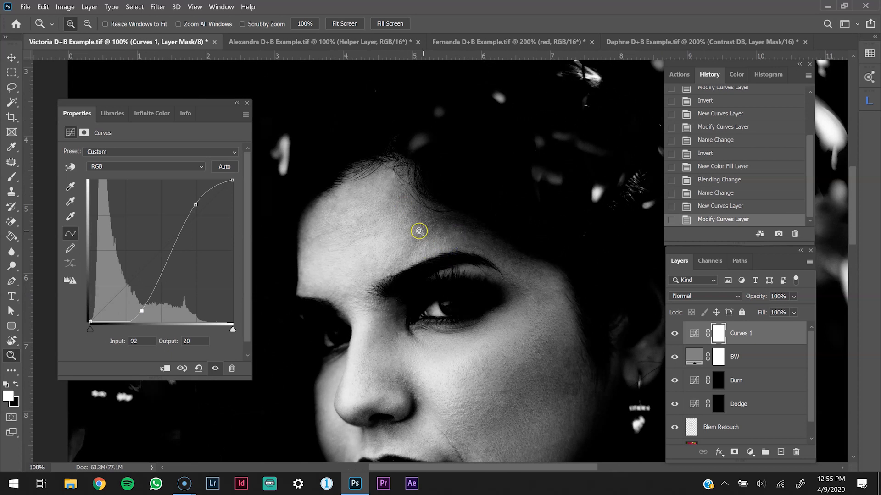
{"action": "left_click_drag", "start_coordinate": [142, 312], "coordinate": [156, 312]}
{"action": "left_click_drag", "start_coordinate": [194, 203], "coordinate": [196, 200]}
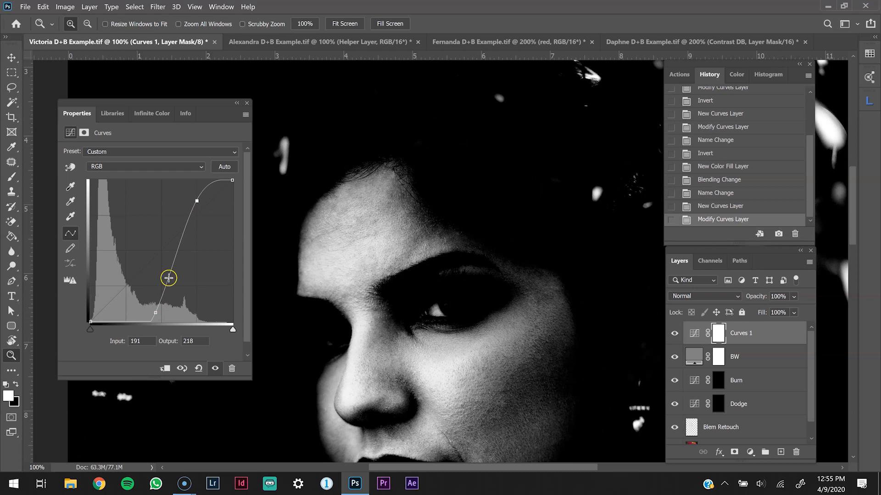
{"action": "left_click_drag", "start_coordinate": [157, 312], "coordinate": [157, 312]}
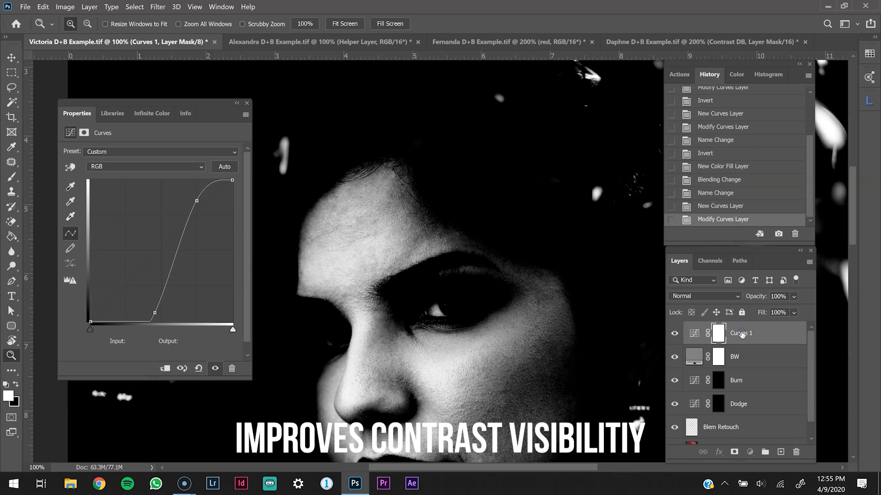
{"action": "double_click", "coordinate": [742, 334]}
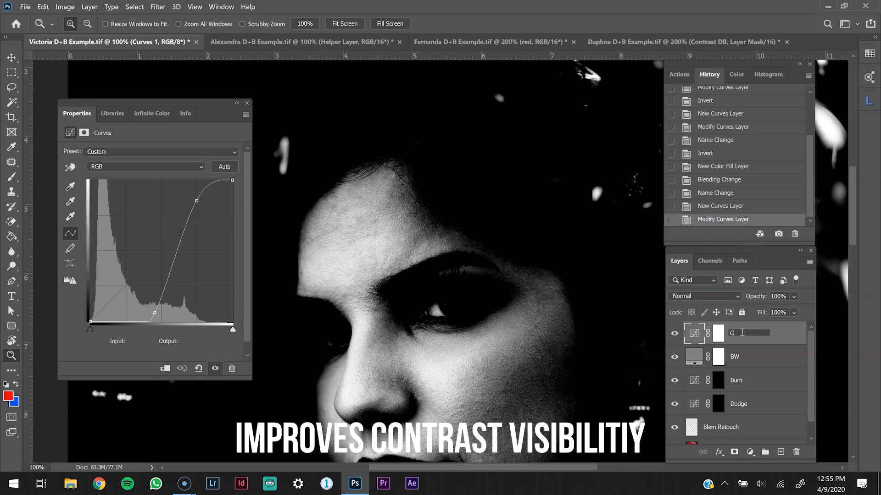
{"action": "key", "text": "Return"}
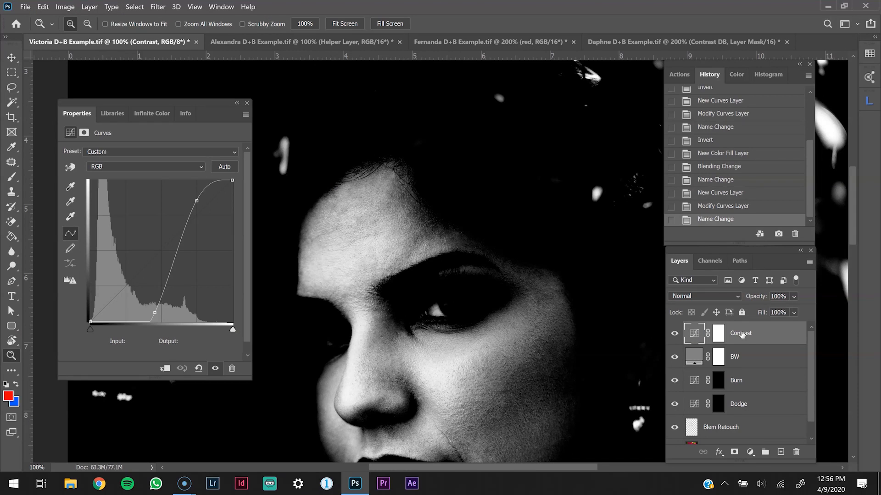
- Look through the other three open D+B example documents and return to the first portrait
{"action": "left_click", "coordinate": [366, 55]}
{"action": "left_click", "coordinate": [323, 42]}
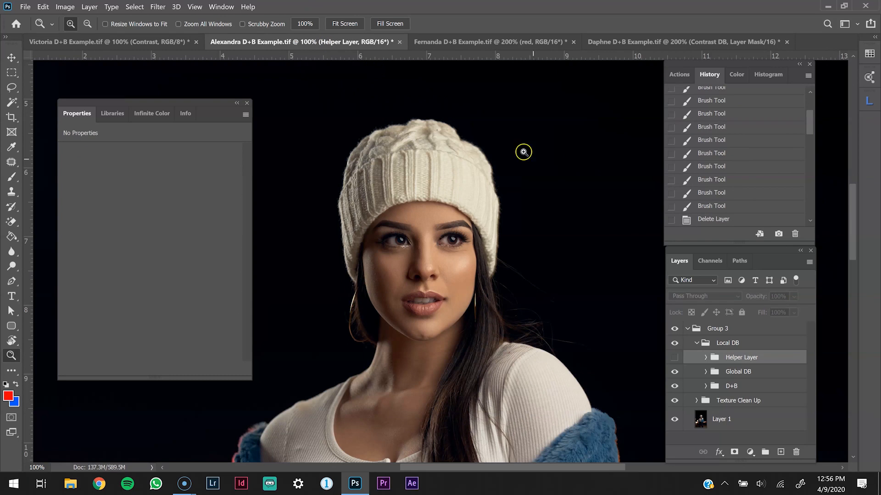
{"action": "left_click", "coordinate": [483, 42]}
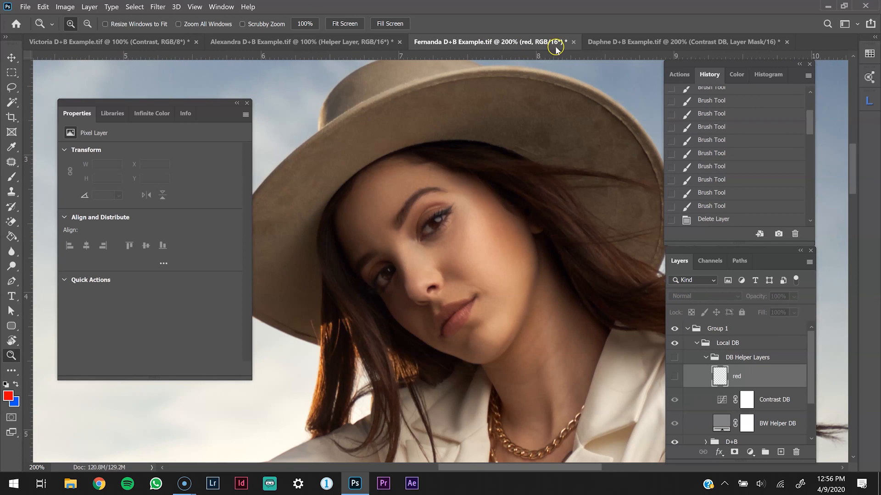
{"action": "left_click", "coordinate": [665, 40]}
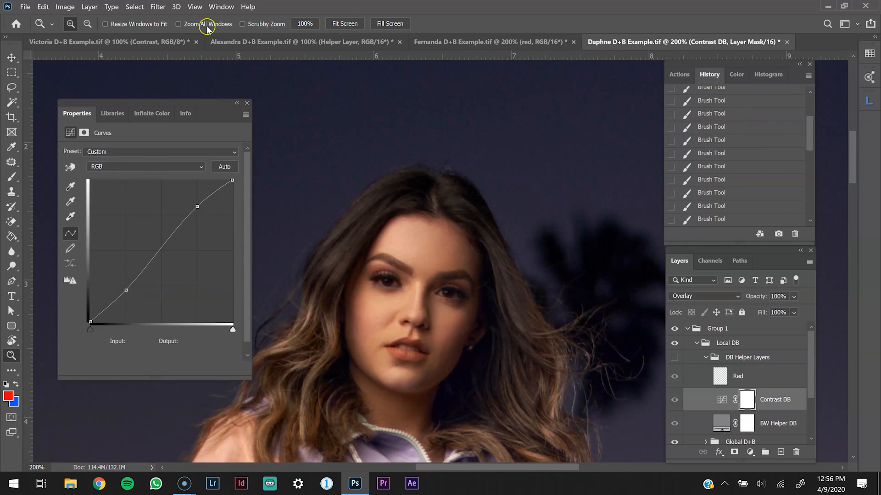
{"action": "left_click", "coordinate": [111, 42]}
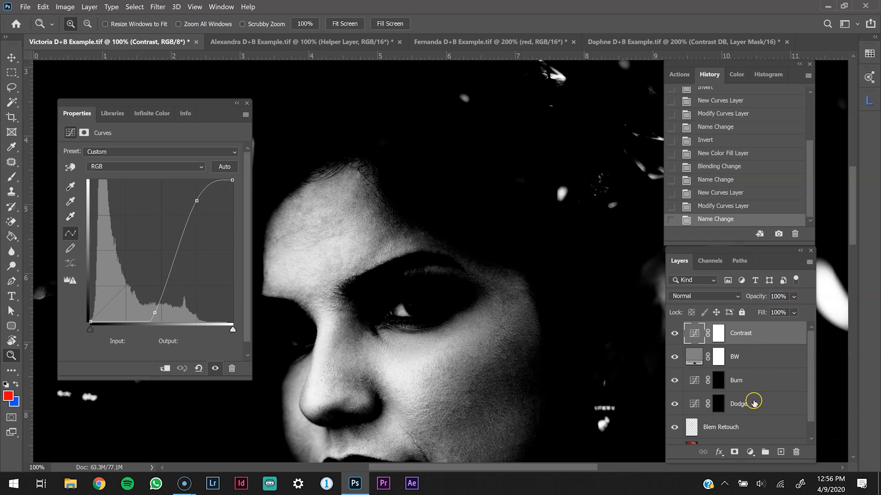
- Group the Contrast, BW, Burn and Dodge layers and name the group Local DB
{"action": "left_click", "coordinate": [758, 335]}
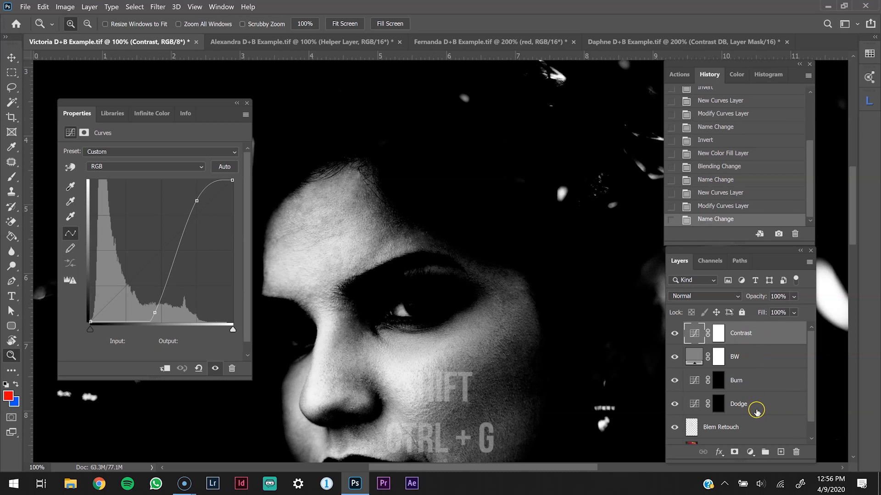
{"action": "left_click", "coordinate": [763, 407], "text": "shift"}
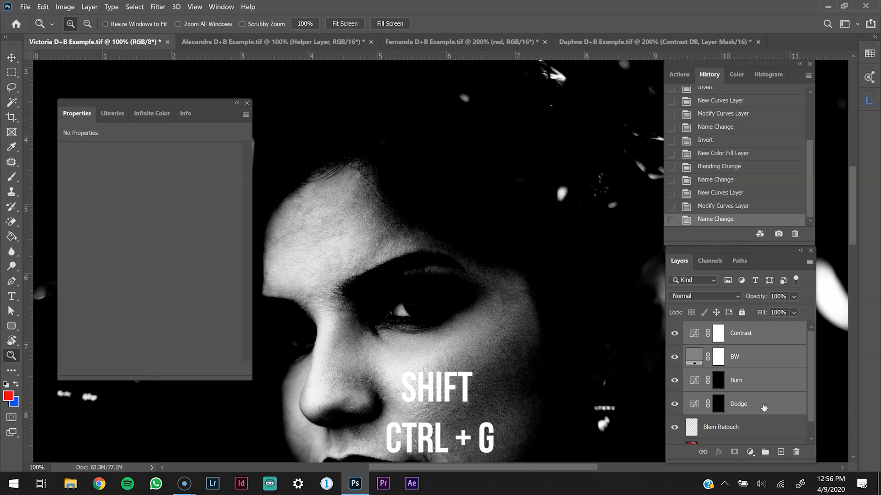
{"action": "key", "text": "ctrl+g"}
{"action": "double_click", "coordinate": [718, 329]}
{"action": "type", "text": "Local DB"}
{"action": "key", "text": "Return"}
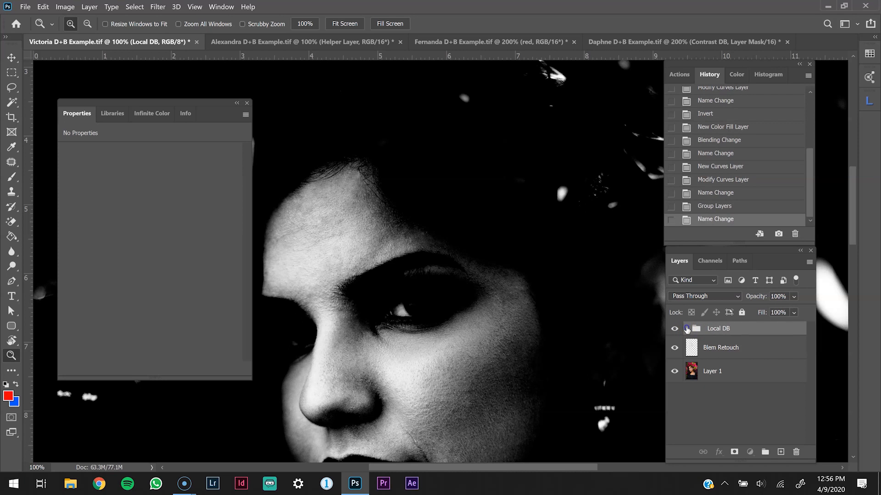
- Group the Contrast and BW layers inside Local DB and name the nested group Helper Layer
{"action": "left_click", "coordinate": [687, 329]}
{"action": "left_click", "coordinate": [773, 347]}
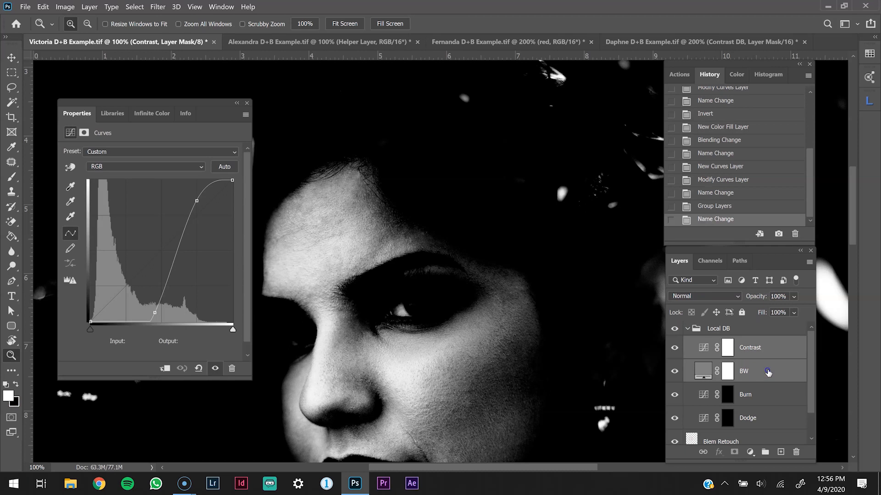
{"action": "left_click", "coordinate": [767, 373], "text": "ctrl"}
{"action": "left_click", "coordinate": [767, 372], "text": "ctrl"}
{"action": "key", "text": "ctrl+g"}
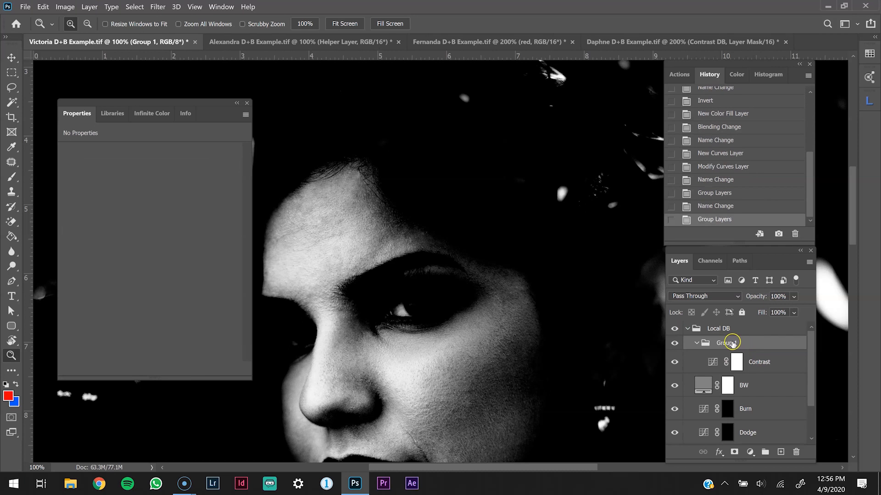
{"action": "left_click_drag", "start_coordinate": [740, 385], "coordinate": [726, 353]}
{"action": "double_click", "coordinate": [723, 344]}
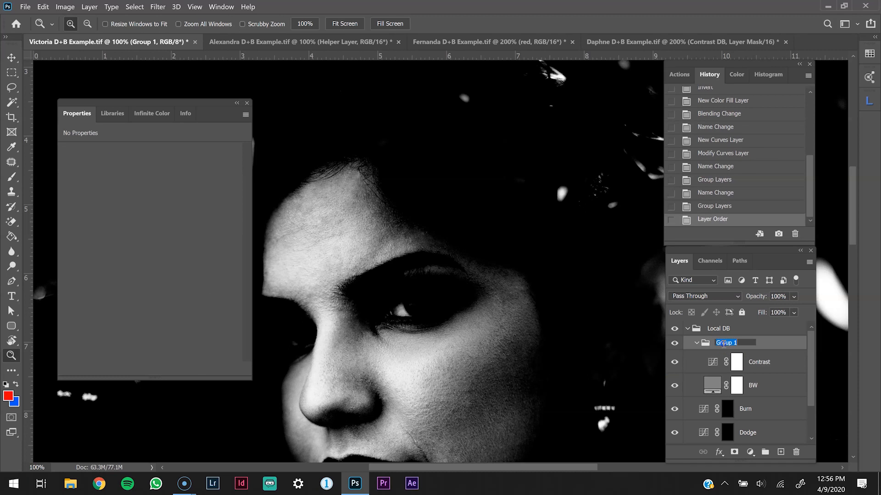
{"action": "type", "text": "Helper Layer"}
{"action": "key", "text": "Return"}
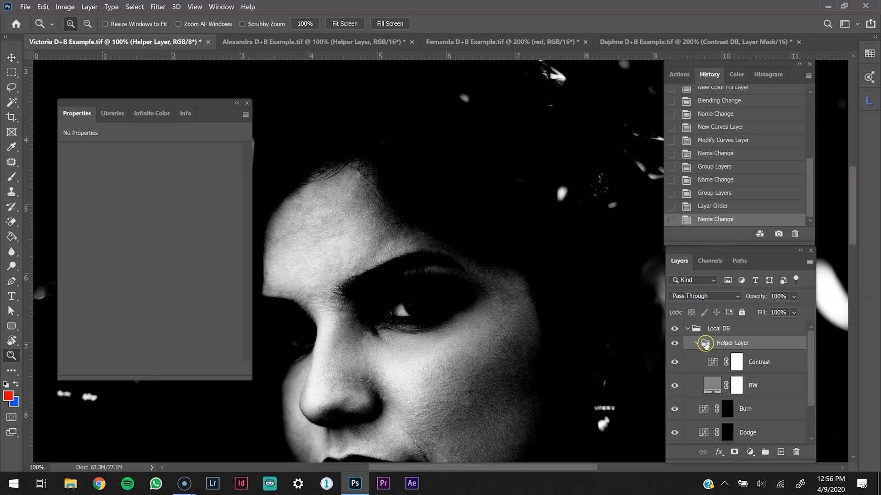
- Collapse the Helper Layer group and toggle its visibility to compare the portrait with and without it
{"action": "left_click", "coordinate": [695, 344]}
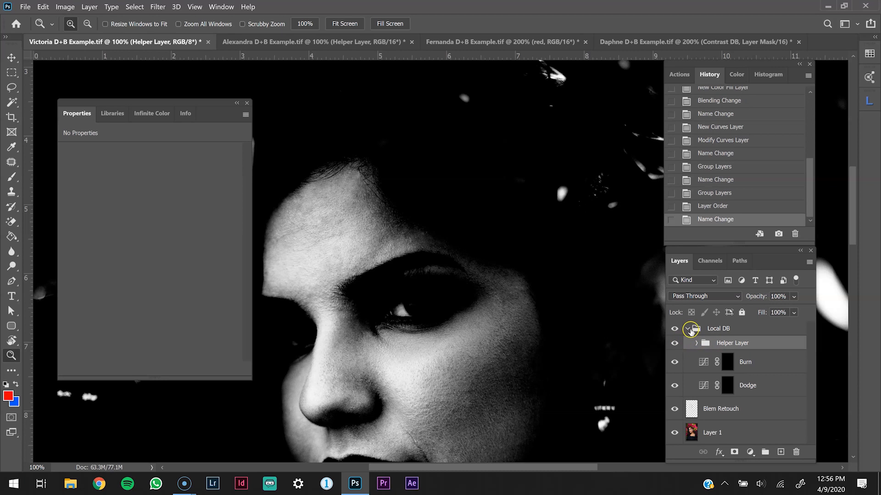
{"action": "left_click", "coordinate": [675, 343]}
{"action": "left_click", "coordinate": [675, 343]}
{"action": "left_click", "coordinate": [675, 344]}
{"action": "left_click", "coordinate": [675, 343]}
- Try the Overlay and Darken blend modes on the Contrast curves layer and settle on Multiply
{"action": "left_click", "coordinate": [697, 344]}
{"action": "left_click", "coordinate": [776, 369]}
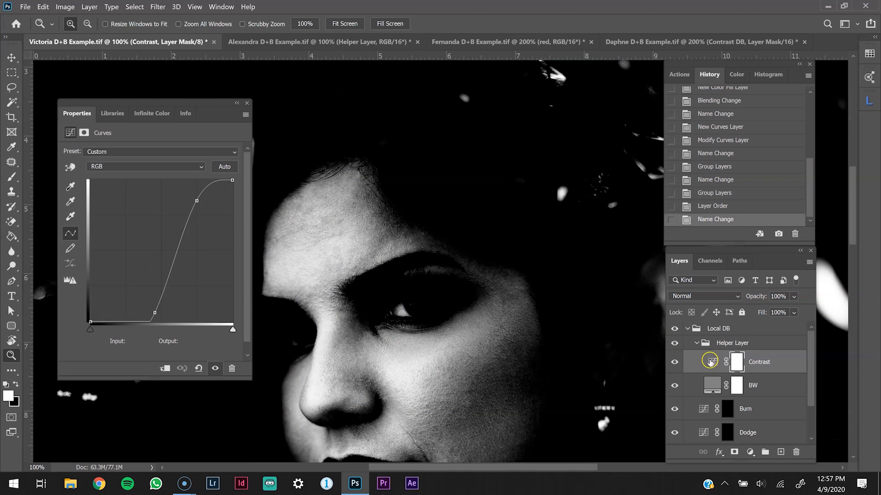
{"action": "left_click", "coordinate": [716, 296]}
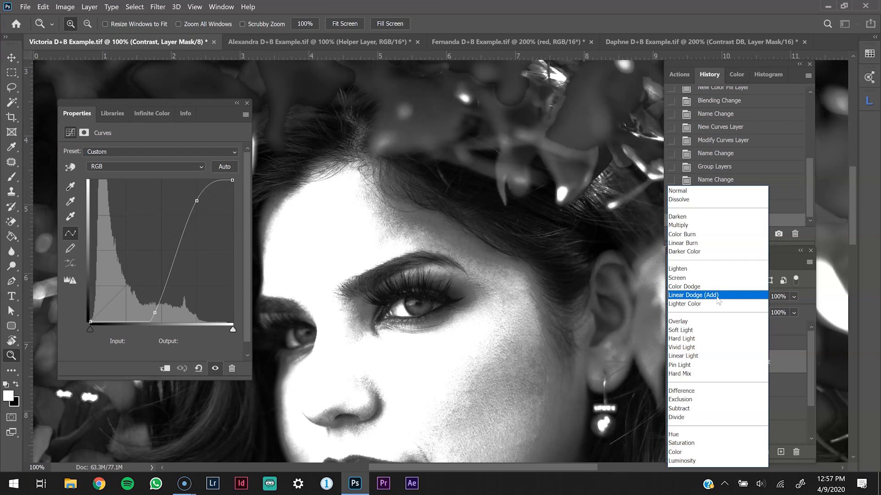
{"action": "left_click", "coordinate": [701, 322]}
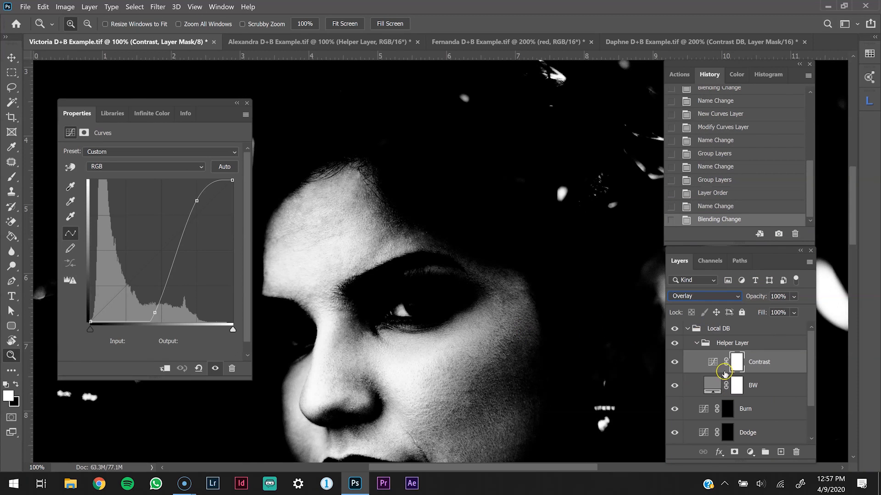
{"action": "left_click", "coordinate": [733, 297]}
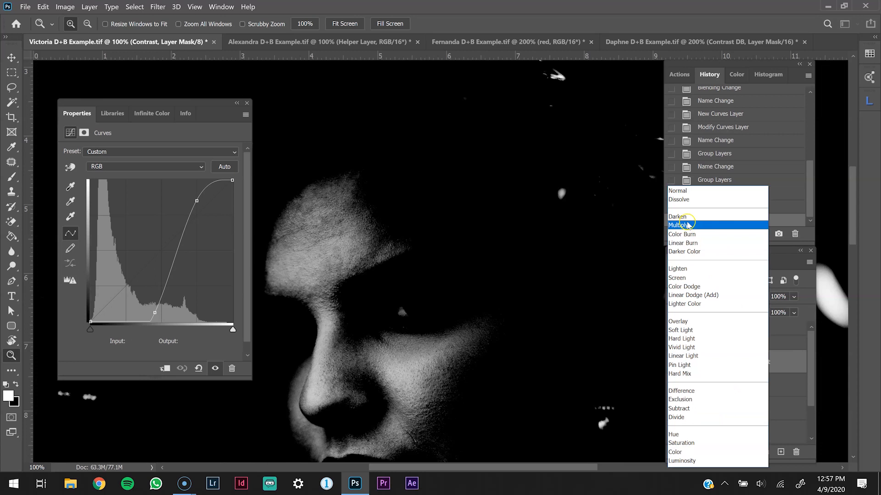
{"action": "left_click", "coordinate": [684, 225]}
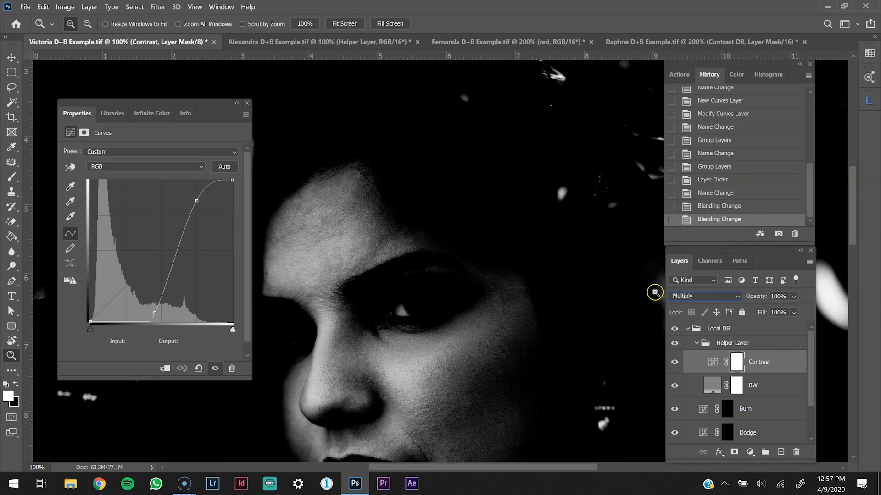
{"action": "left_click", "coordinate": [723, 295]}
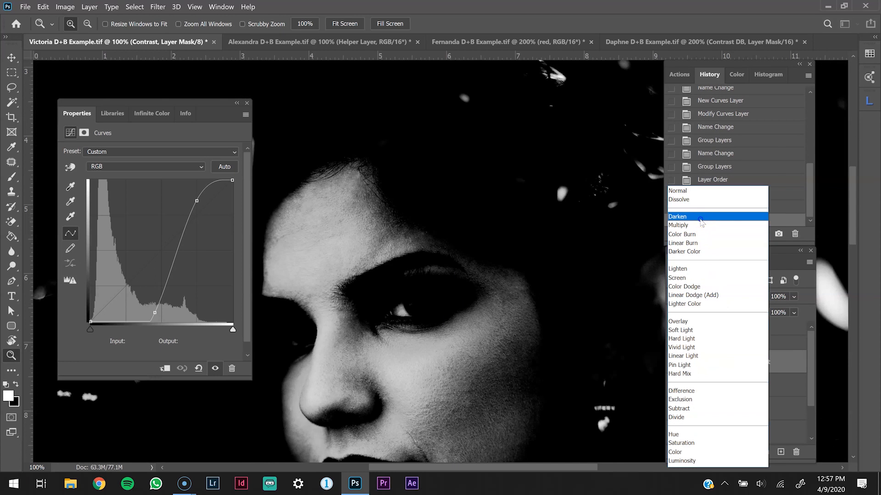
{"action": "left_click", "coordinate": [701, 217]}
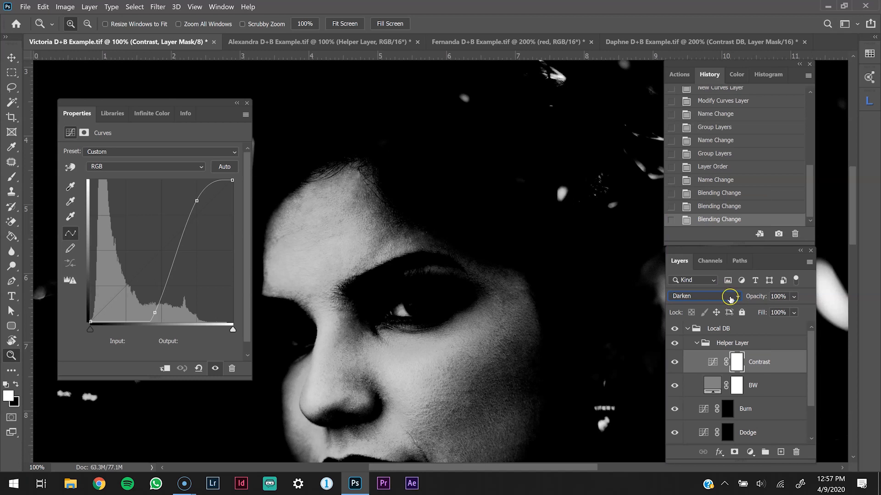
{"action": "left_click", "coordinate": [730, 297]}
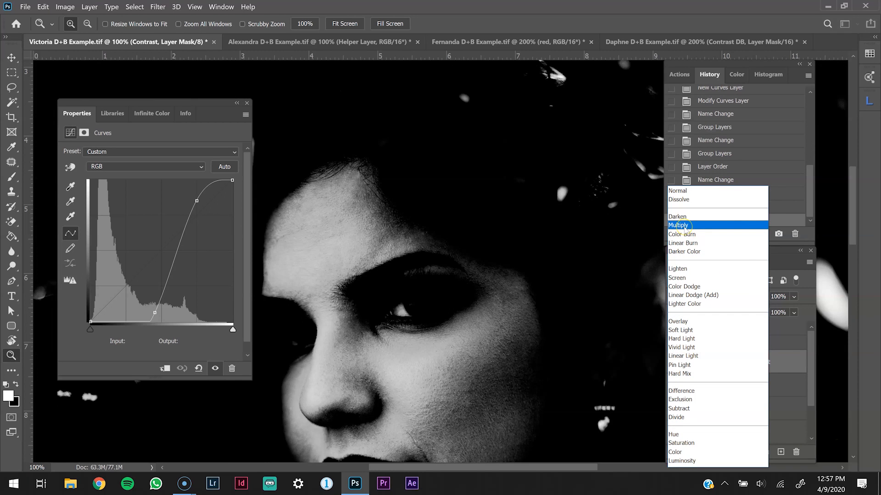
{"action": "left_click", "coordinate": [678, 225]}
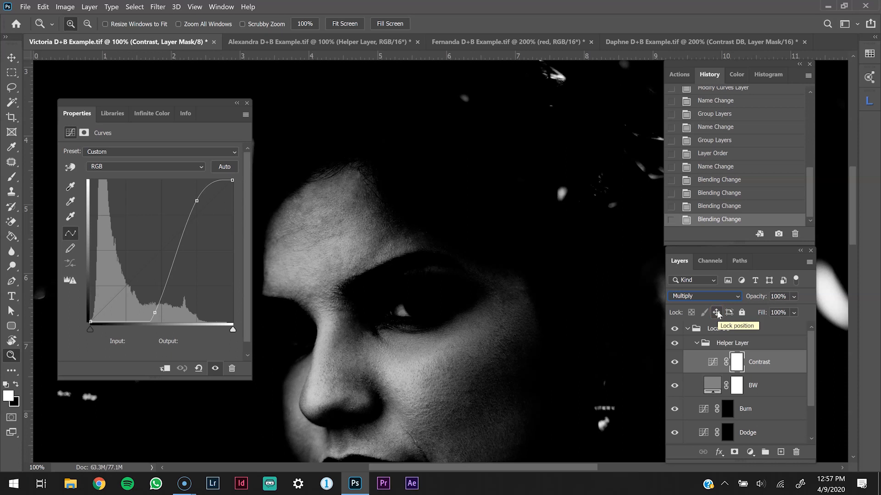
- Lower the Contrast curve's shadow point to input 117, output 4
{"action": "left_click", "coordinate": [508, 329], "text": "alt"}
{"action": "left_click_drag", "start_coordinate": [422, 331], "coordinate": [439, 298]}
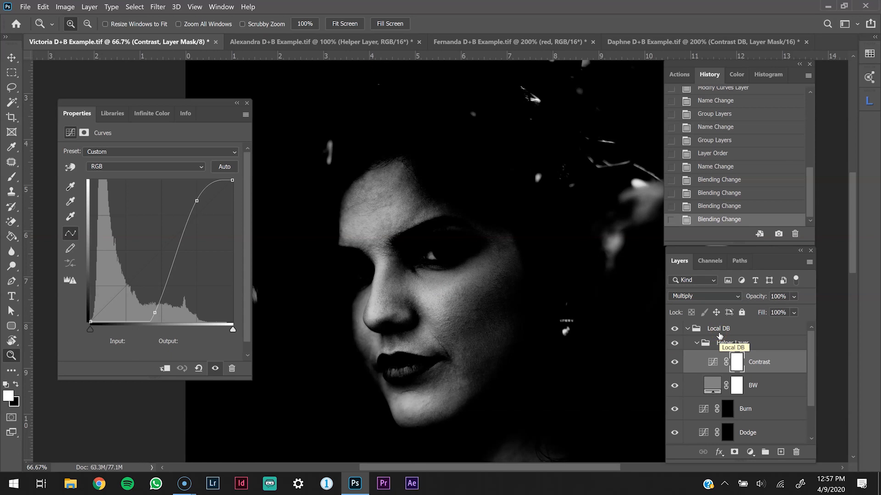
{"action": "left_click", "coordinate": [409, 206]}
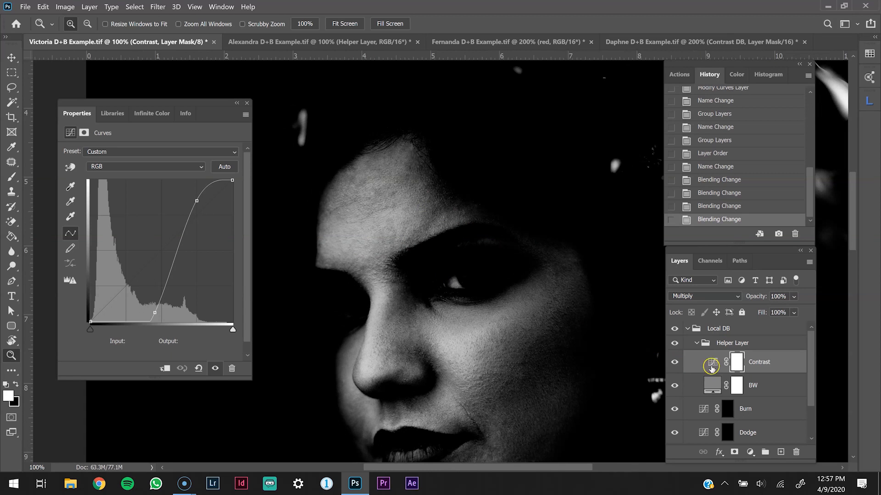
{"action": "left_click", "coordinate": [711, 367]}
{"action": "mouse_move", "coordinate": [154, 313]}
{"action": "left_mouse_down"}
{"action": "mouse_move", "coordinate": [129, 285]}
{"action": "mouse_move", "coordinate": [164, 312]}
{"action": "mouse_move", "coordinate": [155, 319]}
{"action": "left_mouse_up"}
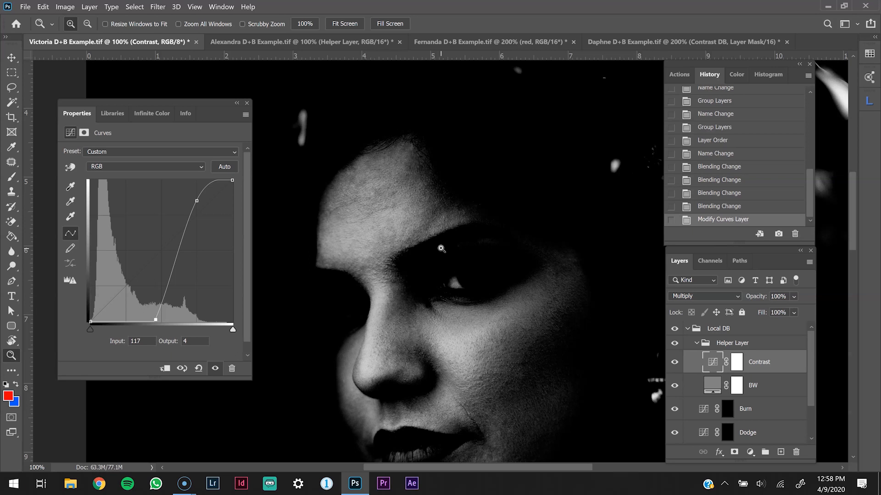
- Target the Dodge layer's mask and activate the Brush tool with white as the foreground colour
{"action": "key", "text": "d"}
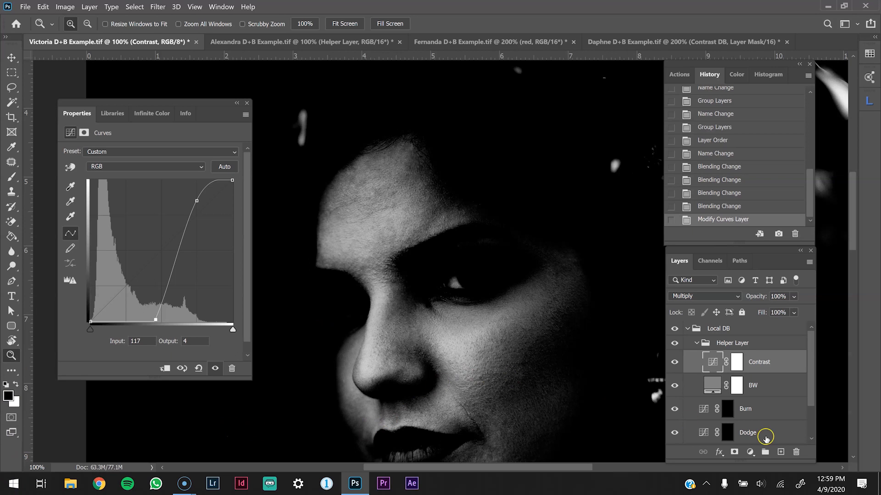
{"action": "left_click", "coordinate": [728, 429]}
{"action": "key", "text": "x"}
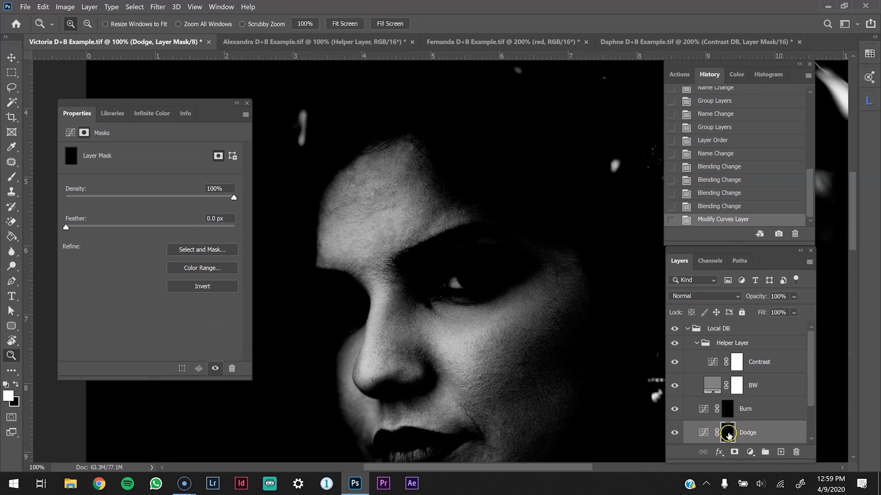
{"action": "left_click", "coordinate": [11, 178]}
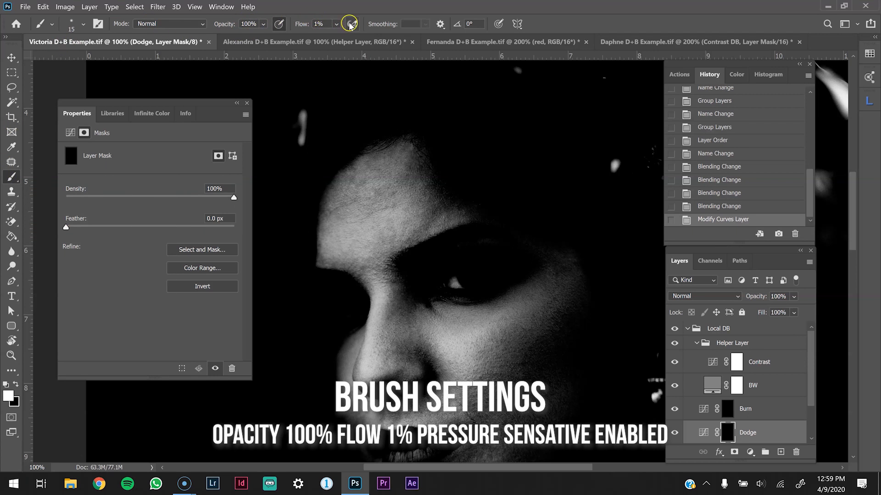
- Set up a 15 px Soft Round brush with airbrush-style build-up and pressure-controlled opacity
{"action": "left_click", "coordinate": [81, 24]}
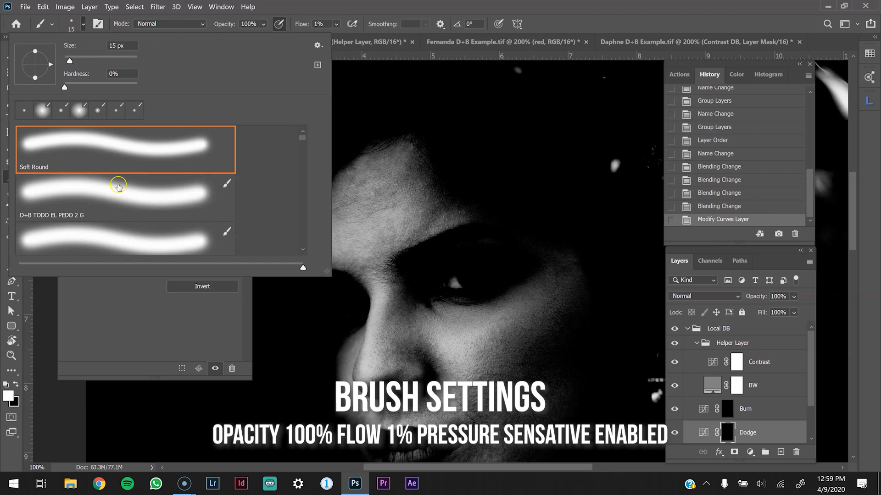
{"action": "left_click", "coordinate": [116, 199]}
{"action": "left_click", "coordinate": [361, 21]}
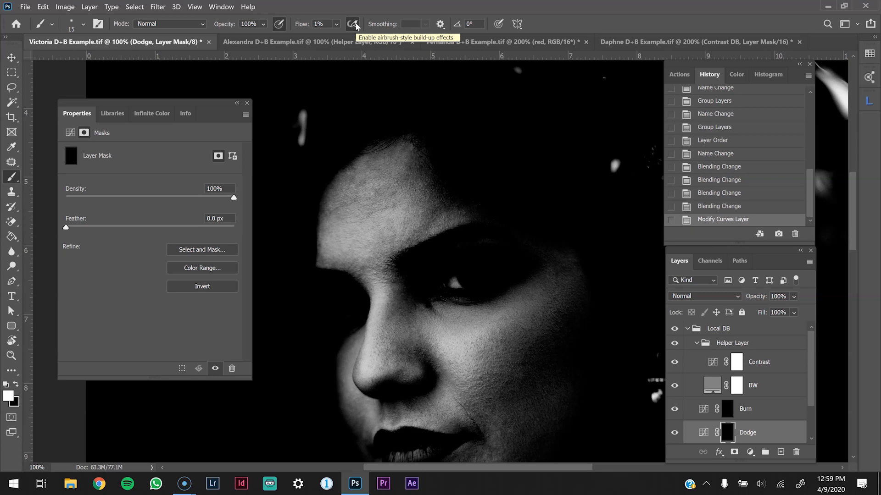
{"action": "left_click", "coordinate": [279, 26]}
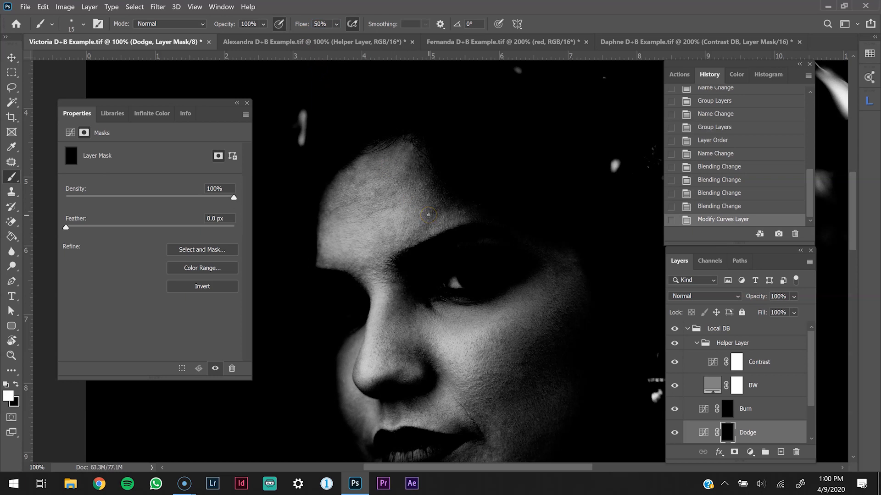
- Try dodging the forehead with a 100 px brush at 50% flow and revert to the state before the strokes
{"action": "key", "text": "]"}
{"action": "key", "text": "]"}
{"action": "key", "text": "]"}
{"action": "key", "text": "]"}
{"action": "key", "text": "]"}
{"action": "key", "text": "]"}
{"action": "key", "text": "]"}
{"action": "key", "text": "]"}
{"action": "key", "text": "]"}
{"action": "key", "text": "]"}
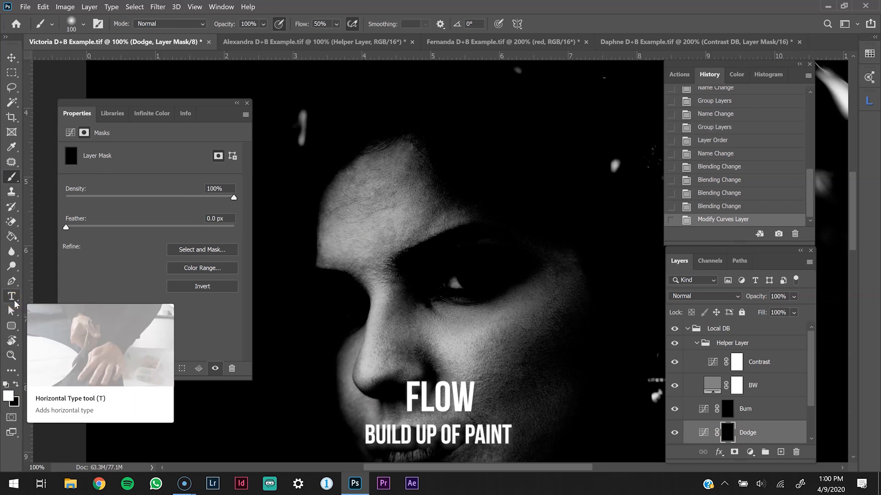
{"action": "mouse_move", "coordinate": [425, 224]}
{"action": "left_mouse_down"}
{"action": "mouse_move", "coordinate": [425, 198]}
{"action": "mouse_move", "coordinate": [409, 197]}
{"action": "mouse_move", "coordinate": [413, 162]}
{"action": "mouse_move", "coordinate": [404, 163]}
{"action": "left_mouse_up"}
{"action": "left_click_drag", "start_coordinate": [396, 204], "coordinate": [383, 196]}
{"action": "mouse_move", "coordinate": [384, 190]}
{"action": "left_mouse_down"}
{"action": "mouse_move", "coordinate": [359, 191]}
{"action": "mouse_move", "coordinate": [374, 165]}
{"action": "mouse_move", "coordinate": [476, 199]}
{"action": "mouse_move", "coordinate": [503, 225]}
{"action": "mouse_move", "coordinate": [475, 214]}
{"action": "mouse_move", "coordinate": [399, 239]}
{"action": "mouse_move", "coordinate": [413, 238]}
{"action": "left_mouse_up"}
{"action": "left_click", "coordinate": [676, 344]}
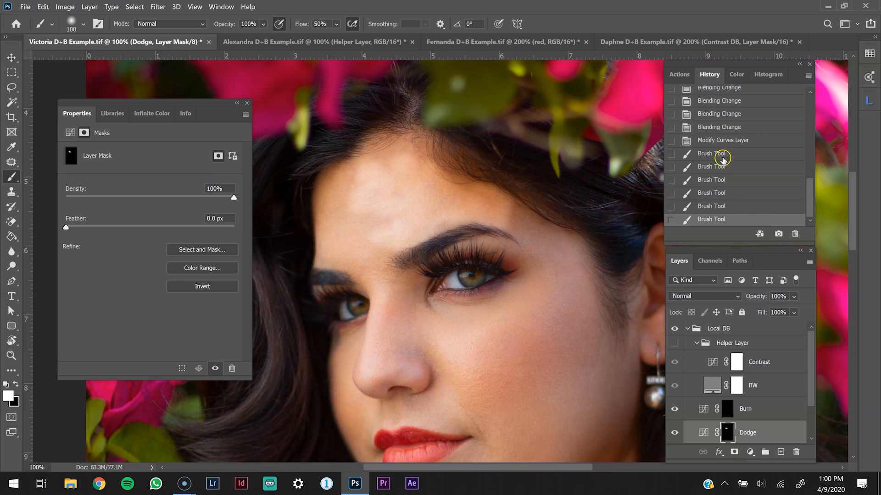
{"action": "left_click", "coordinate": [740, 141]}
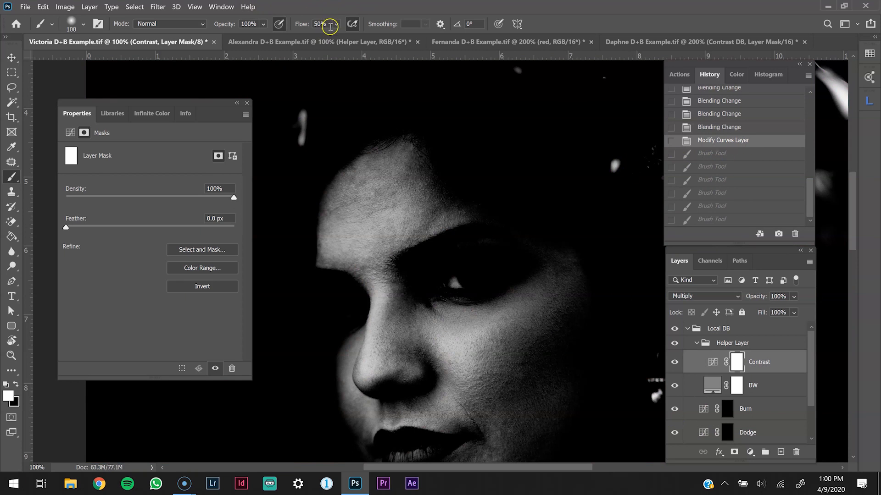
- Set the brush flow to 1% and reselect the Dodge layer's mask
{"action": "type", "text": "1"}
{"action": "key", "text": "Return"}
{"action": "left_click", "coordinate": [727, 433]}
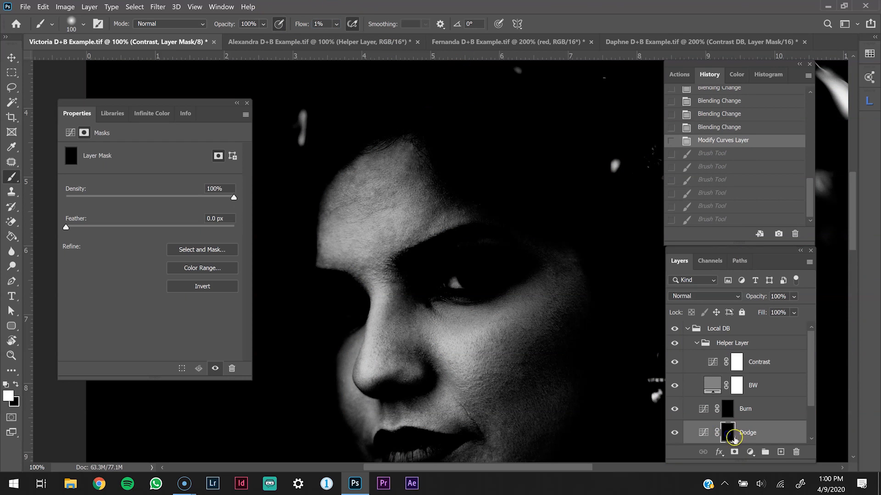
{"action": "left_click", "coordinate": [739, 433]}
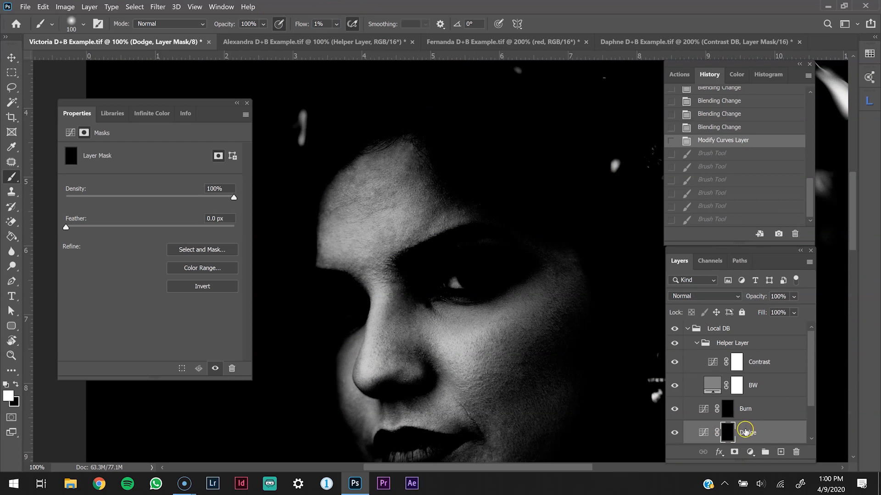
- Dodge the dark patches on the forehead above the fully lit eye's brow with short strokes on the Dodge mask
{"action": "key", "text": "z"}
{"action": "left_click", "coordinate": [430, 217]}
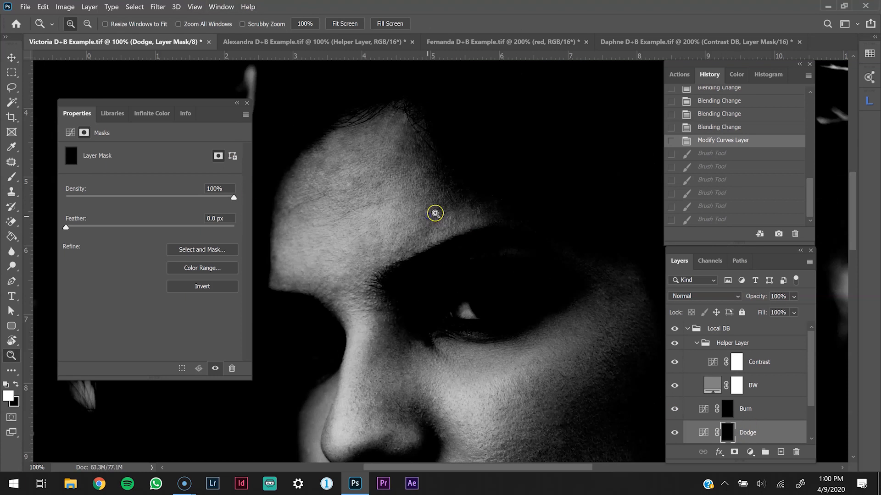
{"action": "left_click_drag", "start_coordinate": [406, 212], "coordinate": [413, 244]}
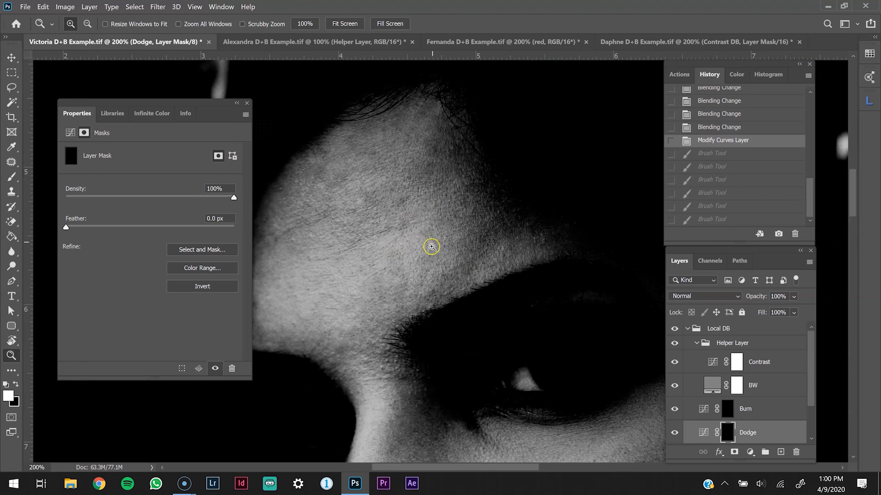
{"action": "key", "text": "ctrl+minus"}
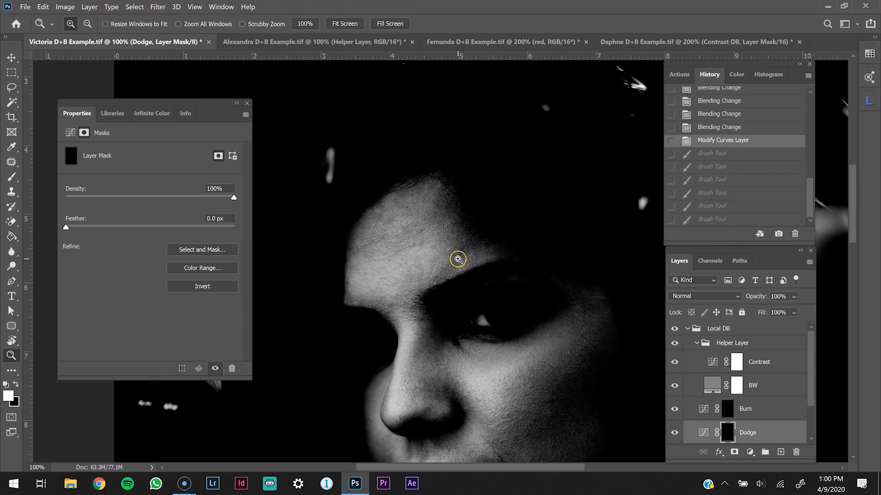
{"action": "key", "text": "b"}
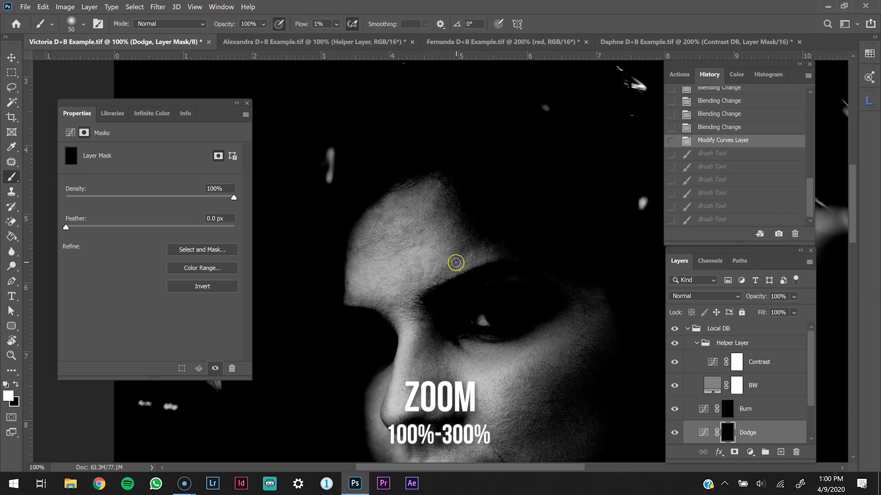
{"action": "key", "text": "bracketright"}
{"action": "key", "text": "bracketright"}
{"action": "key", "text": "bracketright"}
{"action": "left_click_drag", "start_coordinate": [450, 264], "coordinate": [461, 252]}
{"action": "left_click_drag", "start_coordinate": [461, 254], "coordinate": [462, 253]}
{"action": "left_click_drag", "start_coordinate": [461, 251], "coordinate": [454, 263]}
{"action": "mouse_move", "coordinate": [453, 265]}
{"action": "left_mouse_down"}
{"action": "mouse_move", "coordinate": [434, 276]}
{"action": "mouse_move", "coordinate": [444, 274]}
{"action": "mouse_move", "coordinate": [417, 268]}
{"action": "mouse_move", "coordinate": [406, 231]}
{"action": "mouse_move", "coordinate": [429, 231]}
{"action": "mouse_move", "coordinate": [438, 206]}
{"action": "left_mouse_up"}
{"action": "key", "text": "]"}
{"action": "key", "text": "]"}
{"action": "key", "text": "]"}
{"action": "key", "text": "]"}
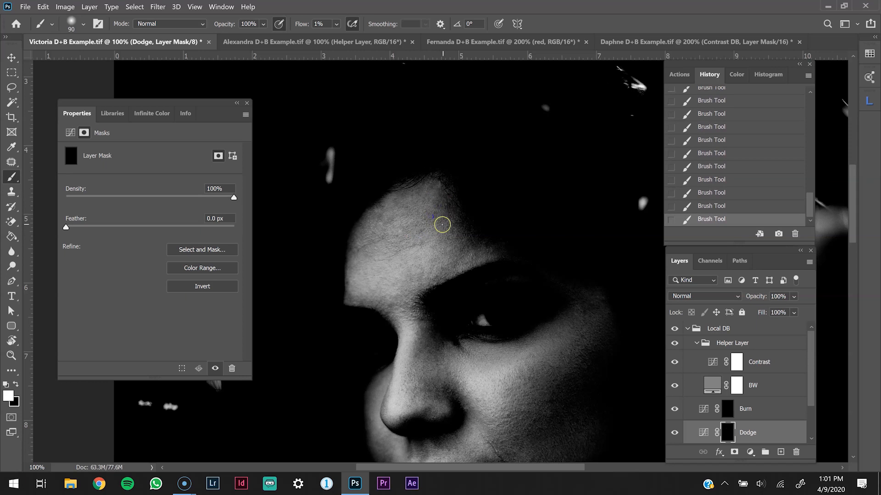
- Reduce the brush size and dodge the dark patches across the outer and middle parts of the forehead
{"action": "key", "text": "["}
{"action": "key", "text": "["}
{"action": "key", "text": "["}
{"action": "key", "text": "["}
{"action": "key", "text": "["}
{"action": "key", "text": "["}
{"action": "key", "text": "["}
{"action": "key", "text": "]"}
{"action": "mouse_move", "coordinate": [391, 220]}
{"action": "left_mouse_down"}
{"action": "mouse_move", "coordinate": [382, 217]}
{"action": "mouse_move", "coordinate": [381, 244]}
{"action": "left_mouse_up"}
{"action": "left_click_drag", "start_coordinate": [374, 233], "coordinate": [370, 244]}
{"action": "left_click_drag", "start_coordinate": [416, 233], "coordinate": [410, 234]}
- Dodge the area between the eyebrows and the upper centre of the forehead, ending with a 50 px brush
{"action": "key", "text": "]"}
{"action": "mouse_move", "coordinate": [406, 270]}
{"action": "left_mouse_down"}
{"action": "mouse_move", "coordinate": [411, 284]}
{"action": "mouse_move", "coordinate": [388, 303]}
{"action": "left_mouse_up"}
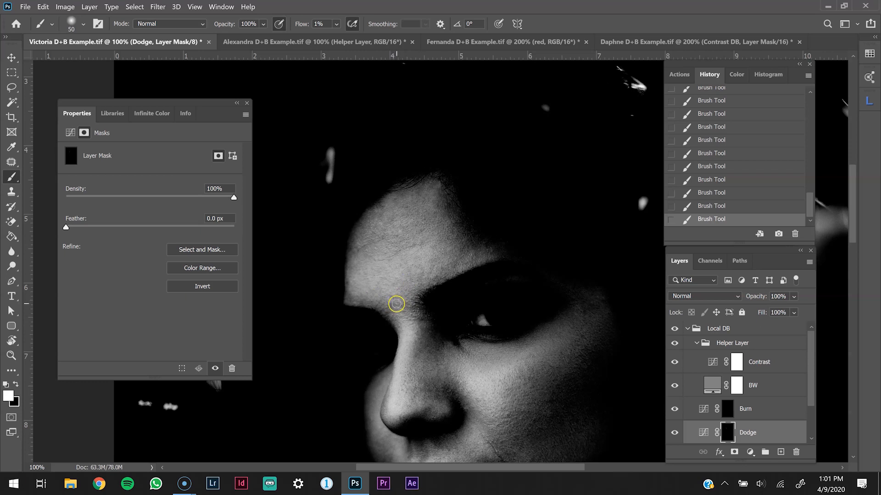
{"action": "key", "text": "bracketright"}
{"action": "key", "text": "bracketright"}
{"action": "mouse_move", "coordinate": [417, 216]}
{"action": "left_mouse_down"}
{"action": "mouse_move", "coordinate": [420, 193]}
{"action": "mouse_move", "coordinate": [411, 218]}
{"action": "left_mouse_up"}
{"action": "key", "text": "bracketleft"}
{"action": "key", "text": "bracketleft"}
{"action": "key", "text": "bracketright"}
- Toggle the Dodge layer's visibility with the Helper Layer group hidden to compare before and after, and show the group again
{"action": "left_click", "coordinate": [675, 432]}
{"action": "left_click", "coordinate": [675, 433]}
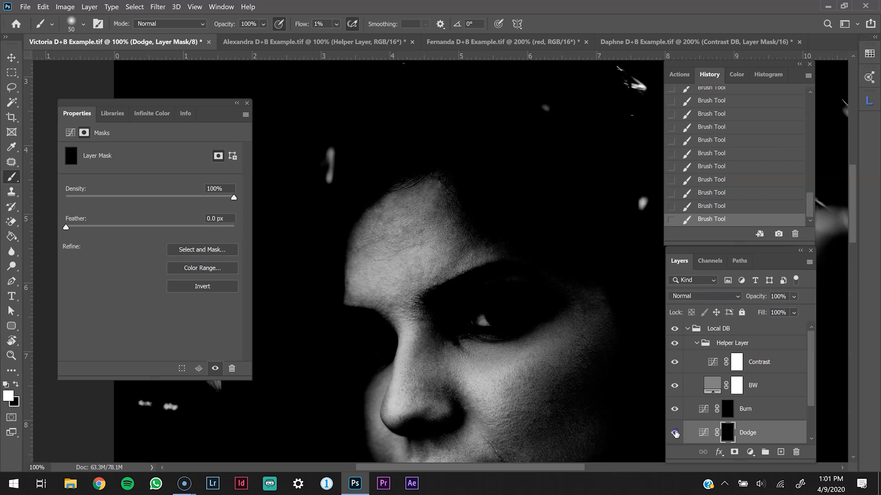
{"action": "left_click", "coordinate": [674, 343]}
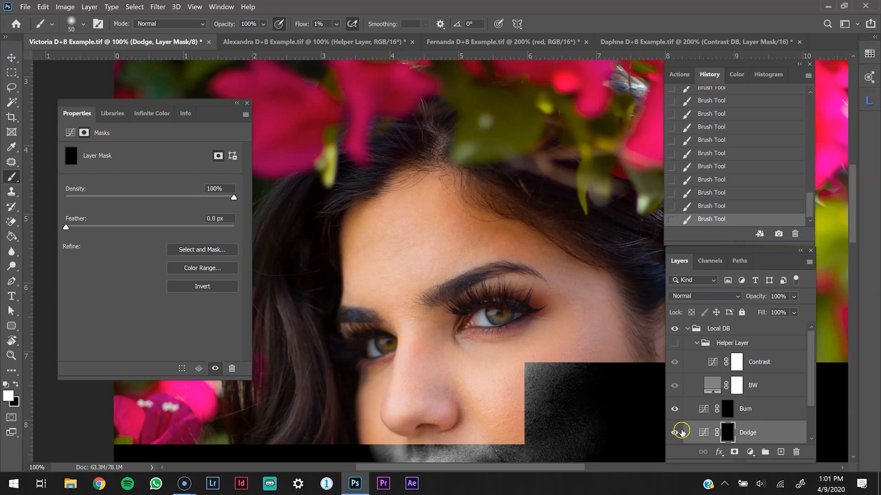
{"action": "left_click", "coordinate": [674, 433]}
{"action": "left_click", "coordinate": [674, 433]}
{"action": "left_click", "coordinate": [674, 433]}
{"action": "left_click", "coordinate": [674, 433]}
{"action": "left_click", "coordinate": [673, 433]}
{"action": "left_click", "coordinate": [674, 433]}
{"action": "left_click", "coordinate": [673, 343]}
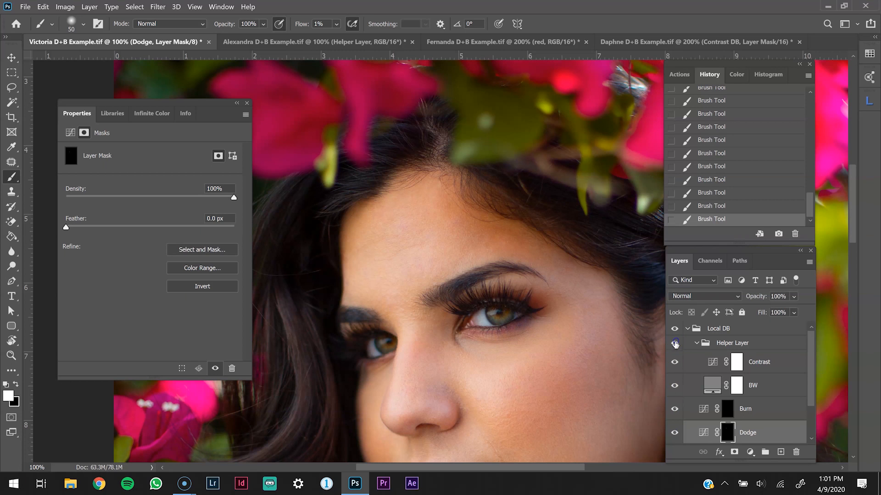
- Examine the forehead's tonal unevenness through the helper layers at different zoom levels, finishing at 200%
{"action": "key", "text": "z"}
{"action": "left_click", "coordinate": [438, 200]}
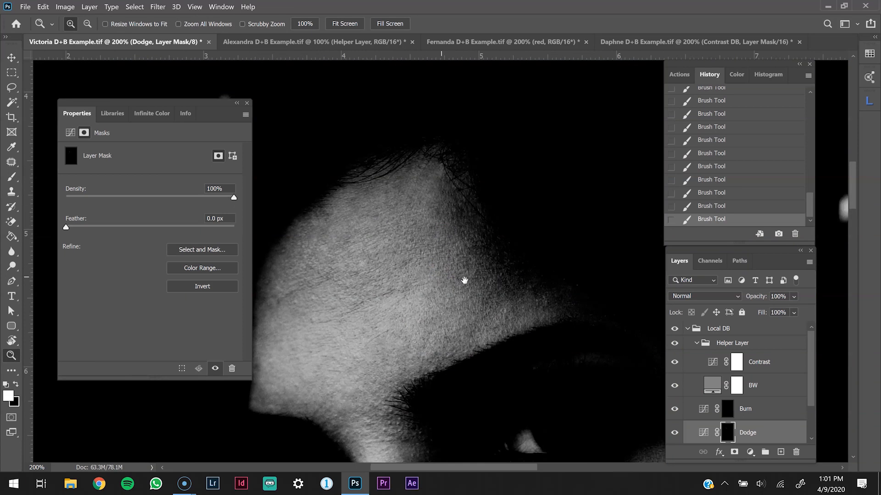
{"action": "left_click_drag", "start_coordinate": [464, 280], "coordinate": [450, 269]}
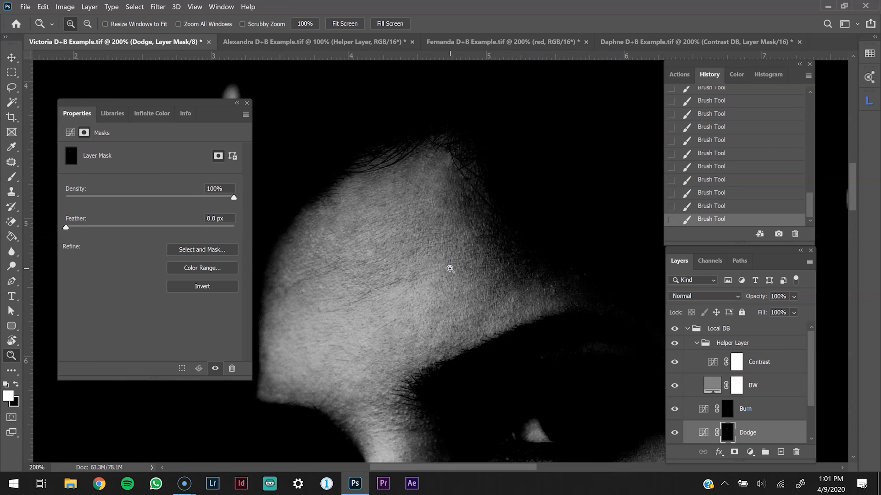
{"action": "key", "text": "ctrl+minus"}
{"action": "key", "text": "ctrl+plus"}
{"action": "key", "text": "ctrl+minus"}
{"action": "key", "text": "ctrl+minus"}
{"action": "key", "text": "ctrl+plus"}
{"action": "key", "text": "ctrl+plus"}
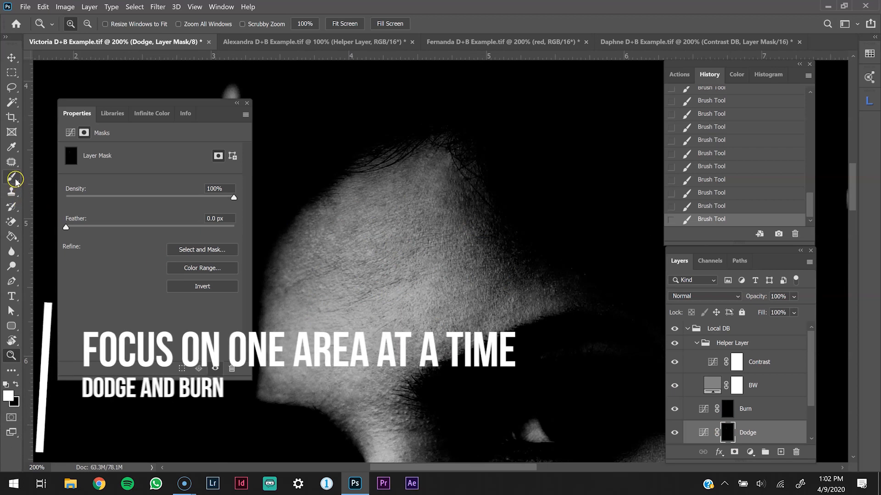
- Move the Contrast curve's shadow point to input 148, output 0
{"action": "key", "text": "b"}
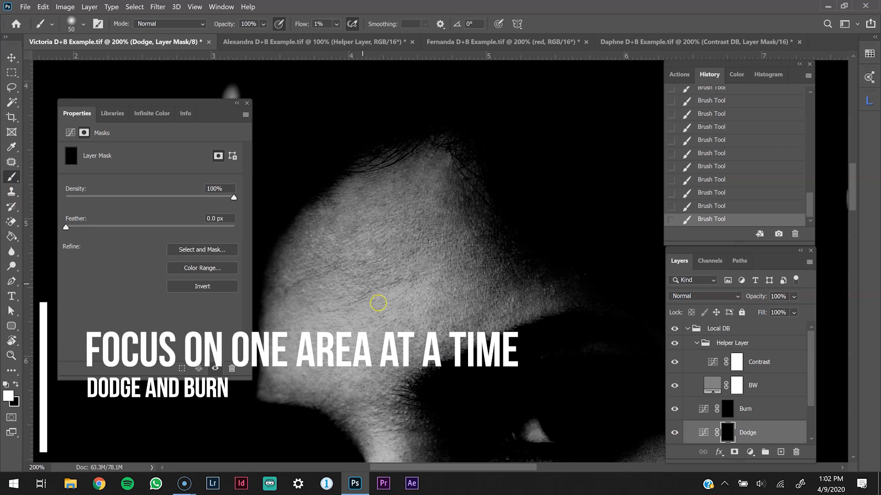
{"action": "left_click", "coordinate": [712, 363]}
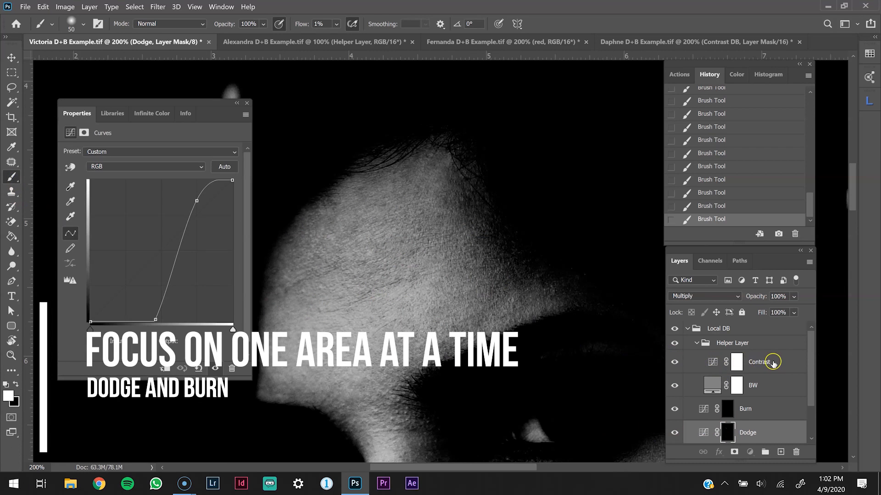
{"action": "left_click_drag", "start_coordinate": [155, 319], "coordinate": [175, 321]}
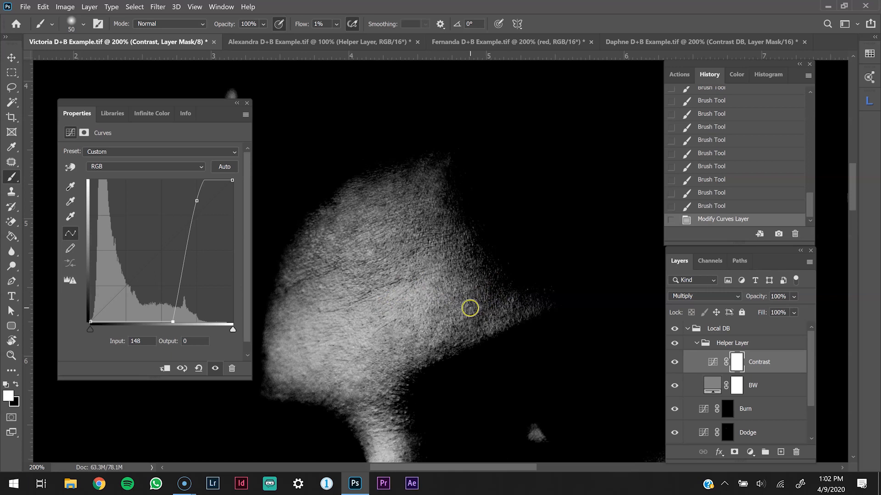
- Reselect the Dodge mask and dab small dark spots on the forehead just above the eyebrow with a small brush
{"action": "key", "text": "bracketleft"}
{"action": "key", "text": "bracketleft"}
{"action": "left_click", "coordinate": [479, 318]}
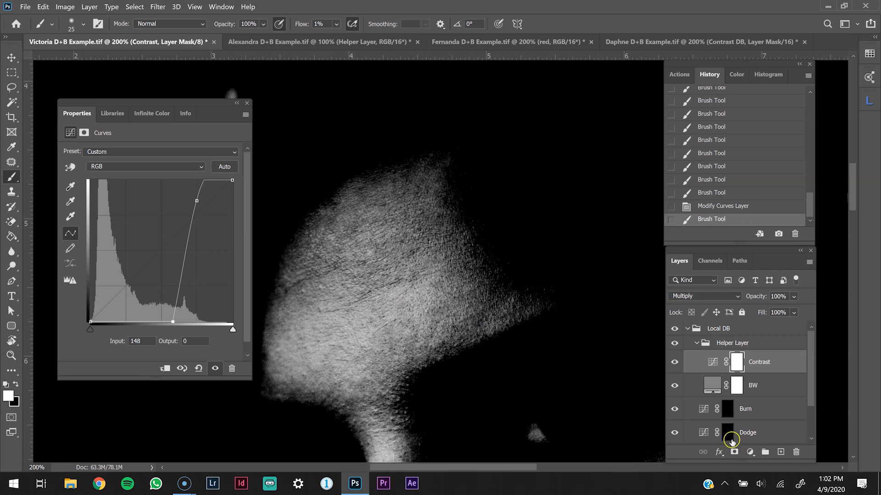
{"action": "left_click", "coordinate": [727, 432]}
{"action": "key", "text": "bracketright"}
{"action": "key", "text": "bracketright"}
{"action": "left_click", "coordinate": [479, 320]}
{"action": "left_click", "coordinate": [473, 322]}
{"action": "left_click", "coordinate": [479, 318]}
{"action": "left_click", "coordinate": [455, 337]}
{"action": "left_click", "coordinate": [456, 334]}
{"action": "left_click", "coordinate": [447, 324]}
{"action": "left_click", "coordinate": [434, 321]}
{"action": "left_click", "coordinate": [437, 307]}
{"action": "key", "text": "bracketleft"}
{"action": "key", "text": "bracketleft"}
{"action": "left_click", "coordinate": [456, 312]}
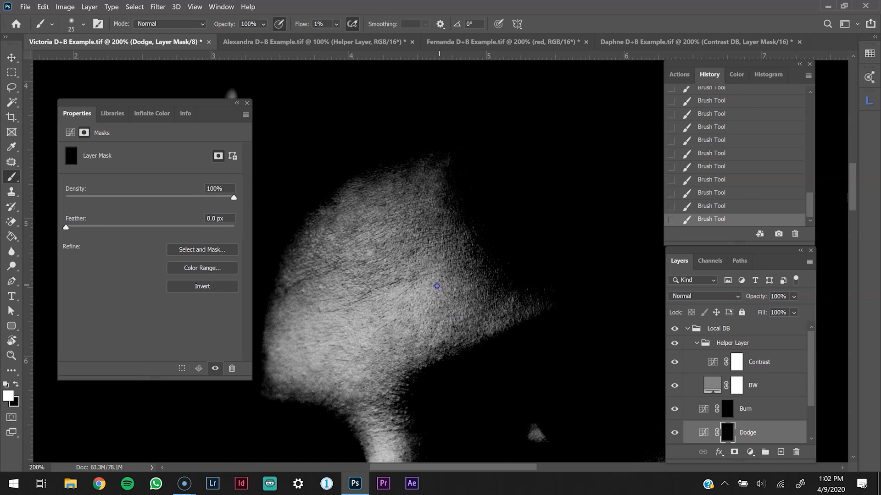
- Dodge the dark patches along the forehead's outer edge with a 35 px brush
{"action": "key", "text": "bracketright"}
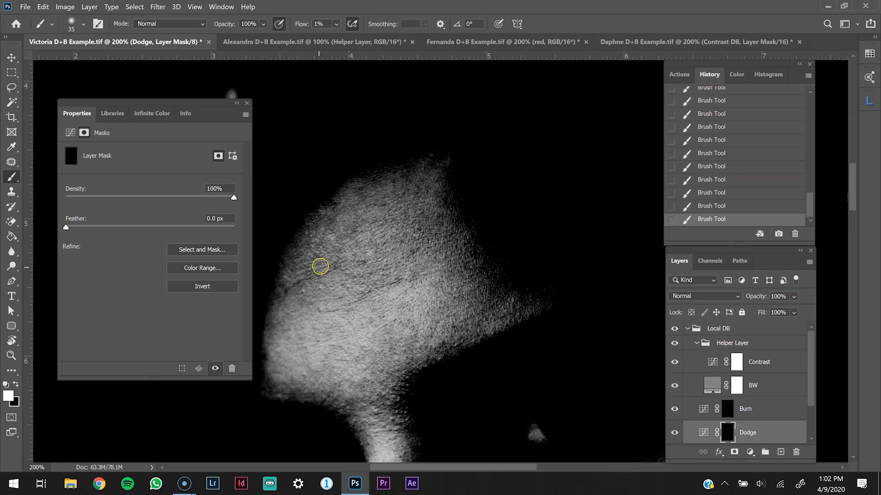
{"action": "mouse_move", "coordinate": [313, 279]}
{"action": "left_mouse_down"}
{"action": "mouse_move", "coordinate": [296, 289]}
{"action": "mouse_move", "coordinate": [276, 327]}
{"action": "mouse_move", "coordinate": [328, 281]}
{"action": "left_mouse_up"}
{"action": "mouse_move", "coordinate": [334, 243]}
{"action": "left_mouse_down"}
{"action": "mouse_move", "coordinate": [368, 216]}
{"action": "mouse_move", "coordinate": [329, 222]}
{"action": "left_mouse_up"}
{"action": "key", "text": "bracketleft"}
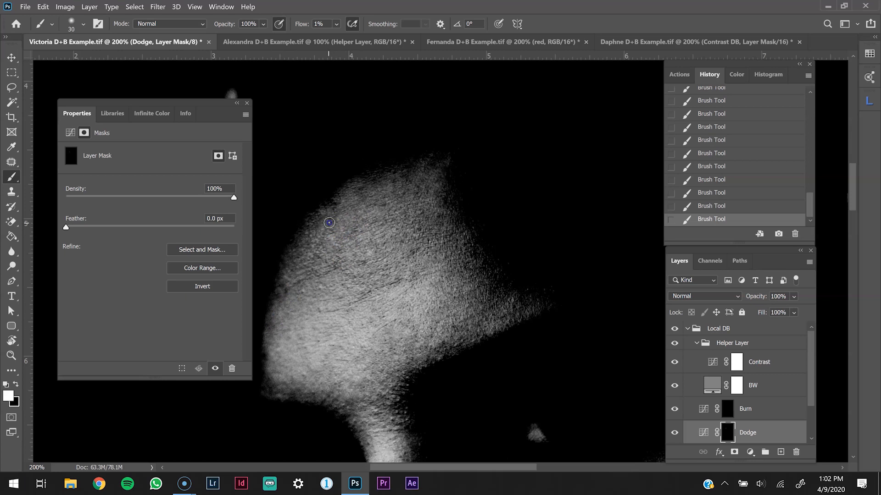
- Dodge the forehead just below the hairline, enlarging the brush to 50 px for the last stroke
{"action": "key", "text": "bracketright"}
{"action": "mouse_move", "coordinate": [361, 194]}
{"action": "left_mouse_down"}
{"action": "mouse_move", "coordinate": [384, 200]}
{"action": "mouse_move", "coordinate": [375, 204]}
{"action": "left_mouse_up"}
{"action": "key", "text": "bracketleft"}
{"action": "key", "text": "bracketleft"}
{"action": "left_click_drag", "start_coordinate": [371, 205], "coordinate": [369, 205]}
{"action": "key", "text": "bracketright"}
{"action": "key", "text": "bracketright"}
{"action": "key", "text": "bracketright"}
{"action": "key", "text": "bracketright"}
{"action": "key", "text": "bracketright"}
{"action": "left_click_drag", "start_coordinate": [396, 183], "coordinate": [384, 183]}
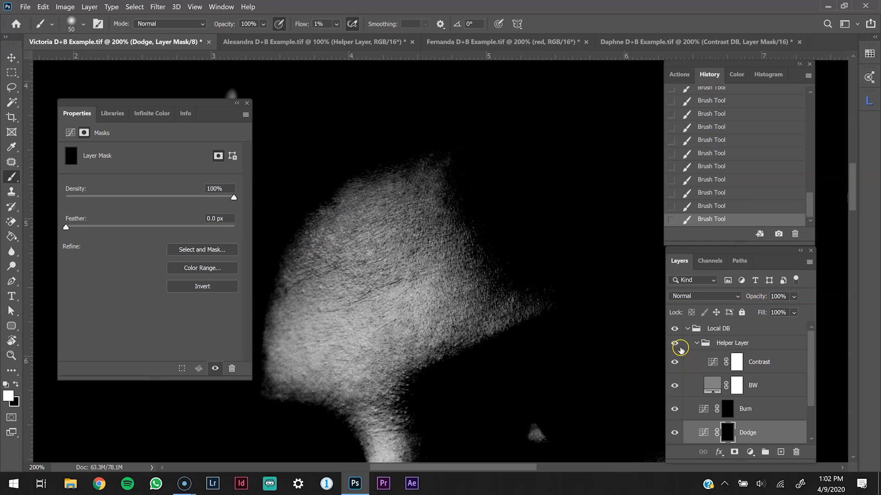
- Hide the Helper Layer group and toggle the Dodge layer to compare the forehead in colour at different zoom levels
{"action": "left_click", "coordinate": [695, 343]}
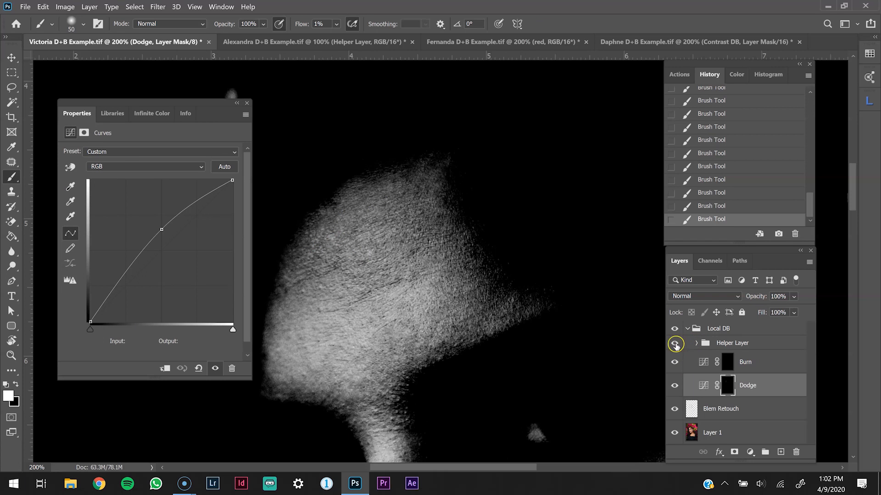
{"action": "left_click", "coordinate": [696, 343]}
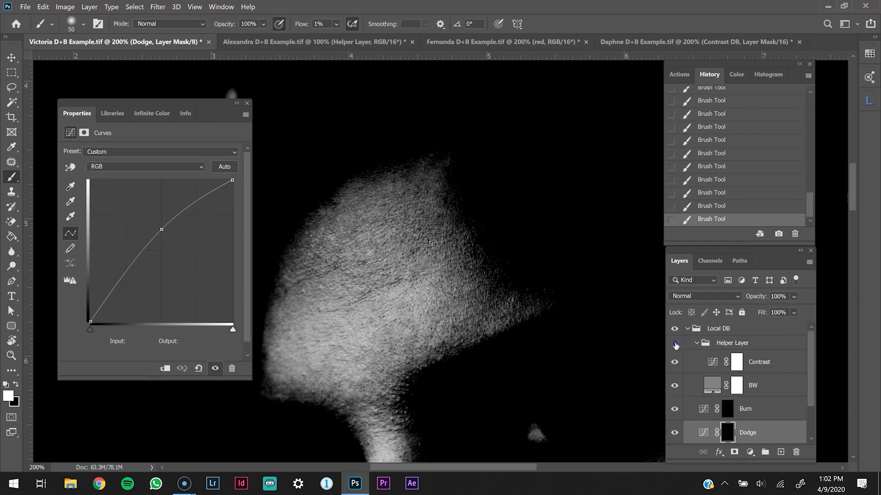
{"action": "left_click", "coordinate": [674, 343]}
{"action": "left_click", "coordinate": [674, 432]}
{"action": "key", "text": "ctrl+minus"}
{"action": "key", "text": "ctrl+minus"}
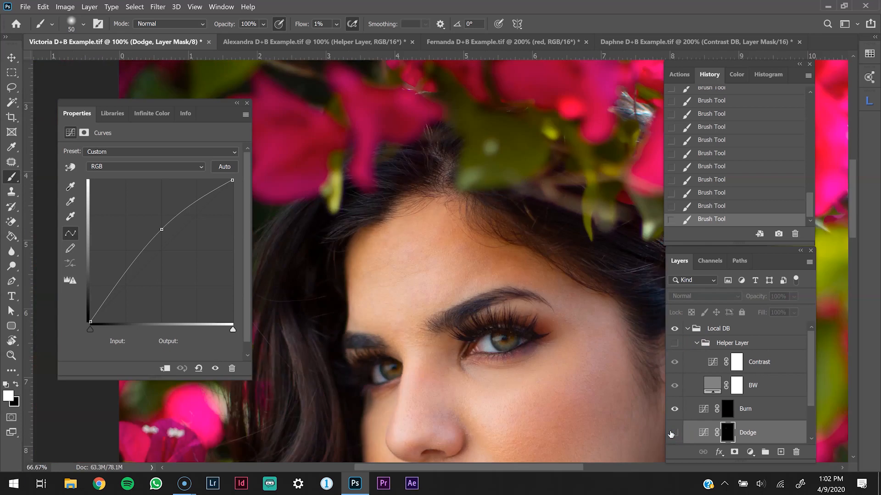
{"action": "left_click", "coordinate": [674, 432]}
{"action": "left_click", "coordinate": [672, 432]}
{"action": "scroll", "coordinate": [452, 270], "scroll_direction": "up", "scroll_amount": 3}
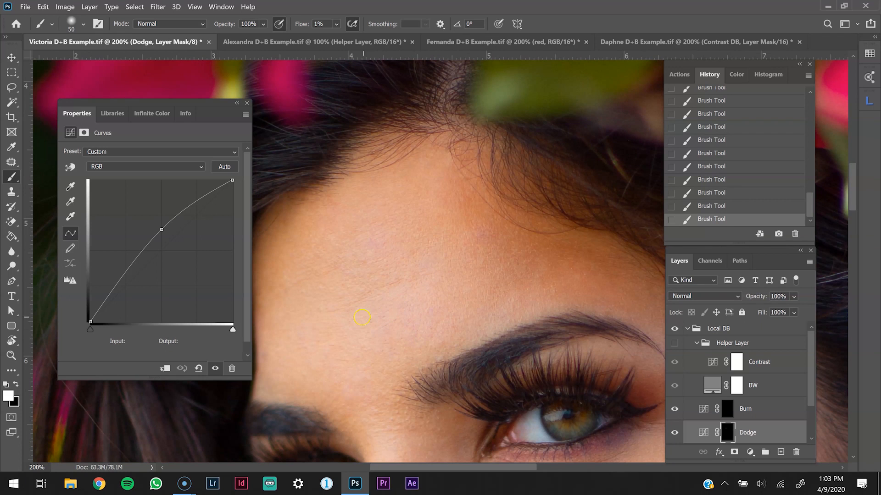
- Show the Helper Layer group again and set the Contrast curves layer's blend mode to Darken
{"action": "left_click", "coordinate": [675, 343]}
{"action": "left_click", "coordinate": [730, 416]}
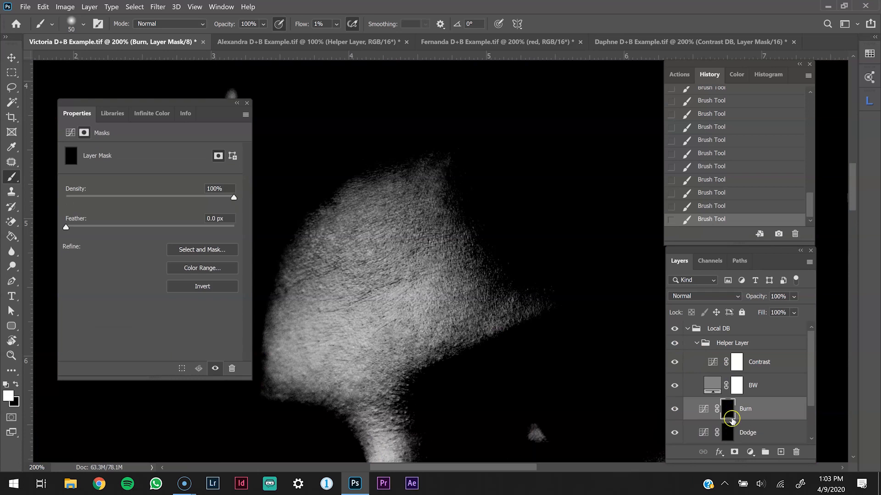
{"action": "left_click", "coordinate": [711, 363]}
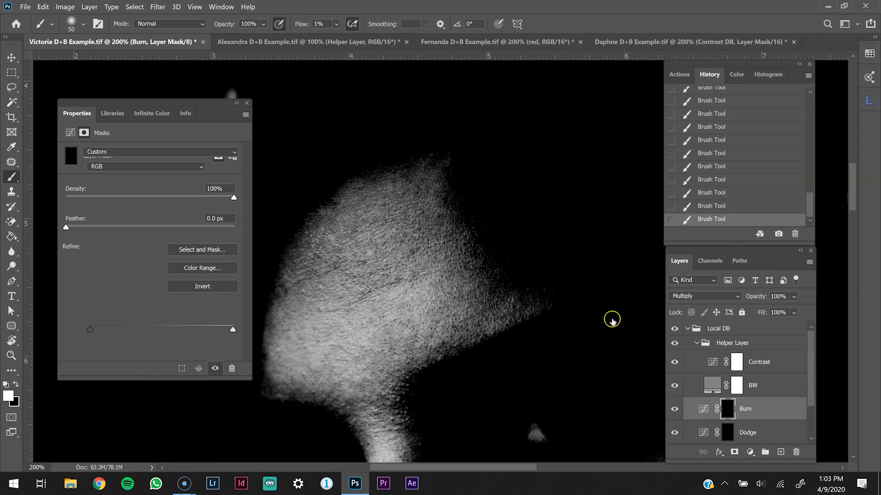
{"action": "left_click", "coordinate": [733, 296]}
{"action": "left_click", "coordinate": [697, 215]}
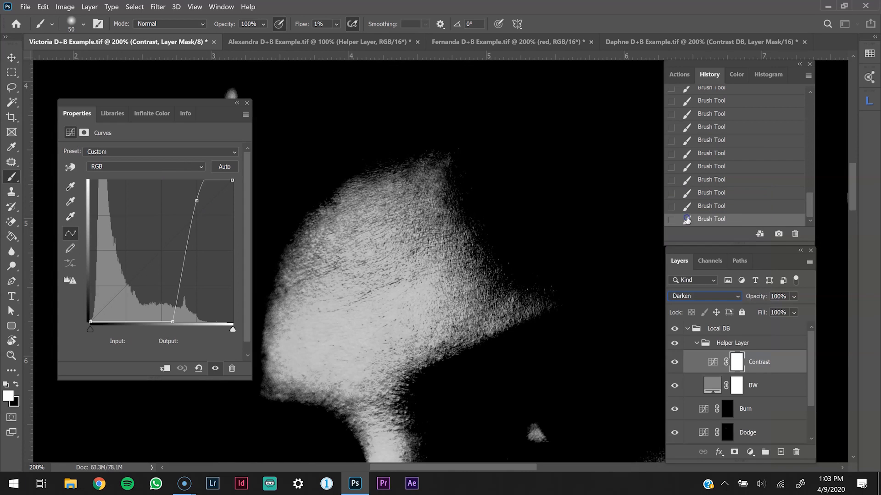
- Reshape the Contrast layer's curve, setting the upper point to input 201, output 192 and the lower point to input 163, output 1
{"action": "left_click", "coordinate": [713, 363]}
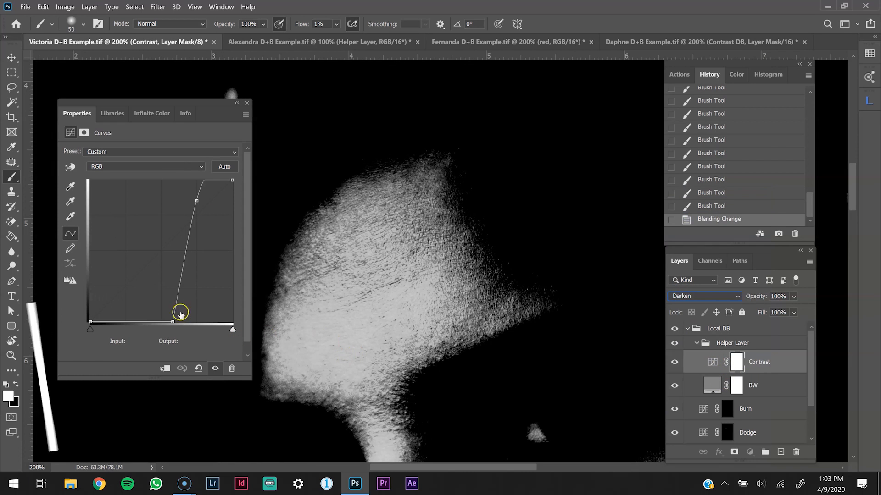
{"action": "mouse_move", "coordinate": [173, 322]}
{"action": "left_mouse_down"}
{"action": "mouse_move", "coordinate": [156, 307]}
{"action": "mouse_move", "coordinate": [165, 326]}
{"action": "left_mouse_up"}
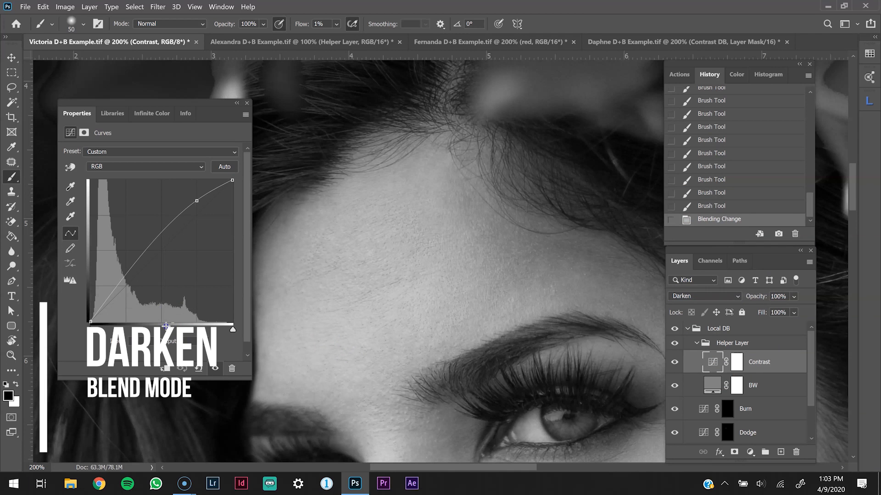
{"action": "left_click", "coordinate": [170, 321]}
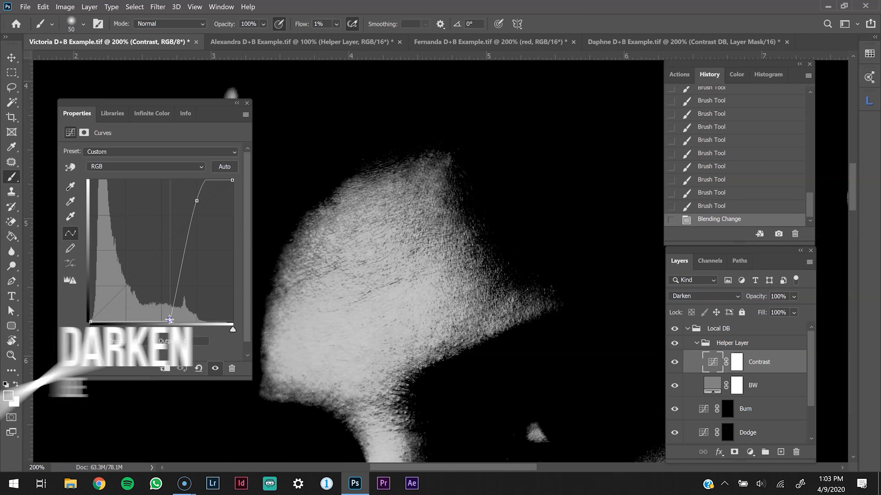
{"action": "left_click_drag", "start_coordinate": [197, 201], "coordinate": [202, 215]}
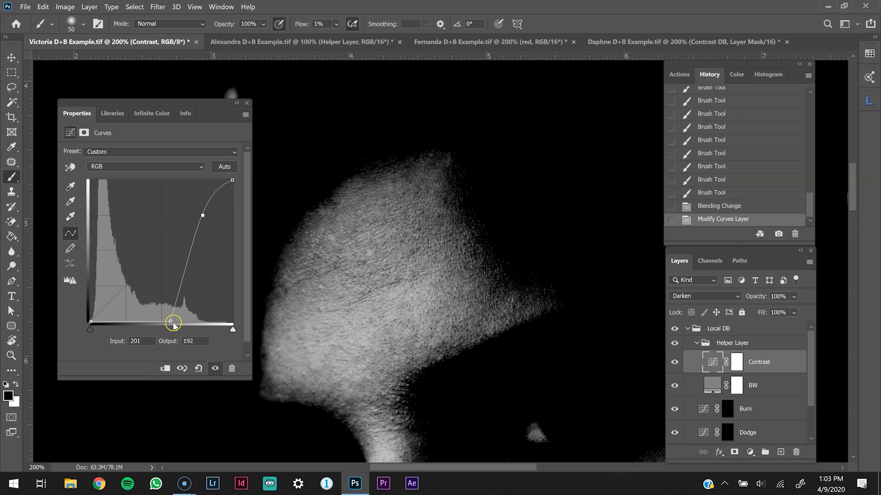
{"action": "left_click_drag", "start_coordinate": [170, 320], "coordinate": [182, 320]}
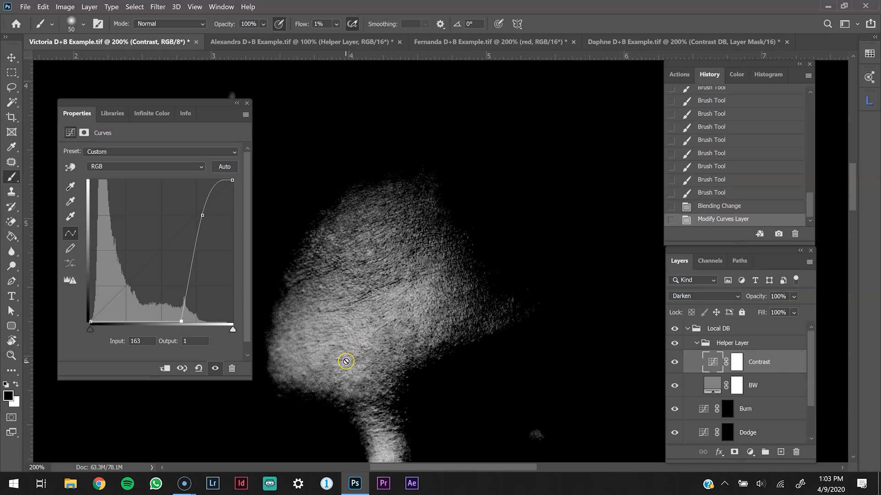
- Select the Burn mask and paint white over small bright spots in the middle and upper forehead with a small brush
{"action": "left_click", "coordinate": [723, 407]}
{"action": "key", "text": "x"}
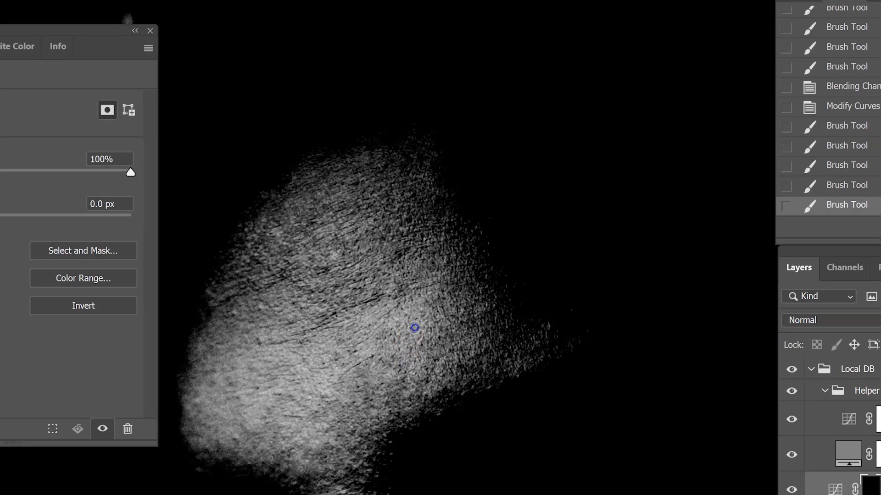
{"action": "mouse_move", "coordinate": [415, 327]}
{"action": "left_mouse_down"}
{"action": "mouse_move", "coordinate": [392, 336]}
{"action": "mouse_move", "coordinate": [393, 322]}
{"action": "mouse_move", "coordinate": [374, 322]}
{"action": "mouse_move", "coordinate": [379, 312]}
{"action": "mouse_move", "coordinate": [375, 319]}
{"action": "mouse_move", "coordinate": [424, 295]}
{"action": "mouse_move", "coordinate": [398, 332]}
{"action": "mouse_move", "coordinate": [410, 377]}
{"action": "mouse_move", "coordinate": [406, 362]}
{"action": "mouse_move", "coordinate": [377, 368]}
{"action": "mouse_move", "coordinate": [357, 349]}
{"action": "mouse_move", "coordinate": [371, 339]}
{"action": "mouse_move", "coordinate": [357, 321]}
{"action": "mouse_move", "coordinate": [389, 309]}
{"action": "mouse_move", "coordinate": [359, 301]}
{"action": "mouse_move", "coordinate": [324, 239]}
{"action": "mouse_move", "coordinate": [334, 256]}
{"action": "left_mouse_up"}
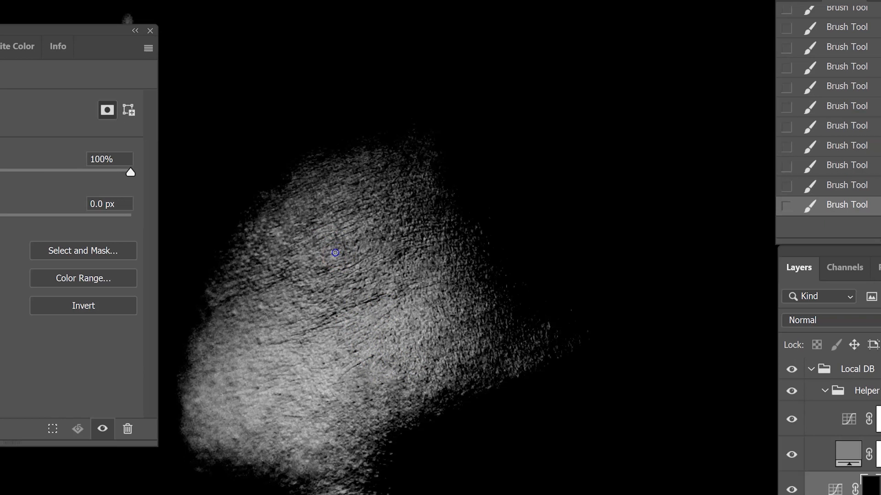
{"action": "mouse_move", "coordinate": [311, 261]}
{"action": "left_mouse_down"}
{"action": "mouse_move", "coordinate": [344, 230]}
{"action": "mouse_move", "coordinate": [369, 234]}
{"action": "mouse_move", "coordinate": [278, 231]}
{"action": "left_mouse_up"}
- Burn the brighter patches of the lower forehead on the Burn mask with short strokes, using a brush up to 30 px
{"action": "mouse_move", "coordinate": [305, 337]}
{"action": "left_mouse_down"}
{"action": "mouse_move", "coordinate": [289, 373]}
{"action": "mouse_move", "coordinate": [299, 428]}
{"action": "mouse_move", "coordinate": [314, 429]}
{"action": "left_mouse_up"}
{"action": "mouse_move", "coordinate": [264, 406]}
{"action": "left_mouse_down"}
{"action": "mouse_move", "coordinate": [243, 401]}
{"action": "mouse_move", "coordinate": [258, 397]}
{"action": "mouse_move", "coordinate": [250, 398]}
{"action": "left_mouse_up"}
{"action": "mouse_move", "coordinate": [330, 389]}
{"action": "left_mouse_down"}
{"action": "mouse_move", "coordinate": [298, 431]}
{"action": "mouse_move", "coordinate": [313, 441]}
{"action": "left_mouse_up"}
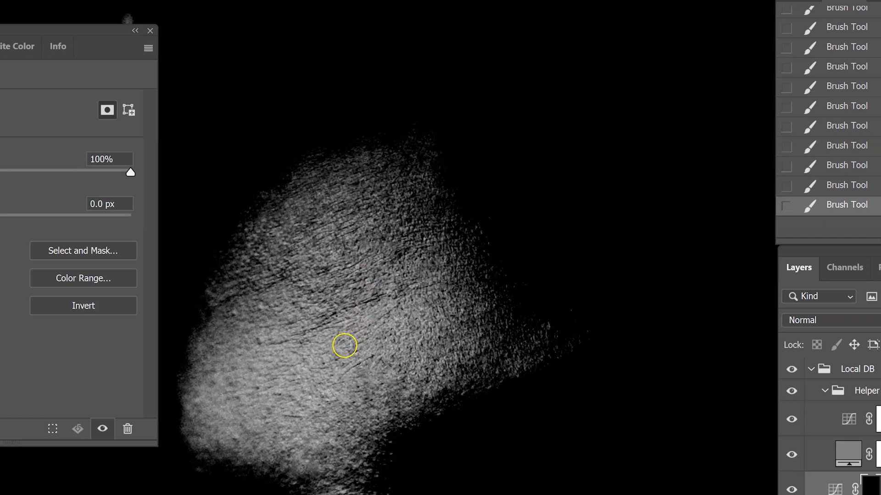
{"action": "mouse_move", "coordinate": [340, 383]}
{"action": "left_mouse_down"}
{"action": "mouse_move", "coordinate": [320, 403]}
{"action": "mouse_move", "coordinate": [323, 439]}
{"action": "mouse_move", "coordinate": [260, 415]}
{"action": "left_mouse_up"}
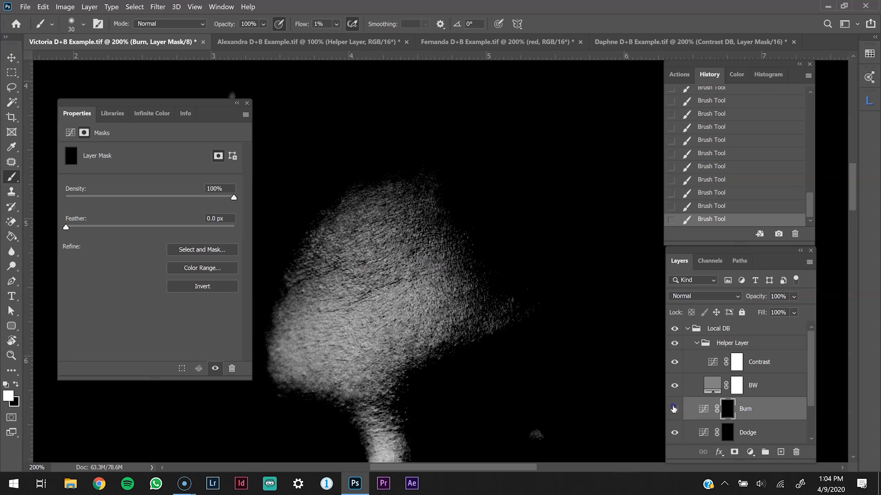
- Toggle the Burn layer's visibility to compare the forehead highlights under the helper layers
{"action": "left_click", "coordinate": [674, 408]}
{"action": "left_click", "coordinate": [674, 408]}
{"action": "left_click", "coordinate": [674, 408]}
{"action": "left_click", "coordinate": [674, 408]}
- Hide the Helper Layer group and toggle the Local DB group to compare the retouch in colour on the whole face
{"action": "left_click", "coordinate": [673, 347]}
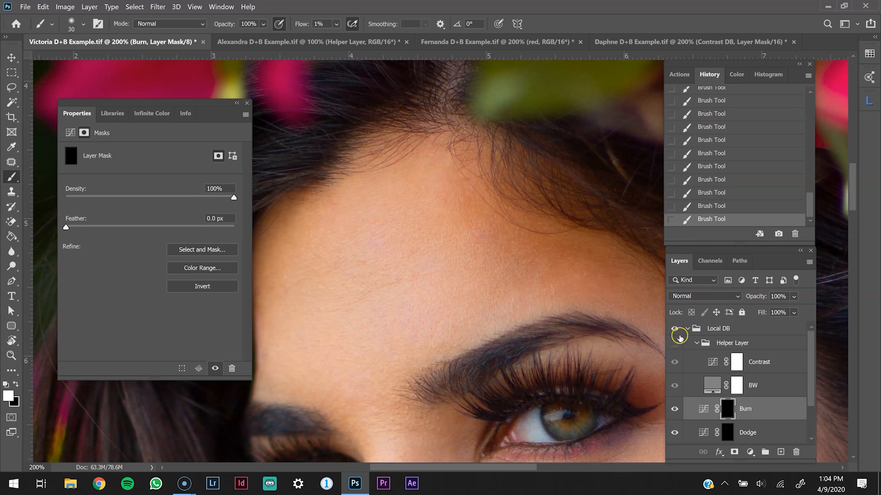
{"action": "key", "text": "ctrl+minus"}
{"action": "key", "text": "ctrl+minus"}
{"action": "key", "text": "ctrl+plus"}
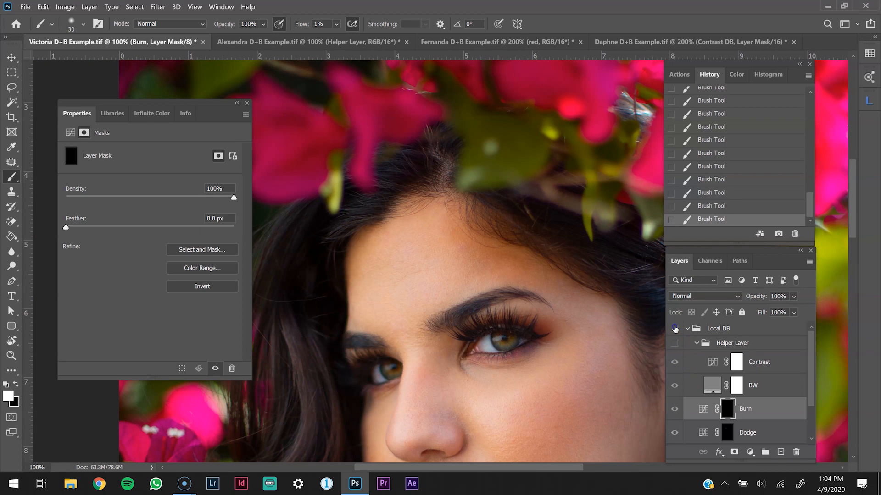
{"action": "key", "text": "ctrl+minus"}
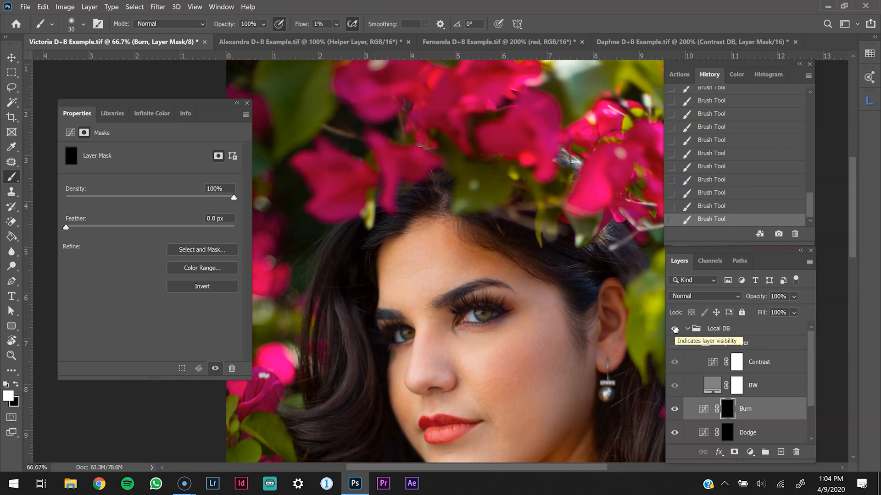
{"action": "left_click", "coordinate": [674, 329]}
- Show the Helper Layer group again and reset the Contrast layer's curve to its default
{"action": "key", "text": "z"}
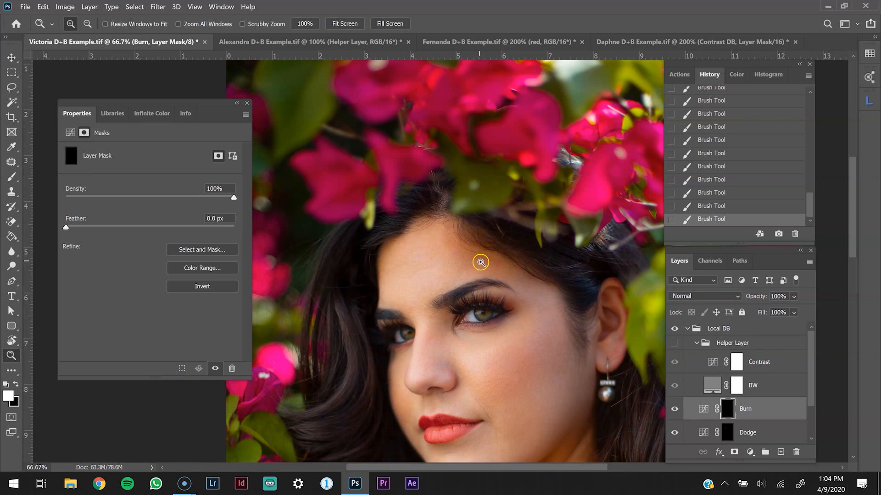
{"action": "left_click", "coordinate": [482, 261]}
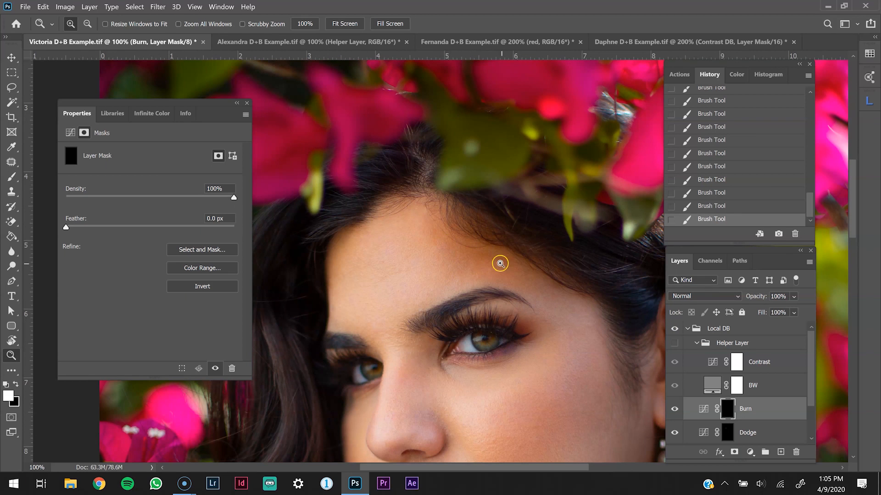
{"action": "left_click", "coordinate": [674, 343]}
{"action": "left_click", "coordinate": [724, 435]}
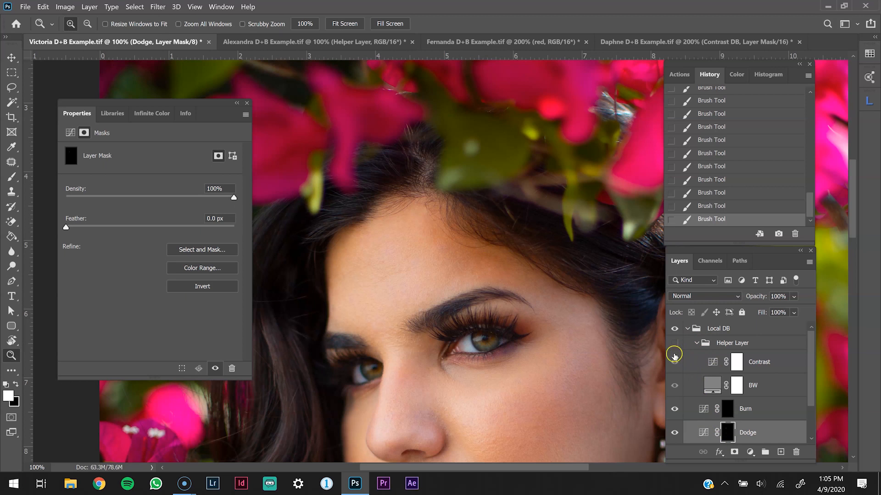
{"action": "left_click", "coordinate": [708, 365]}
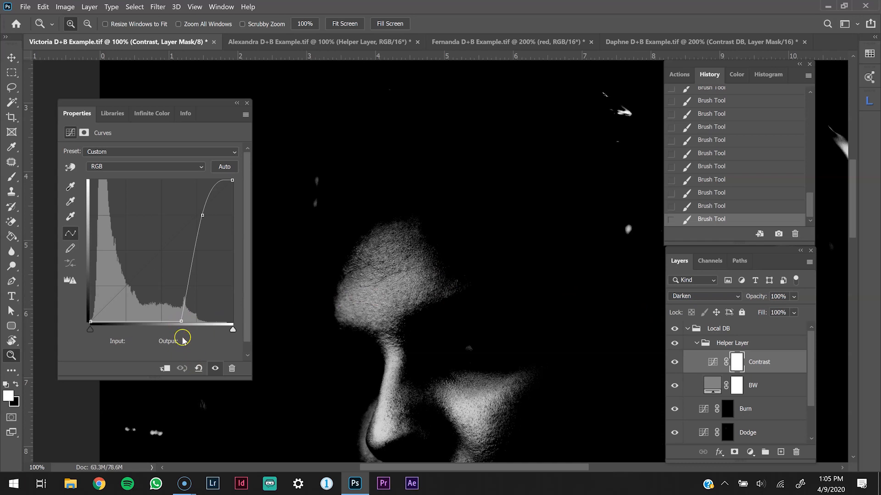
{"action": "left_click", "coordinate": [197, 370]}
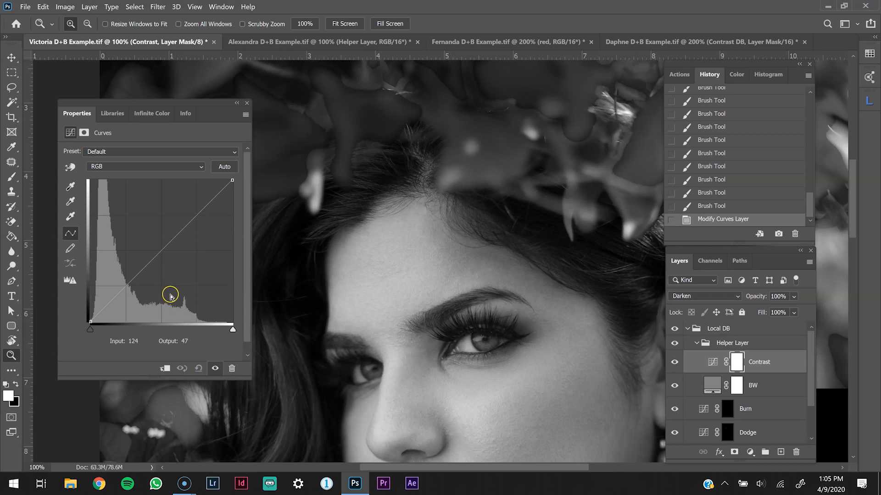
- Shape the Contrast curve into an S with a lower point at input 99, output 35 and an upper point at 192, 203
{"action": "left_click_drag", "start_coordinate": [126, 289], "coordinate": [134, 295]}
{"action": "left_click_drag", "start_coordinate": [198, 223], "coordinate": [197, 215]}
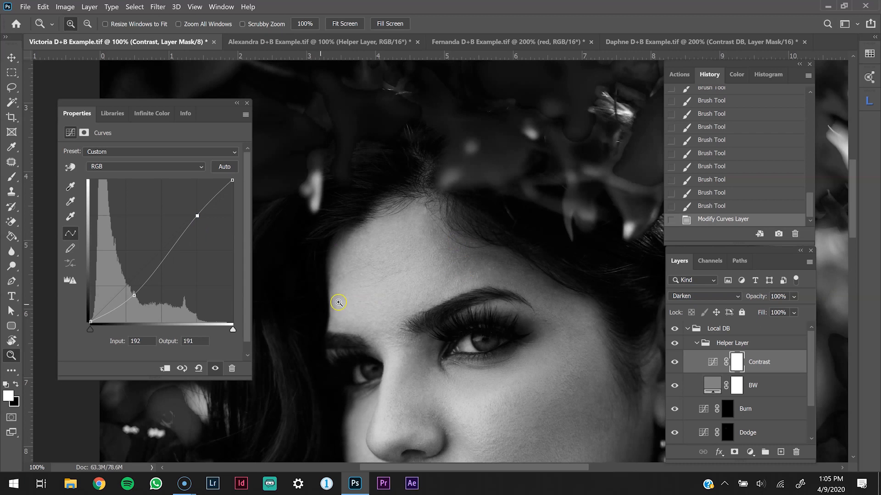
{"action": "left_click_drag", "start_coordinate": [131, 299], "coordinate": [140, 304]}
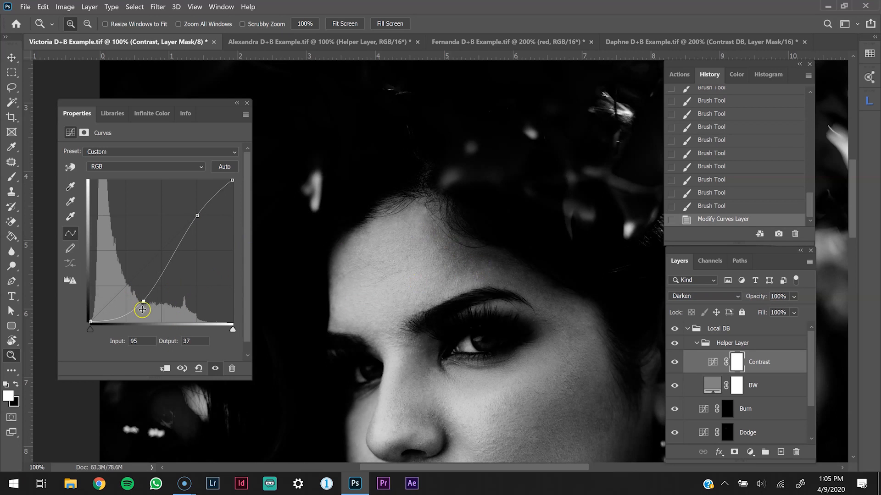
{"action": "left_click_drag", "start_coordinate": [145, 302], "coordinate": [148, 303]}
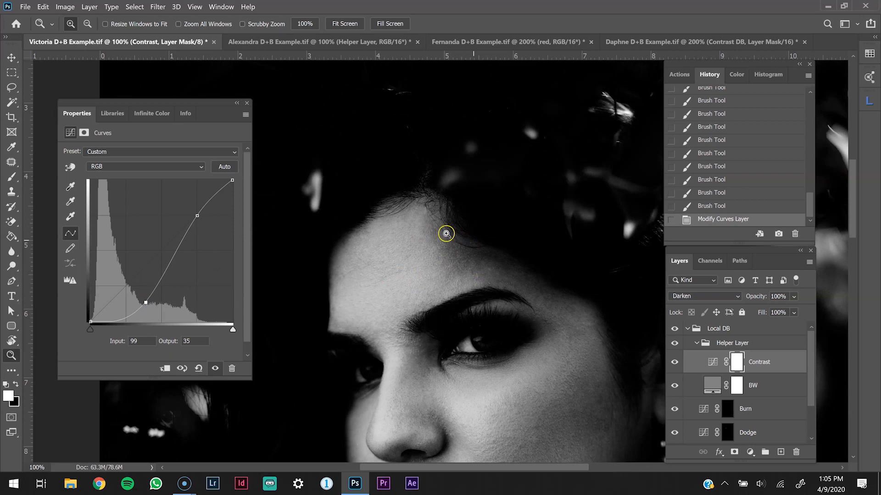
{"action": "left_click_drag", "start_coordinate": [197, 208], "coordinate": [197, 206]}
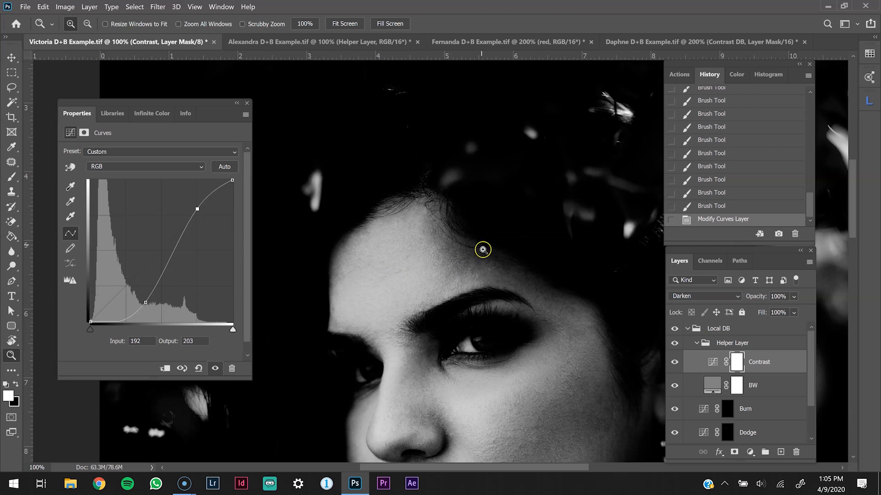
- Select the Dodge mask and brush across the shadowed forehead between the hairline and the eyebrow with an enlarged brush
{"action": "left_click", "coordinate": [483, 249]}
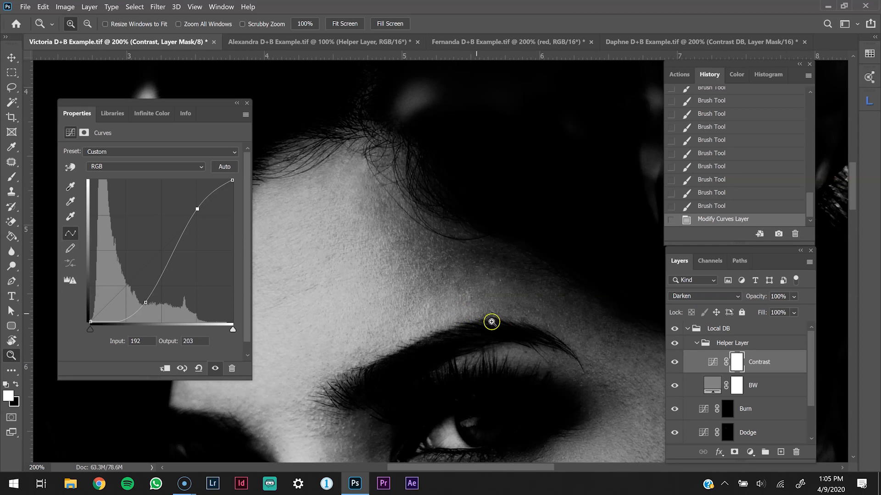
{"action": "left_click", "coordinate": [727, 434]}
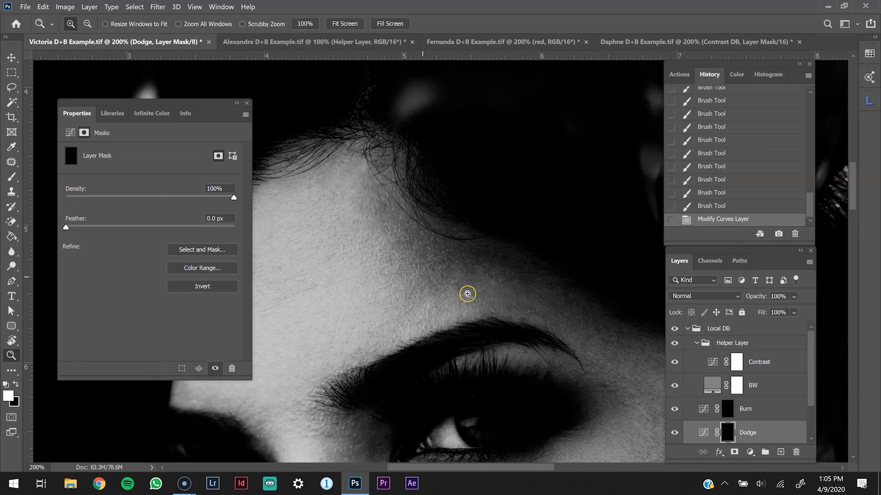
{"action": "key", "text": "b"}
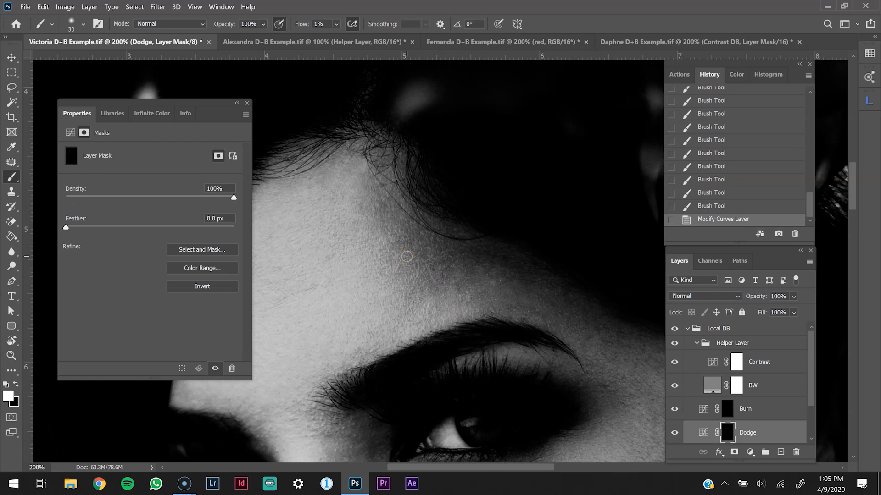
{"action": "key", "text": "bracketleft"}
{"action": "key", "text": "bracketleft"}
{"action": "key", "text": "bracketright"}
{"action": "key", "text": "bracketright"}
{"action": "key", "text": "bracketright"}
{"action": "key", "text": "bracketright"}
{"action": "key", "text": "bracketright"}
{"action": "key", "text": "bracketright"}
{"action": "key", "text": "bracketright"}
{"action": "key", "text": "bracketright"}
{"action": "key", "text": "bracketright"}
{"action": "mouse_move", "coordinate": [401, 210]}
{"action": "left_mouse_down"}
{"action": "mouse_move", "coordinate": [394, 246]}
{"action": "mouse_move", "coordinate": [407, 234]}
{"action": "mouse_move", "coordinate": [475, 273]}
{"action": "mouse_move", "coordinate": [503, 276]}
{"action": "mouse_move", "coordinate": [417, 246]}
{"action": "mouse_move", "coordinate": [496, 276]}
{"action": "left_mouse_up"}
- Build up dodge strokes over the shadow above the eyebrow, reducing and enlarging the brush to fit each dark patch
{"action": "key", "text": "bracketleft"}
{"action": "key", "text": "bracketleft"}
{"action": "mouse_move", "coordinate": [496, 276]}
{"action": "left_mouse_down"}
{"action": "mouse_move", "coordinate": [465, 270]}
{"action": "mouse_move", "coordinate": [526, 270]}
{"action": "left_mouse_up"}
{"action": "key", "text": "bracketright"}
{"action": "key", "text": "bracketright"}
{"action": "mouse_move", "coordinate": [453, 247]}
{"action": "left_mouse_down"}
{"action": "mouse_move", "coordinate": [501, 265]}
{"action": "mouse_move", "coordinate": [484, 270]}
{"action": "left_mouse_up"}
{"action": "mouse_move", "coordinate": [408, 254]}
{"action": "left_mouse_down"}
{"action": "mouse_move", "coordinate": [470, 287]}
{"action": "mouse_move", "coordinate": [443, 288]}
{"action": "left_mouse_up"}
{"action": "mouse_move", "coordinate": [376, 203]}
{"action": "left_mouse_down"}
{"action": "mouse_move", "coordinate": [399, 232]}
{"action": "mouse_move", "coordinate": [384, 192]}
{"action": "mouse_move", "coordinate": [368, 191]}
{"action": "mouse_move", "coordinate": [403, 236]}
{"action": "mouse_move", "coordinate": [521, 263]}
{"action": "left_mouse_up"}
- Dodge the remaining dark patches just below the hairline with smaller brushes, then enlarge the brush to 70 px
{"action": "key", "text": "bracketleft"}
{"action": "key", "text": "bracketleft"}
{"action": "mouse_move", "coordinate": [423, 249]}
{"action": "left_mouse_down"}
{"action": "mouse_move", "coordinate": [437, 283]}
{"action": "mouse_move", "coordinate": [414, 267]}
{"action": "mouse_move", "coordinate": [499, 270]}
{"action": "mouse_move", "coordinate": [458, 253]}
{"action": "mouse_move", "coordinate": [510, 260]}
{"action": "left_mouse_up"}
{"action": "key", "text": "bracketleft"}
{"action": "key", "text": "bracketleft"}
{"action": "key", "text": "bracketleft"}
{"action": "key", "text": "bracketleft"}
{"action": "key", "text": "bracketleft"}
{"action": "mouse_move", "coordinate": [457, 242]}
{"action": "left_mouse_down"}
{"action": "mouse_move", "coordinate": [501, 267]}
{"action": "mouse_move", "coordinate": [483, 253]}
{"action": "mouse_move", "coordinate": [427, 278]}
{"action": "mouse_move", "coordinate": [416, 274]}
{"action": "mouse_move", "coordinate": [456, 288]}
{"action": "mouse_move", "coordinate": [410, 258]}
{"action": "mouse_move", "coordinate": [401, 233]}
{"action": "mouse_move", "coordinate": [409, 232]}
{"action": "mouse_move", "coordinate": [375, 183]}
{"action": "mouse_move", "coordinate": [411, 252]}
{"action": "mouse_move", "coordinate": [368, 186]}
{"action": "mouse_move", "coordinate": [456, 280]}
{"action": "mouse_move", "coordinate": [395, 296]}
{"action": "mouse_move", "coordinate": [473, 287]}
{"action": "mouse_move", "coordinate": [465, 288]}
{"action": "mouse_move", "coordinate": [468, 270]}
{"action": "left_mouse_up"}
{"action": "key", "text": "bracketright"}
{"action": "key", "text": "bracketright"}
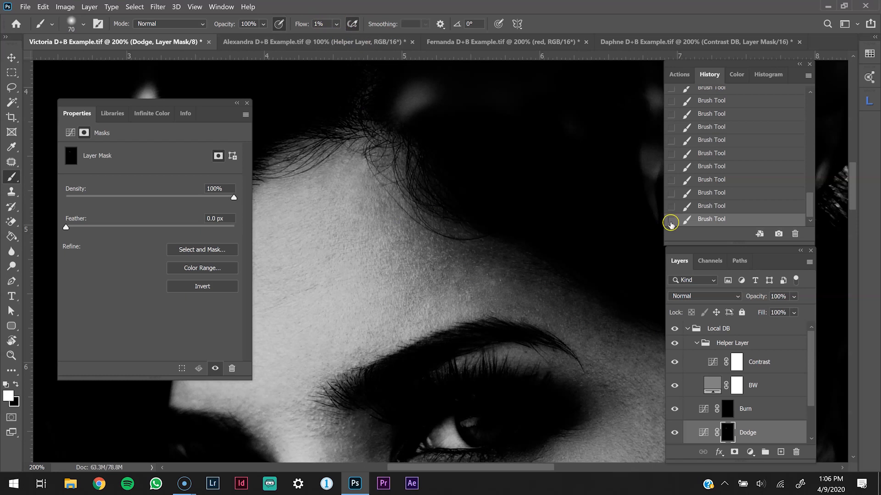
- Mark the latest brush stroke as the history source and set the brush flow to 8%
{"action": "left_click", "coordinate": [671, 220]}
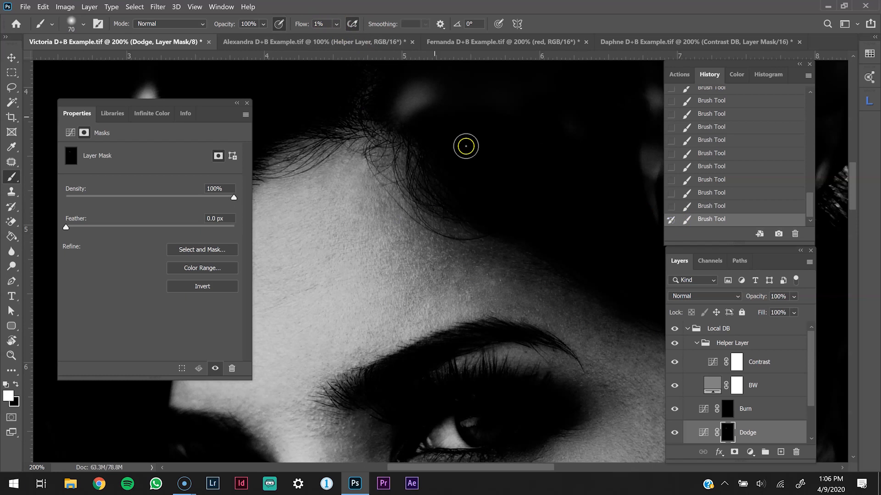
{"action": "type", "text": "8"}
{"action": "key", "text": "Return"}
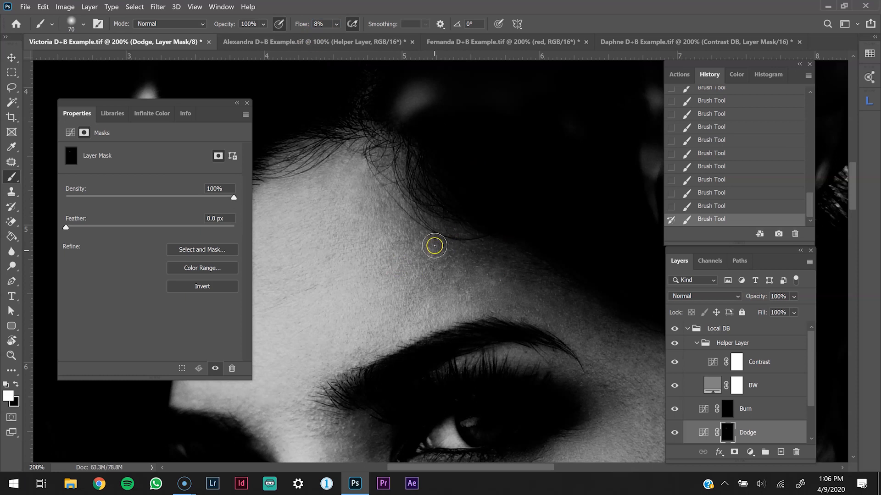
- Dodge the shadowed forehead between the hairline and the eyebrow with broad strokes at 8% flow, using a brush of about 150 px
{"action": "key", "text": "bracketright"}
{"action": "key", "text": "bracketright"}
{"action": "key", "text": "bracketright"}
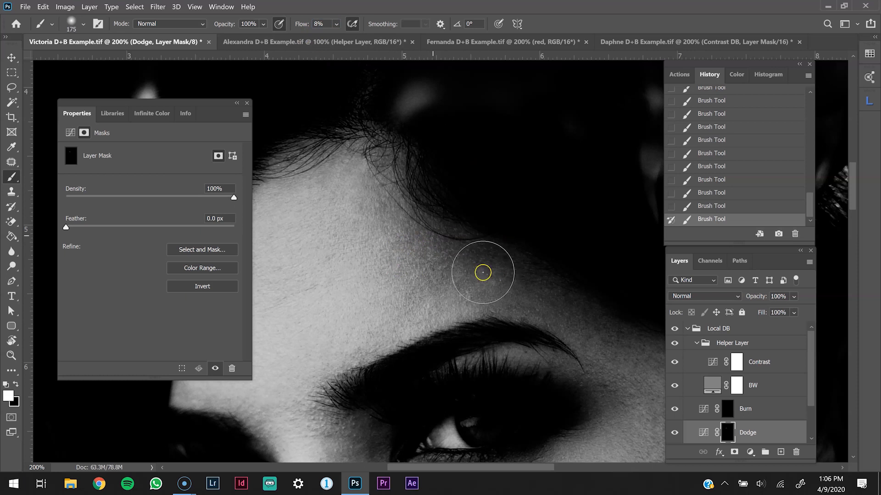
{"action": "key", "text": "bracketright"}
{"action": "key", "text": "bracketright"}
{"action": "mouse_move", "coordinate": [408, 238]}
{"action": "left_mouse_down"}
{"action": "mouse_move", "coordinate": [442, 238]}
{"action": "mouse_move", "coordinate": [464, 266]}
{"action": "mouse_move", "coordinate": [508, 269]}
{"action": "left_mouse_up"}
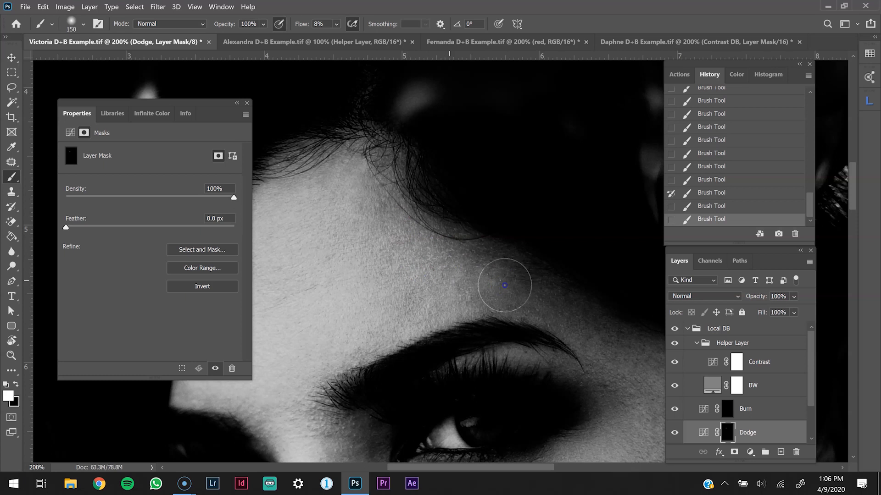
{"action": "left_click_drag", "start_coordinate": [496, 274], "coordinate": [500, 261]}
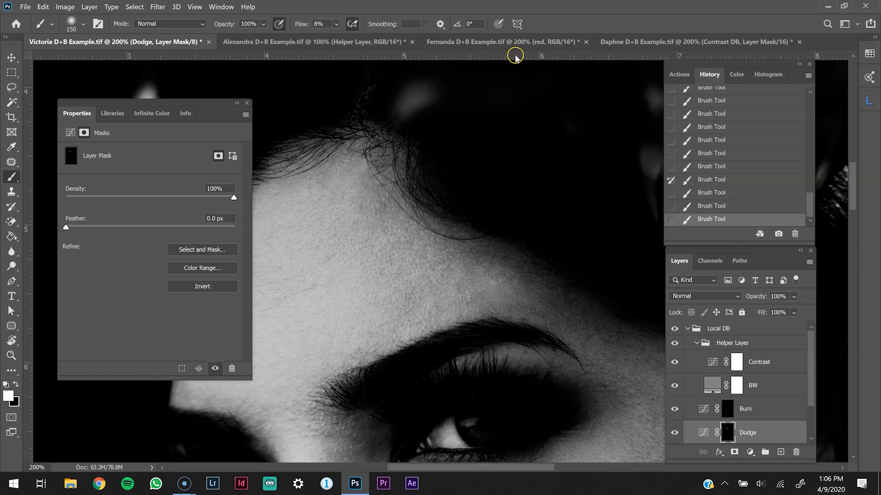
- Hide the Helper Layer group and toggle the Dodge layer's visibility to compare the forehead with and without dodging
{"action": "key", "text": "ctrl+minus"}
{"action": "key", "text": "ctrl+minus"}
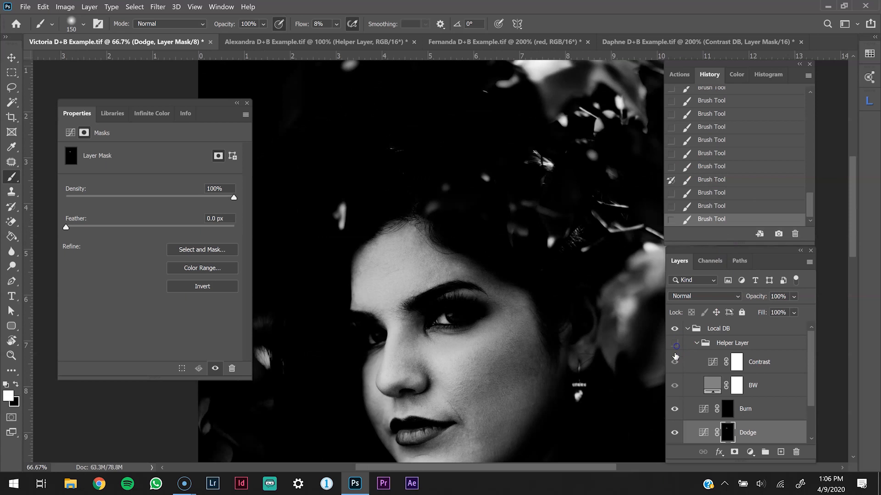
{"action": "left_click", "coordinate": [675, 345]}
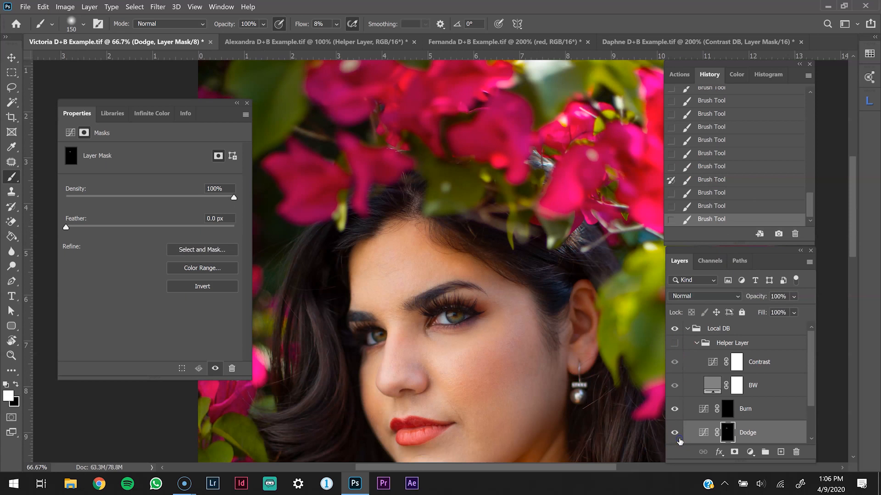
{"action": "left_click", "coordinate": [678, 437]}
{"action": "left_click", "coordinate": [678, 437]}
{"action": "left_click", "coordinate": [678, 436]}
- Revert to the brush stroke marked as the history source, show the Helper Layer group and set the brush flow to 1%
{"action": "left_click", "coordinate": [714, 181]}
{"action": "left_click", "coordinate": [675, 343]}
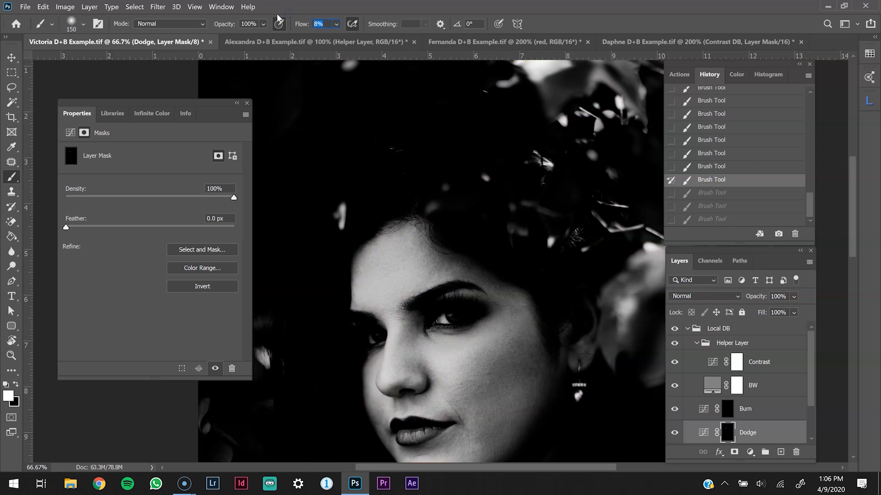
{"action": "key", "text": "z"}
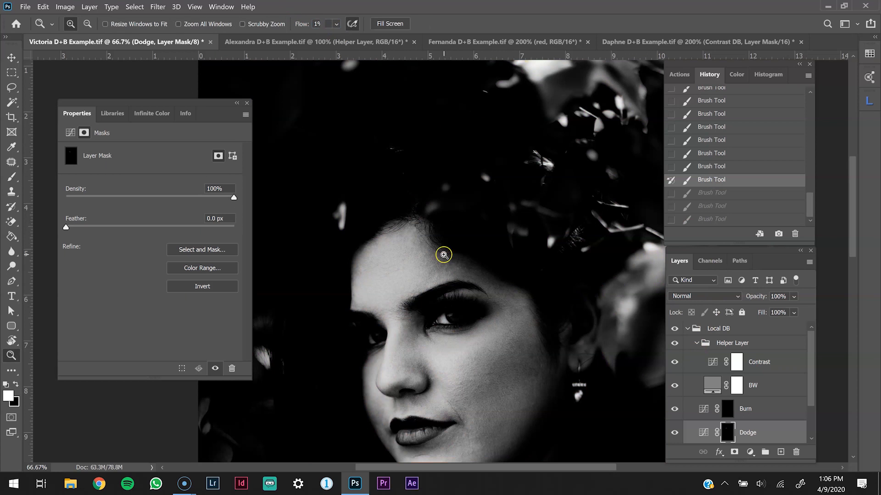
- Dodge the shadowed forehead between the hairline and eyebrow with light 1% flow strokes, adjusting the brush size up to 80 px
{"action": "left_click", "coordinate": [442, 252]}
{"action": "left_click", "coordinate": [422, 261]}
{"action": "key", "text": "b"}
{"action": "key", "text": "bracketleft"}
{"action": "key", "text": "bracketleft"}
{"action": "key", "text": "bracketleft"}
{"action": "key", "text": "bracketleft"}
{"action": "key", "text": "bracketleft"}
{"action": "mouse_move", "coordinate": [440, 256]}
{"action": "left_mouse_down"}
{"action": "mouse_move", "coordinate": [413, 252]}
{"action": "mouse_move", "coordinate": [439, 268]}
{"action": "left_mouse_up"}
{"action": "key", "text": "bracketright"}
{"action": "key", "text": "bracketright"}
{"action": "mouse_move", "coordinate": [468, 274]}
{"action": "left_mouse_down"}
{"action": "mouse_move", "coordinate": [441, 263]}
{"action": "mouse_move", "coordinate": [453, 266]}
{"action": "left_mouse_up"}
{"action": "mouse_move", "coordinate": [458, 266]}
{"action": "left_mouse_down"}
{"action": "mouse_move", "coordinate": [462, 276]}
{"action": "mouse_move", "coordinate": [431, 273]}
{"action": "mouse_move", "coordinate": [422, 302]}
{"action": "mouse_move", "coordinate": [404, 300]}
{"action": "left_mouse_up"}
{"action": "mouse_move", "coordinate": [393, 250]}
{"action": "left_mouse_down"}
{"action": "mouse_move", "coordinate": [400, 242]}
{"action": "mouse_move", "coordinate": [427, 278]}
{"action": "left_mouse_up"}
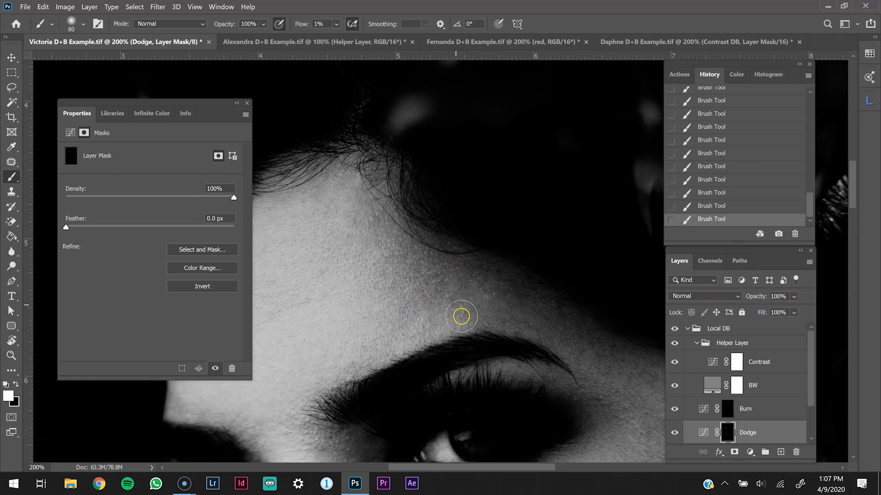
- Make the Burn layer mask active and reduce the brush to 25 px for the small bright spots on the forehead
{"action": "key", "text": "bracketleft"}
{"action": "key", "text": "bracketleft"}
{"action": "key", "text": "bracketleft"}
{"action": "key", "text": "bracketleft"}
{"action": "key", "text": "bracketleft"}
{"action": "key", "text": "bracketleft"}
{"action": "key", "text": "bracketleft"}
{"action": "left_click", "coordinate": [726, 411]}
{"action": "key", "text": "bracketleft"}
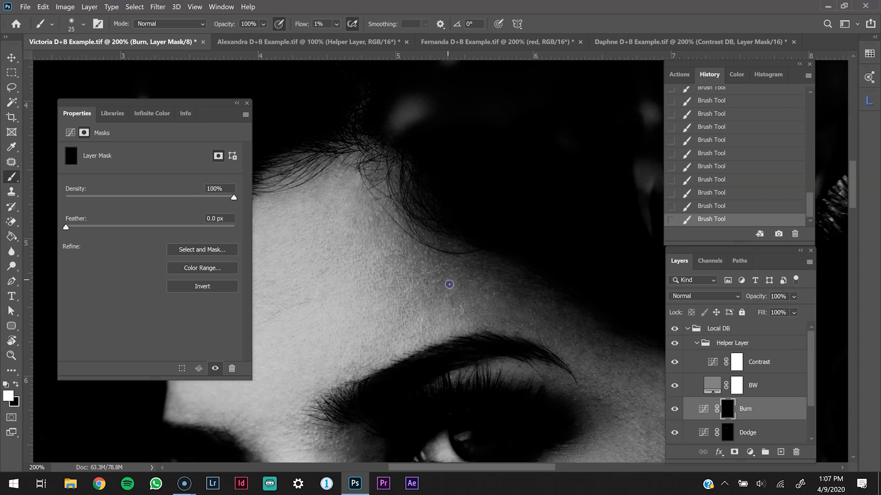
- Burn the bright forehead skin above the eyebrow, enlarging the brush to 80 px for the wider areas
{"action": "key", "text": "bracketright"}
{"action": "key", "text": "bracketright"}
{"action": "key", "text": "bracketright"}
{"action": "key", "text": "bracketright"}
{"action": "key", "text": "bracketright"}
{"action": "key", "text": "bracketright"}
{"action": "key", "text": "bracketright"}
{"action": "key", "text": "bracketright"}
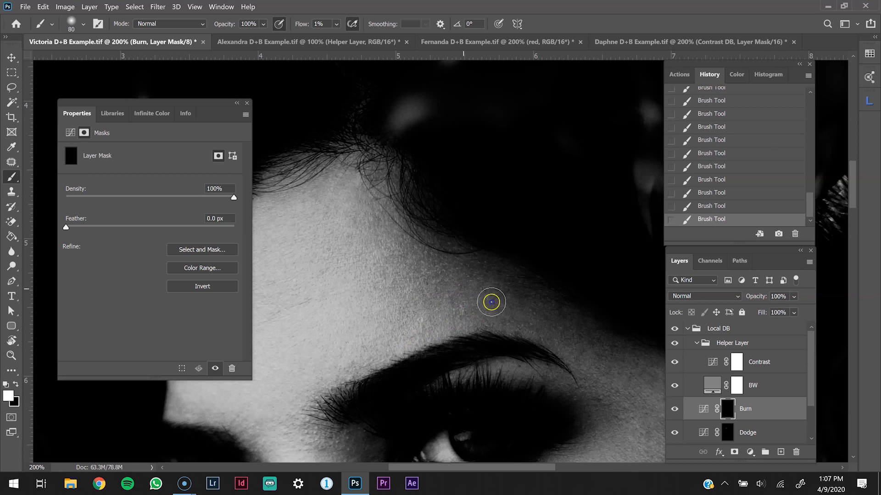
- Burn the smaller bright patches above the eyebrow with a reduced brush, enlarging it again to 60 px
{"action": "key", "text": "bracketleft"}
{"action": "key", "text": "bracketleft"}
{"action": "key", "text": "bracketleft"}
{"action": "key", "text": "bracketleft"}
{"action": "key", "text": "bracketleft"}
{"action": "key", "text": "bracketleft"}
{"action": "key", "text": "bracketright"}
{"action": "key", "text": "bracketright"}
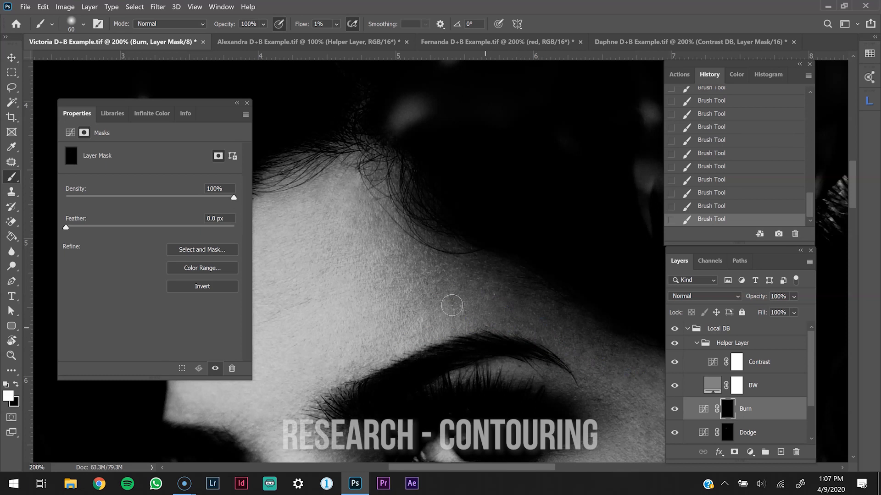
- Burn a band of the forehead from the hairline down to the eyebrow, varying the brush size and finishing at 80 px
{"action": "key", "text": "bracketright"}
{"action": "key", "text": "bracketright"}
{"action": "key", "text": "bracketright"}
{"action": "mouse_move", "coordinate": [361, 185]}
{"action": "left_mouse_down"}
{"action": "mouse_move", "coordinate": [366, 177]}
{"action": "mouse_move", "coordinate": [406, 251]}
{"action": "mouse_move", "coordinate": [450, 279]}
{"action": "mouse_move", "coordinate": [446, 328]}
{"action": "left_mouse_up"}
{"action": "key", "text": "bracketleft"}
{"action": "key", "text": "bracketleft"}
{"action": "key", "text": "bracketleft"}
{"action": "key", "text": "bracketleft"}
{"action": "key", "text": "bracketleft"}
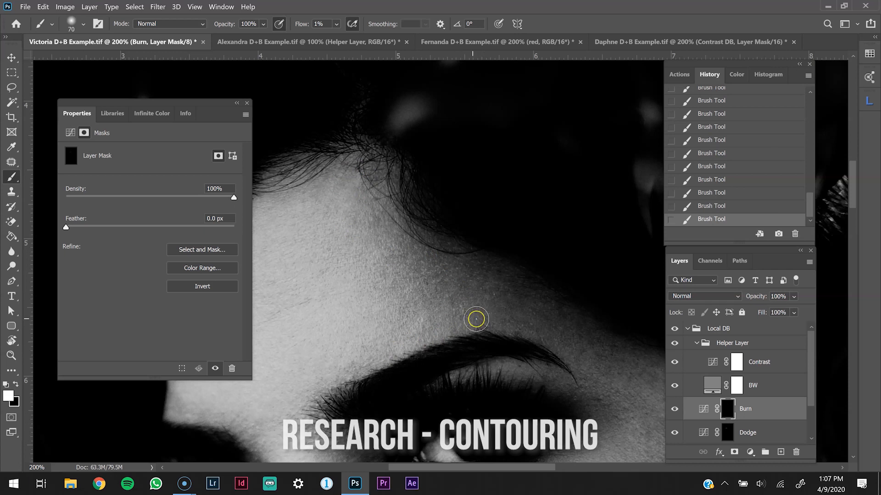
{"action": "key", "text": "bracketright"}
{"action": "key", "text": "bracketright"}
{"action": "key", "text": "bracketright"}
- Hide the Helper Layer group and toggle the Burn layer's visibility to compare the whole face in colour
{"action": "key", "text": "ctrl+minus"}
{"action": "key", "text": "ctrl+minus"}
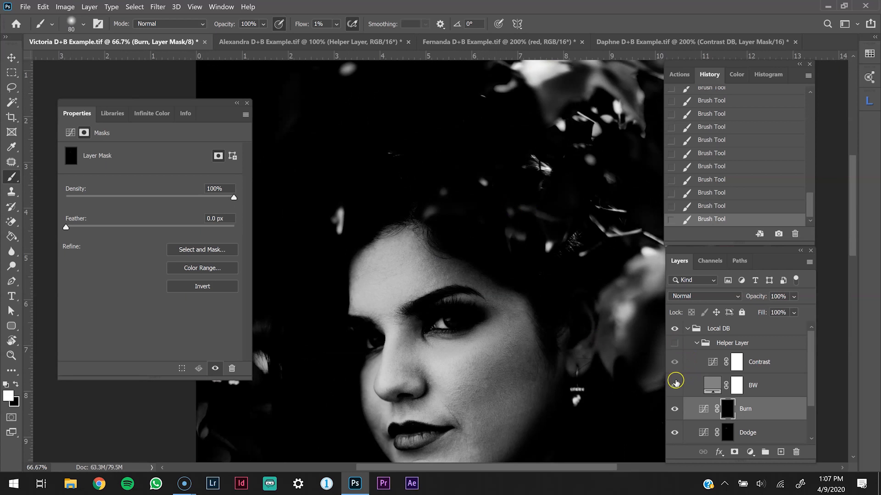
{"action": "left_click", "coordinate": [673, 428]}
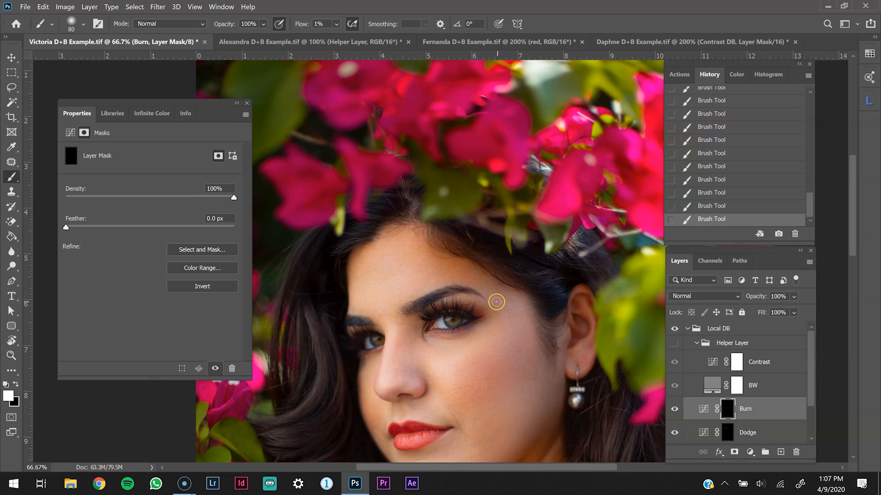
{"action": "left_click", "coordinate": [674, 408]}
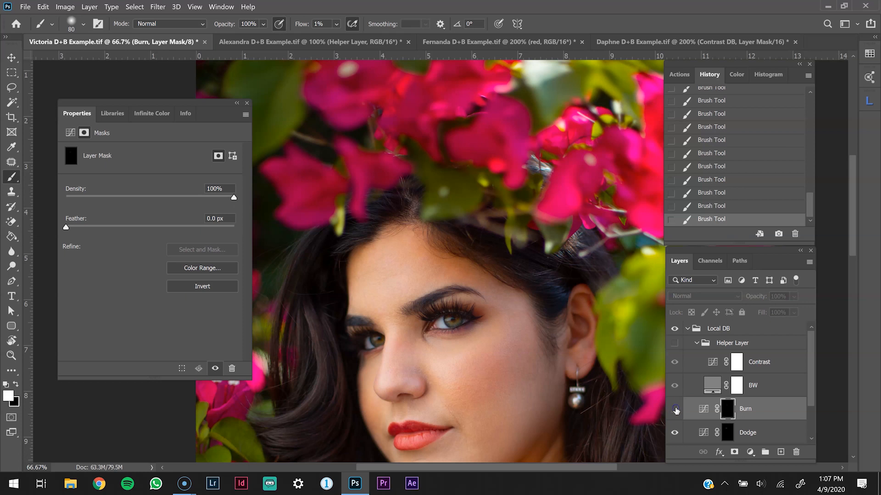
{"action": "left_click", "coordinate": [675, 409]}
- Examine the forehead up close while switching the Burn and Dodge layers off and on
{"action": "key", "text": "z"}
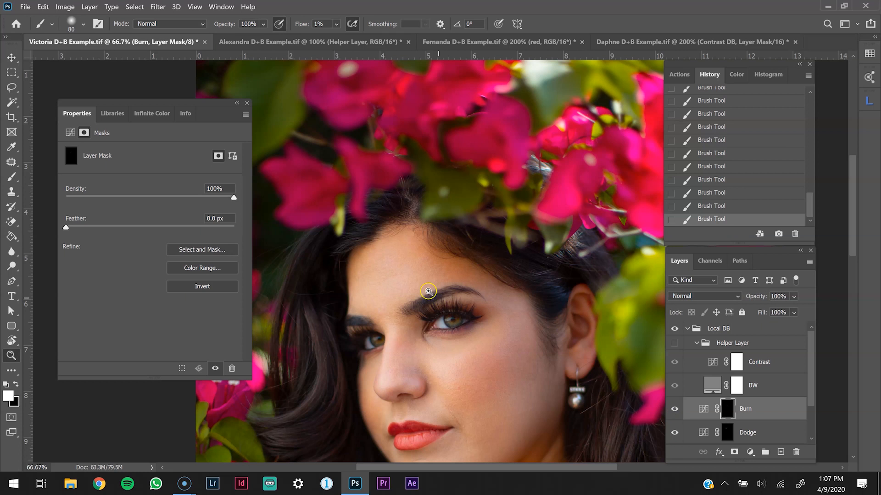
{"action": "left_click", "coordinate": [428, 292]}
{"action": "left_click", "coordinate": [428, 292]}
{"action": "left_click", "coordinate": [464, 330]}
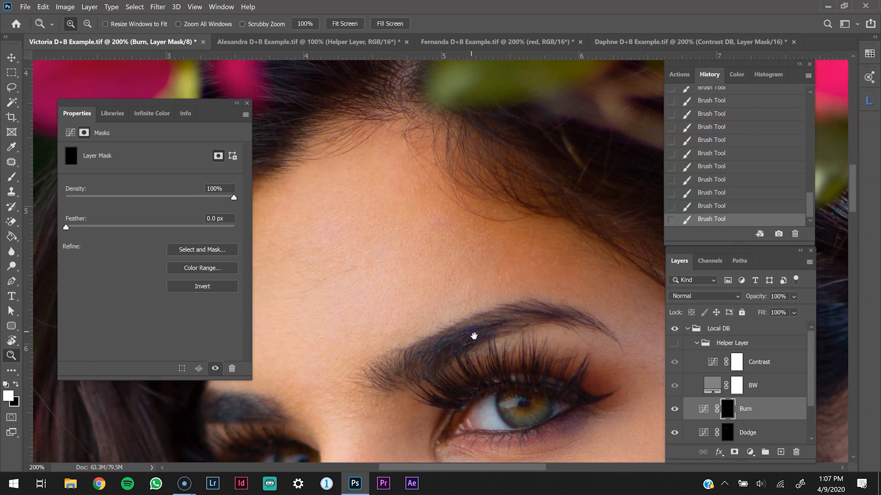
{"action": "left_click", "coordinate": [674, 409]}
{"action": "left_click", "coordinate": [675, 410]}
{"action": "left_click", "coordinate": [675, 410]}
{"action": "left_click", "coordinate": [675, 410]}
{"action": "left_click", "coordinate": [675, 409]}
{"action": "left_click", "coordinate": [675, 409]}
{"action": "left_click", "coordinate": [679, 436]}
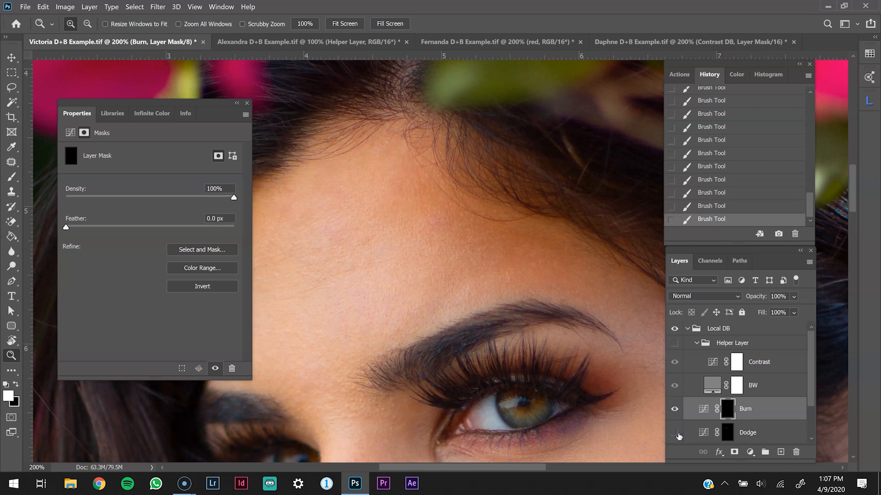
{"action": "left_click_drag", "start_coordinate": [544, 362], "coordinate": [573, 361]}
{"action": "left_click", "coordinate": [674, 433]}
- Toggle the Local DB group to compare the face before and after, and bring back the Helper Layer group
{"action": "left_click", "coordinate": [674, 331]}
{"action": "left_click", "coordinate": [674, 330]}
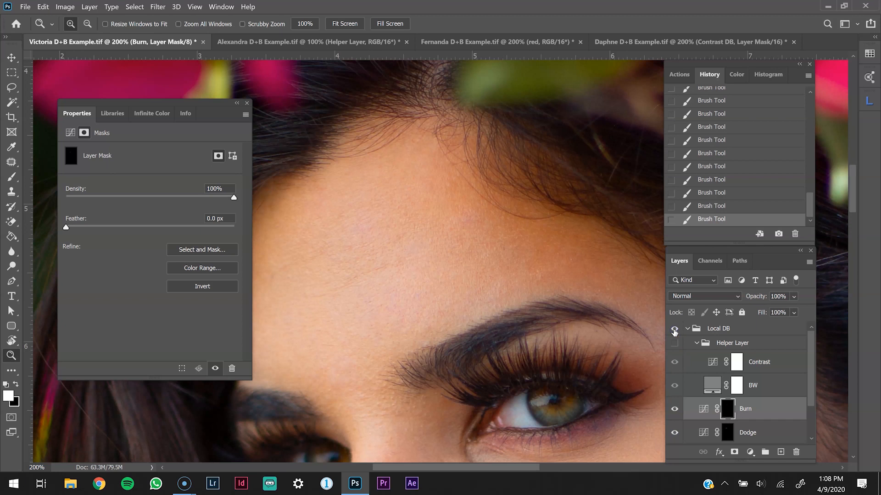
{"action": "key", "text": "ctrl+minus"}
{"action": "key", "text": "ctrl+minus"}
{"action": "left_click", "coordinate": [674, 330]}
{"action": "left_click", "coordinate": [675, 331]}
{"action": "left_click", "coordinate": [674, 330]}
{"action": "left_click", "coordinate": [675, 330]}
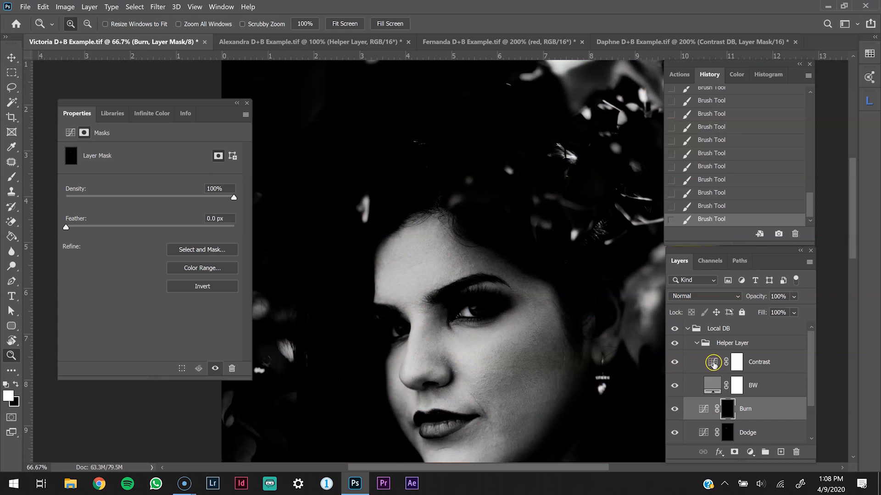
- Open the Contrast curve adjustment and inspect the forehead tones just below the hairline up close
{"action": "left_click", "coordinate": [713, 363]}
{"action": "left_click", "coordinate": [380, 277]}
{"action": "left_click", "coordinate": [380, 278]}
{"action": "left_click", "coordinate": [381, 275]}
{"action": "left_click_drag", "start_coordinate": [373, 249], "coordinate": [387, 300]}
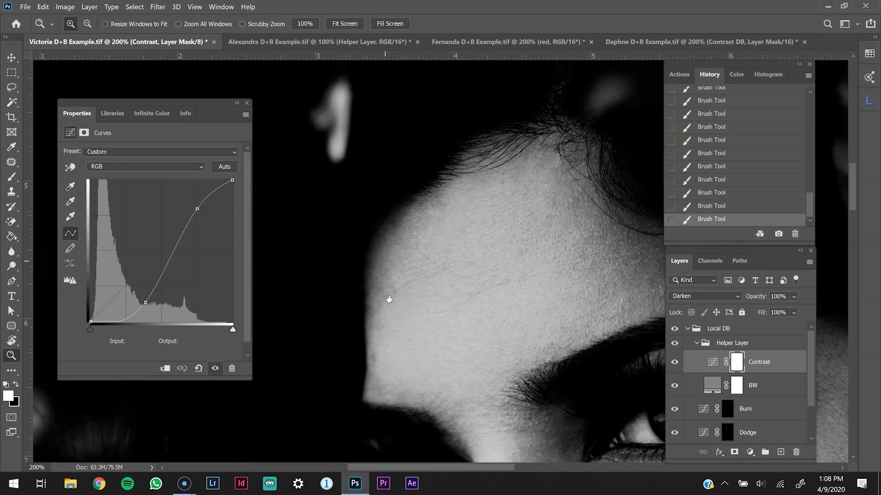
{"action": "left_click", "coordinate": [535, 250]}
{"action": "mouse_move", "coordinate": [536, 242]}
{"action": "left_mouse_down"}
{"action": "mouse_move", "coordinate": [549, 254]}
{"action": "mouse_move", "coordinate": [503, 249]}
{"action": "left_mouse_up"}
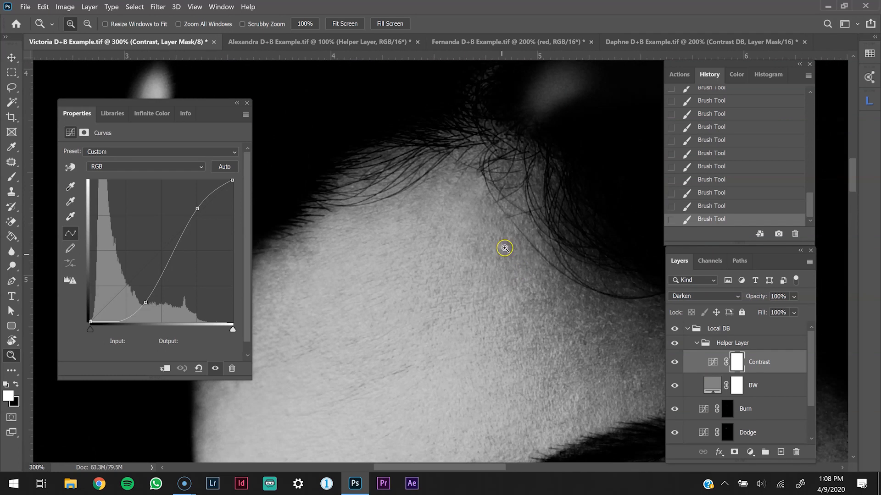
- Dodge the small dark patches below the hairline on the Dodge mask, starting with a 15 px brush
{"action": "left_click", "coordinate": [727, 433]}
{"action": "key", "text": "b"}
{"action": "key", "text": "bracketleft"}
{"action": "key", "text": "bracketleft"}
{"action": "key", "text": "bracketleft"}
{"action": "key", "text": "bracketleft"}
{"action": "key", "text": "bracketleft"}
{"action": "key", "text": "bracketleft"}
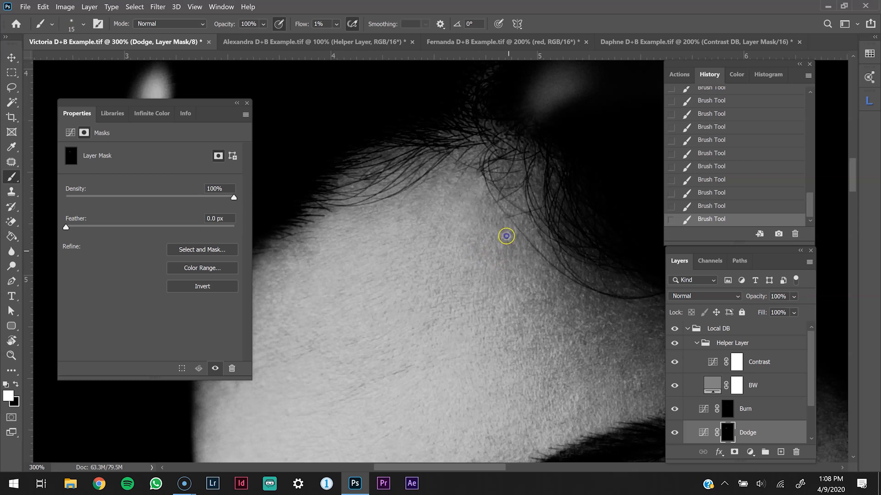
{"action": "left_click_drag", "start_coordinate": [509, 244], "coordinate": [511, 248]}
{"action": "left_click_drag", "start_coordinate": [598, 308], "coordinate": [603, 307]}
- Dodge the dark patches along the hairline and across the forehead with the brush reduced to 20 px
{"action": "left_click_drag", "start_coordinate": [385, 269], "coordinate": [453, 262]}
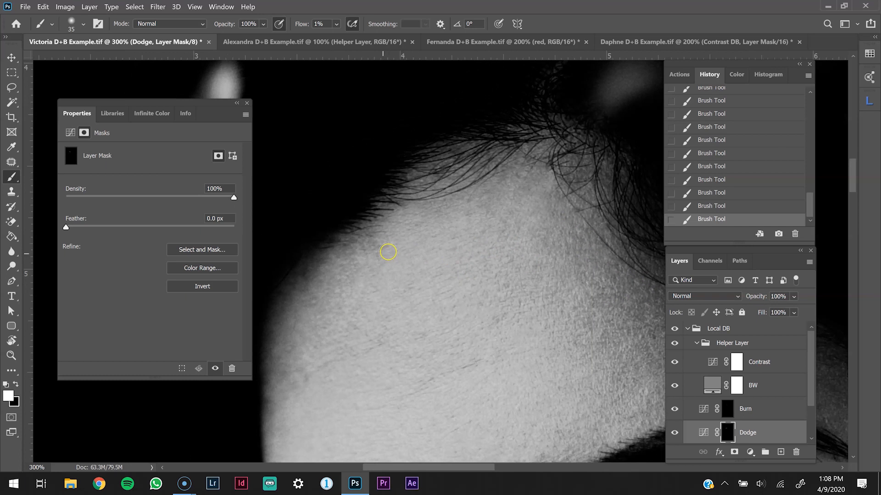
{"action": "key", "text": "bracketleft"}
{"action": "left_click_drag", "start_coordinate": [392, 285], "coordinate": [411, 277]}
{"action": "left_click", "coordinate": [398, 235], "text": "ctrl"}
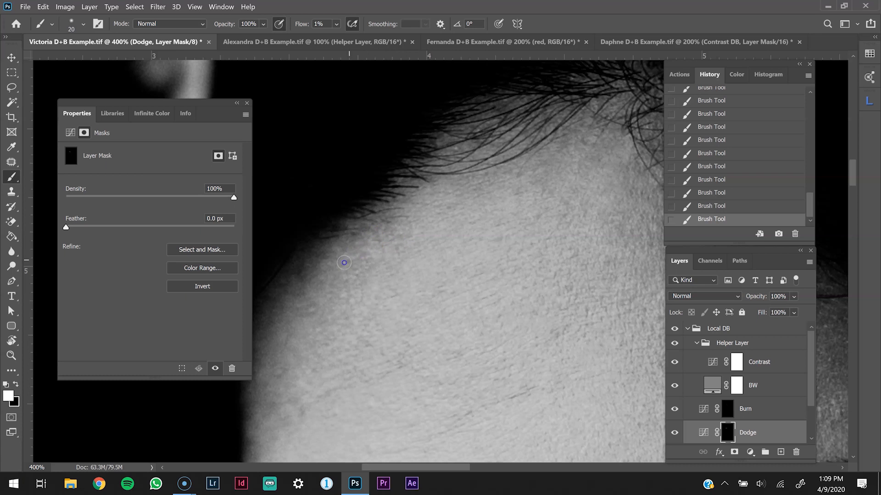
{"action": "key", "text": "ctrl+minus"}
{"action": "left_click_drag", "start_coordinate": [381, 289], "coordinate": [392, 240]}
{"action": "left_click_drag", "start_coordinate": [392, 315], "coordinate": [267, 180]}
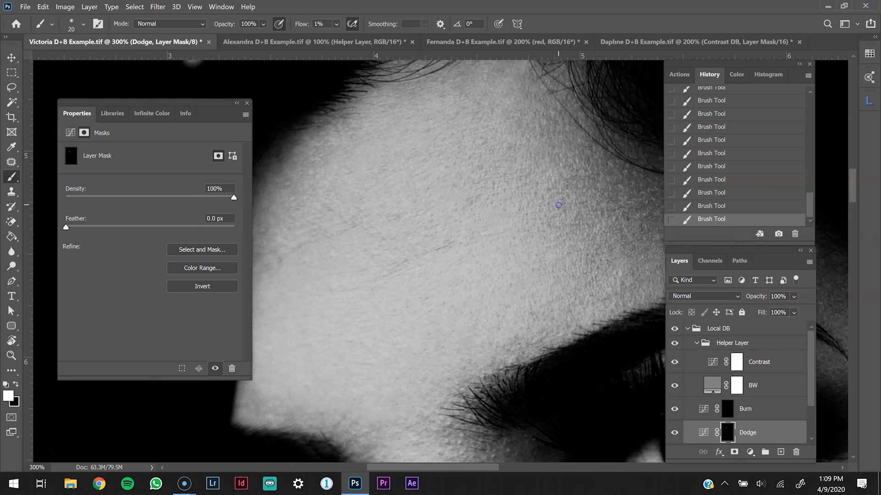
{"action": "key", "text": "ctrl+minus"}
{"action": "left_click_drag", "start_coordinate": [486, 226], "coordinate": [402, 112]}
- Dodge the dark patches along the far edge of the forehead down to the far eyebrow with a 15 px brush
{"action": "key", "text": "ctrl+minus"}
{"action": "key", "text": "ctrl+minus"}
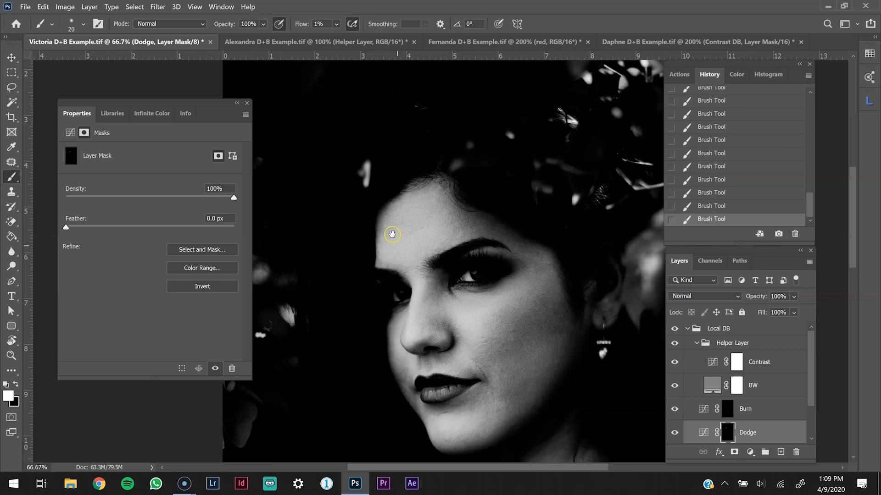
{"action": "left_click_drag", "start_coordinate": [392, 235], "coordinate": [415, 266]}
{"action": "left_click", "coordinate": [414, 267], "text": "ctrl"}
{"action": "left_click", "coordinate": [415, 268], "text": "ctrl"}
{"action": "left_click", "coordinate": [415, 269], "text": "ctrl"}
{"action": "left_click", "coordinate": [415, 270], "text": "ctrl"}
{"action": "key", "text": "bracketleft"}
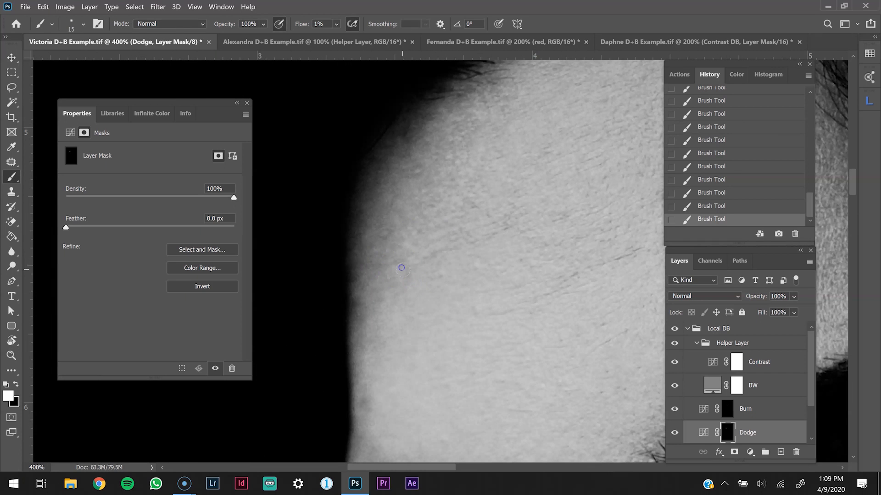
{"action": "left_click_drag", "start_coordinate": [367, 399], "coordinate": [380, 250]}
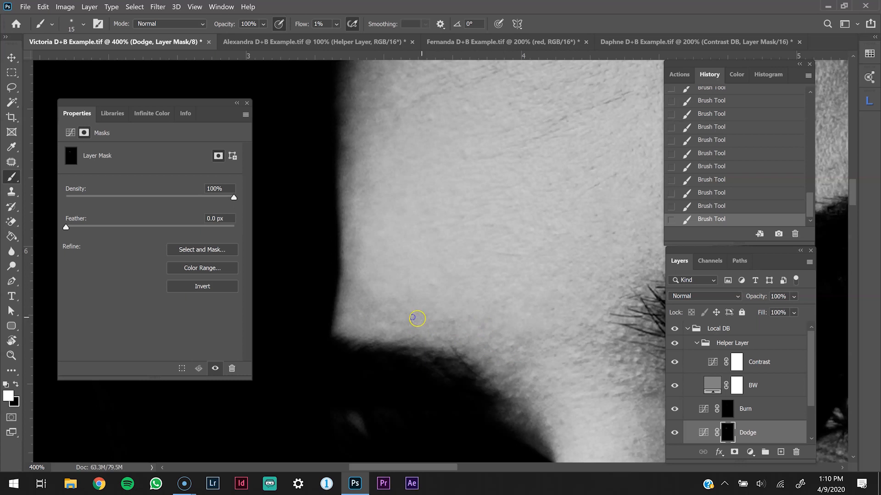
- Dodge the dark patches between the eyebrows and up the forehead, using a 20 px brush and larger sizes for wider areas
{"action": "left_click_drag", "start_coordinate": [641, 397], "coordinate": [504, 326]}
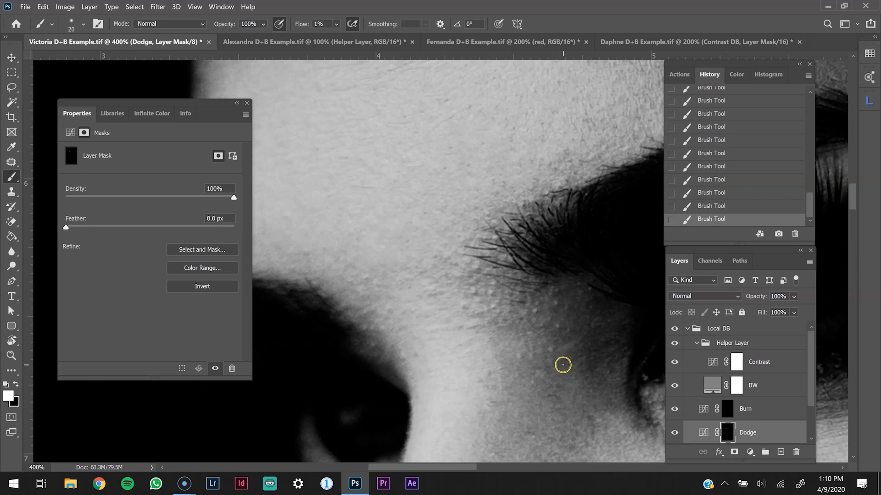
{"action": "left_click_drag", "start_coordinate": [583, 197], "coordinate": [495, 362]}
{"action": "left_click_drag", "start_coordinate": [614, 111], "coordinate": [534, 266]}
{"action": "key", "text": "bracketright"}
{"action": "key", "text": "bracketright"}
{"action": "key", "text": "bracketright"}
{"action": "key", "text": "bracketright"}
{"action": "key", "text": "bracketright"}
{"action": "left_click_drag", "start_coordinate": [270, 165], "coordinate": [396, 202]}
- Burn the bright areas of the forehead on the Burn mask, enlarging and reducing the brush to fit each patch
{"action": "key", "text": "ctrl+minus"}
{"action": "key", "text": "ctrl+minus"}
{"action": "left_click_drag", "start_coordinate": [405, 284], "coordinate": [400, 188]}
{"action": "left_click", "coordinate": [727, 410]}
{"action": "key", "text": "bracketright"}
{"action": "key", "text": "bracketright"}
{"action": "key", "text": "bracketright"}
{"action": "key", "text": "bracketright"}
{"action": "key", "text": "bracketright"}
{"action": "key", "text": "bracketleft"}
{"action": "key", "text": "bracketleft"}
{"action": "key", "text": "bracketleft"}
{"action": "key", "text": "bracketleft"}
{"action": "key", "text": "bracketleft"}
- Hide the Helper Layer group and toggle the Local DB group to compare the portrait before and after
{"action": "left_click", "coordinate": [674, 344]}
{"action": "key", "text": "ctrl+minus"}
{"action": "left_click", "coordinate": [674, 330]}
{"action": "left_click", "coordinate": [674, 330]}
{"action": "key", "text": "ctrl+plus"}
- Show the Helper Layer group and move the Contrast curve's lower point down to the baseline for much stronger contrast
{"action": "left_click", "coordinate": [674, 343]}
{"action": "left_click", "coordinate": [712, 363]}
{"action": "left_click_drag", "start_coordinate": [146, 304], "coordinate": [183, 322]}
- Dodge a small dark patch near the lower far edge of the forehead on the Dodge mask with a 20 px brush
{"action": "left_click", "coordinate": [728, 432]}
{"action": "key", "text": "bracketleft"}
{"action": "left_click_drag", "start_coordinate": [351, 320], "coordinate": [338, 309]}
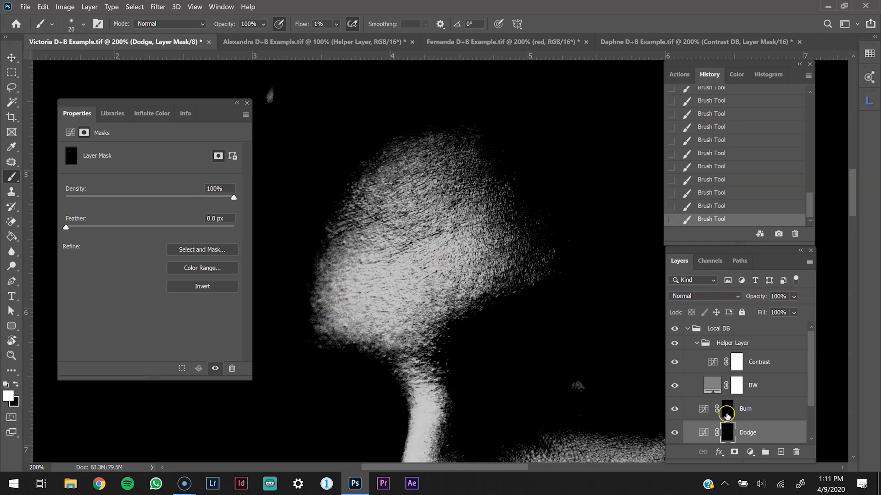
- Burn the bright spots in the middle of the forehead on the Burn mask with a smaller brush
{"action": "left_click", "coordinate": [728, 409]}
{"action": "key", "text": "bracketleft"}
{"action": "key", "text": "bracketleft"}
{"action": "left_click_drag", "start_coordinate": [459, 231], "coordinate": [468, 222]}
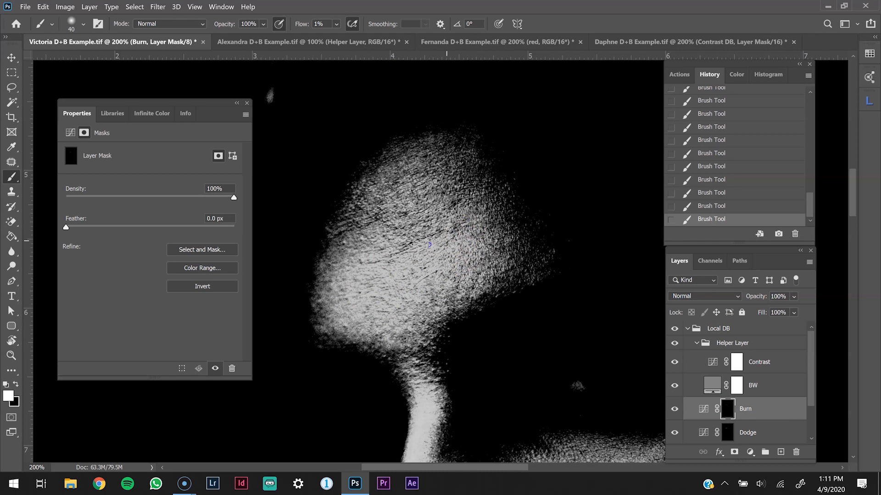
- Hide the Helper Layer group to examine the evened forehead in colour at several zoom levels, and show the group again
{"action": "left_click", "coordinate": [674, 344]}
{"action": "key", "text": "ctrl+minus"}
{"action": "key", "text": "ctrl+minus"}
{"action": "key", "text": "ctrl+minus"}
{"action": "key", "text": "ctrl+plus"}
{"action": "key", "text": "ctrl+plus"}
{"action": "key", "text": "ctrl+plus"}
{"action": "left_click", "coordinate": [674, 343]}
- Reduce the brush size to 15 px and hide the Helper Layer group
{"action": "key", "text": "bracketleft"}
{"action": "key", "text": "bracketleft"}
{"action": "key", "text": "bracketleft"}
{"action": "key", "text": "bracketleft"}
{"action": "key", "text": "bracketleft"}
{"action": "key", "text": "ctrl+minus"}
{"action": "key", "text": "ctrl+plus"}
{"action": "left_click", "coordinate": [674, 344]}
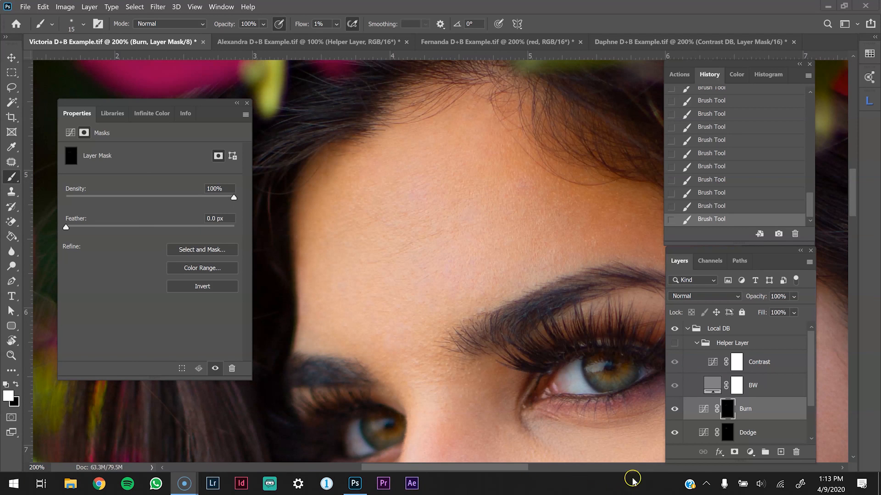
- Toggle the Local DB group to compare the forehead and the whole portrait before and after
{"action": "left_click", "coordinate": [675, 329]}
{"action": "left_click", "coordinate": [675, 329]}
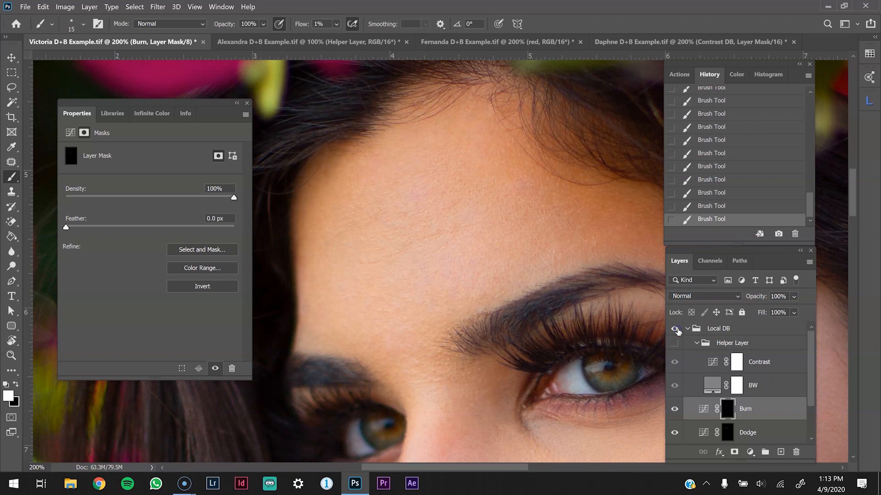
{"action": "key", "text": "ctrl+minus"}
{"action": "key", "text": "ctrl+minus"}
{"action": "key", "text": "ctrl+minus"}
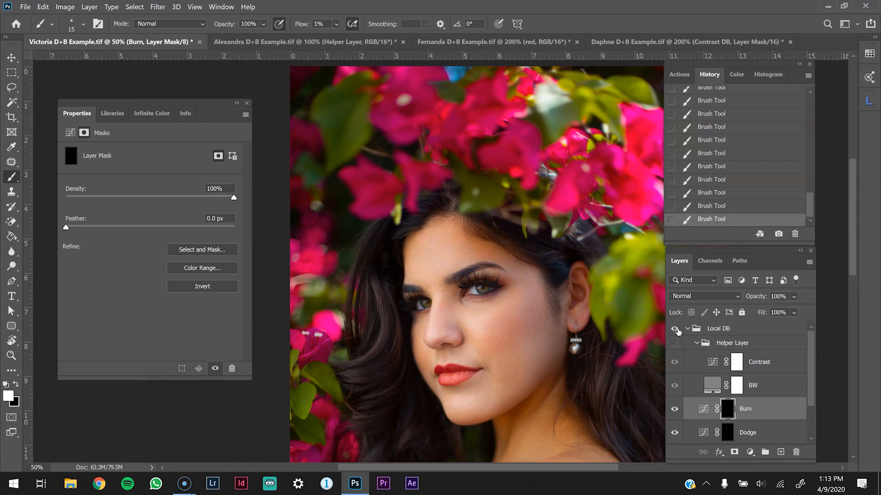
{"action": "key", "text": "ctrl+plus"}
{"action": "left_click", "coordinate": [675, 328]}
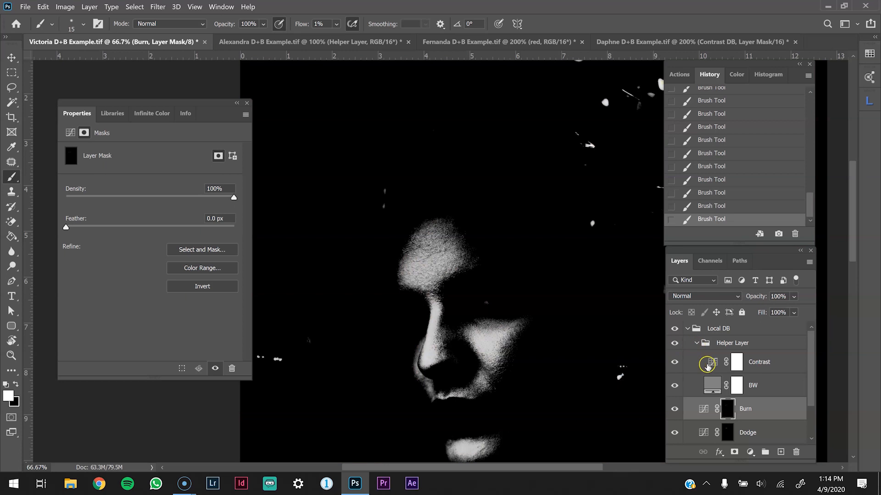
- Reset the Contrast helper layer's curve to its default and frame the far cheek
{"action": "left_click", "coordinate": [713, 364]}
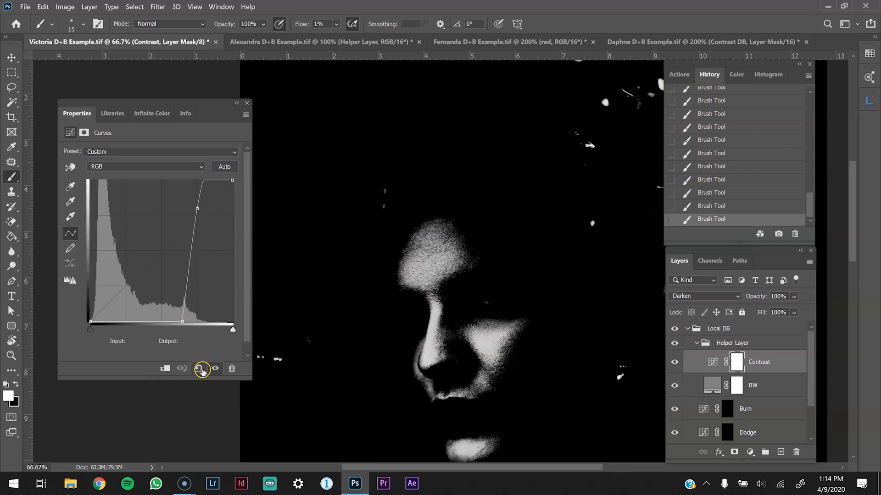
{"action": "left_click", "coordinate": [200, 369]}
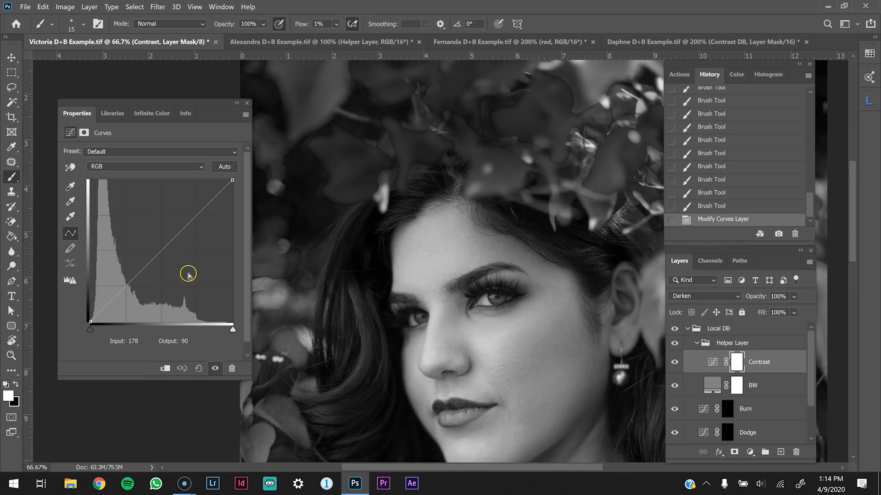
{"action": "key", "text": "z"}
{"action": "left_click", "coordinate": [578, 374]}
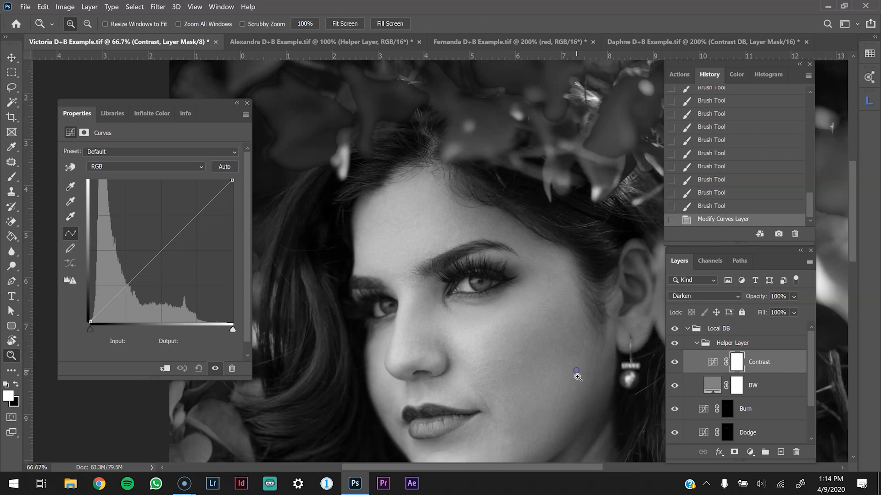
{"action": "left_click_drag", "start_coordinate": [512, 358], "coordinate": [450, 324]}
- Build an S-shaped Contrast curve with a lower point at input 85, output 14 and a raised upper point
{"action": "left_click_drag", "start_coordinate": [130, 282], "coordinate": [134, 304]}
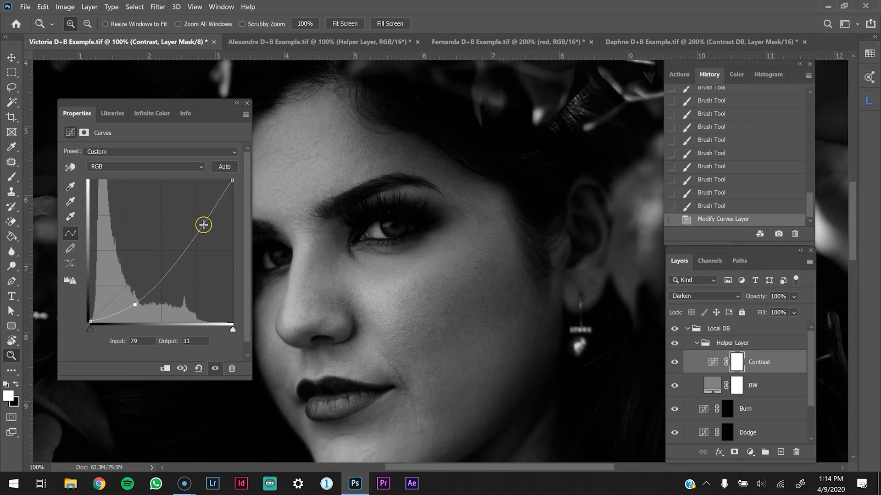
{"action": "left_click", "coordinate": [204, 214]}
{"action": "left_click_drag", "start_coordinate": [204, 214], "coordinate": [204, 213]}
{"action": "left_click_drag", "start_coordinate": [136, 313], "coordinate": [141, 316]}
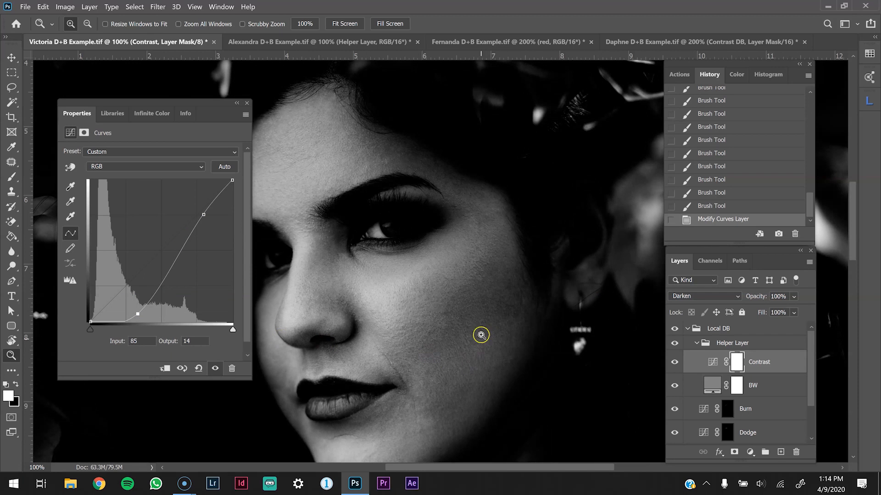
- Examine the face in colour with the Helper Layer group hidden, and the far temple and cheek with it shown
{"action": "left_click_drag", "start_coordinate": [498, 351], "coordinate": [475, 317]}
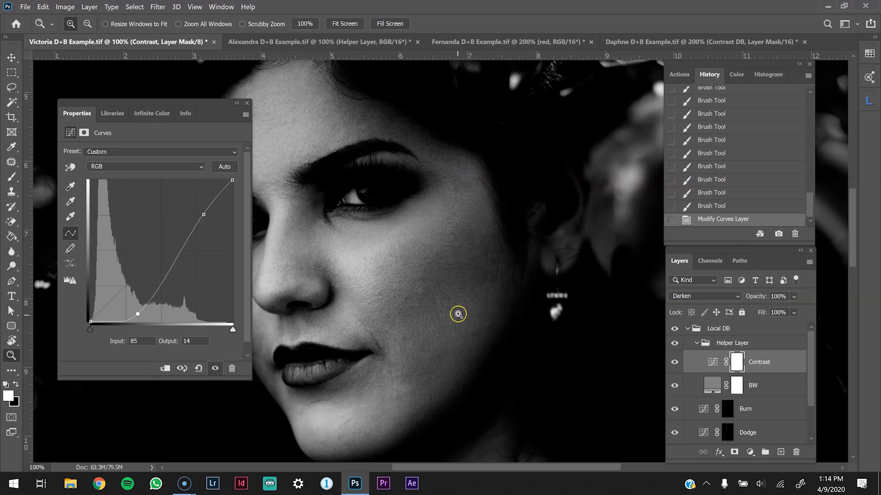
{"action": "left_click_drag", "start_coordinate": [459, 347], "coordinate": [508, 356]}
{"action": "left_click", "coordinate": [675, 345]}
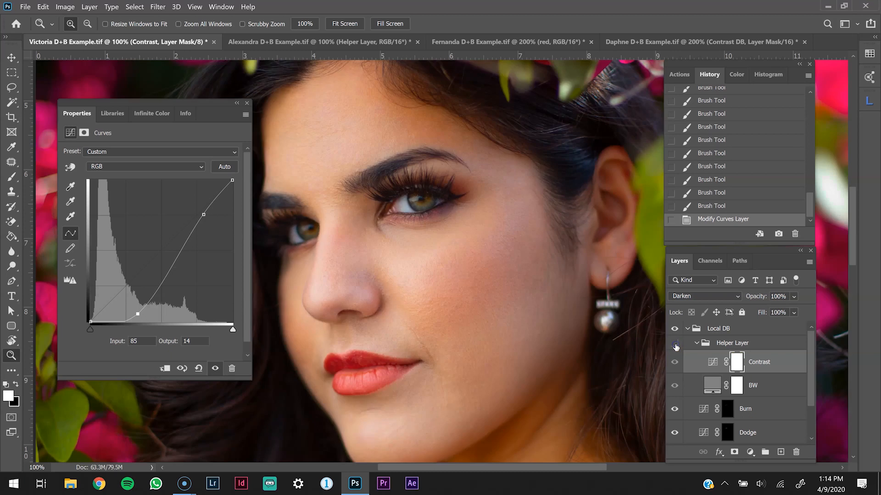
{"action": "key", "text": "ctrl+minus"}
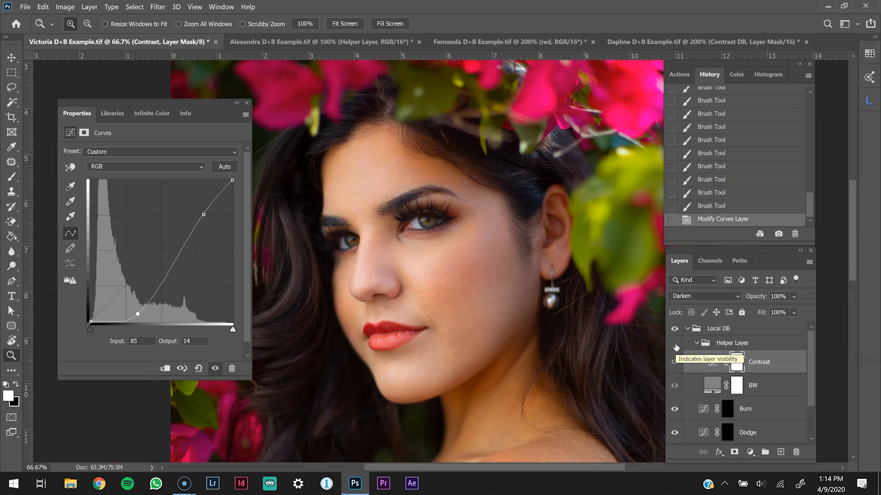
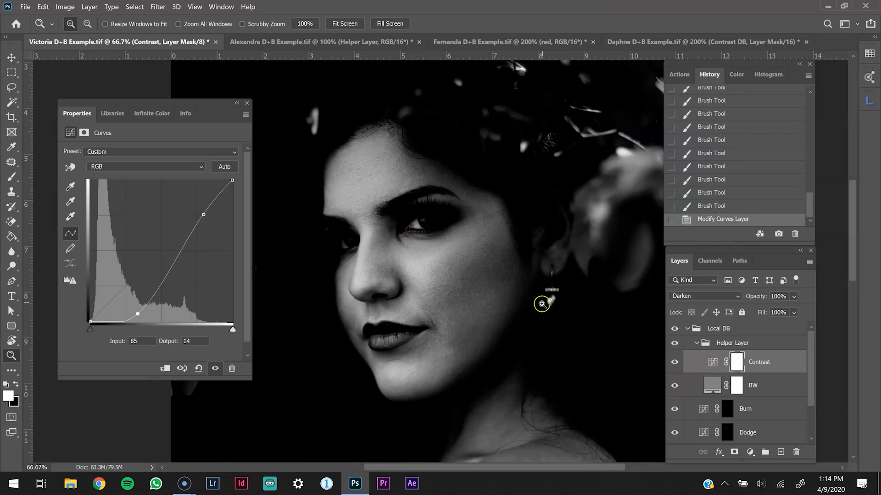
{"action": "left_click", "coordinate": [501, 218]}
{"action": "left_click", "coordinate": [479, 208]}
{"action": "left_click_drag", "start_coordinate": [510, 256], "coordinate": [488, 230]}
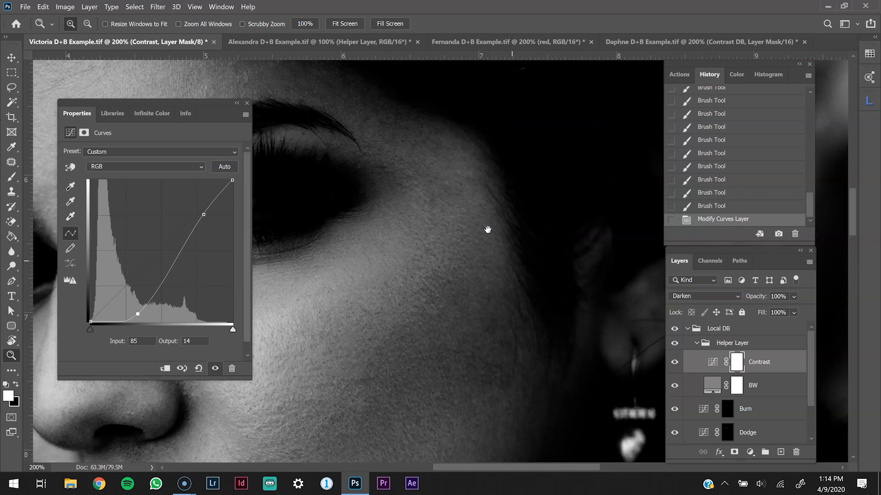
{"action": "key", "text": "ctrl+minus"}
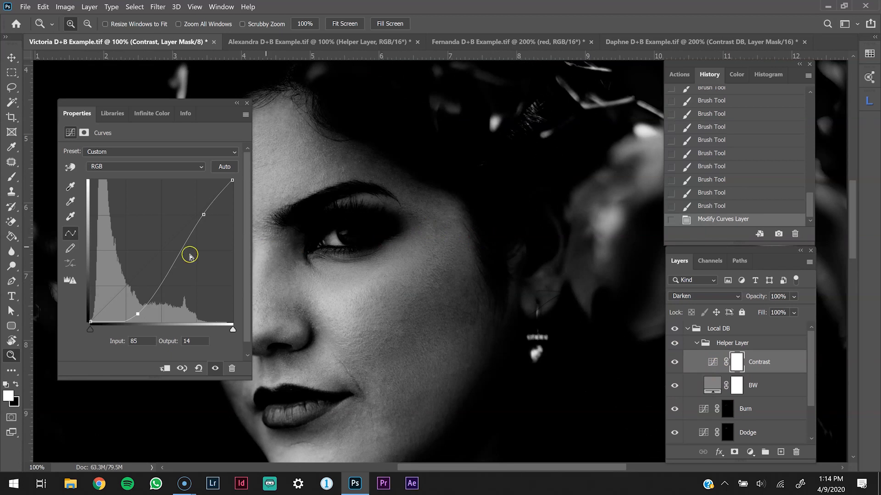
- Refine the Contrast curve's points to 90/16 and 197/193 and set the layer's blend mode to Overlay
{"action": "mouse_move", "coordinate": [140, 314]}
{"action": "left_mouse_down"}
{"action": "mouse_move", "coordinate": [151, 315]}
{"action": "mouse_move", "coordinate": [141, 316]}
{"action": "left_mouse_up"}
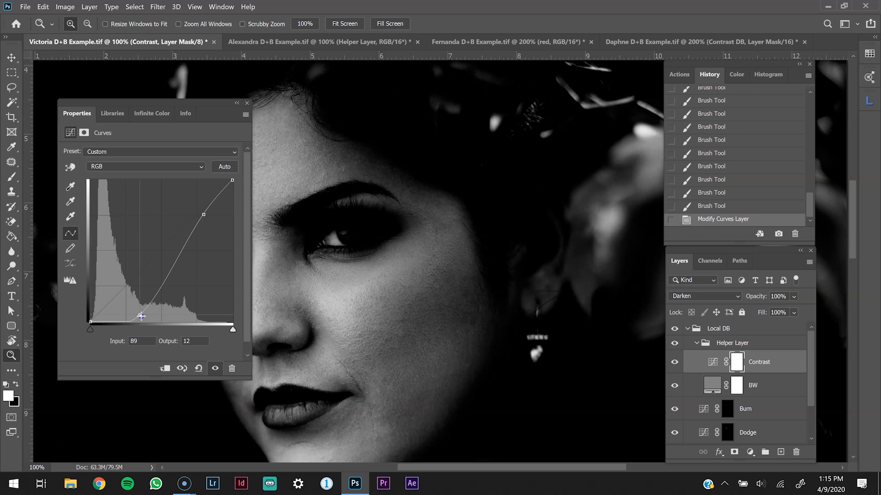
{"action": "left_click_drag", "start_coordinate": [204, 214], "coordinate": [199, 215]}
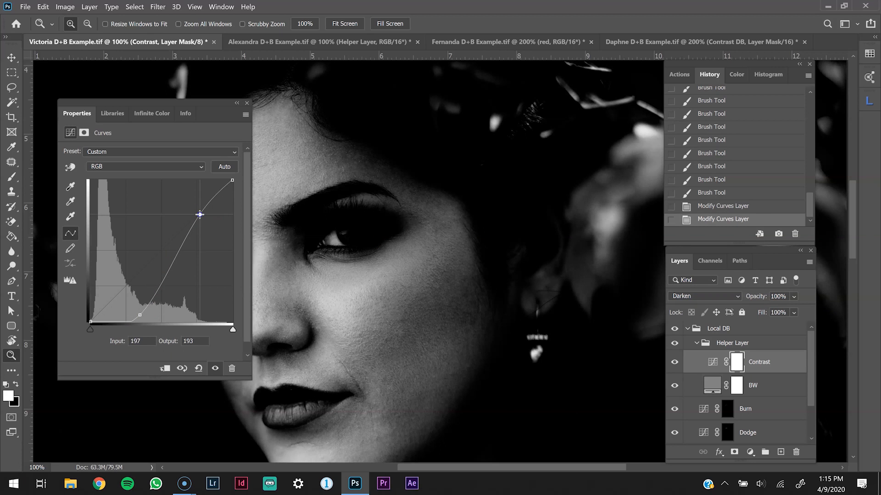
{"action": "left_click", "coordinate": [141, 316]}
{"action": "left_click_drag", "start_coordinate": [141, 316], "coordinate": [141, 312]}
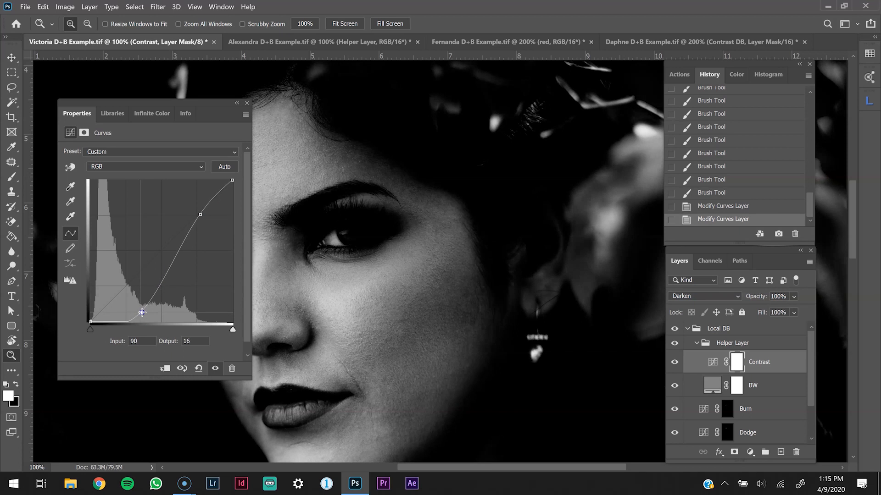
{"action": "left_click", "coordinate": [735, 296]}
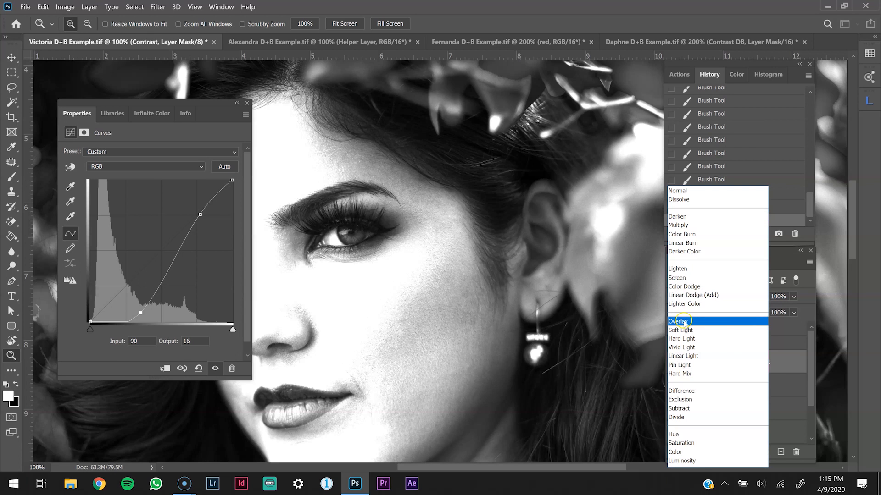
{"action": "left_click", "coordinate": [684, 322]}
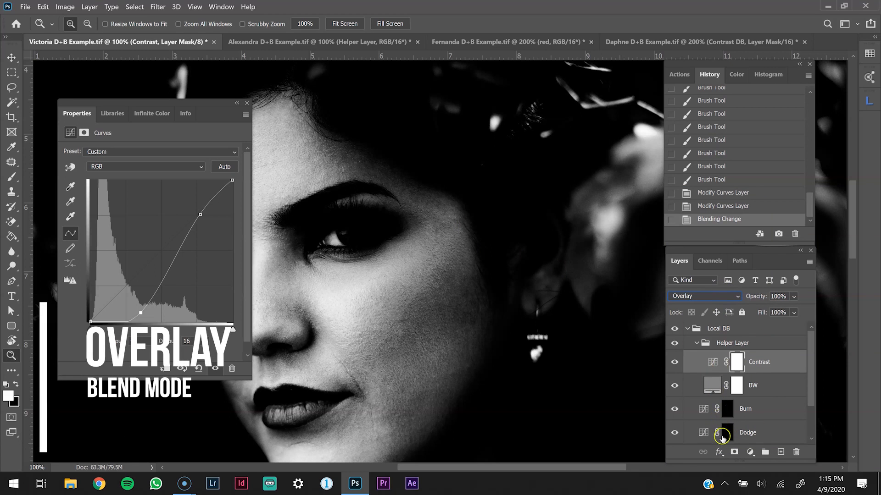
- Burn the bright spots on the temple beside the far eye on the Burn mask with a 30 px brush
{"action": "left_click", "coordinate": [727, 409]}
{"action": "left_click", "coordinate": [480, 216]}
{"action": "key", "text": "b"}
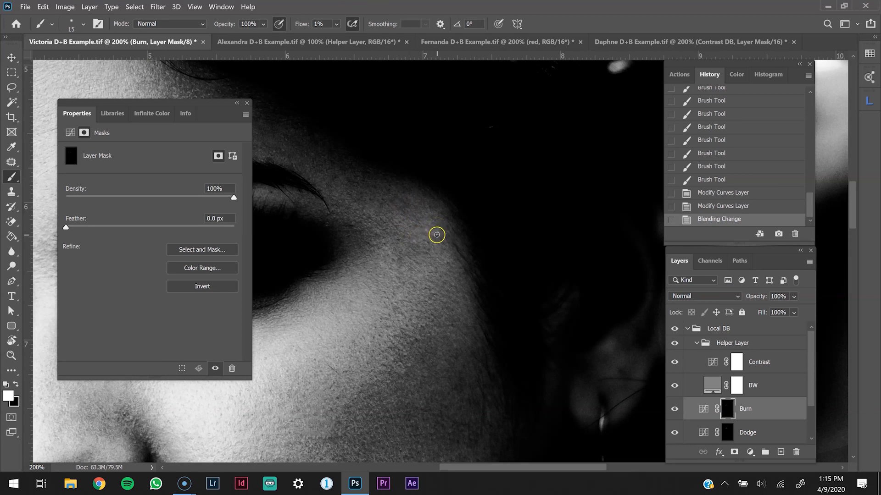
{"action": "key", "text": "bracketright"}
{"action": "key", "text": "bracketright"}
{"action": "key", "text": "bracketright"}
{"action": "left_click_drag", "start_coordinate": [434, 234], "coordinate": [436, 231]}
{"action": "left_click_drag", "start_coordinate": [438, 233], "coordinate": [431, 226]}
{"action": "left_click_drag", "start_coordinate": [433, 227], "coordinate": [422, 229]}
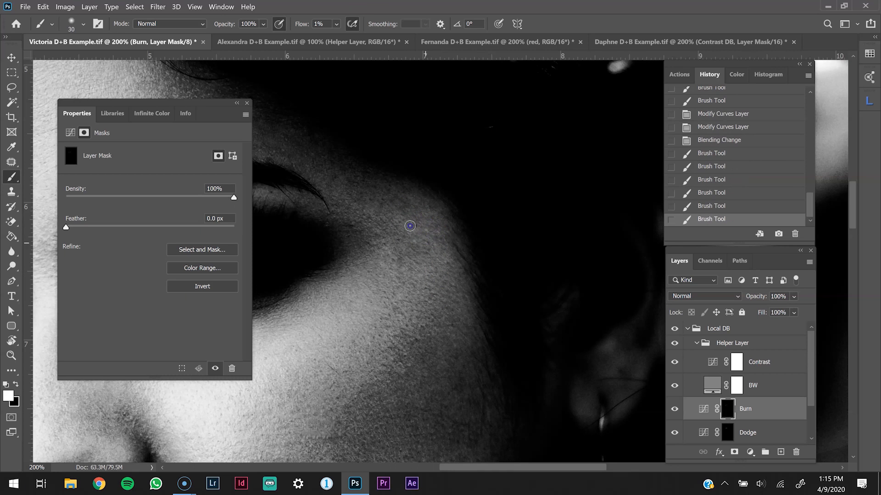
- Continue burning the temple and the skin just below it with the brush enlarged to 45 px
{"action": "left_click", "coordinate": [424, 241]}
{"action": "key", "text": "bracketright"}
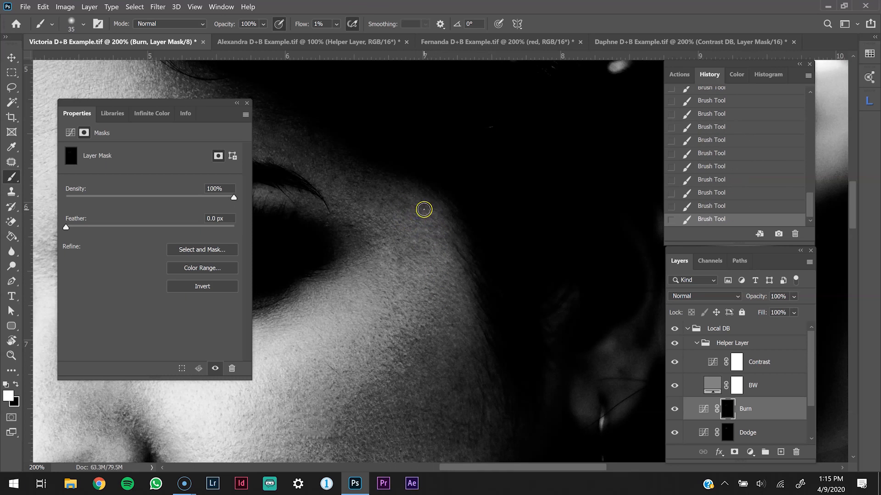
{"action": "key", "text": "bracketright"}
{"action": "left_click", "coordinate": [427, 260]}
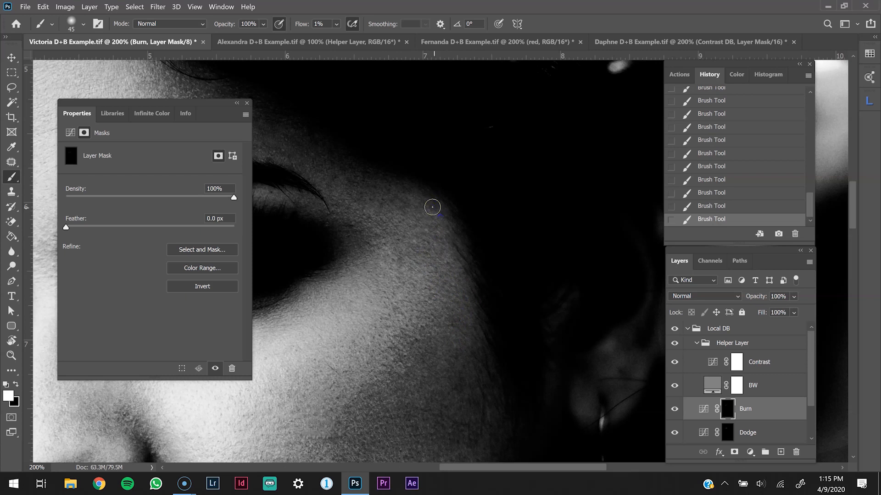
- Burn the small light spots beside the outer eye corner and along the hairline with a reduced brush
{"action": "key", "text": "bracketleft"}
{"action": "key", "text": "bracketleft"}
{"action": "left_click", "coordinate": [347, 199]}
{"action": "key", "text": "bracketright"}
{"action": "left_click_drag", "start_coordinate": [474, 334], "coordinate": [459, 335]}
- Enlarge the brush to 100 px and burn broader light patches across the temple and upper cheek
{"action": "key", "text": "bracketright"}
{"action": "key", "text": "bracketright"}
{"action": "key", "text": "bracketright"}
{"action": "key", "text": "bracketright"}
{"action": "key", "text": "bracketright"}
{"action": "key", "text": "bracketright"}
{"action": "left_click_drag", "start_coordinate": [405, 226], "coordinate": [437, 220]}
{"action": "left_click_drag", "start_coordinate": [452, 307], "coordinate": [457, 242]}
{"action": "scroll", "coordinate": [387, 177], "scroll_direction": "down", "scroll_amount": 3}
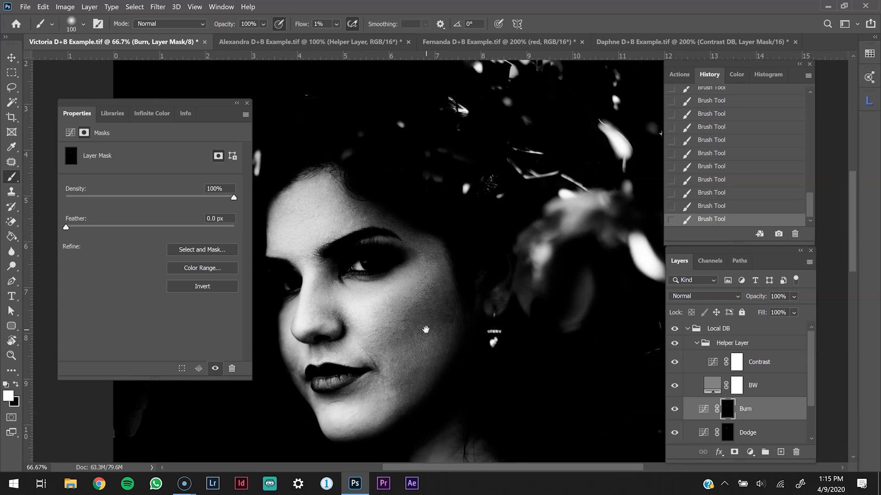
- Dodge the dark patches beside the outer eye corner on the Dodge layer mask with a 45 to 60 px brush
{"action": "key", "text": "z"}
{"action": "scroll", "coordinate": [432, 207], "scroll_direction": "up", "scroll_amount": 3}
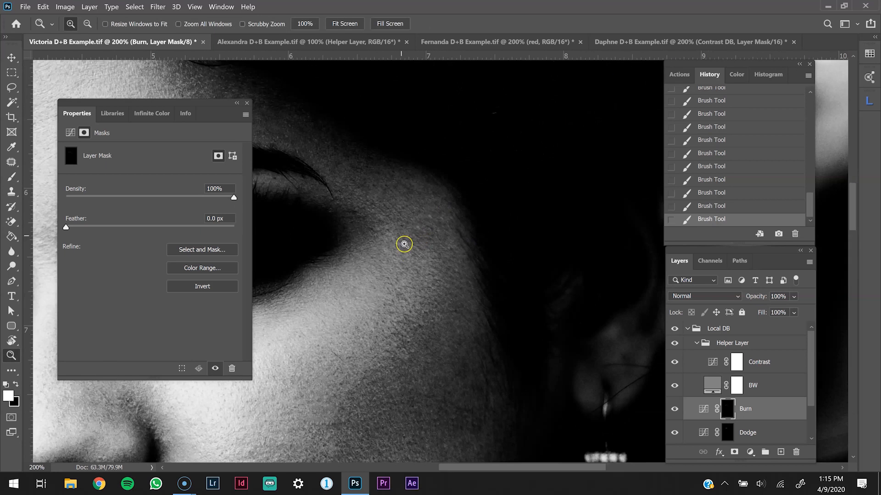
{"action": "left_click", "coordinate": [726, 433]}
{"action": "key", "text": "b"}
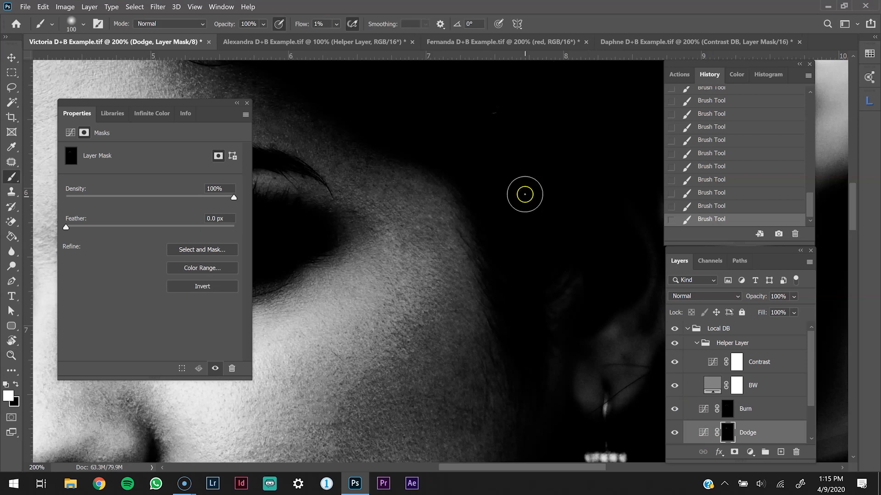
{"action": "key", "text": "bracketleft"}
{"action": "key", "text": "bracketleft"}
{"action": "key", "text": "bracketleft"}
{"action": "key", "text": "bracketleft"}
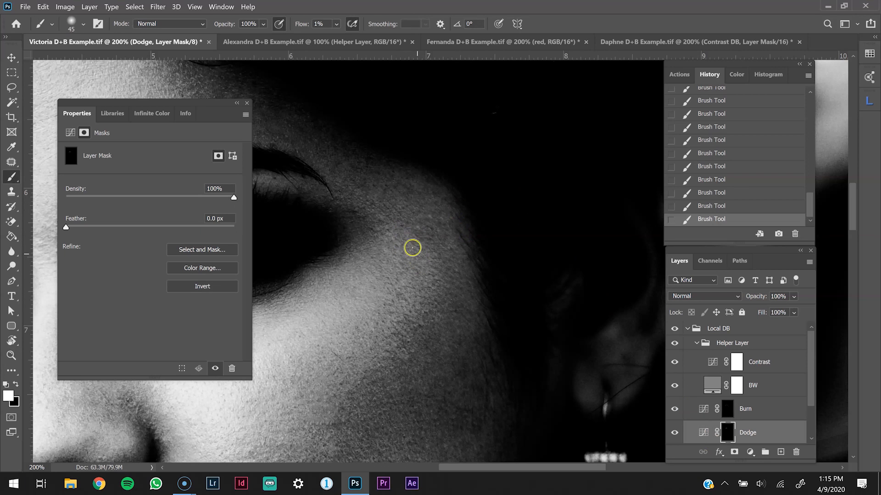
{"action": "key", "text": "bracketright"}
{"action": "key", "text": "bracketright"}
- Burn the light spots in the middle of the cheek on the Burn layer mask with a 35 px brush
{"action": "scroll", "coordinate": [442, 266], "scroll_direction": "down", "scroll_amount": 2}
{"action": "left_click_drag", "start_coordinate": [446, 318], "coordinate": [426, 271]}
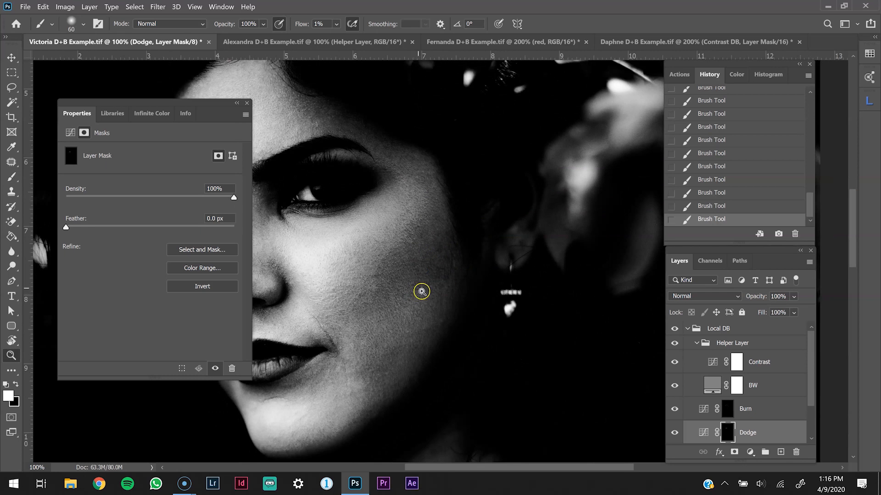
{"action": "key", "text": "z"}
{"action": "left_click", "coordinate": [419, 289]}
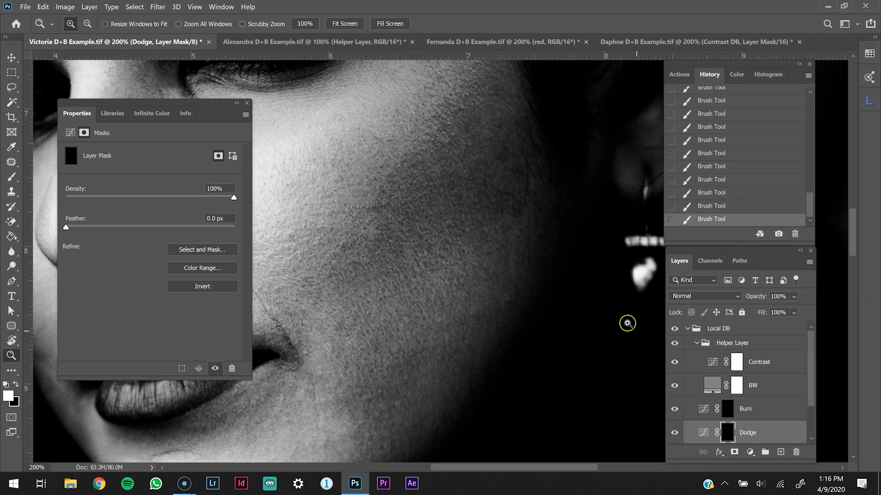
{"action": "left_click", "coordinate": [727, 409]}
{"action": "key", "text": "b"}
{"action": "key", "text": "bracketleft"}
{"action": "key", "text": "bracketleft"}
{"action": "key", "text": "bracketleft"}
{"action": "key", "text": "bracketleft"}
{"action": "key", "text": "bracketleft"}
{"action": "left_click_drag", "start_coordinate": [372, 233], "coordinate": [371, 234]}
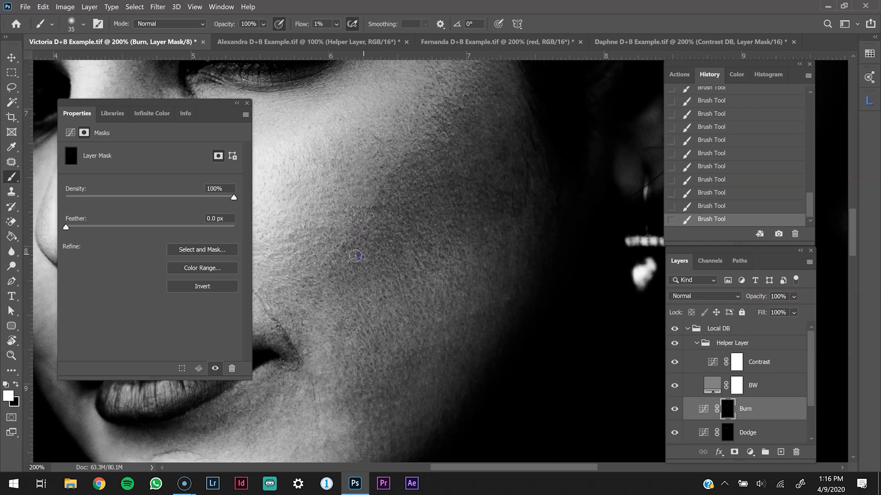
{"action": "left_click_drag", "start_coordinate": [368, 228], "coordinate": [380, 221]}
- Enlarge the brush to 50 px and burn the light areas of the outer cheek near the ear
{"action": "left_click_drag", "start_coordinate": [494, 197], "coordinate": [356, 223]}
{"action": "key", "text": "bracketright"}
{"action": "mouse_move", "coordinate": [431, 248]}
{"action": "left_mouse_down"}
{"action": "mouse_move", "coordinate": [431, 265]}
{"action": "mouse_move", "coordinate": [424, 248]}
{"action": "left_mouse_up"}
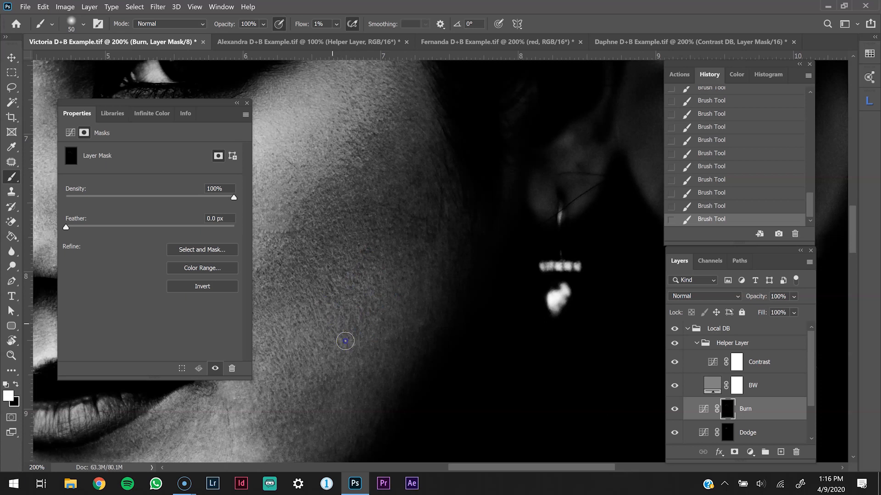
- Burn larger light patches on the lower cheek at 100% zoom with a 90 px brush
{"action": "key", "text": "ctrl+minus"}
{"action": "key", "text": "ctrl+minus"}
{"action": "key", "text": "ctrl+plus"}
{"action": "key", "text": "bracketright"}
{"action": "key", "text": "bracketright"}
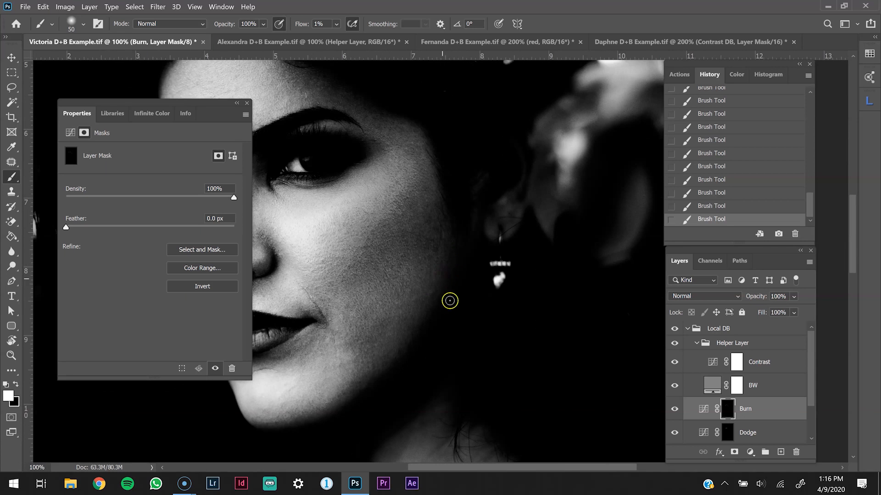
{"action": "mouse_move", "coordinate": [397, 312]}
{"action": "left_mouse_down"}
{"action": "mouse_move", "coordinate": [377, 316]}
{"action": "mouse_move", "coordinate": [387, 338]}
{"action": "left_mouse_up"}
{"action": "key", "text": "bracketright"}
{"action": "key", "text": "bracketright"}
{"action": "key", "text": "bracketright"}
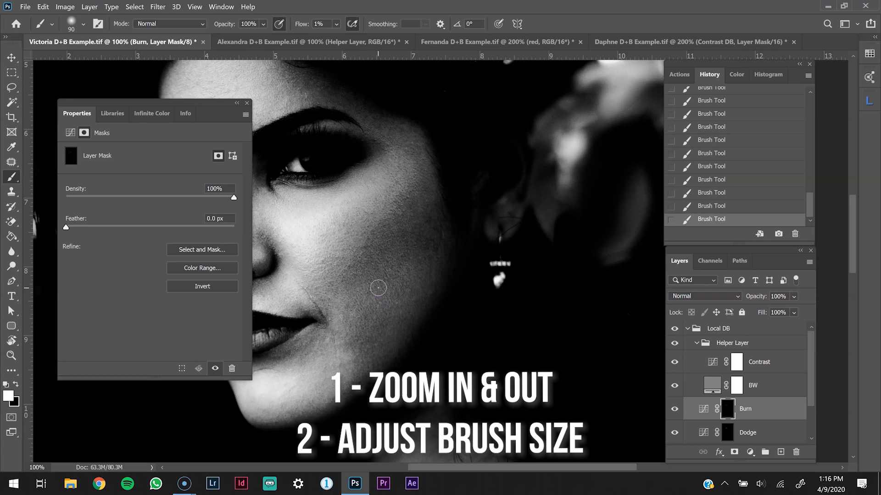
{"action": "left_click_drag", "start_coordinate": [381, 288], "coordinate": [399, 289]}
- Burn fine light spots on the cheek and beside the mouth corner at 200% zoom, with a 20 to 30 px brush
{"action": "key", "text": "ctrl+plus"}
{"action": "left_click_drag", "start_coordinate": [386, 308], "coordinate": [427, 261]}
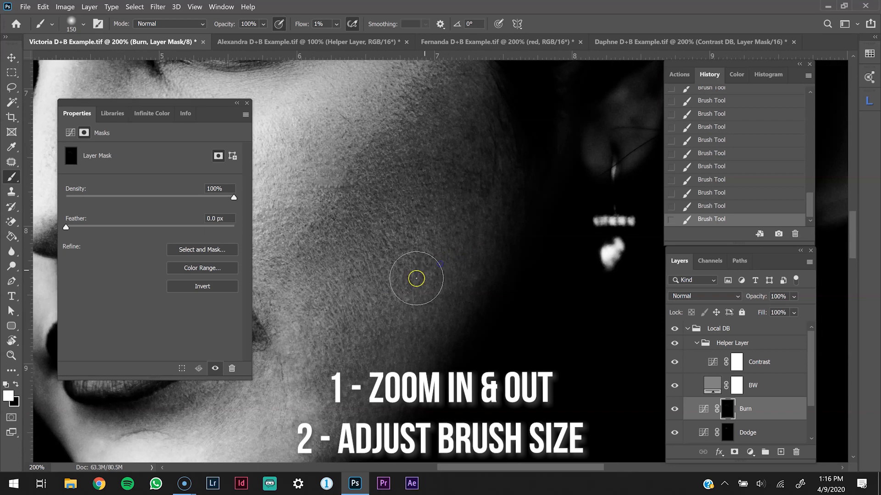
{"action": "key", "text": "bracketleft"}
{"action": "key", "text": "bracketleft"}
{"action": "key", "text": "bracketleft"}
{"action": "key", "text": "bracketleft"}
{"action": "key", "text": "bracketleft"}
{"action": "key", "text": "bracketleft"}
{"action": "key", "text": "bracketleft"}
{"action": "key", "text": "bracketleft"}
{"action": "key", "text": "bracketleft"}
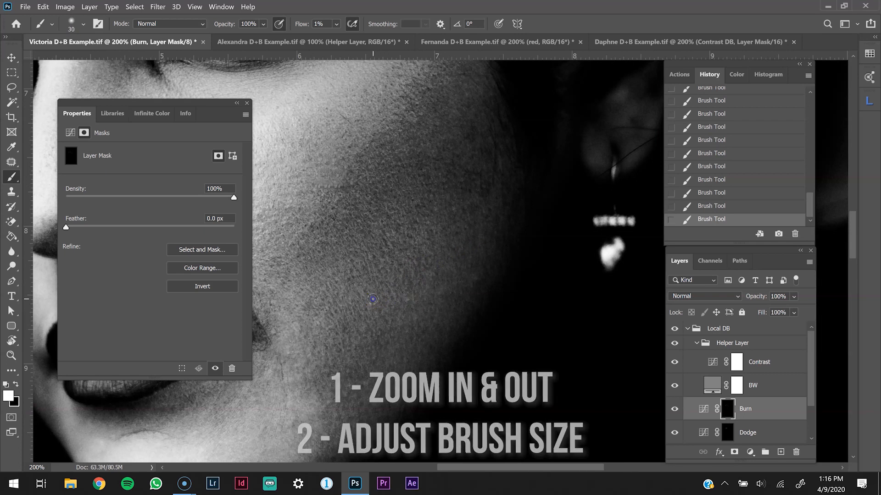
{"action": "key", "text": "bracketright"}
{"action": "left_click_drag", "start_coordinate": [301, 302], "coordinate": [301, 293]}
{"action": "key", "text": "bracketleft"}
{"action": "key", "text": "bracketleft"}
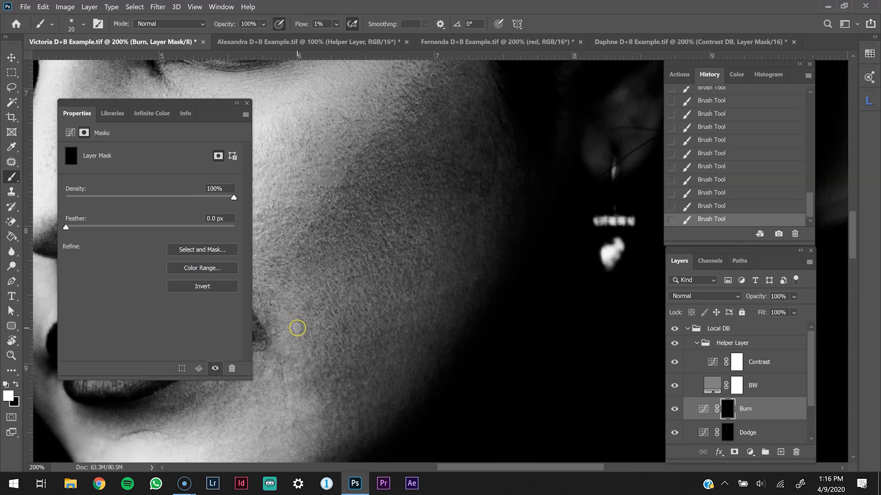
- Enlarge the brush to 35 px and burn the light patches on the lower outer cheek toward the jaw
{"action": "key", "text": "bracketright"}
{"action": "key", "text": "bracketright"}
{"action": "key", "text": "bracketright"}
{"action": "left_click_drag", "start_coordinate": [413, 317], "coordinate": [415, 318]}
- Burn the remaining light patches on the outer cheek up toward the hairline, finishing with a 45 px brush
{"action": "left_click_drag", "start_coordinate": [461, 272], "coordinate": [399, 318]}
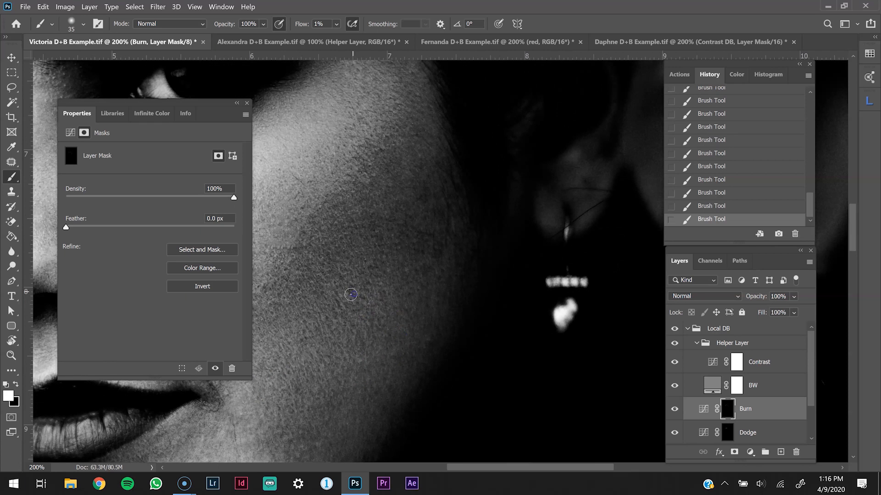
{"action": "key", "text": "bracketleft"}
{"action": "left_click_drag", "start_coordinate": [422, 230], "coordinate": [402, 279]}
{"action": "key", "text": "bracketright"}
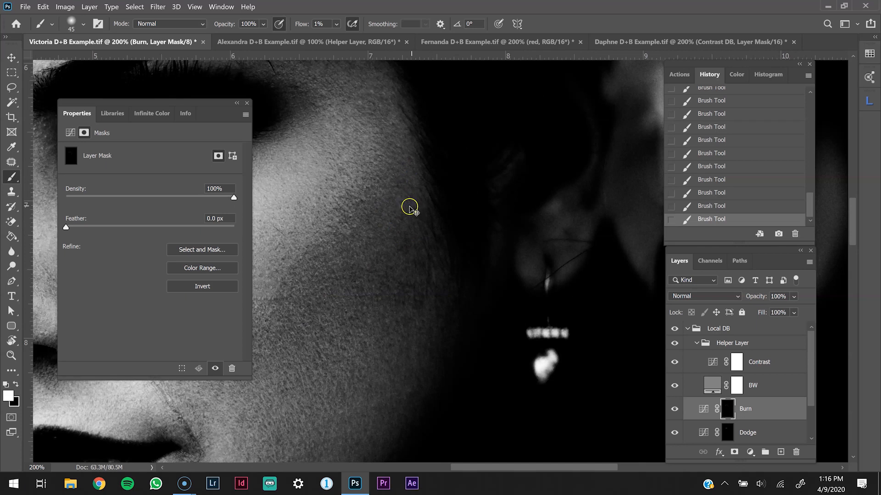
{"action": "key", "text": "ctrl+minus"}
{"action": "key", "text": "ctrl+plus"}
{"action": "mouse_move", "coordinate": [386, 296]}
{"action": "left_mouse_down"}
{"action": "mouse_move", "coordinate": [374, 257]}
{"action": "mouse_move", "coordinate": [357, 253]}
{"action": "left_mouse_up"}
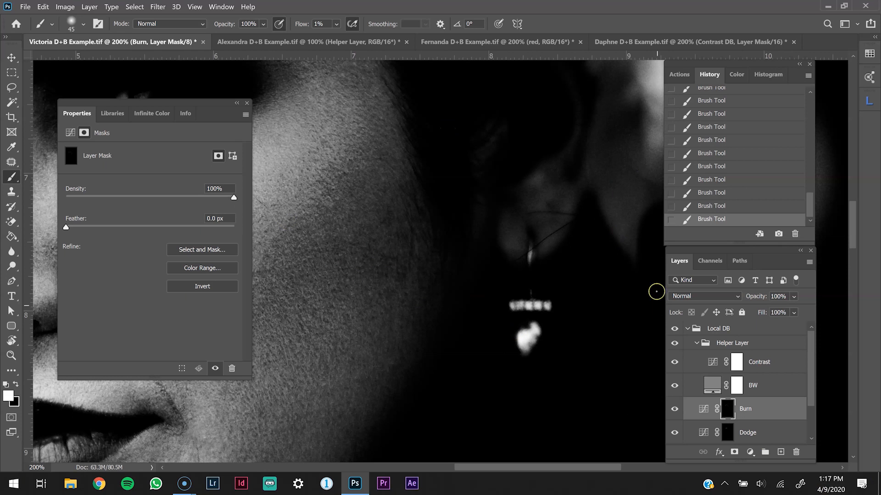
- Dodge the dark blotches on the outer cheek on the Dodge layer mask with a 30 px brush at 300% zoom
{"action": "left_click", "coordinate": [728, 433]}
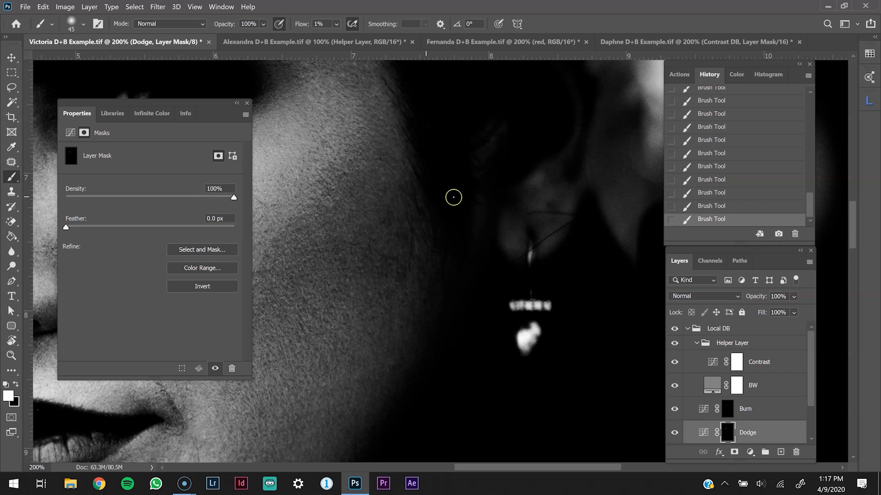
{"action": "key", "text": "bracketleft"}
{"action": "key", "text": "bracketleft"}
{"action": "key", "text": "ctrl+plus"}
{"action": "left_click_drag", "start_coordinate": [389, 235], "coordinate": [426, 290]}
{"action": "key", "text": "bracketleft"}
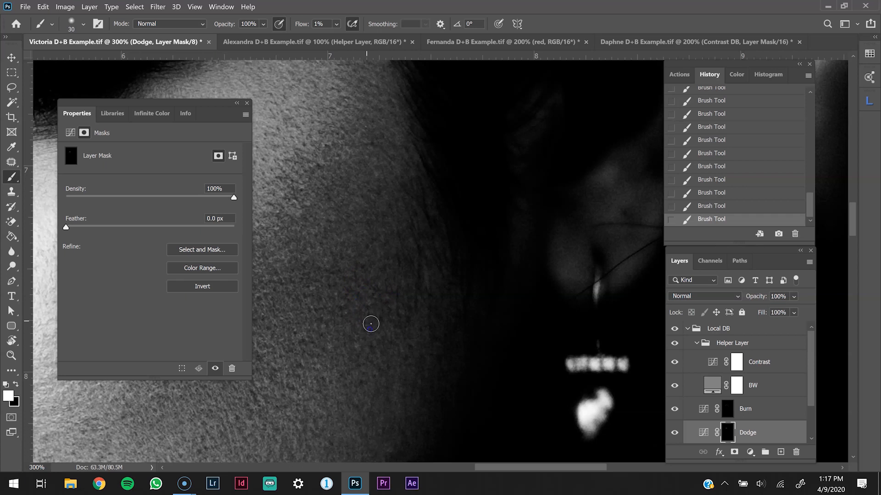
{"action": "scroll", "coordinate": [391, 299], "scroll_direction": "left", "scroll_amount": 3}
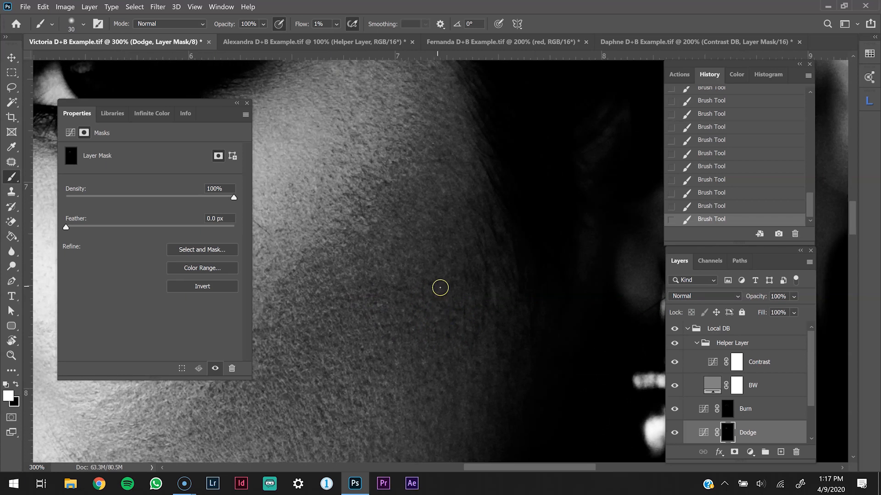
{"action": "key", "text": "bracketright"}
{"action": "key", "text": "bracketright"}
- Burn the fine light spots on the upper cheek on the Burn layer mask with a 20 px brush
{"action": "left_click", "coordinate": [726, 412]}
{"action": "key", "text": "bracketleft"}
{"action": "key", "text": "bracketleft"}
{"action": "key", "text": "bracketleft"}
{"action": "key", "text": "bracketleft"}
{"action": "key", "text": "bracketleft"}
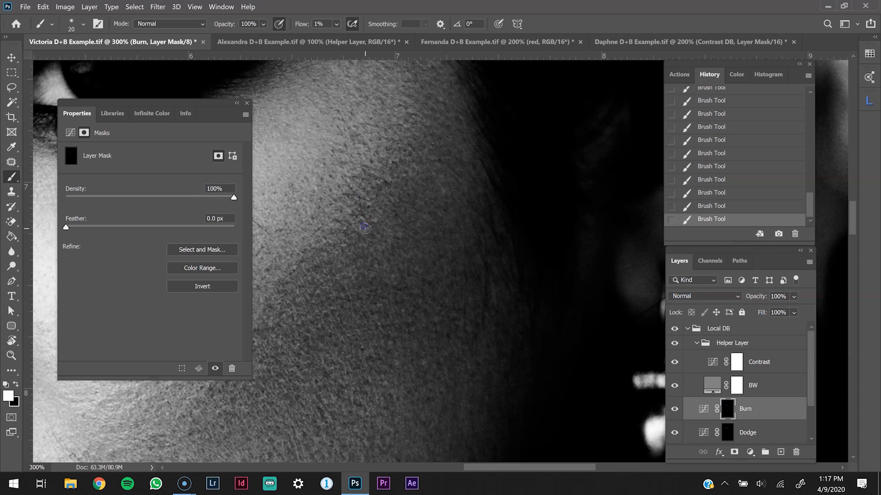
{"action": "key", "text": "bracketright"}
{"action": "key", "text": "bracketright"}
{"action": "key", "text": "bracketright"}
{"action": "key", "text": "bracketright"}
{"action": "left_click_drag", "start_coordinate": [435, 301], "coordinate": [477, 152]}
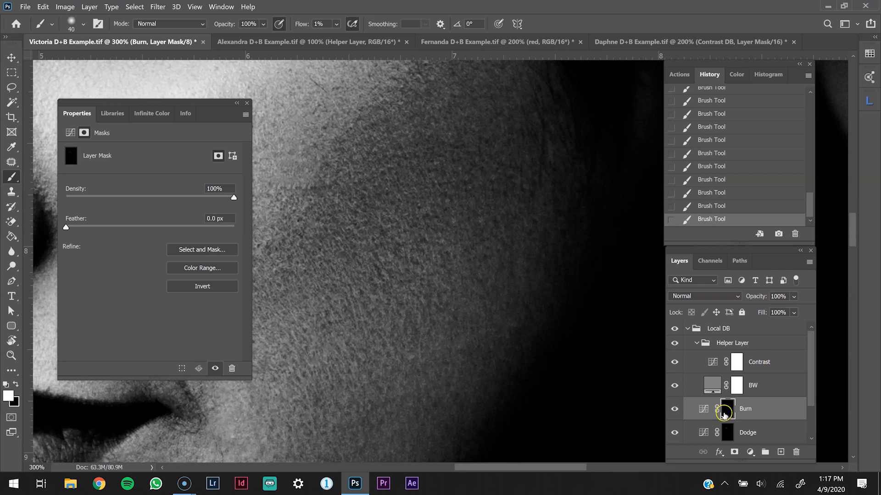
- Review the cheek retouch at several zoom levels, and compare it with the Helper Layer group hidden and shown
{"action": "key", "text": "bracketleft"}
{"action": "key", "text": "bracketleft"}
{"action": "key", "text": "ctrl+minus"}
{"action": "key", "text": "ctrl+minus"}
{"action": "key", "text": "ctrl+minus"}
{"action": "key", "text": "ctrl+minus"}
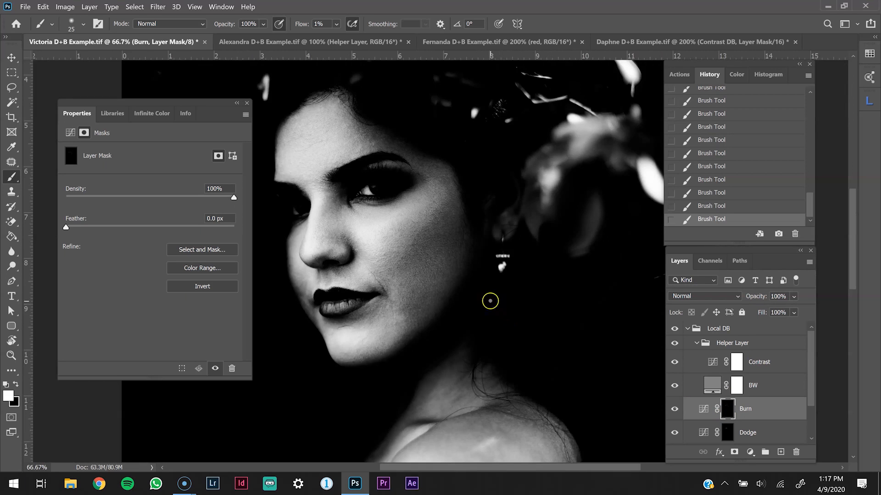
{"action": "key", "text": "ctrl+plus"}
{"action": "scroll", "coordinate": [409, 311], "scroll_direction": "up", "scroll_amount": 1}
{"action": "key", "text": "ctrl+plus"}
{"action": "key", "text": "ctrl+minus"}
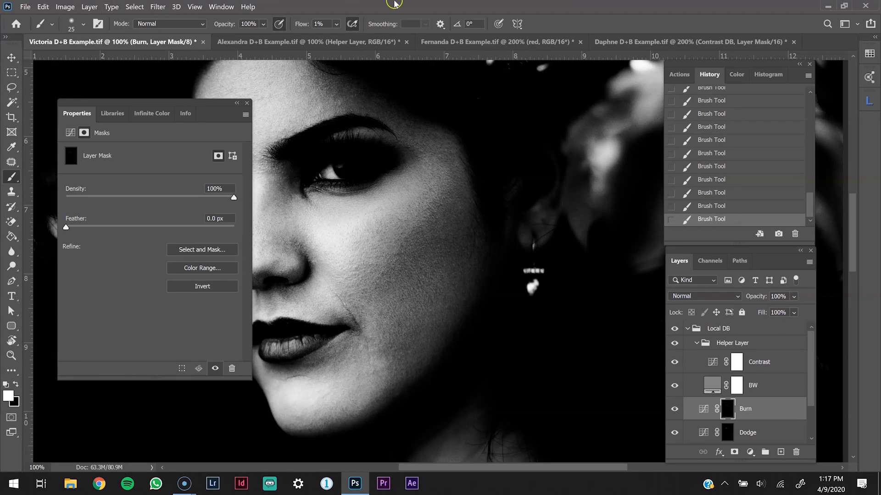
{"action": "left_click", "coordinate": [673, 344]}
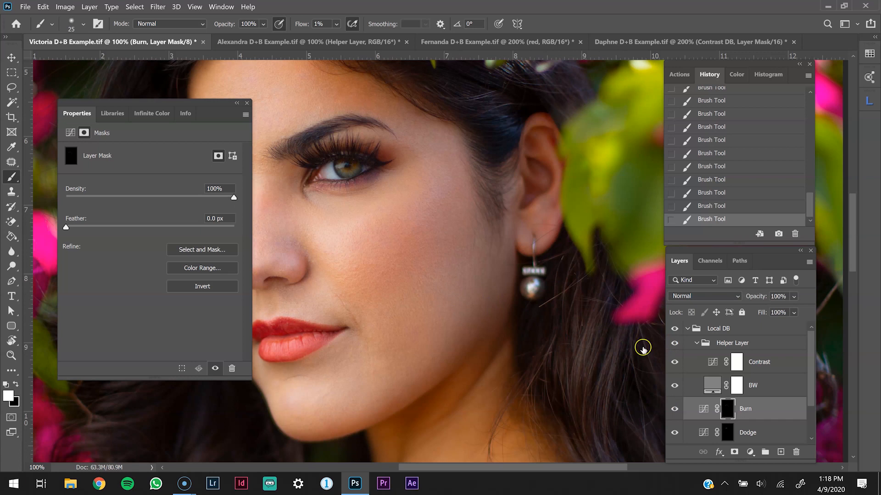
{"action": "left_click", "coordinate": [674, 344]}
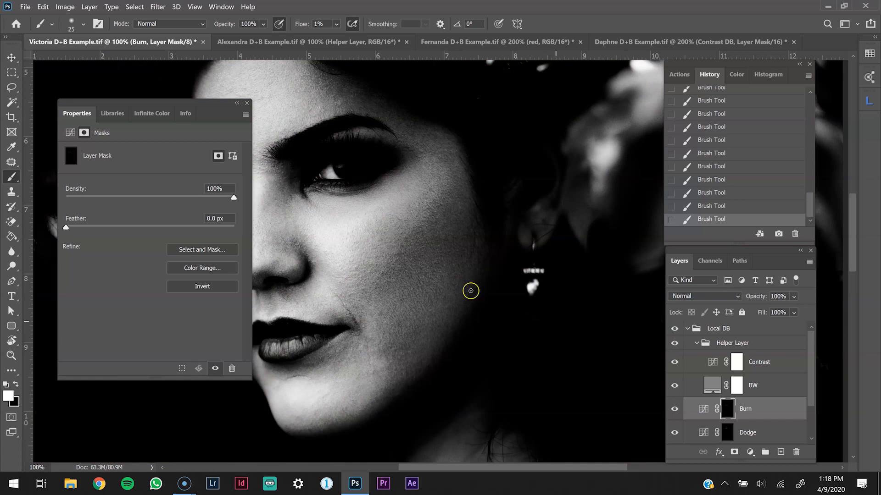
- Set the blend mode of the Contrast curves layer in the Helper Layer group to Darken
{"action": "left_click", "coordinate": [709, 362]}
{"action": "key", "text": "z"}
{"action": "left_click", "coordinate": [708, 297]}
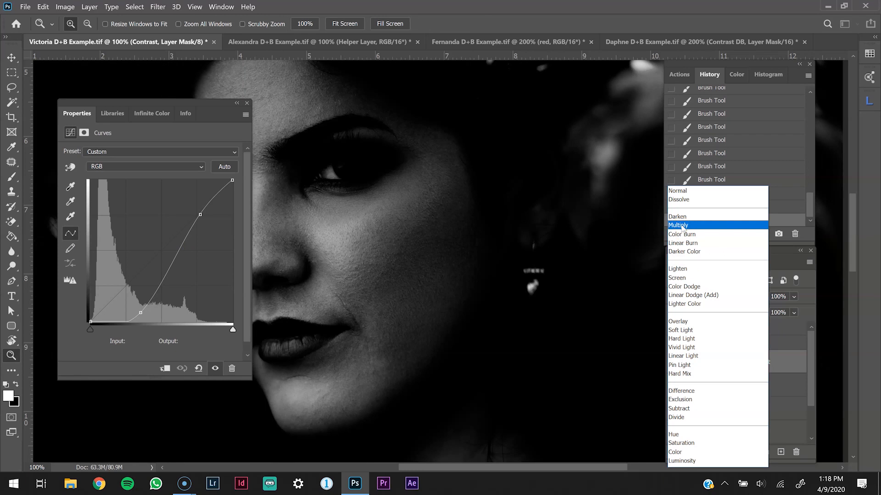
{"action": "left_click", "coordinate": [682, 218]}
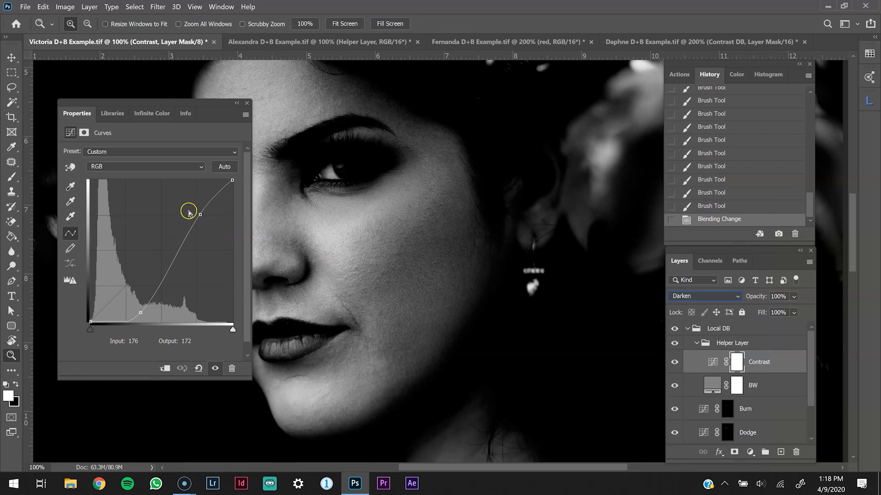
- Adjust the Contrast curve with its highlight point at input 193, output 212 and its shadow point at input 93, output 16
{"action": "left_click_drag", "start_coordinate": [198, 206], "coordinate": [197, 204]}
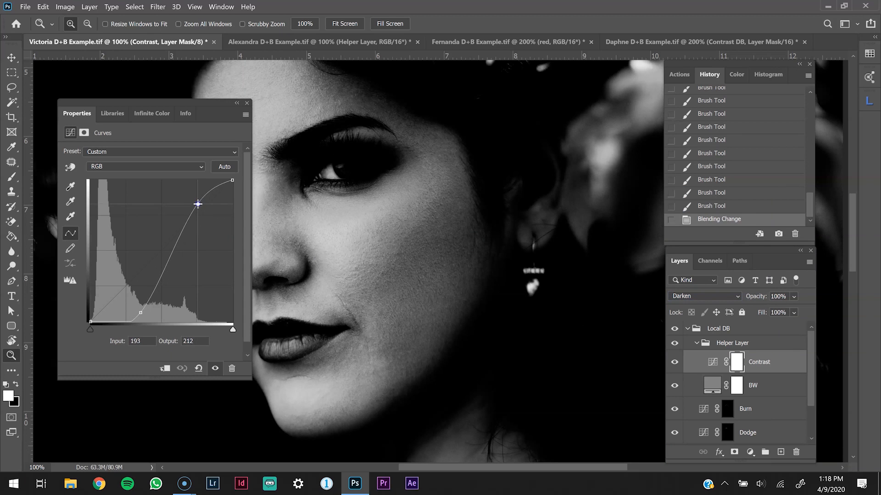
{"action": "mouse_move", "coordinate": [141, 312]}
{"action": "left_mouse_down"}
{"action": "mouse_move", "coordinate": [134, 309]}
{"action": "mouse_move", "coordinate": [143, 311]}
{"action": "left_mouse_up"}
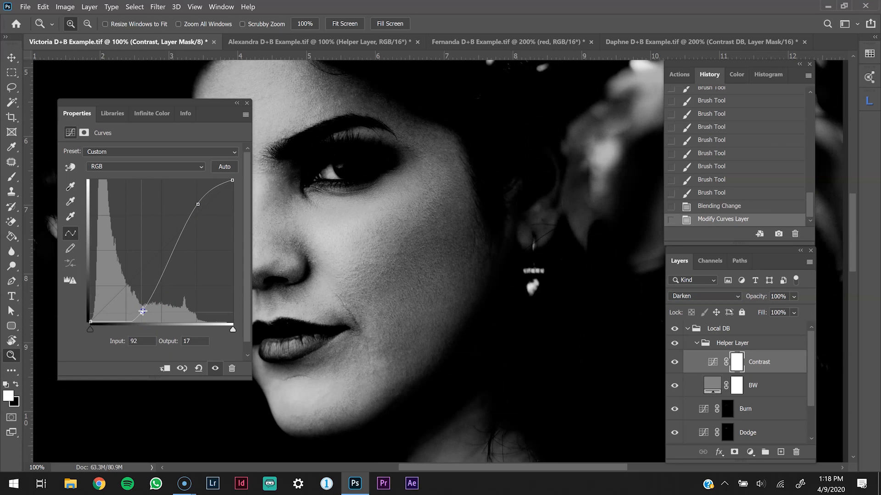
{"action": "left_click_drag", "start_coordinate": [142, 314], "coordinate": [143, 316]}
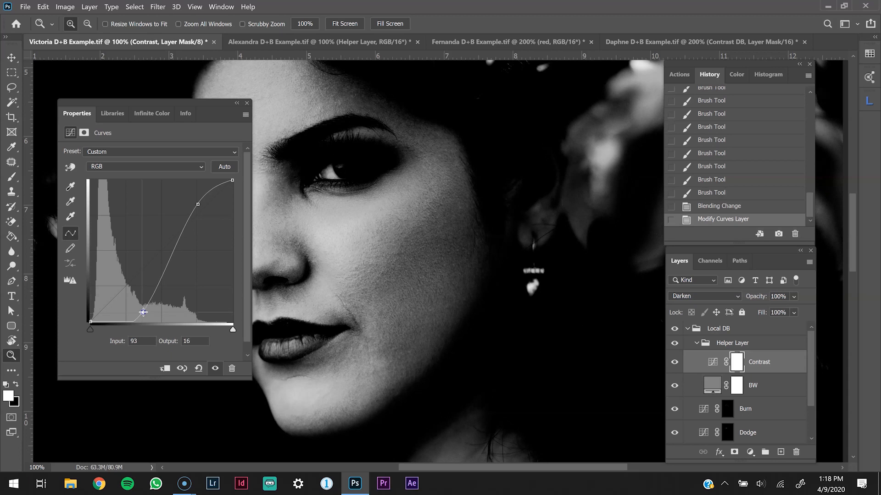
{"action": "left_click", "coordinate": [464, 296]}
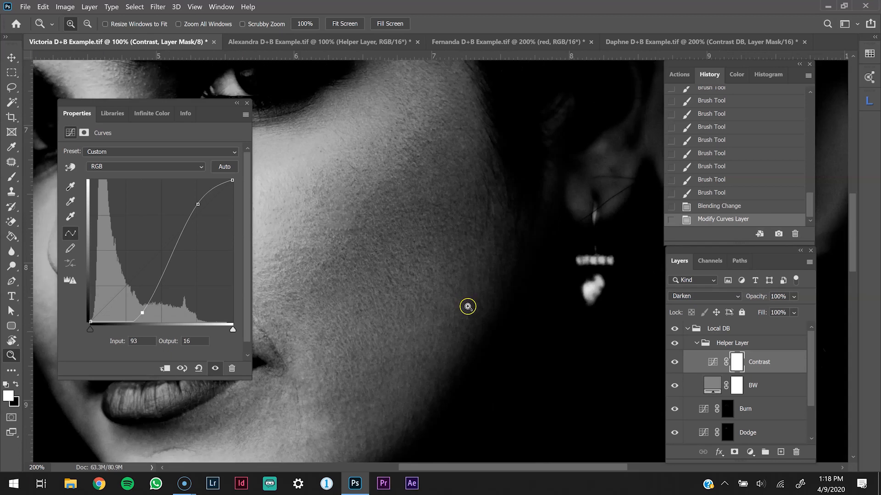
{"action": "left_click", "coordinate": [480, 310], "text": "alt"}
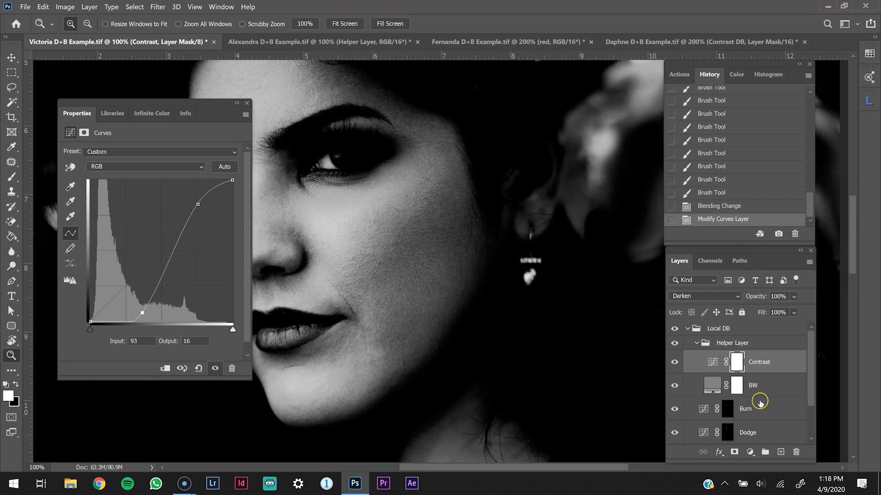
- Burn the broad light areas on the outer cheek on the Burn layer mask, enlarging the brush to 90 px
{"action": "left_click", "coordinate": [727, 410]}
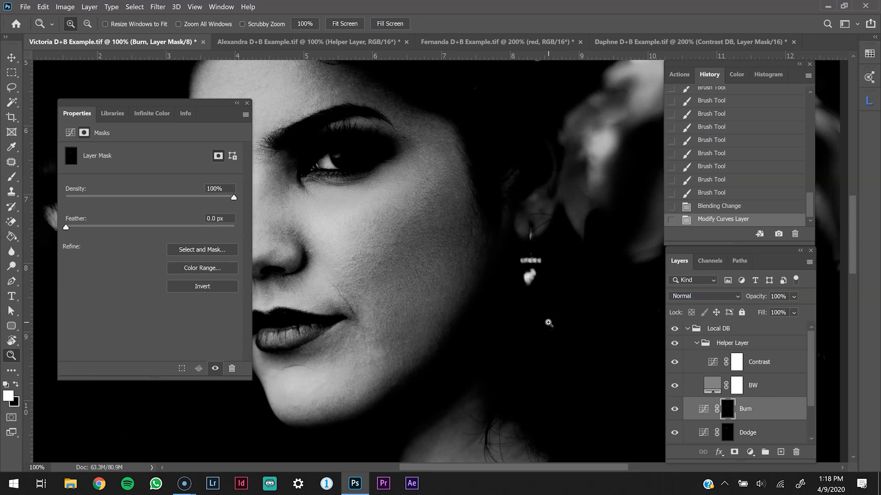
{"action": "key", "text": "b"}
{"action": "key", "text": "bracketright"}
{"action": "key", "text": "bracketright"}
{"action": "key", "text": "bracketright"}
{"action": "key", "text": "bracketright"}
{"action": "key", "text": "bracketright"}
{"action": "left_click_drag", "start_coordinate": [454, 291], "coordinate": [449, 278]}
{"action": "key", "text": "bracketright"}
{"action": "key", "text": "bracketright"}
{"action": "mouse_move", "coordinate": [458, 270]}
{"action": "left_mouse_down"}
{"action": "mouse_move", "coordinate": [466, 265]}
{"action": "mouse_move", "coordinate": [454, 278]}
{"action": "left_mouse_up"}
{"action": "left_click_drag", "start_coordinate": [450, 281], "coordinate": [445, 286]}
{"action": "mouse_move", "coordinate": [445, 283]}
{"action": "left_mouse_down"}
{"action": "mouse_move", "coordinate": [447, 271]}
{"action": "mouse_move", "coordinate": [428, 274]}
{"action": "mouse_move", "coordinate": [431, 262]}
{"action": "left_mouse_up"}
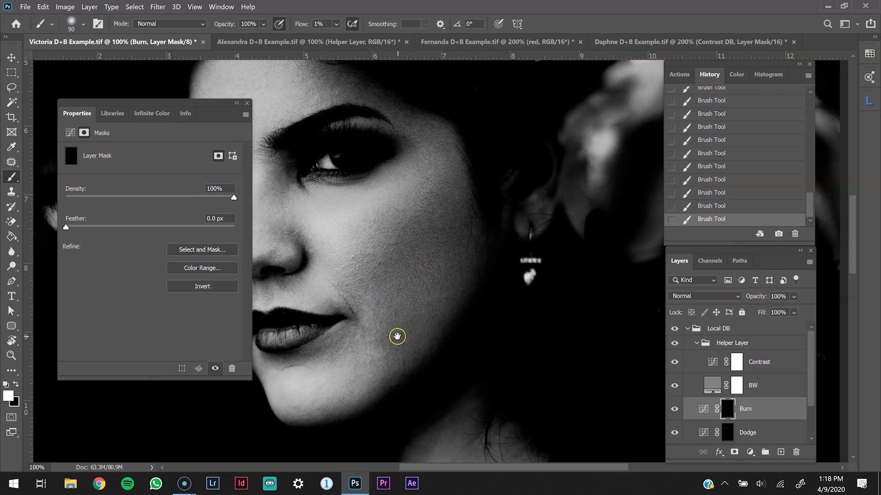
- Dodge the small dark spots on the cheek beside the mouth corner on the Dodge layer mask, with a 20 px brush
{"action": "left_click_drag", "start_coordinate": [397, 337], "coordinate": [422, 311]}
{"action": "key", "text": "z"}
{"action": "left_click", "coordinate": [429, 305]}
{"action": "left_click", "coordinate": [707, 427]}
{"action": "key", "text": "b"}
{"action": "key", "text": "["}
{"action": "key", "text": "["}
{"action": "key", "text": "["}
{"action": "key", "text": "["}
{"action": "key", "text": "["}
{"action": "key", "text": "["}
{"action": "key", "text": "["}
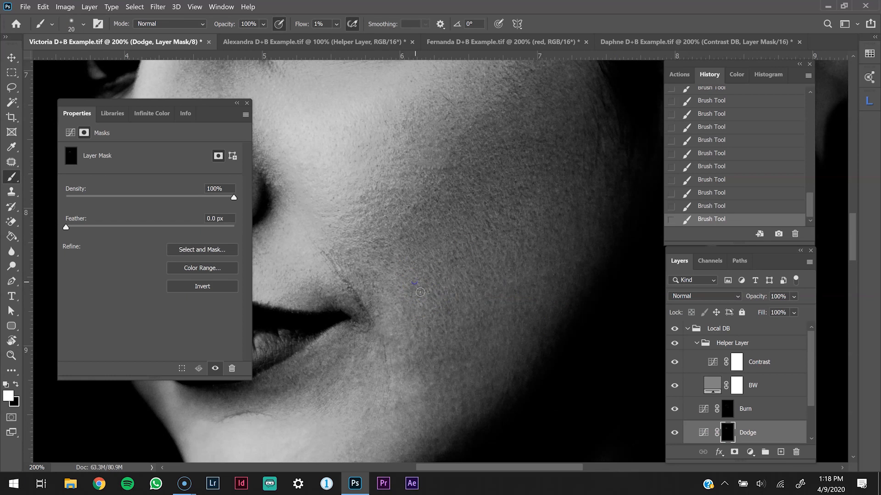
{"action": "left_click_drag", "start_coordinate": [400, 306], "coordinate": [407, 314]}
- Dodge the dark patches on the lower cheek on the Dodge layer mask, enlarging the brush to 35 px
{"action": "key", "text": "bracketright"}
{"action": "left_click", "coordinate": [457, 355]}
{"action": "left_click_drag", "start_coordinate": [471, 325], "coordinate": [479, 323]}
{"action": "mouse_move", "coordinate": [439, 389]}
{"action": "left_mouse_down"}
{"action": "mouse_move", "coordinate": [457, 369]}
{"action": "mouse_move", "coordinate": [438, 392]}
{"action": "mouse_move", "coordinate": [428, 390]}
{"action": "mouse_move", "coordinate": [435, 403]}
{"action": "mouse_move", "coordinate": [460, 396]}
{"action": "mouse_move", "coordinate": [464, 409]}
{"action": "mouse_move", "coordinate": [478, 386]}
{"action": "left_mouse_up"}
{"action": "key", "text": "ctrl+minus"}
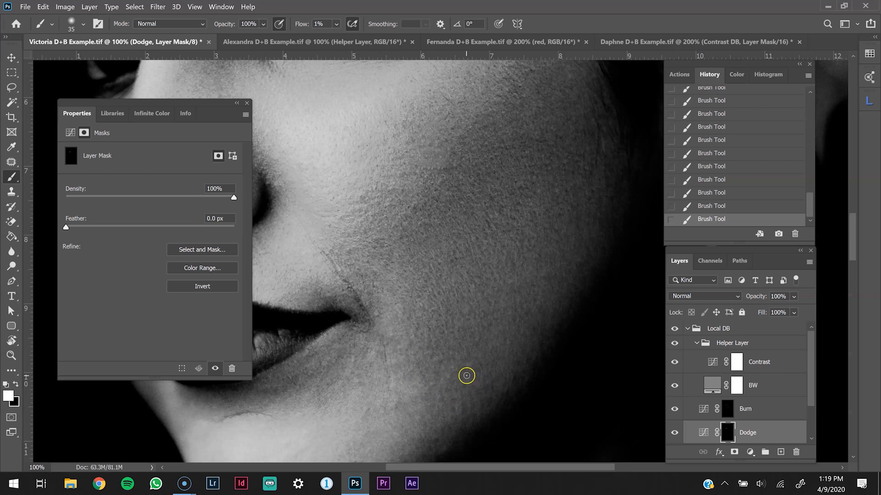
- Dodge the shadowed skin just above the mouth corner on the Dodge layer mask, starting with a 40 px brush and resizing it as needed
{"action": "left_click_drag", "start_coordinate": [406, 316], "coordinate": [469, 316]}
{"action": "key", "text": "z"}
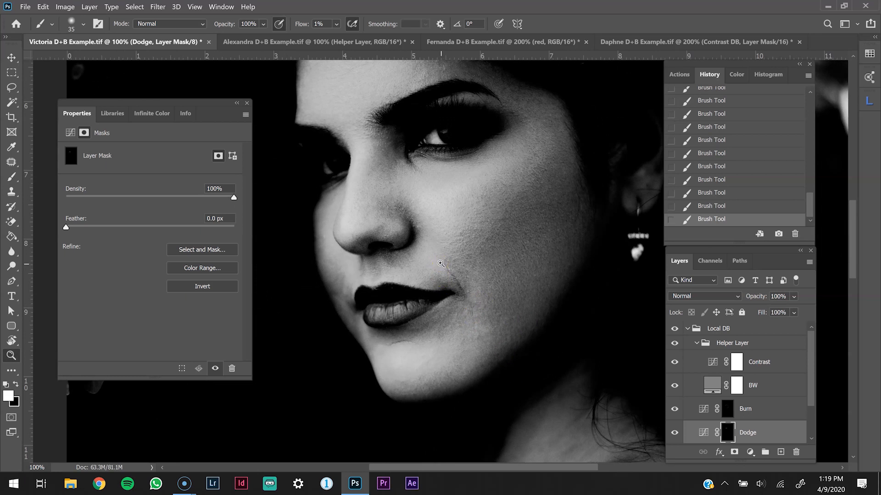
{"action": "left_click", "coordinate": [444, 287]}
{"action": "key", "text": "bracketright"}
{"action": "mouse_move", "coordinate": [437, 293]}
{"action": "left_mouse_down"}
{"action": "mouse_move", "coordinate": [436, 304]}
{"action": "mouse_move", "coordinate": [460, 308]}
{"action": "mouse_move", "coordinate": [433, 295]}
{"action": "mouse_move", "coordinate": [422, 300]}
{"action": "left_mouse_up"}
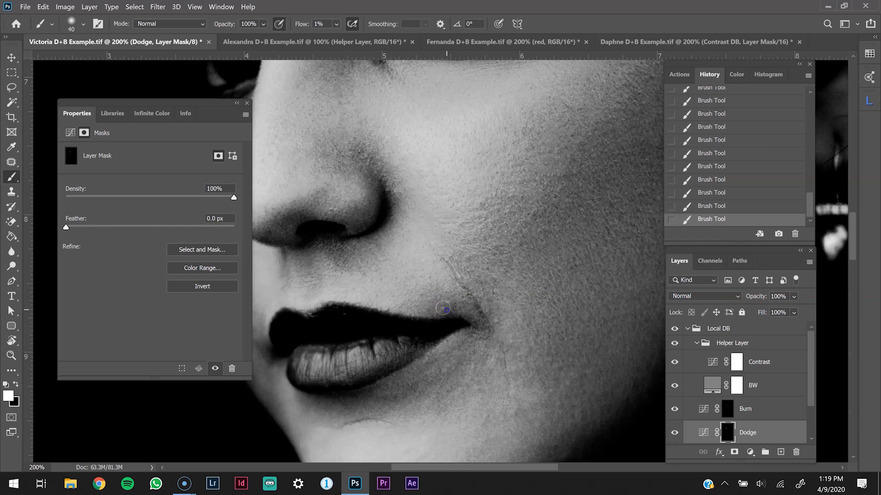
{"action": "key", "text": "bracketleft"}
{"action": "key", "text": "bracketleft"}
{"action": "key", "text": "bracketright"}
{"action": "key", "text": "bracketright"}
{"action": "key", "text": "bracketleft"}
{"action": "key", "text": "bracketleft"}
{"action": "key", "text": "bracketleft"}
- Retouch around the mouth: burn above the upper lip with a 50 px brush on the Burn mask, and dodge below the mouth corner at 40 px
{"action": "left_click", "coordinate": [727, 409]}
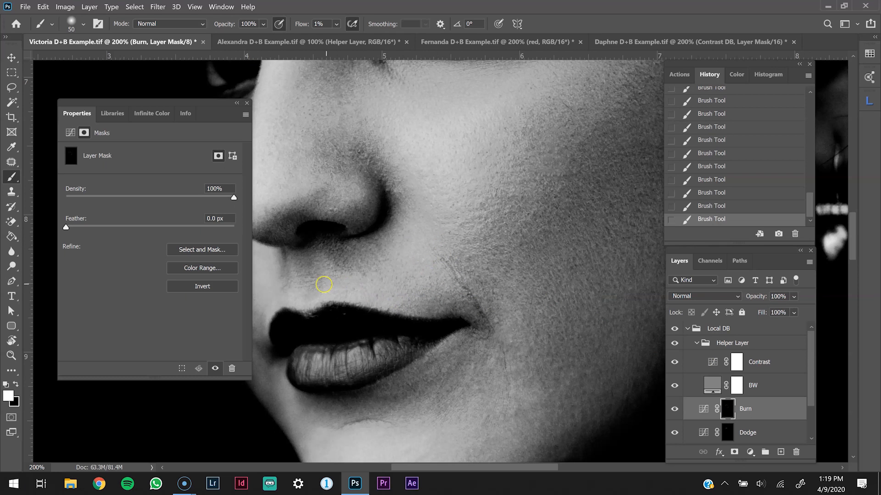
{"action": "left_click_drag", "start_coordinate": [447, 345], "coordinate": [473, 246]}
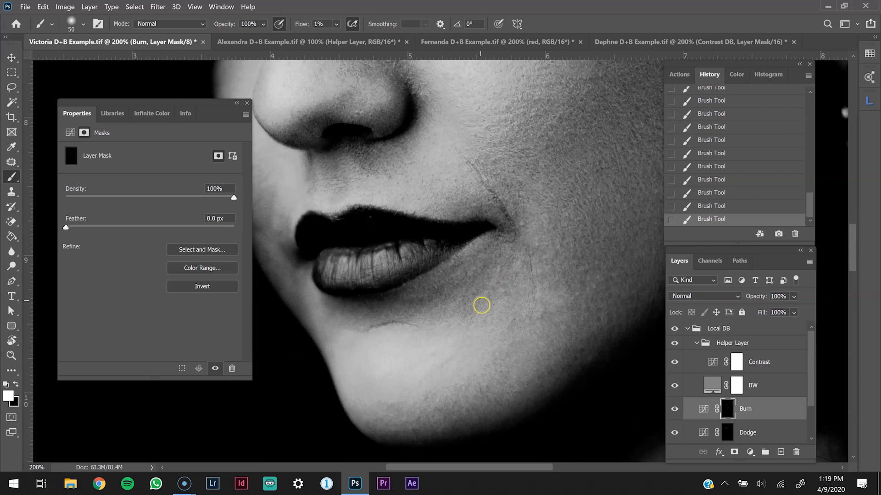
{"action": "left_click", "coordinate": [727, 434]}
{"action": "key", "text": "bracketleft"}
{"action": "key", "text": "bracketleft"}
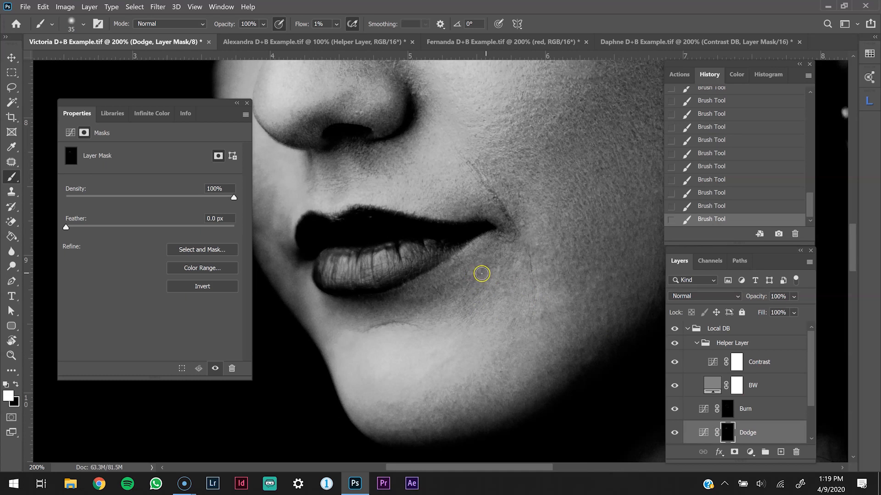
{"action": "key", "text": "bracketright"}
{"action": "mouse_move", "coordinate": [492, 262]}
{"action": "left_mouse_down"}
{"action": "mouse_move", "coordinate": [436, 296]}
{"action": "mouse_move", "coordinate": [402, 303]}
{"action": "mouse_move", "coordinate": [458, 275]}
{"action": "mouse_move", "coordinate": [440, 287]}
{"action": "mouse_move", "coordinate": [476, 269]}
{"action": "left_mouse_up"}
{"action": "key", "text": "ctrl+minus"}
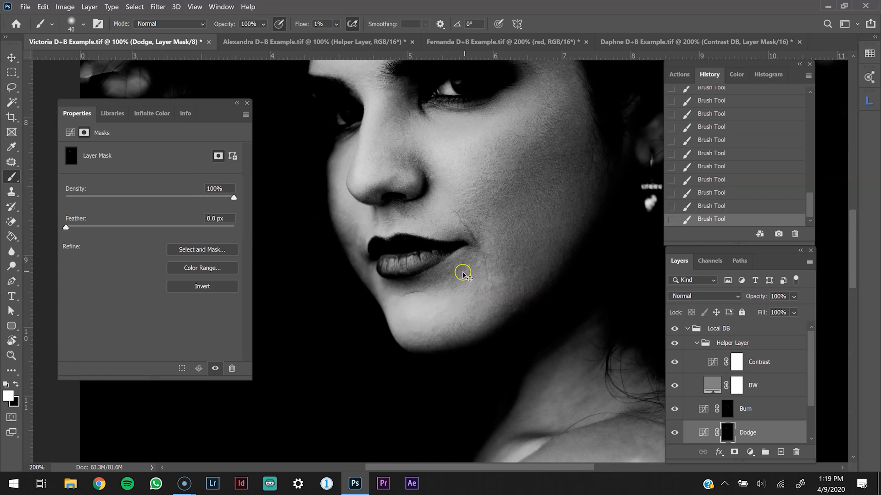
- Dodge the darker skin under the lower lip and along the chin on the Dodge layer mask, enlarging the brush to 45 px
{"action": "key", "text": "ctrl+plus"}
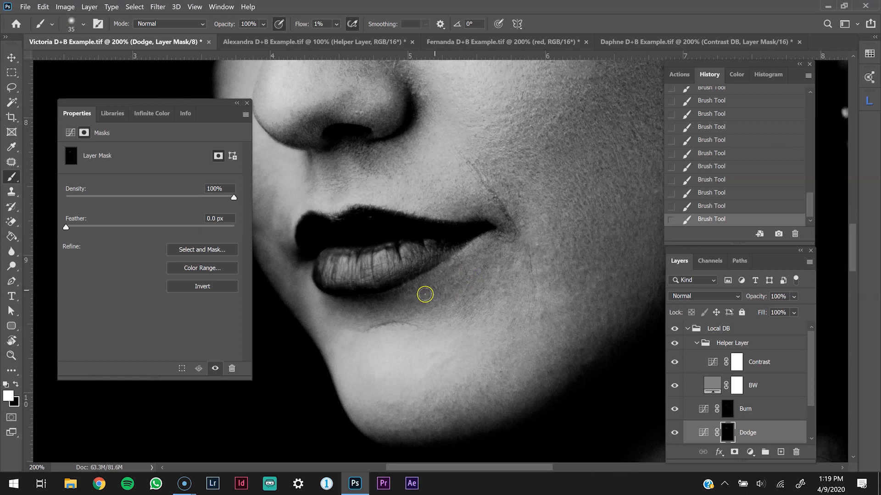
{"action": "left_click_drag", "start_coordinate": [527, 340], "coordinate": [484, 296]}
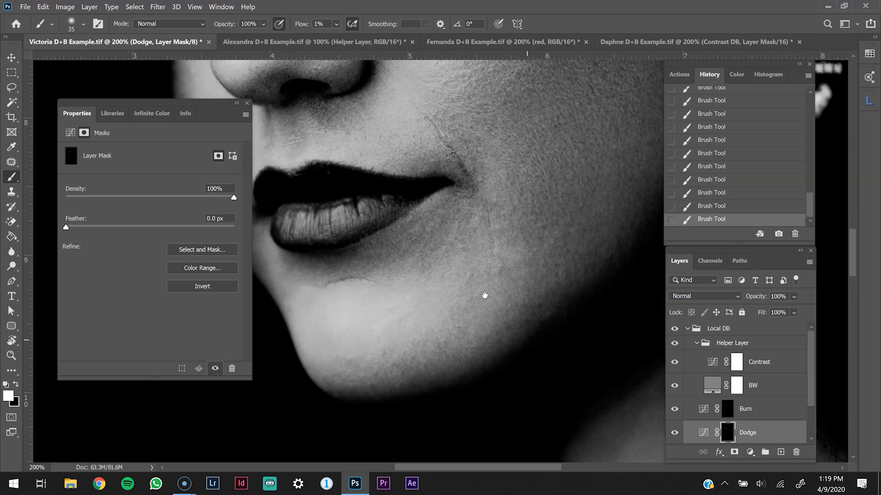
{"action": "key", "text": "bracketright"}
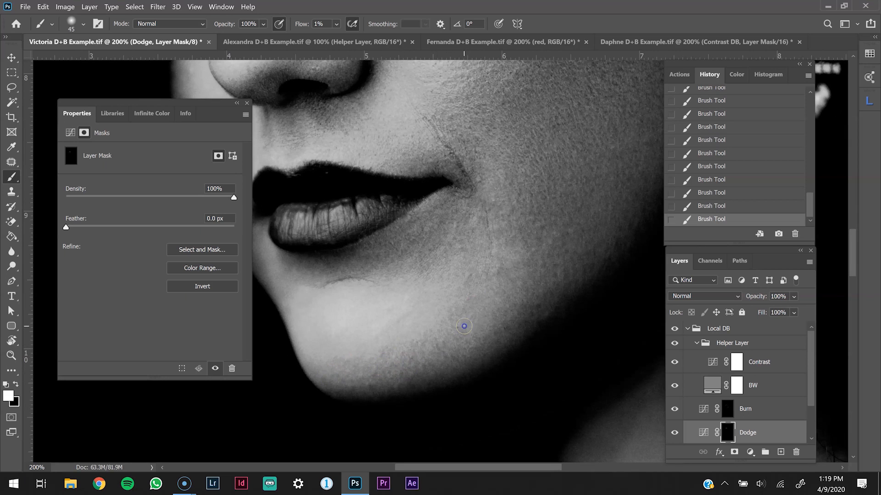
- Dodge the dark patches on the cheek at the far side of the face on the Dodge layer mask, with a 40 px brush
{"action": "left_click_drag", "start_coordinate": [543, 250], "coordinate": [572, 305]}
{"action": "left_click_drag", "start_coordinate": [477, 218], "coordinate": [559, 286]}
{"action": "mouse_move", "coordinate": [454, 201]}
{"action": "left_mouse_down"}
{"action": "mouse_move", "coordinate": [482, 342]}
{"action": "mouse_move", "coordinate": [504, 231]}
{"action": "mouse_move", "coordinate": [488, 236]}
{"action": "left_mouse_up"}
{"action": "key", "text": "bracketleft"}
{"action": "key", "text": "bracketleft"}
{"action": "key", "text": "bracketleft"}
{"action": "key", "text": "bracketright"}
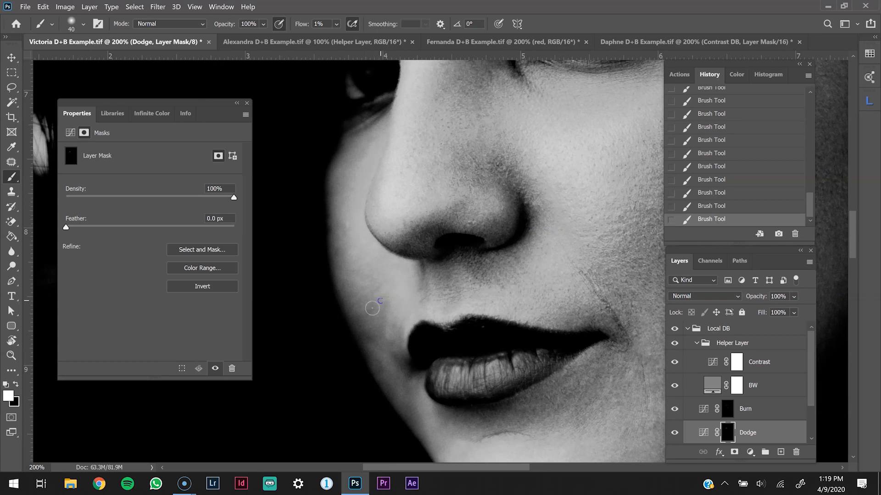
- Review the whole face at several zoom levels, and toggle the Helper Layer group and the Dodge layer for comparison
{"action": "scroll", "coordinate": [472, 277], "scroll_direction": "down", "scroll_amount": 2}
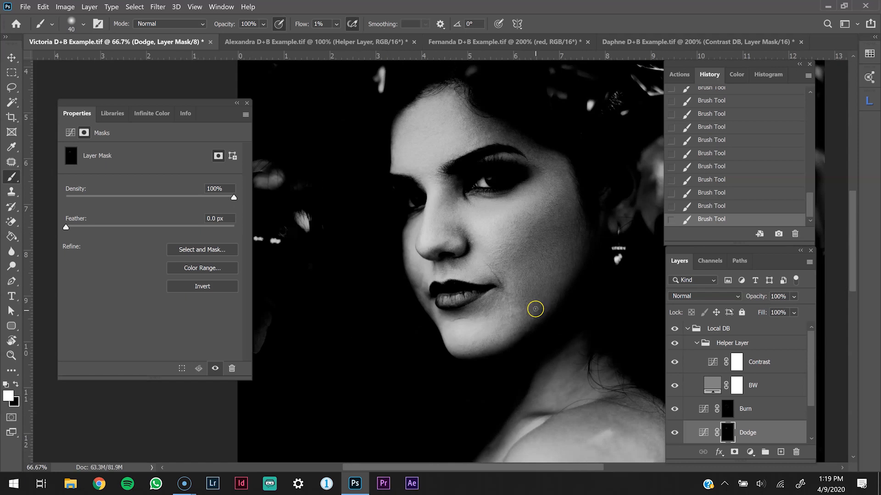
{"action": "scroll", "coordinate": [551, 249], "scroll_direction": "up", "scroll_amount": 1}
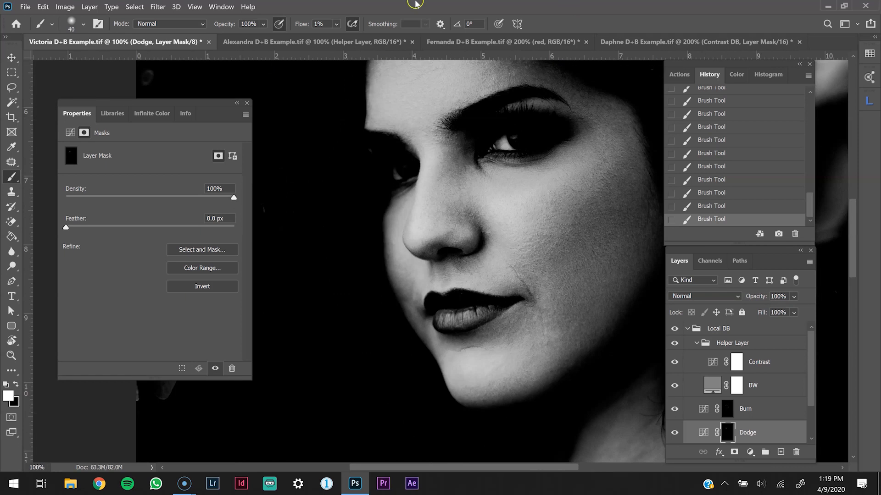
{"action": "mouse_move", "coordinate": [505, 197]}
{"action": "left_mouse_down"}
{"action": "mouse_move", "coordinate": [417, 232]}
{"action": "mouse_move", "coordinate": [440, 246]}
{"action": "left_mouse_up"}
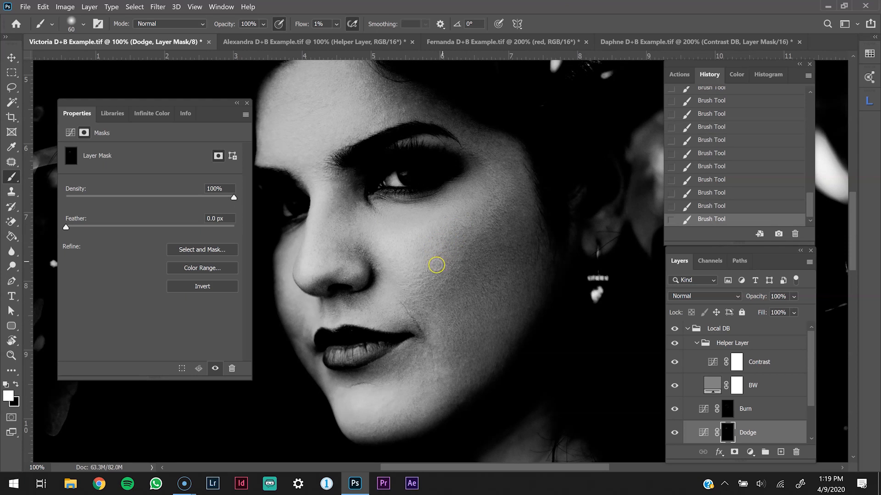
{"action": "left_click_drag", "start_coordinate": [515, 250], "coordinate": [524, 274]}
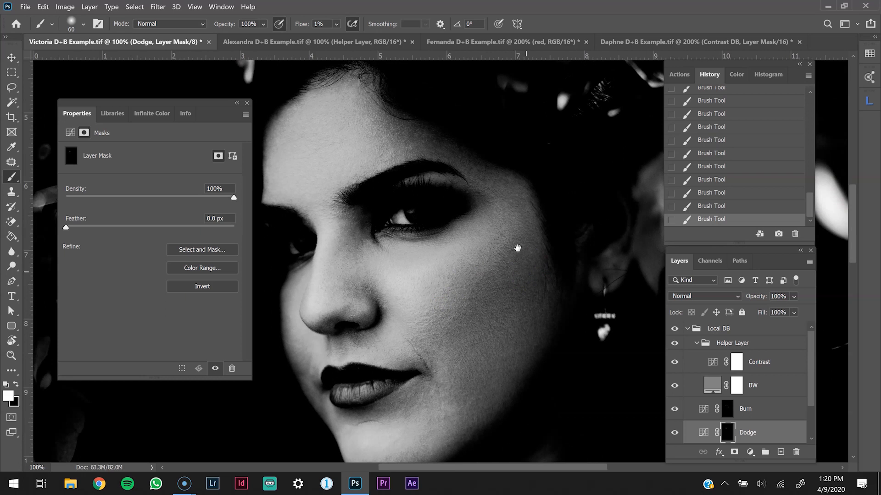
{"action": "left_click_drag", "start_coordinate": [438, 152], "coordinate": [410, 143]}
{"action": "left_click", "coordinate": [674, 343]}
{"action": "left_click", "coordinate": [675, 433]}
{"action": "key", "text": "ctrl+minus"}
{"action": "key", "text": "ctrl+minus"}
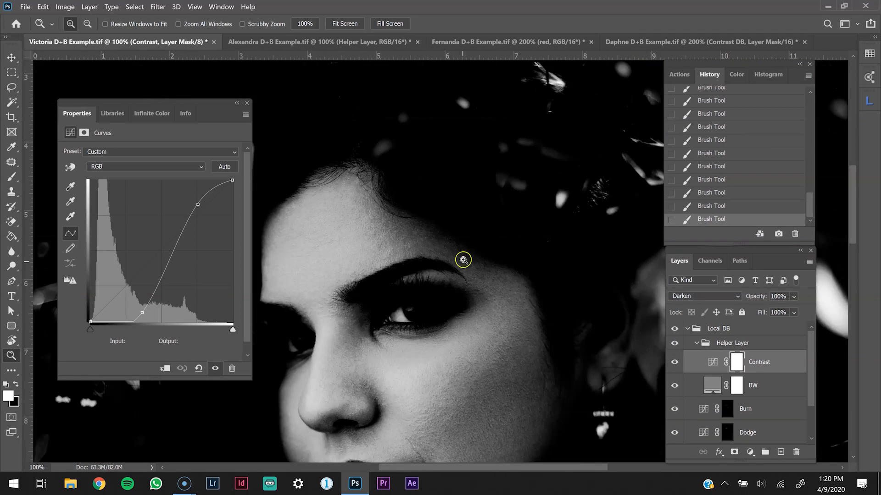
- Dodge the forehead above the eyebrow and the temple on the Dodge layer mask, enlarging the brush from 50 to 70 px
{"action": "left_click", "coordinate": [583, 408]}
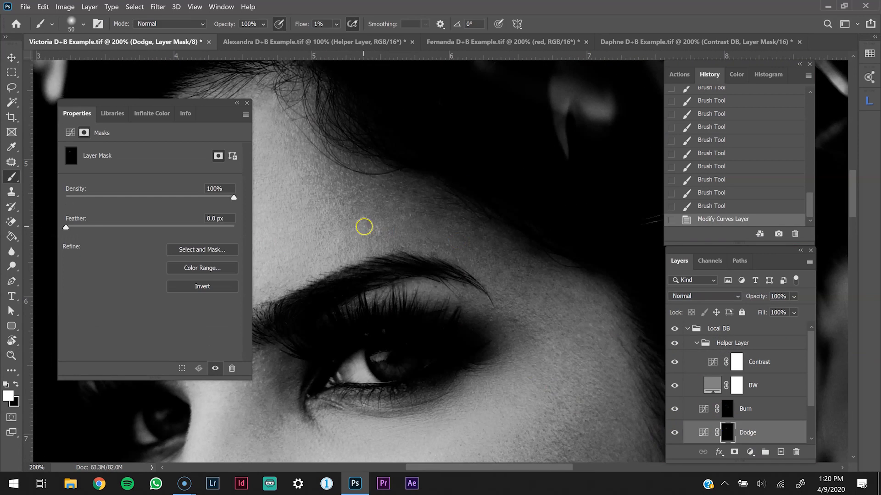
{"action": "mouse_move", "coordinate": [364, 227]}
{"action": "left_mouse_down"}
{"action": "mouse_move", "coordinate": [492, 255]}
{"action": "mouse_move", "coordinate": [431, 240]}
{"action": "mouse_move", "coordinate": [347, 199]}
{"action": "left_mouse_up"}
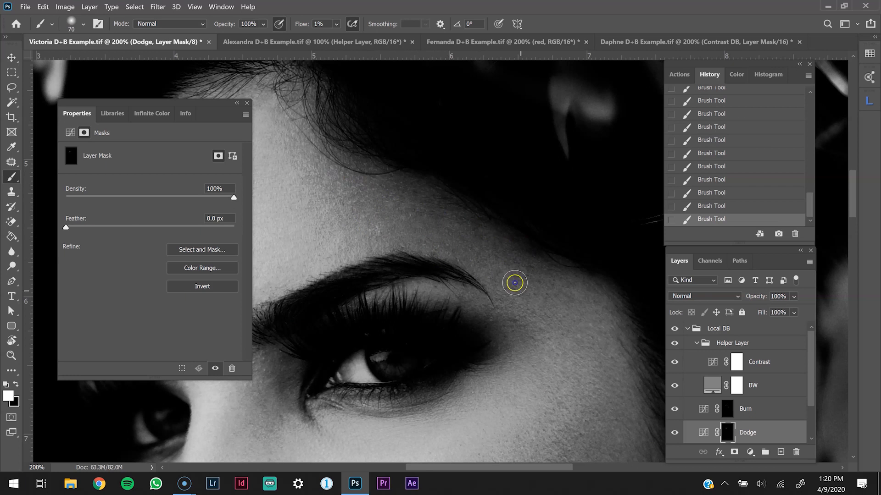
{"action": "left_click", "coordinate": [516, 283], "text": "alt"}
- Dodge the fine shadow between the upper lip and the smile line on the Dodge layer mask, with the brush reduced to 30 px
{"action": "left_click_drag", "start_coordinate": [497, 415], "coordinate": [435, 307]}
{"action": "left_click_drag", "start_coordinate": [409, 419], "coordinate": [456, 350]}
{"action": "left_click", "coordinate": [449, 350], "text": "ctrl"}
{"action": "key", "text": "["}
{"action": "key", "text": "["}
{"action": "key", "text": "["}
{"action": "key", "text": "["}
{"action": "key", "text": "["}
{"action": "key", "text": "["}
{"action": "key", "text": "["}
{"action": "key", "text": "["}
{"action": "key", "text": "["}
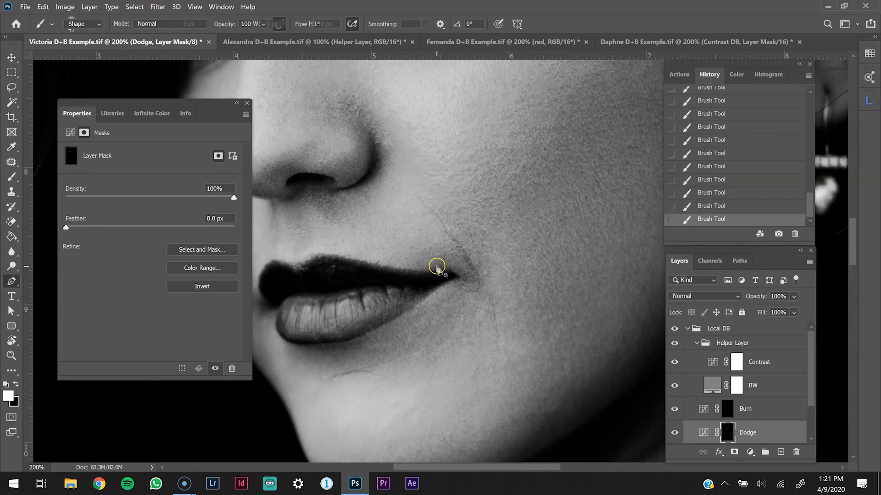
{"action": "key", "text": "["}
{"action": "key", "text": "["}
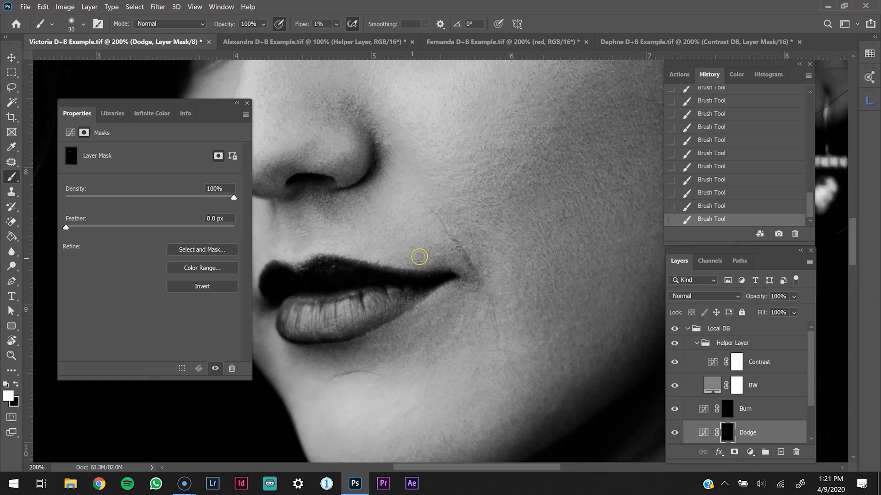
- Set the blend mode of the Contrast curves layer in the Helper Layer group to Overlay
{"action": "key", "text": "ctrl+minus"}
{"action": "key", "text": "ctrl+minus"}
{"action": "left_click", "coordinate": [759, 362]}
{"action": "left_click", "coordinate": [704, 296]}
{"action": "left_click", "coordinate": [739, 308]}
- Steepen the Contrast curve by shifting its shadow point further right and its highlight point to the left
{"action": "left_click_drag", "start_coordinate": [135, 306], "coordinate": [155, 321]}
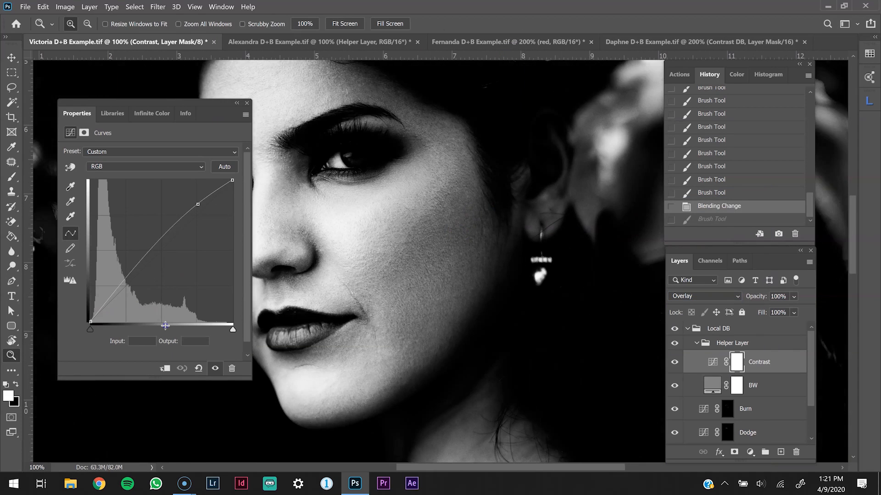
{"action": "left_click_drag", "start_coordinate": [198, 204], "coordinate": [180, 211]}
{"action": "left_click_drag", "start_coordinate": [156, 321], "coordinate": [152, 316]}
- Dodge the dark skin beside the outer end of the eyebrow on the Dodge layer mask with the Brush tool
{"action": "left_click", "coordinate": [728, 432]}
{"action": "left_click", "coordinate": [11, 177]}
{"action": "mouse_move", "coordinate": [429, 161]}
{"action": "left_mouse_down"}
{"action": "mouse_move", "coordinate": [430, 170]}
{"action": "mouse_move", "coordinate": [415, 116]}
{"action": "left_mouse_up"}
- Burn the light patches from the lower cheek towards the mouth corner on the Burn layer mask, with an 80 px brush
{"action": "key", "text": "["}
{"action": "key", "text": "bracketright"}
{"action": "key", "text": "bracketright"}
{"action": "key", "text": "bracketright"}
{"action": "key", "text": "bracketright"}
{"action": "left_click", "coordinate": [724, 410]}
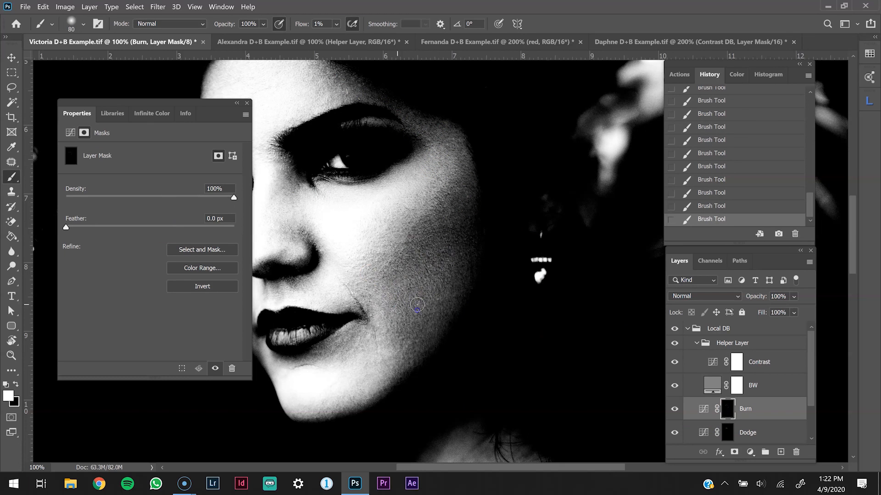
{"action": "mouse_move", "coordinate": [402, 294]}
{"action": "left_mouse_down"}
{"action": "mouse_move", "coordinate": [381, 319]}
{"action": "mouse_move", "coordinate": [393, 362]}
{"action": "mouse_move", "coordinate": [378, 384]}
{"action": "mouse_move", "coordinate": [350, 338]}
{"action": "mouse_move", "coordinate": [333, 351]}
{"action": "left_mouse_up"}
- Retouch the skin just below the mouth corner with a 35 px brush, on the Dodge mask and on the Burn mask
{"action": "left_click", "coordinate": [727, 437]}
{"action": "key", "text": "bracketleft"}
{"action": "key", "text": "bracketleft"}
{"action": "key", "text": "bracketleft"}
{"action": "left_click", "coordinate": [727, 410]}
{"action": "left_click_drag", "start_coordinate": [355, 322], "coordinate": [350, 331]}
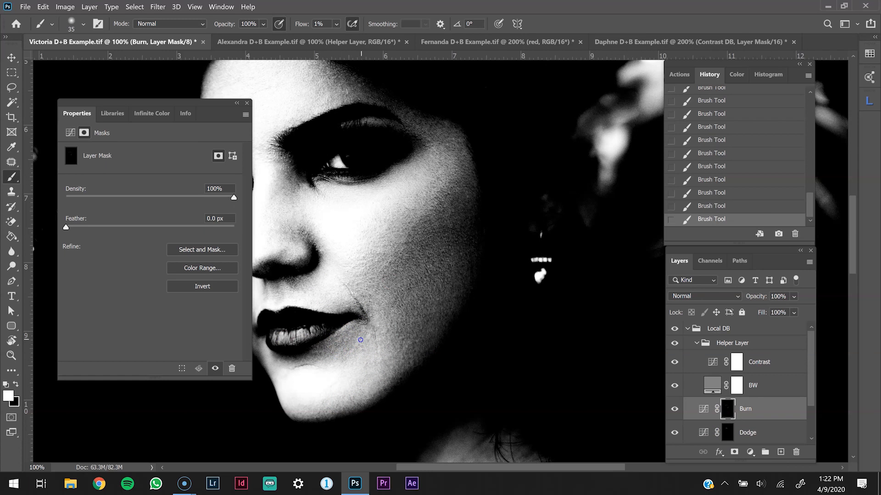
- Dodge the remaining dark areas in the middle of the cheek on the Dodge layer mask, with a 50 px brush
{"action": "left_click", "coordinate": [728, 433]}
{"action": "key", "text": "bracketright"}
{"action": "key", "text": "bracketright"}
{"action": "key", "text": "bracketright"}
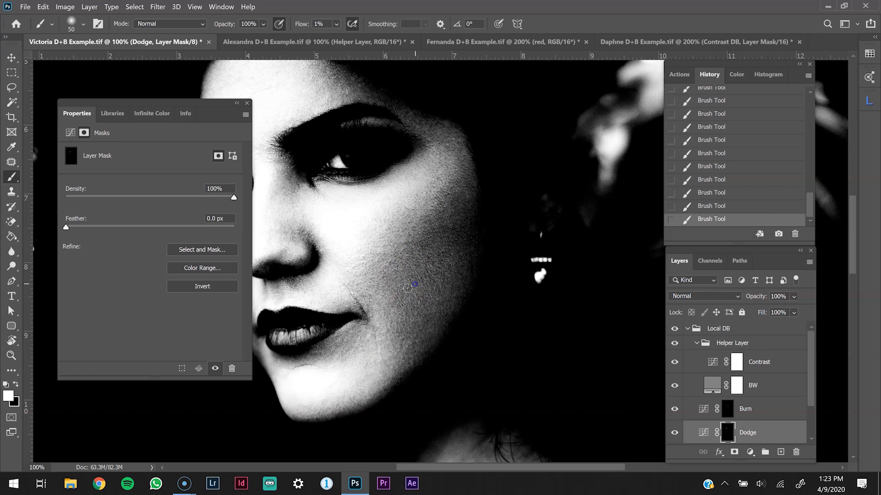
- Hide the Helper Layer group, toggle the Local DB group to compare before and after, and inspect the colour portrait at several zoom levels
{"action": "key", "text": "ctrl+minus"}
{"action": "key", "text": "ctrl+minus"}
{"action": "left_click", "coordinate": [675, 343]}
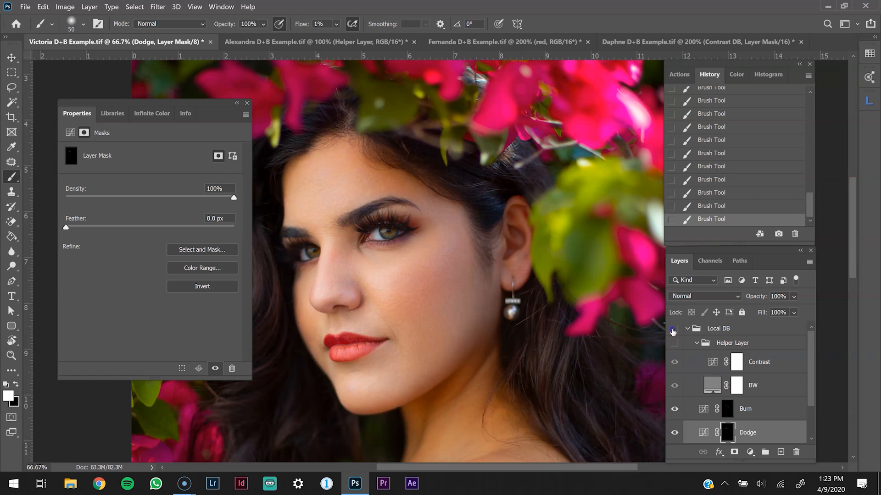
{"action": "key", "text": "ctrl+minus"}
{"action": "key", "text": "ctrl+plus"}
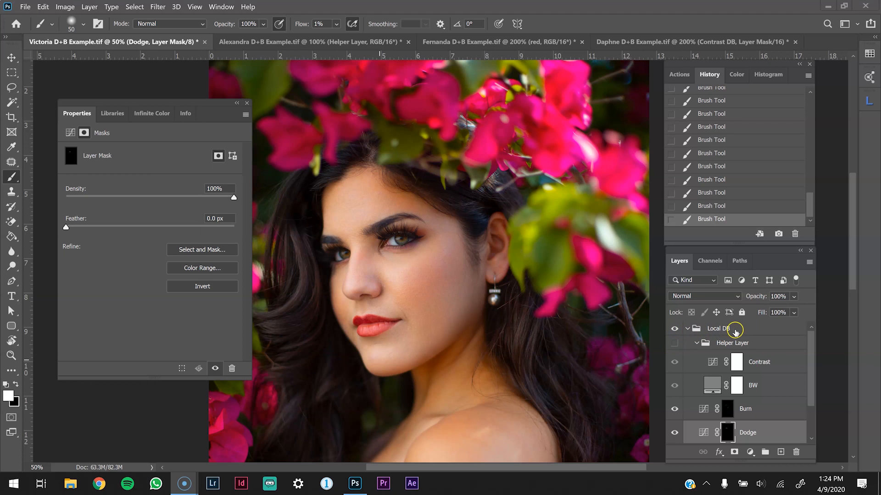
{"action": "left_click", "coordinate": [673, 330]}
{"action": "left_click", "coordinate": [674, 328]}
{"action": "left_click", "coordinate": [674, 328]}
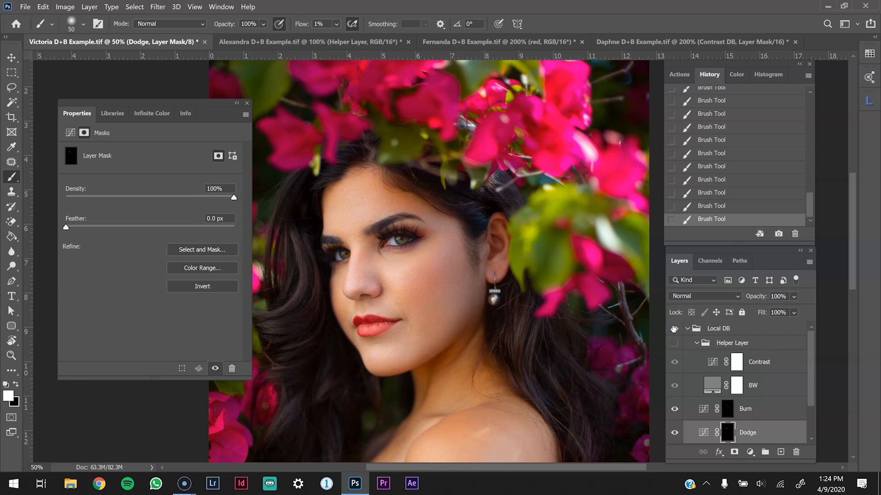
{"action": "left_click", "coordinate": [673, 328]}
{"action": "left_click", "coordinate": [674, 328]}
{"action": "key", "text": "z"}
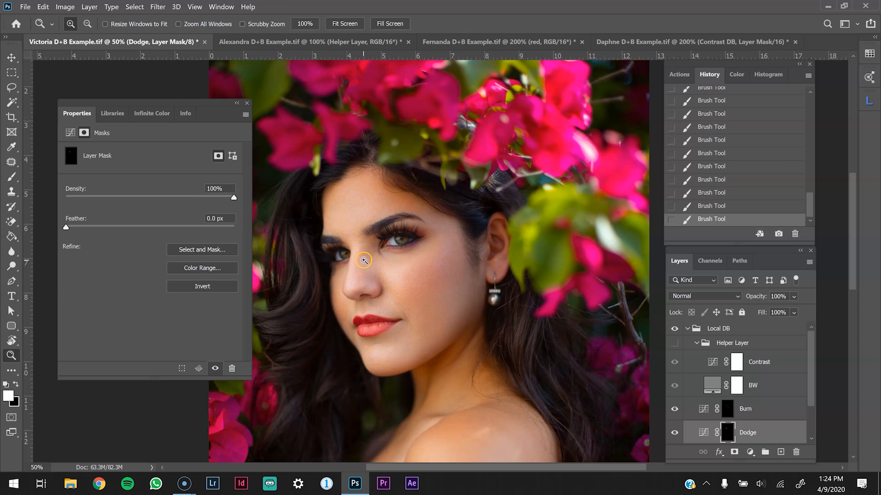
{"action": "left_click", "coordinate": [363, 262]}
{"action": "left_click", "coordinate": [355, 266]}
{"action": "left_click_drag", "start_coordinate": [364, 281], "coordinate": [396, 303]}
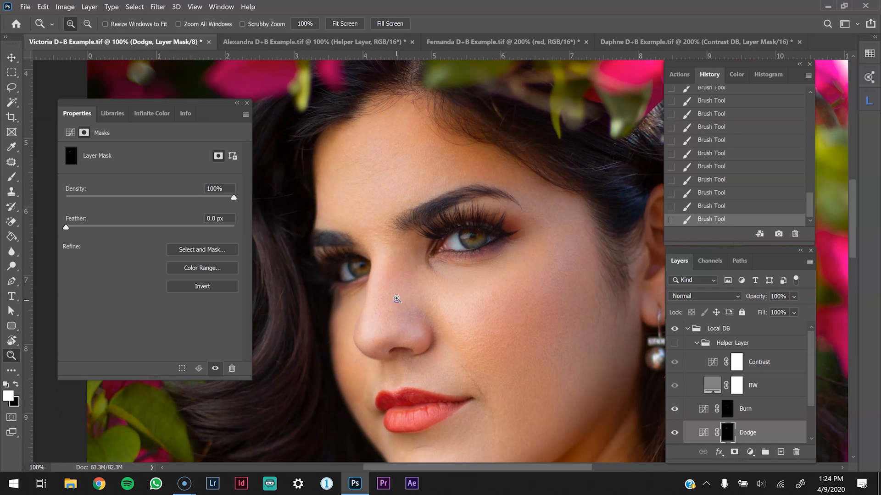
{"action": "left_click", "coordinate": [397, 299]}
{"action": "left_click", "coordinate": [411, 295], "text": "alt"}
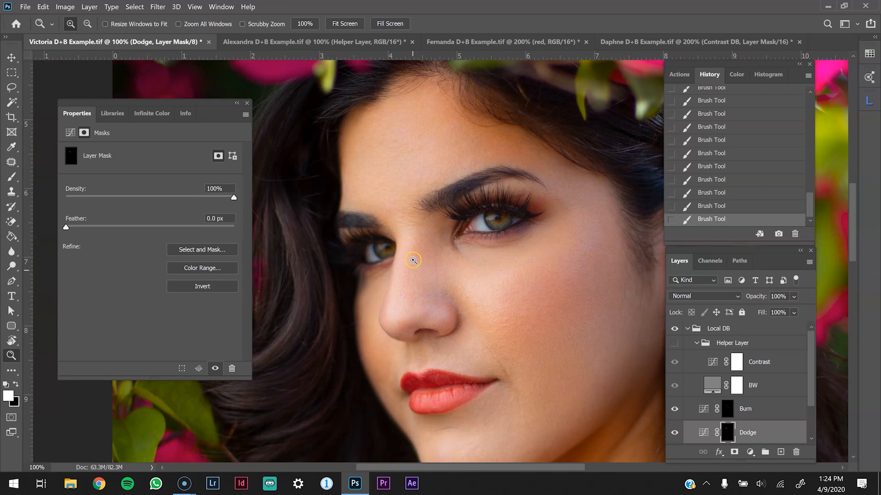
- Show the Helper Layer group again and set the blend mode of its Contrast curves layer to Multiply
{"action": "left_click", "coordinate": [675, 343]}
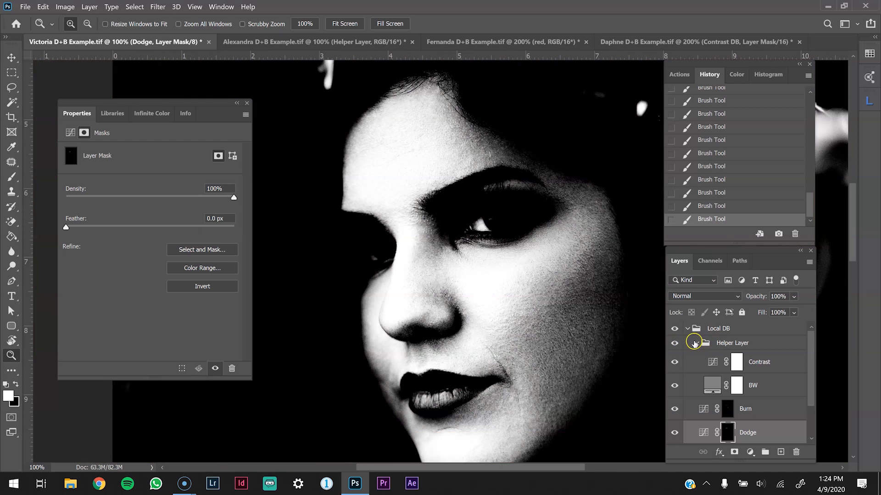
{"action": "left_click", "coordinate": [697, 343]}
{"action": "left_click", "coordinate": [703, 363]}
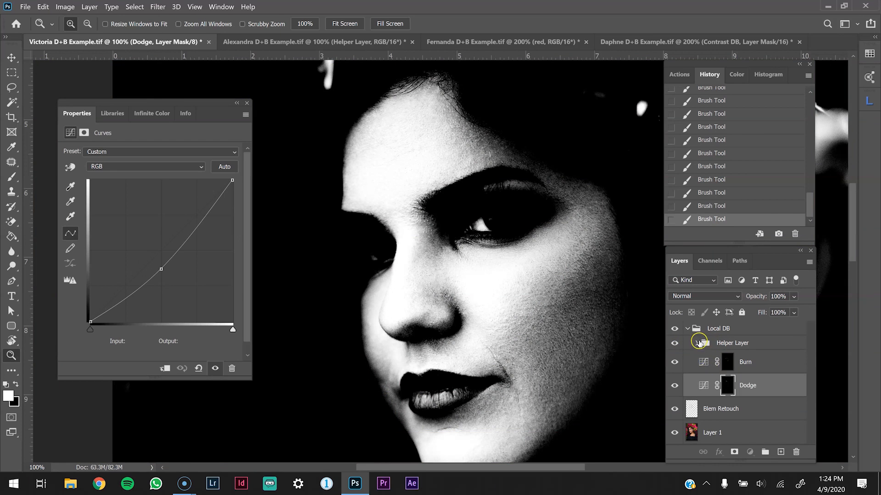
{"action": "left_click", "coordinate": [697, 344]}
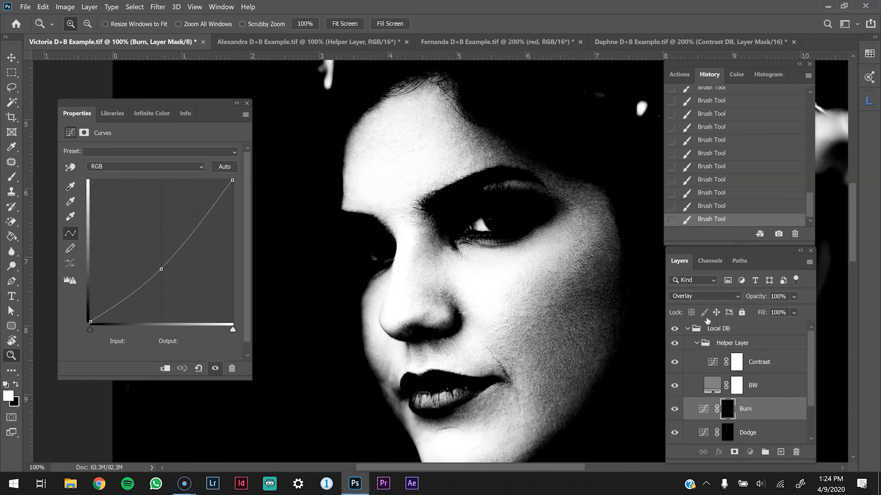
{"action": "left_click", "coordinate": [743, 363]}
{"action": "left_click", "coordinate": [704, 296]}
{"action": "left_click", "coordinate": [687, 225]}
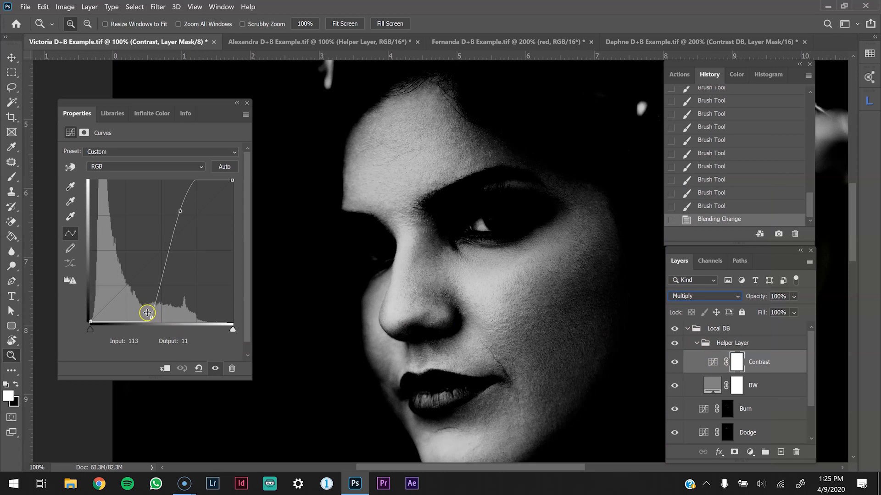
- Reshape the Contrast layer's curve, setting the shadow point to input 109, output 10 and moving the highlight point slightly right
{"action": "left_click_drag", "start_coordinate": [151, 318], "coordinate": [136, 312]}
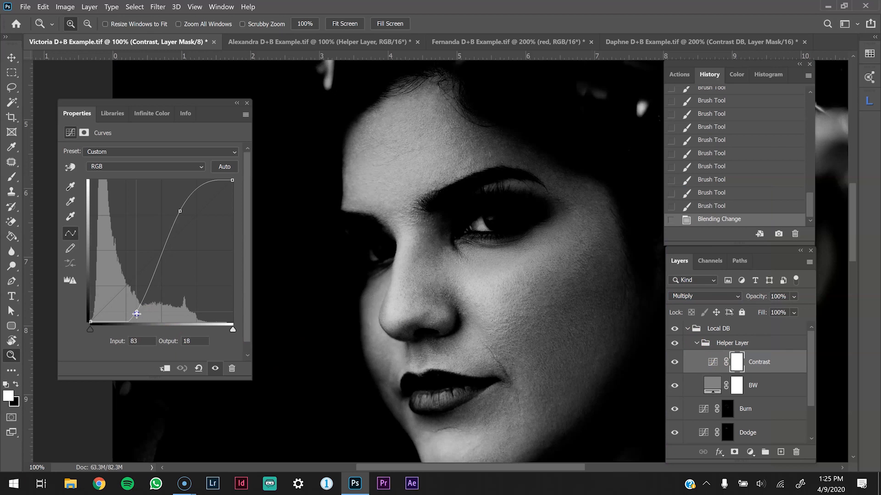
{"action": "left_click_drag", "start_coordinate": [179, 209], "coordinate": [188, 214]}
{"action": "left_click_drag", "start_coordinate": [140, 314], "coordinate": [152, 317]}
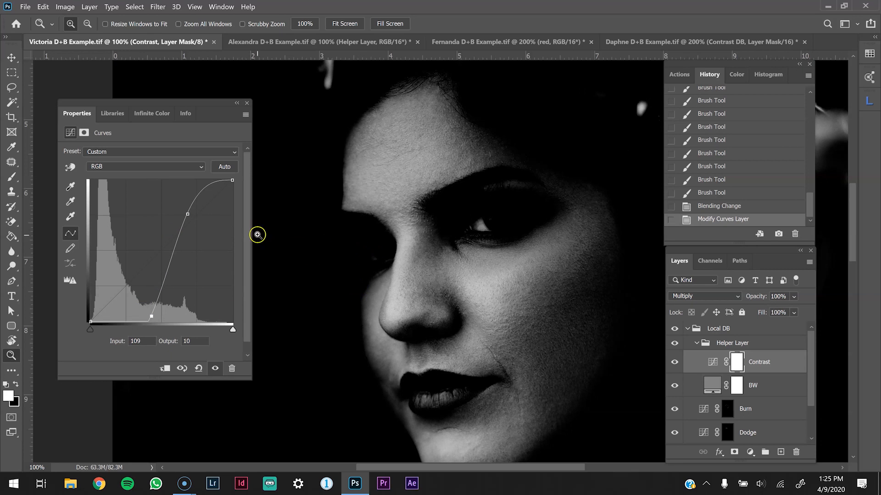
- Burn the bright patches between the inner eye corner and the nose on the Burn layer mask with a small brush
{"action": "left_click", "coordinate": [426, 271]}
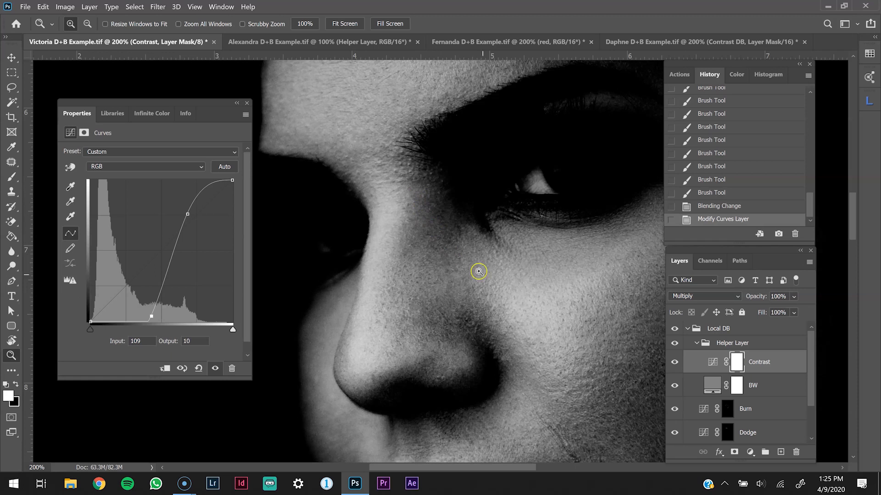
{"action": "left_click", "coordinate": [727, 433]}
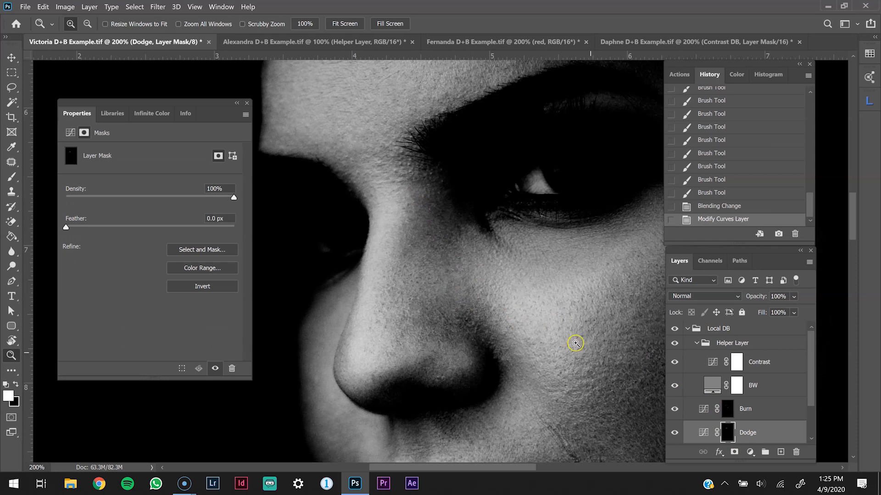
{"action": "left_click", "coordinate": [728, 410]}
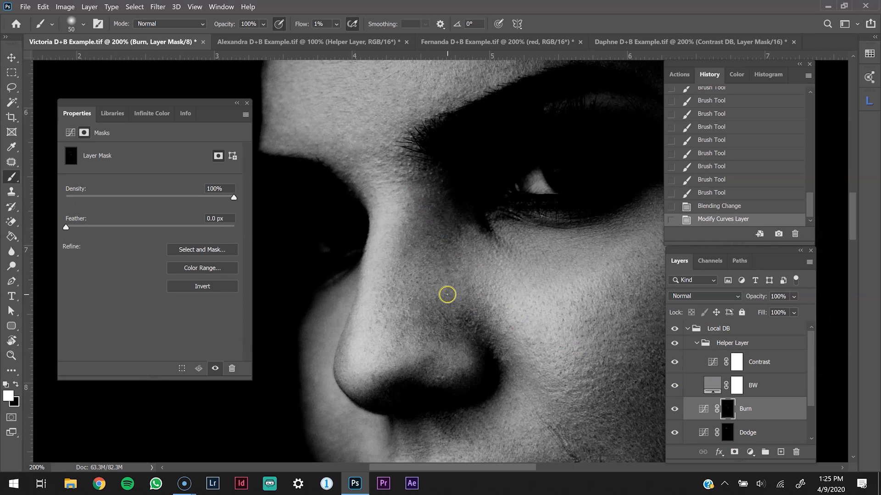
{"action": "key", "text": "bracketleft"}
{"action": "key", "text": "bracketleft"}
{"action": "key", "text": "bracketleft"}
{"action": "key", "text": "bracketleft"}
{"action": "key", "text": "bracketleft"}
{"action": "key", "text": "bracketleft"}
{"action": "left_click_drag", "start_coordinate": [458, 274], "coordinate": [455, 276]}
{"action": "left_click_drag", "start_coordinate": [450, 275], "coordinate": [417, 292]}
{"action": "key", "text": "bracketright"}
{"action": "mouse_move", "coordinate": [407, 287]}
{"action": "left_mouse_down"}
{"action": "mouse_move", "coordinate": [412, 262]}
{"action": "mouse_move", "coordinate": [421, 292]}
{"action": "mouse_move", "coordinate": [437, 287]}
{"action": "mouse_move", "coordinate": [429, 262]}
{"action": "mouse_move", "coordinate": [412, 278]}
{"action": "left_mouse_up"}
- Burn the bright spots along the side and bridge of the nose with a 35 px brush on the Burn mask
{"action": "key", "text": "bracketright"}
{"action": "key", "text": "bracketright"}
{"action": "left_click_drag", "start_coordinate": [411, 310], "coordinate": [399, 310]}
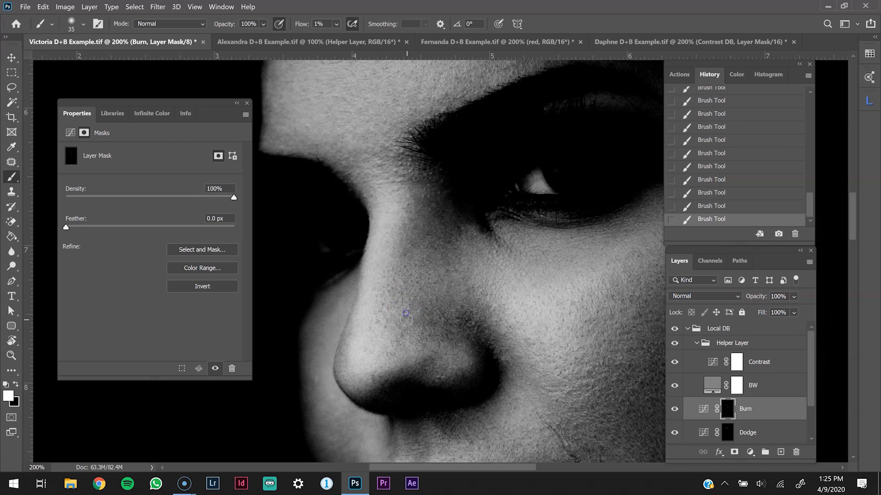
{"action": "mouse_move", "coordinate": [403, 263]}
{"action": "left_mouse_down"}
{"action": "mouse_move", "coordinate": [401, 282]}
{"action": "mouse_move", "coordinate": [420, 269]}
{"action": "mouse_move", "coordinate": [422, 289]}
{"action": "mouse_move", "coordinate": [455, 276]}
{"action": "mouse_move", "coordinate": [462, 283]}
{"action": "mouse_move", "coordinate": [439, 272]}
{"action": "mouse_move", "coordinate": [411, 282]}
{"action": "mouse_move", "coordinate": [423, 251]}
{"action": "left_mouse_up"}
{"action": "left_click_drag", "start_coordinate": [406, 207], "coordinate": [409, 203]}
{"action": "left_click_drag", "start_coordinate": [399, 285], "coordinate": [405, 283]}
{"action": "mouse_move", "coordinate": [413, 284]}
{"action": "left_mouse_down"}
{"action": "mouse_move", "coordinate": [427, 296]}
{"action": "mouse_move", "coordinate": [444, 280]}
{"action": "left_mouse_up"}
- Dodge the dark areas along the side of the nose up to the bridge on the Dodge layer mask, varying the brush size
{"action": "left_click", "coordinate": [728, 432]}
{"action": "key", "text": "["}
{"action": "key", "text": "["}
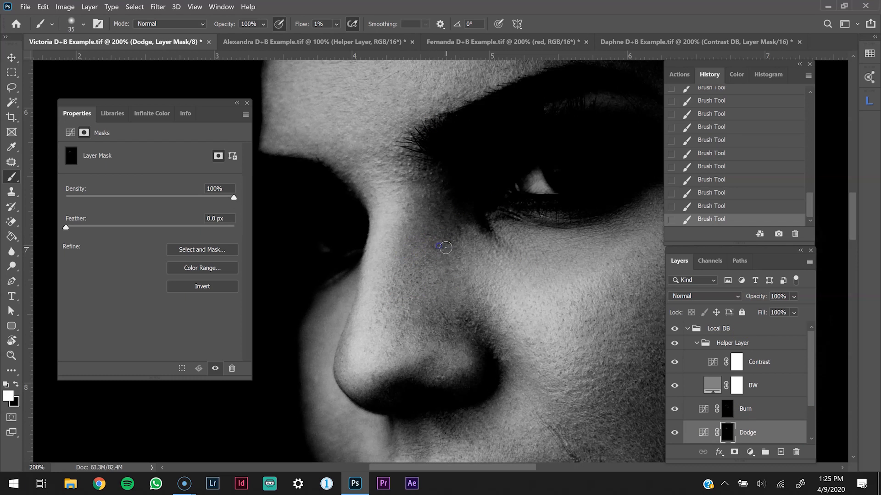
{"action": "mouse_move", "coordinate": [451, 239]}
{"action": "left_mouse_down"}
{"action": "mouse_move", "coordinate": [429, 254]}
{"action": "mouse_move", "coordinate": [435, 259]}
{"action": "left_mouse_up"}
{"action": "key", "text": "bracketright"}
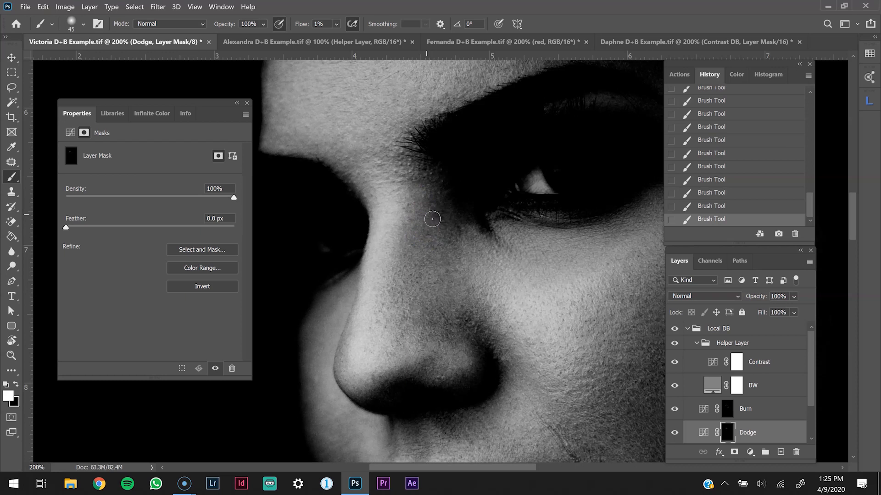
{"action": "key", "text": "bracketleft"}
{"action": "key", "text": "bracketleft"}
{"action": "mouse_move", "coordinate": [418, 319]}
{"action": "left_mouse_down"}
{"action": "mouse_move", "coordinate": [439, 335]}
{"action": "mouse_move", "coordinate": [443, 315]}
{"action": "mouse_move", "coordinate": [449, 330]}
{"action": "mouse_move", "coordinate": [453, 295]}
{"action": "mouse_move", "coordinate": [448, 258]}
{"action": "mouse_move", "coordinate": [418, 267]}
{"action": "left_mouse_up"}
{"action": "key", "text": "bracketright"}
{"action": "key", "text": "bracketright"}
{"action": "mouse_move", "coordinate": [436, 242]}
{"action": "left_mouse_down"}
{"action": "mouse_move", "coordinate": [445, 264]}
{"action": "mouse_move", "coordinate": [424, 234]}
{"action": "mouse_move", "coordinate": [413, 248]}
{"action": "mouse_move", "coordinate": [416, 206]}
{"action": "left_mouse_up"}
- Hide the Helper Layer group and toggle the Local DB group repeatedly to compare the colour portrait before and after
{"action": "key", "text": "ctrl+minus"}
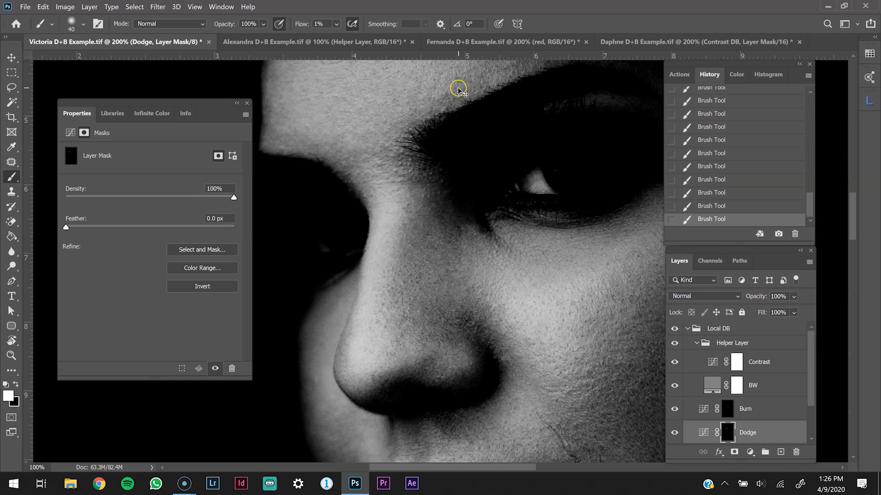
{"action": "key", "text": "ctrl+minus"}
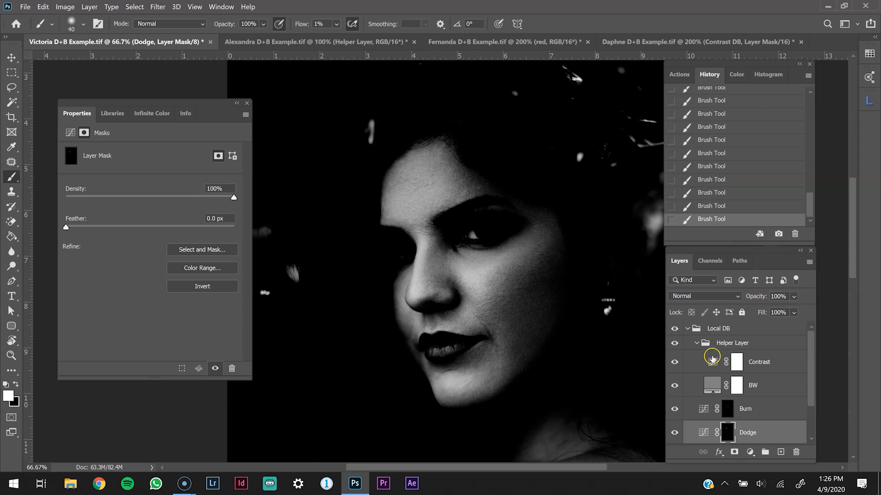
{"action": "left_click", "coordinate": [674, 343]}
{"action": "left_click", "coordinate": [673, 327]}
{"action": "left_click", "coordinate": [673, 326]}
{"action": "left_click", "coordinate": [673, 326]}
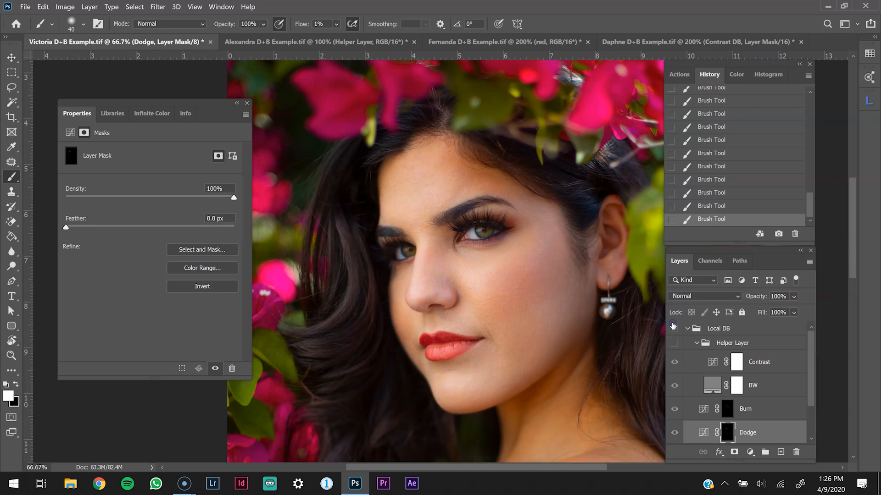
{"action": "left_click", "coordinate": [672, 326]}
{"action": "left_click", "coordinate": [673, 326]}
{"action": "left_click", "coordinate": [673, 326]}
{"action": "left_click", "coordinate": [673, 327]}
{"action": "left_click", "coordinate": [674, 327]}
{"action": "left_click", "coordinate": [674, 328]}
{"action": "left_click", "coordinate": [674, 328]}
{"action": "left_click", "coordinate": [675, 329]}
{"action": "left_click", "coordinate": [674, 328]}
{"action": "key", "text": "ctrl+minus"}
{"action": "key", "text": "ctrl+minus"}
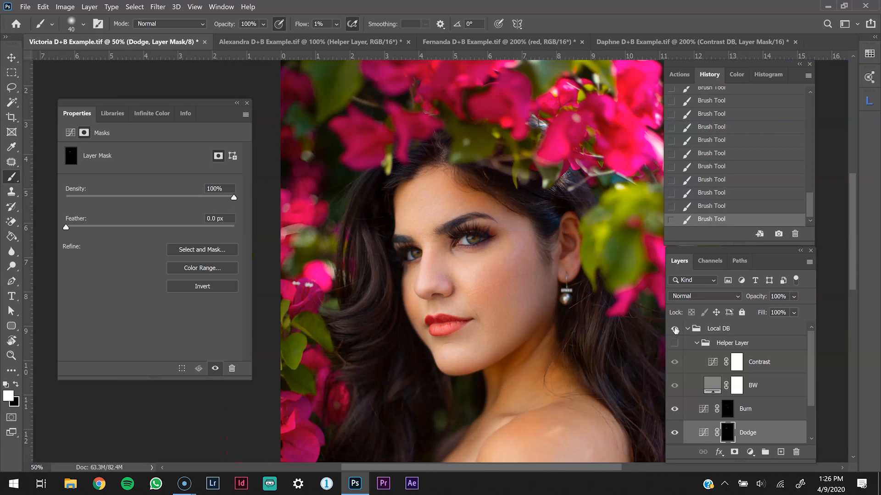
- Show the Helper Layer group again and dodge the dark patches on the shoulder with a 70 to 100 px brush on the Dodge mask
{"action": "key", "text": "ctrl+plus"}
{"action": "scroll", "coordinate": [541, 370], "scroll_direction": "down", "scroll_amount": 2}
{"action": "key", "text": "z"}
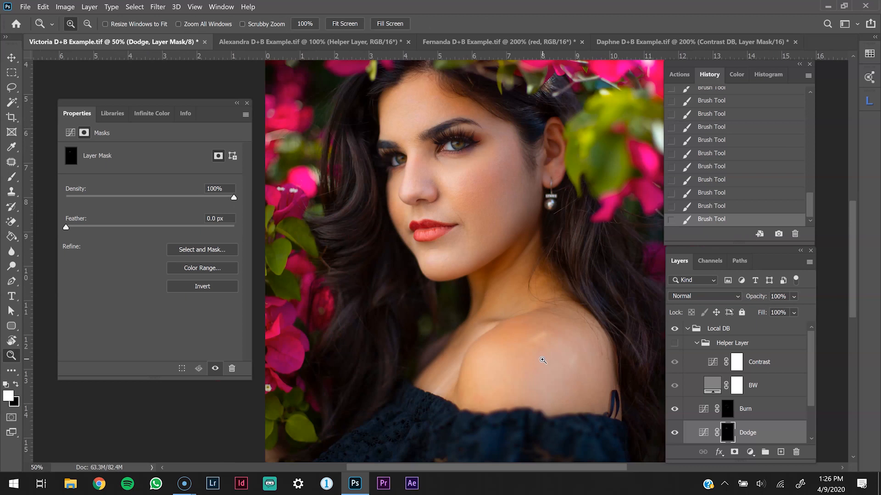
{"action": "left_click", "coordinate": [535, 359]}
{"action": "left_click_drag", "start_coordinate": [534, 359], "coordinate": [476, 335]}
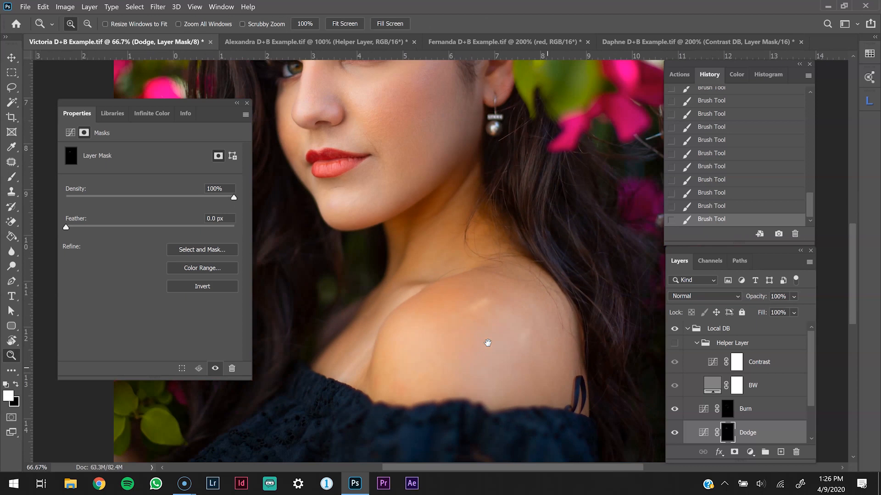
{"action": "left_click", "coordinate": [676, 343]}
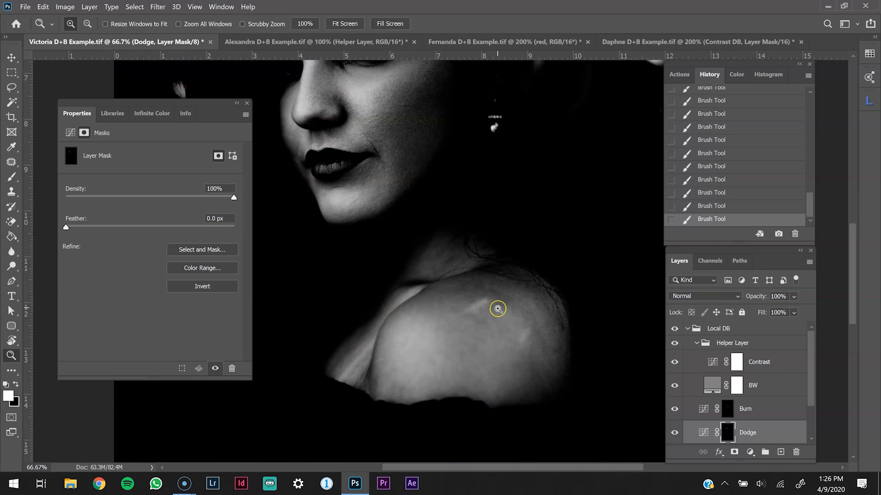
{"action": "left_click", "coordinate": [475, 333]}
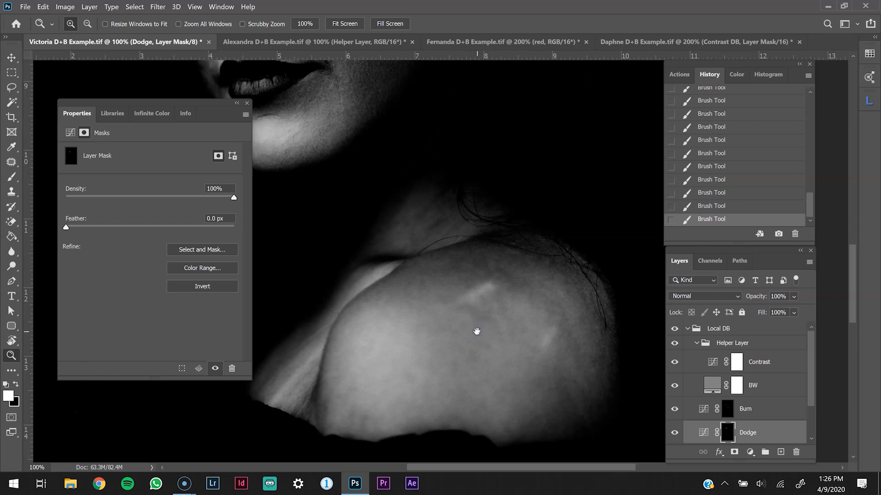
{"action": "key", "text": "b"}
{"action": "key", "text": "bracketright"}
{"action": "key", "text": "bracketright"}
{"action": "key", "text": "bracketright"}
{"action": "key", "text": "bracketright"}
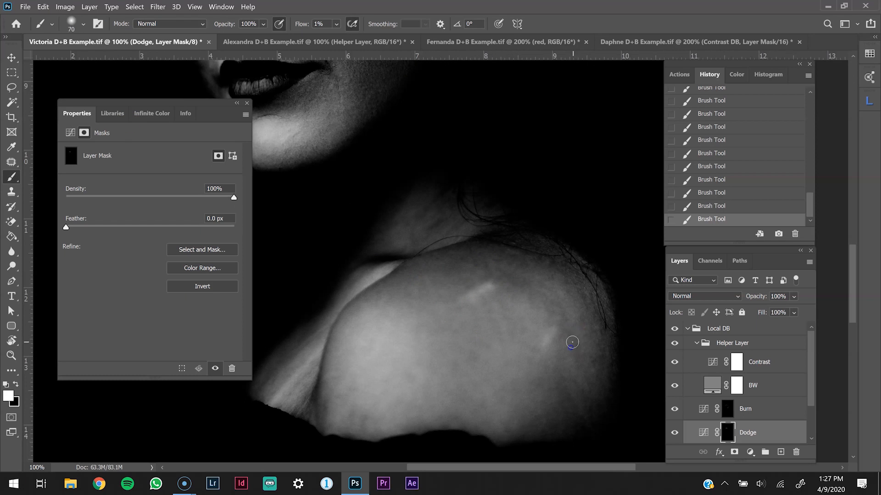
{"action": "key", "text": "bracketleft"}
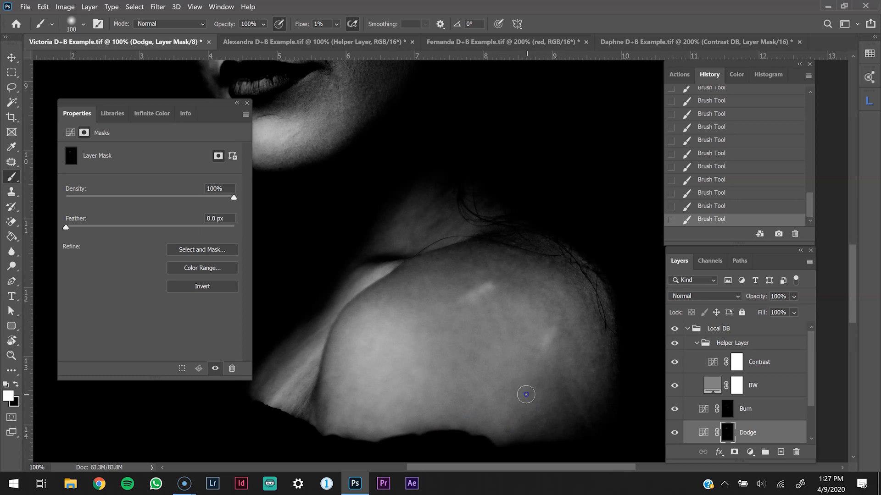
{"action": "key", "text": "bracketright"}
{"action": "key", "text": "bracketright"}
- Dodge the dark areas on the chest beside the shoulder with a 50 px brush on the Dodge mask
{"action": "left_click_drag", "start_coordinate": [557, 315], "coordinate": [671, 326]}
{"action": "key", "text": "bracketleft"}
{"action": "key", "text": "bracketleft"}
{"action": "key", "text": "bracketleft"}
{"action": "key", "text": "bracketleft"}
{"action": "left_click_drag", "start_coordinate": [391, 371], "coordinate": [379, 408]}
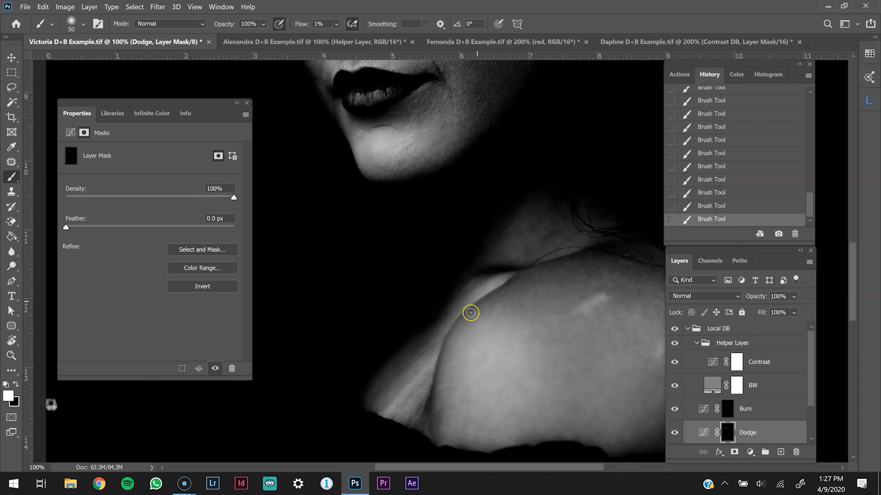
- Dodge the dark areas at the base of the neck with a 70 px brush on the Dodge mask
{"action": "left_click_drag", "start_coordinate": [509, 268], "coordinate": [458, 325]}
{"action": "key", "text": "bracketright"}
{"action": "key", "text": "bracketright"}
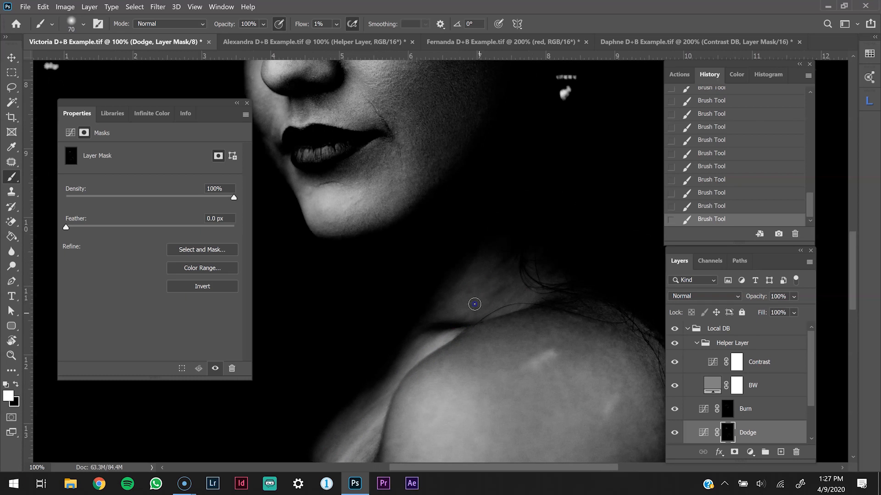
{"action": "mouse_move", "coordinate": [503, 292]}
{"action": "left_mouse_down"}
{"action": "mouse_move", "coordinate": [477, 280]}
{"action": "mouse_move", "coordinate": [500, 296]}
{"action": "mouse_move", "coordinate": [464, 315]}
{"action": "mouse_move", "coordinate": [442, 311]}
{"action": "mouse_move", "coordinate": [461, 281]}
{"action": "mouse_move", "coordinate": [483, 275]}
{"action": "mouse_move", "coordinate": [490, 283]}
{"action": "mouse_move", "coordinate": [477, 312]}
{"action": "mouse_move", "coordinate": [511, 287]}
{"action": "mouse_move", "coordinate": [581, 347]}
{"action": "mouse_move", "coordinate": [528, 329]}
{"action": "mouse_move", "coordinate": [588, 330]}
{"action": "left_mouse_up"}
- Hide the Helper Layer group and review the whole portrait in colour
{"action": "key", "text": "ctrl+minus"}
{"action": "key", "text": "ctrl+minus"}
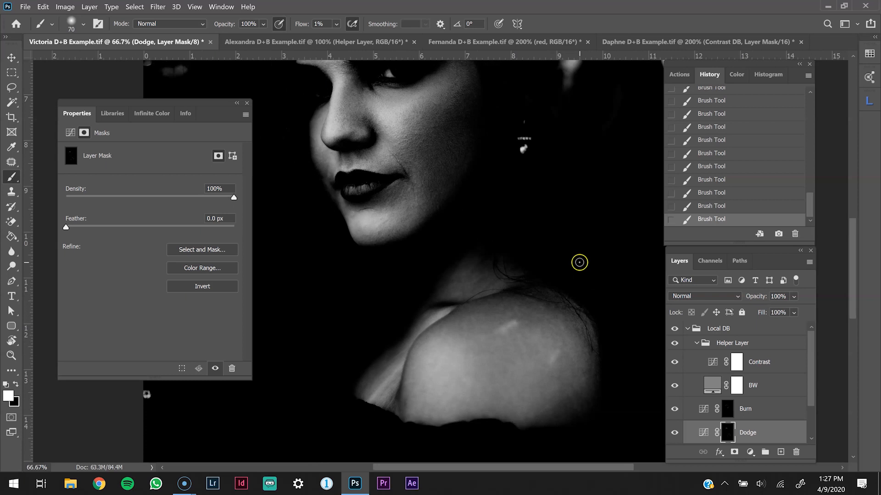
{"action": "left_click", "coordinate": [674, 343]}
{"action": "key", "text": "ctrl+minus"}
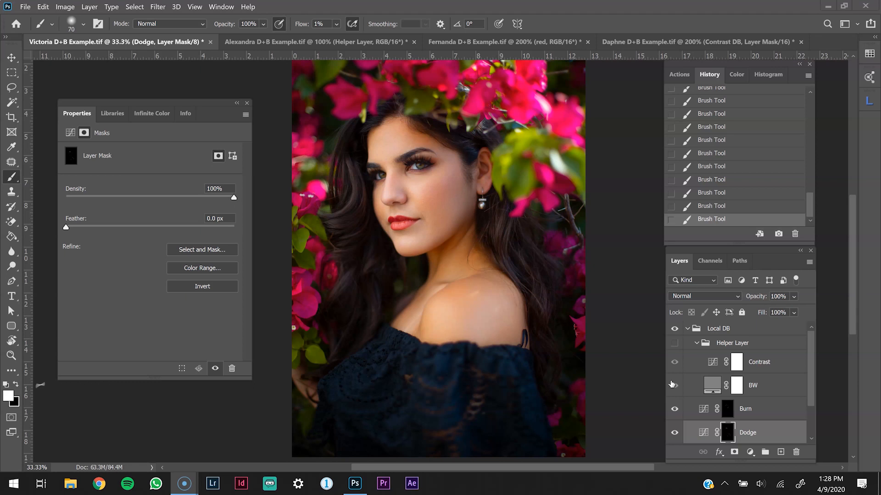
- Add a Curves adjustment layer above the Burn layer and brighten its midtones from input 127 to output 160
{"action": "left_click", "coordinate": [770, 410]}
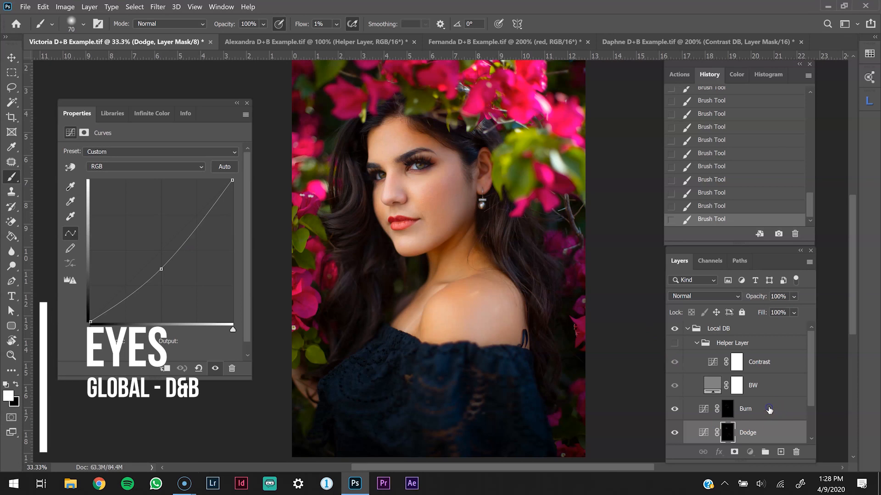
{"action": "left_click", "coordinate": [769, 410]}
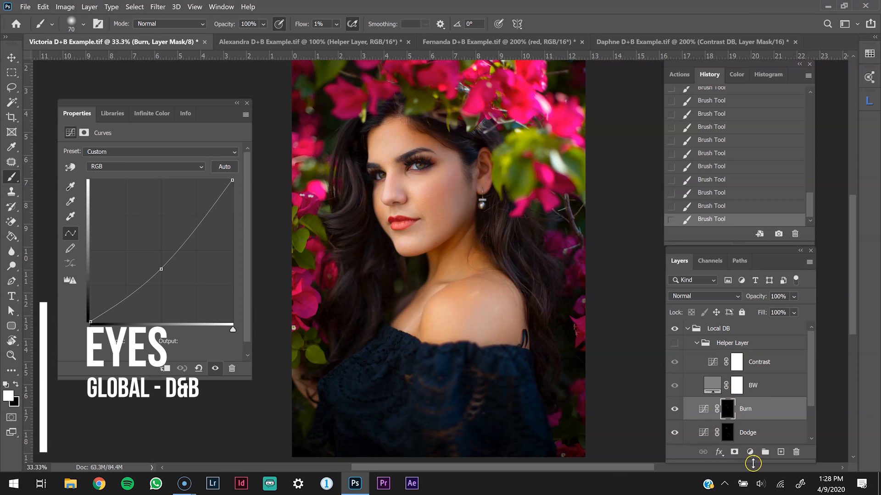
{"action": "left_click", "coordinate": [750, 452]}
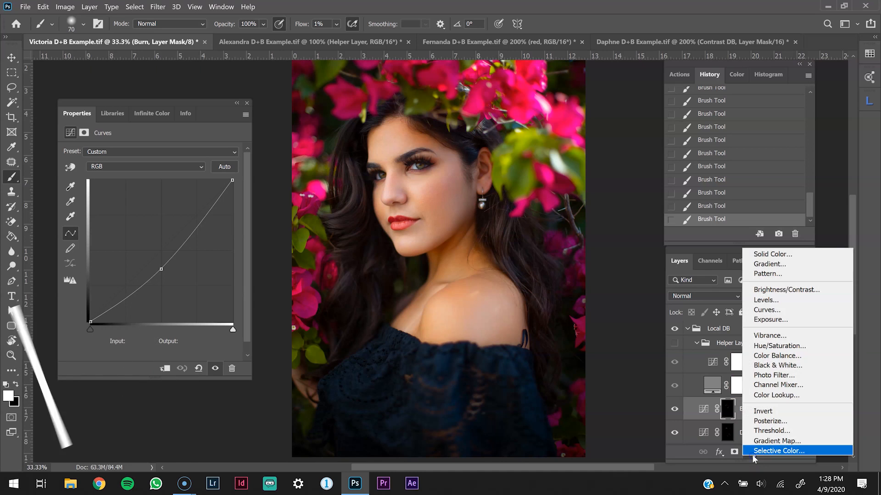
{"action": "left_click", "coordinate": [770, 311]}
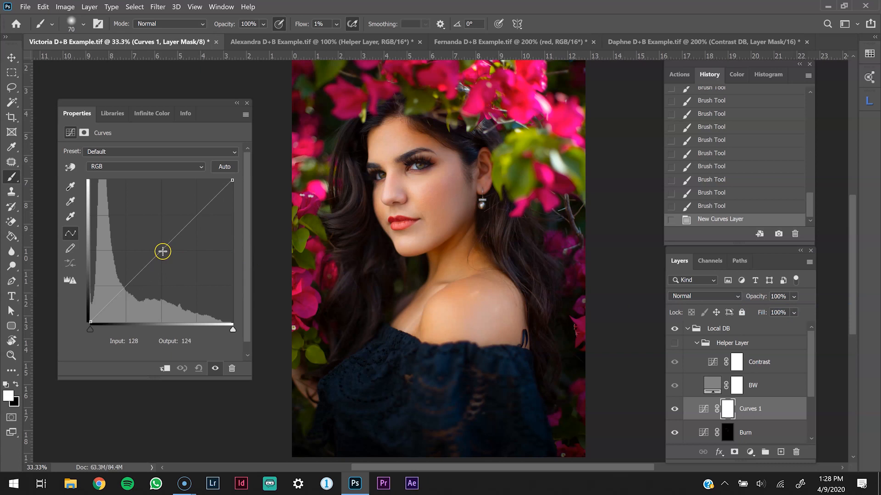
{"action": "left_click_drag", "start_coordinate": [161, 249], "coordinate": [162, 233]}
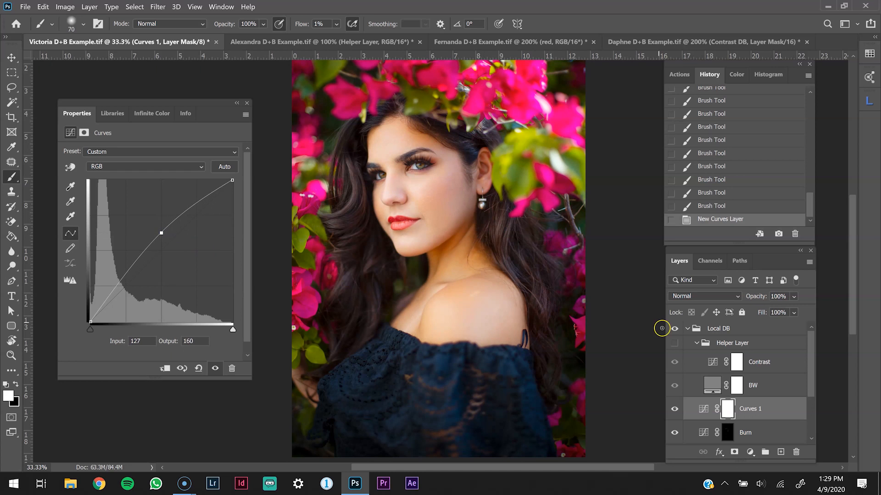
- Invert the new Curves layer's mask to black and rename the layer G Dodge
{"action": "left_click", "coordinate": [728, 411]}
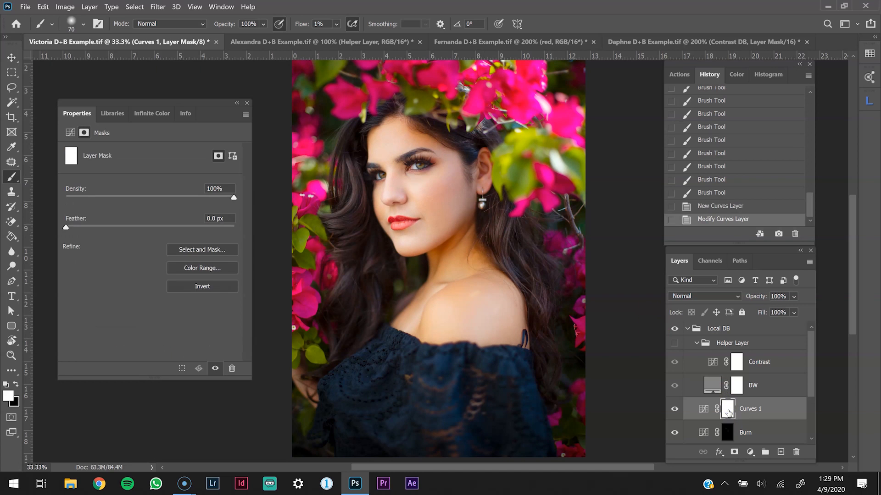
{"action": "key", "text": "ctrl+i"}
{"action": "left_click", "coordinate": [749, 412]}
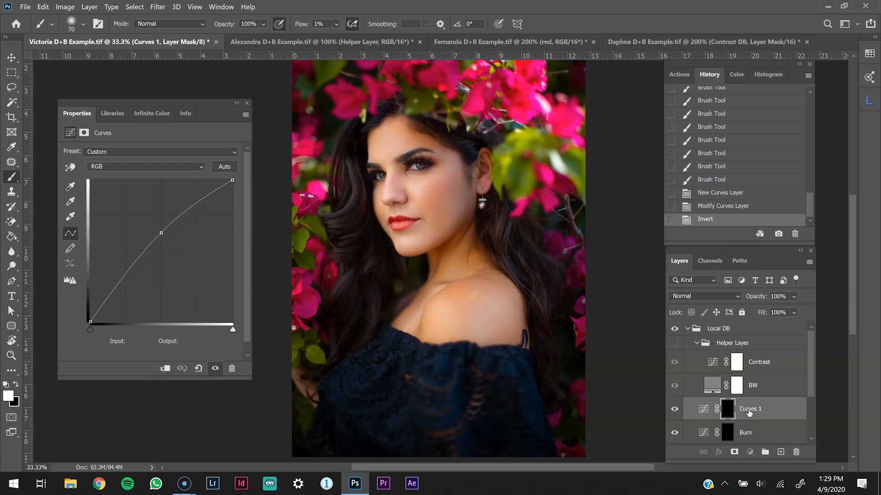
{"action": "double_click", "coordinate": [750, 409]}
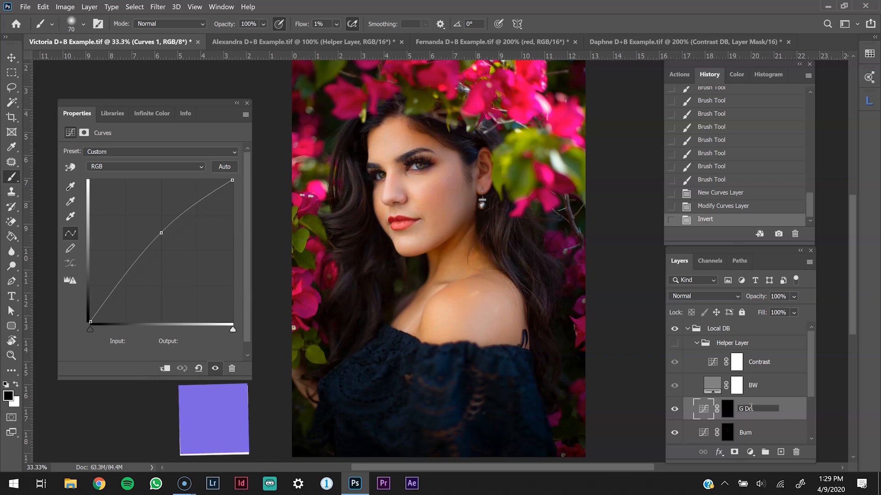
{"action": "key", "text": "Return"}
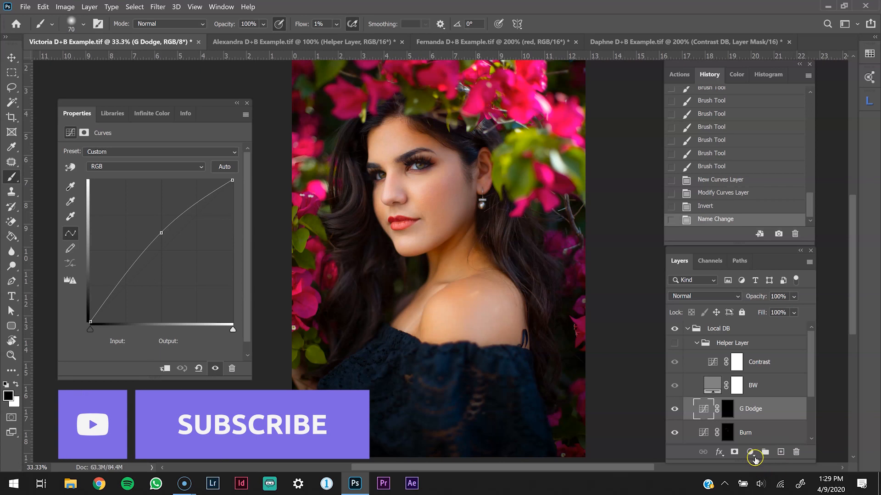
- Add another Curves layer above G Dodge, darken its midtones from input 128 to output 99, and rename it G Burn
{"action": "left_click", "coordinate": [750, 452]}
{"action": "left_click", "coordinate": [769, 307]}
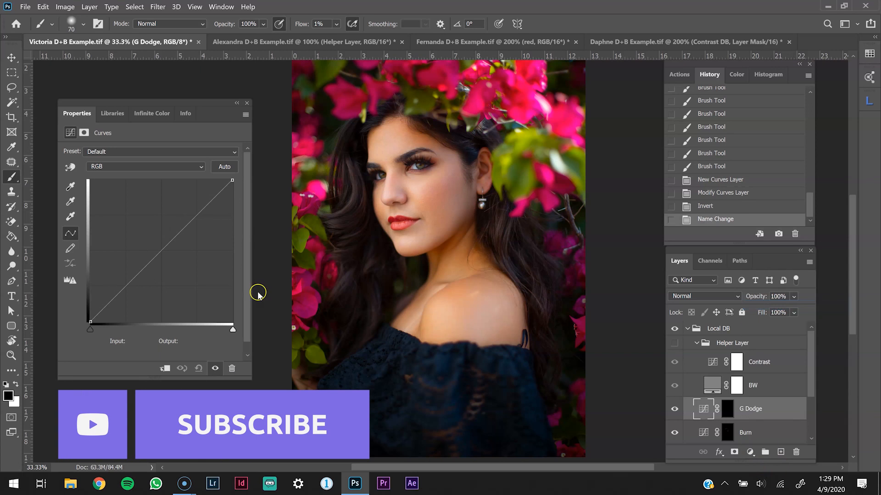
{"action": "left_click_drag", "start_coordinate": [162, 251], "coordinate": [162, 267]}
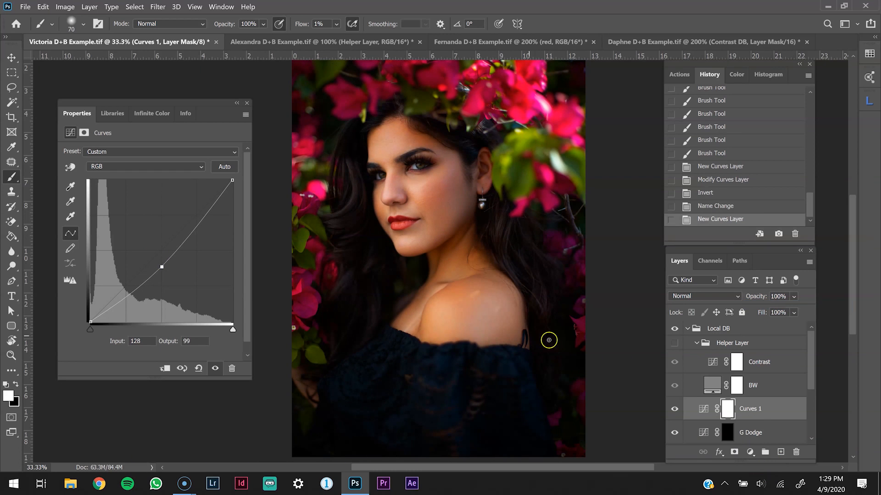
{"action": "double_click", "coordinate": [750, 409]}
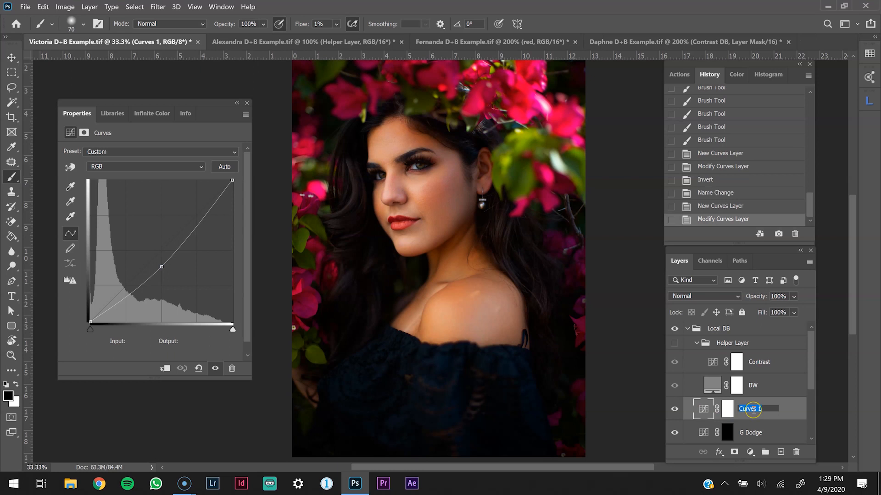
{"action": "type", "text": "G Burn"}
{"action": "key", "text": "Return"}
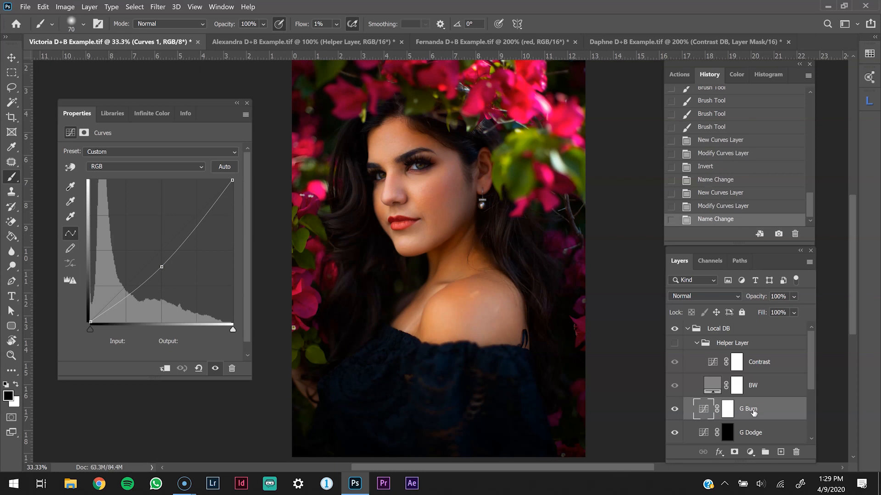
- Invert the G Burn layer's mask to black, and target the G Dodge mask with the brush flow set to 4%
{"action": "left_click", "coordinate": [727, 410]}
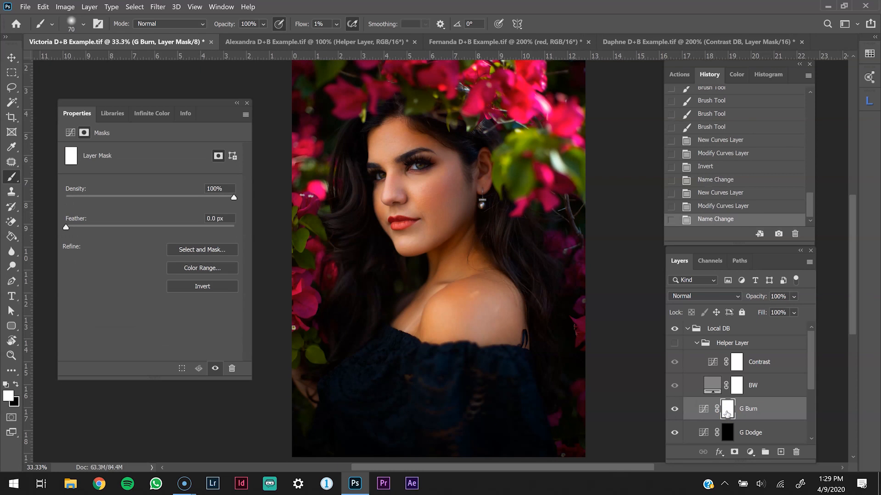
{"action": "key", "text": "ctrl+i"}
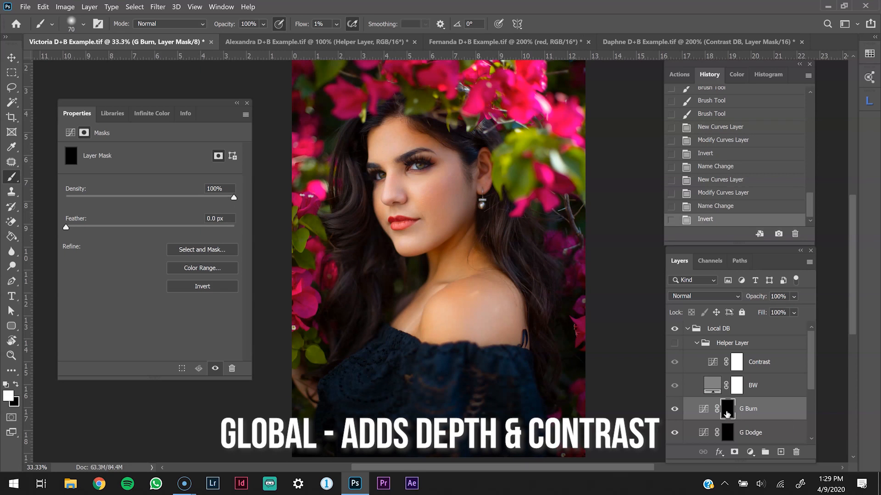
{"action": "left_click", "coordinate": [730, 435]}
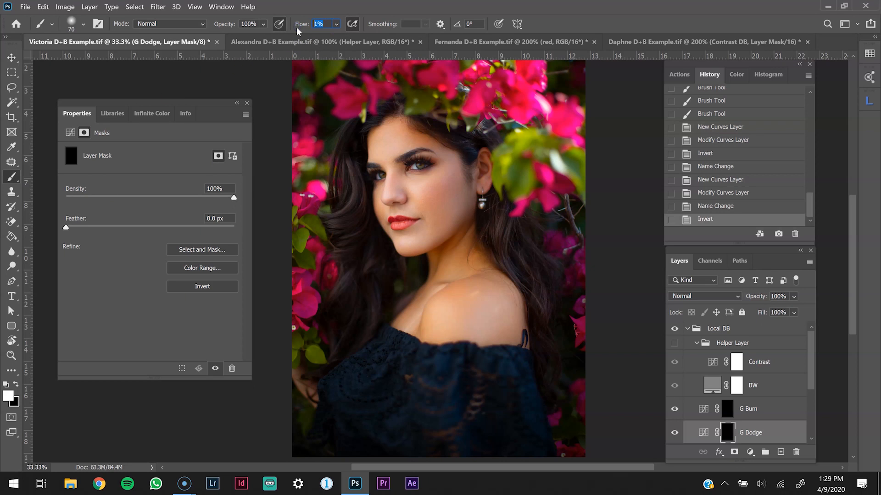
{"action": "key", "text": "Return"}
{"action": "left_click", "coordinate": [758, 427]}
- Dodge the forehead and the cheek highlight below the eye on the G Dodge mask with a white brush at size 300
{"action": "key", "text": "z"}
{"action": "left_click", "coordinate": [391, 125]}
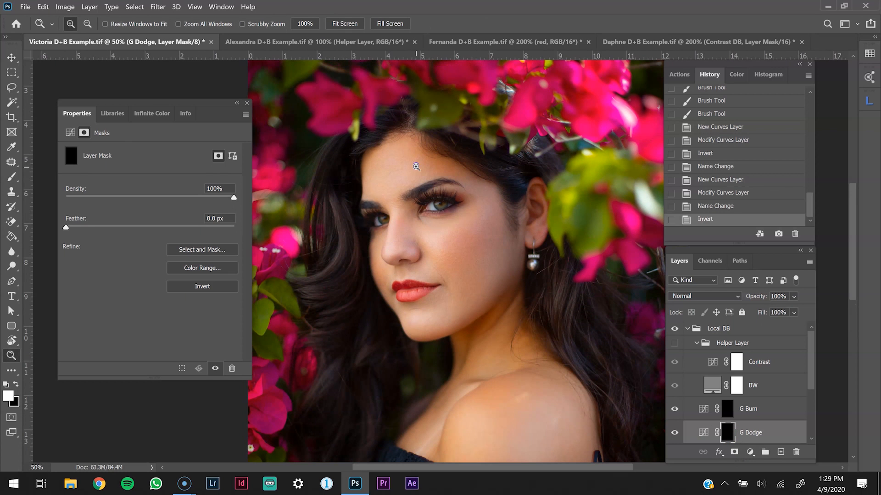
{"action": "key", "text": "b"}
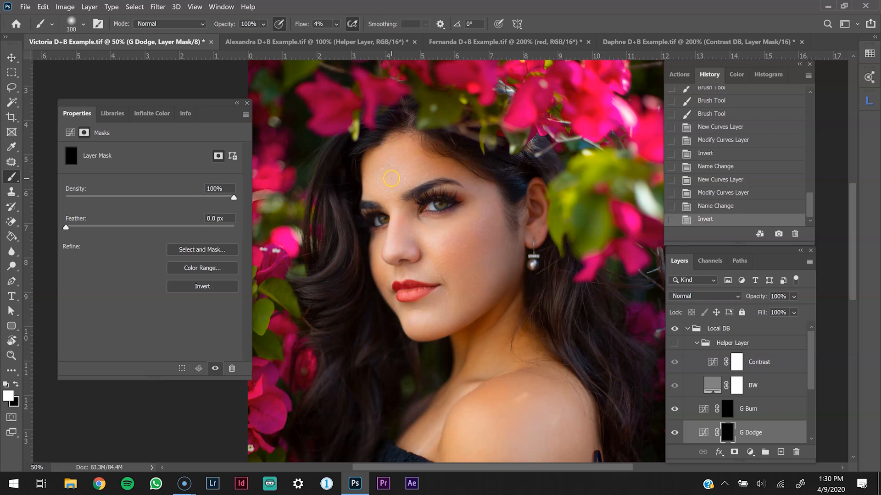
{"action": "left_click_drag", "start_coordinate": [388, 179], "coordinate": [394, 177]}
{"action": "left_click_drag", "start_coordinate": [394, 178], "coordinate": [390, 182]}
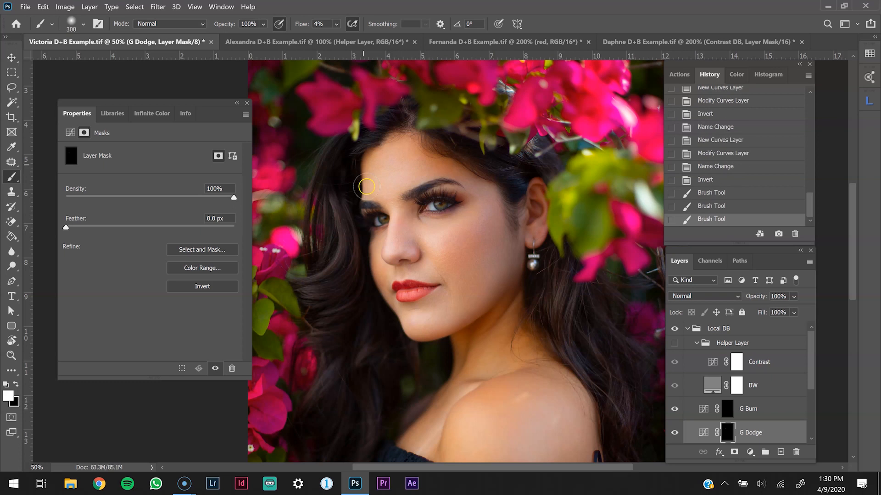
{"action": "left_click_drag", "start_coordinate": [447, 228], "coordinate": [451, 225]}
{"action": "left_click_drag", "start_coordinate": [433, 229], "coordinate": [459, 218]}
- Dodge the skin just above the upper lip with small white brush strokes, ending at brush size 80
{"action": "key", "text": "]"}
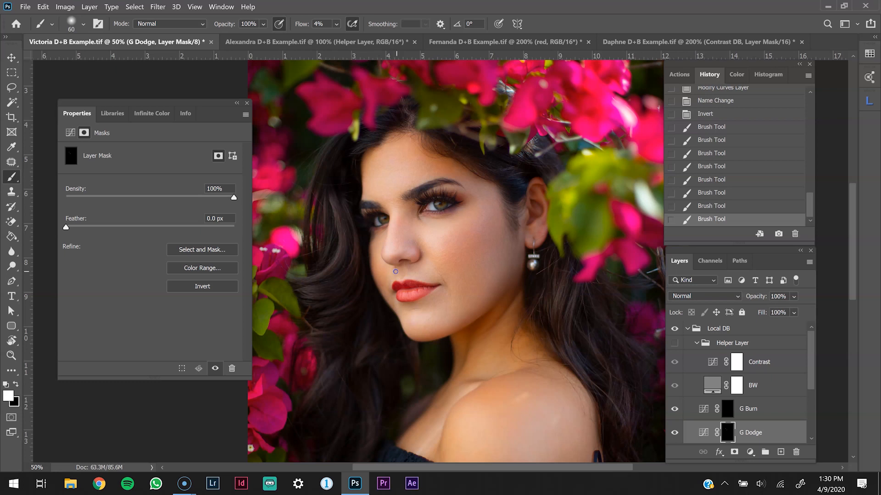
{"action": "left_click", "coordinate": [406, 273]}
{"action": "key", "text": "]"}
{"action": "left_click", "coordinate": [408, 270]}
{"action": "key", "text": "]"}
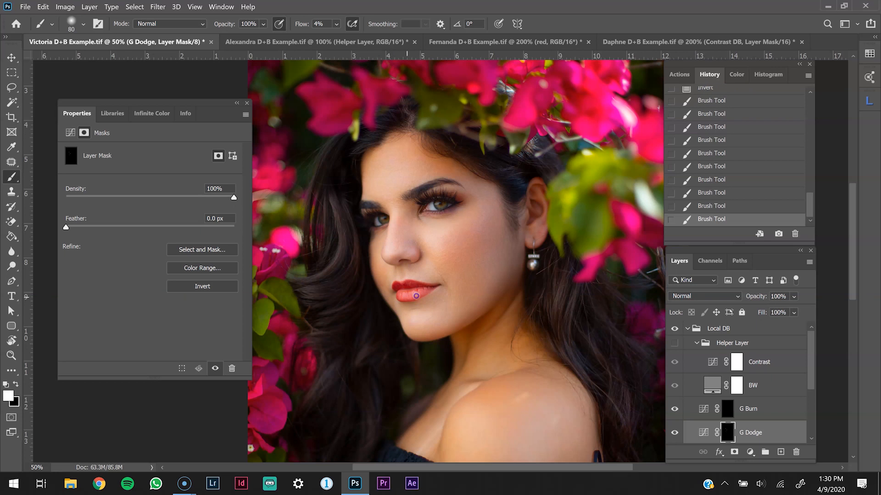
- Dodge the highlight on the lower lip, reducing the brush to size 40 for the detail
{"action": "left_click", "coordinate": [424, 289]}
{"action": "key", "text": "ctrl+1"}
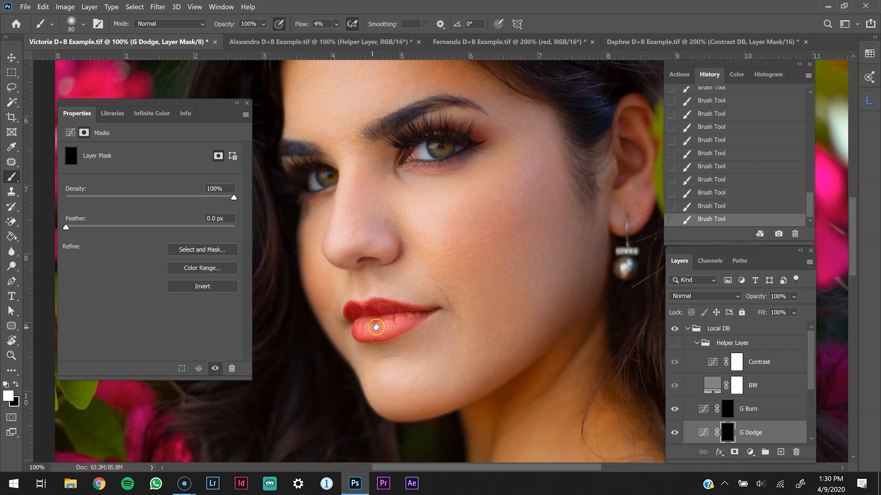
{"action": "left_click_drag", "start_coordinate": [377, 326], "coordinate": [423, 292]}
{"action": "key", "text": "ctrl+plus"}
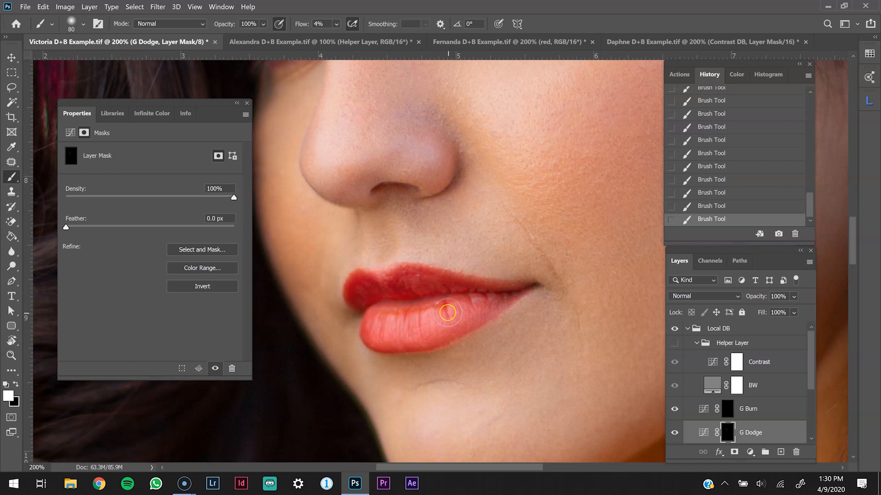
{"action": "key", "text": "bracketleft"}
{"action": "key", "text": "bracketleft"}
{"action": "key", "text": "bracketleft"}
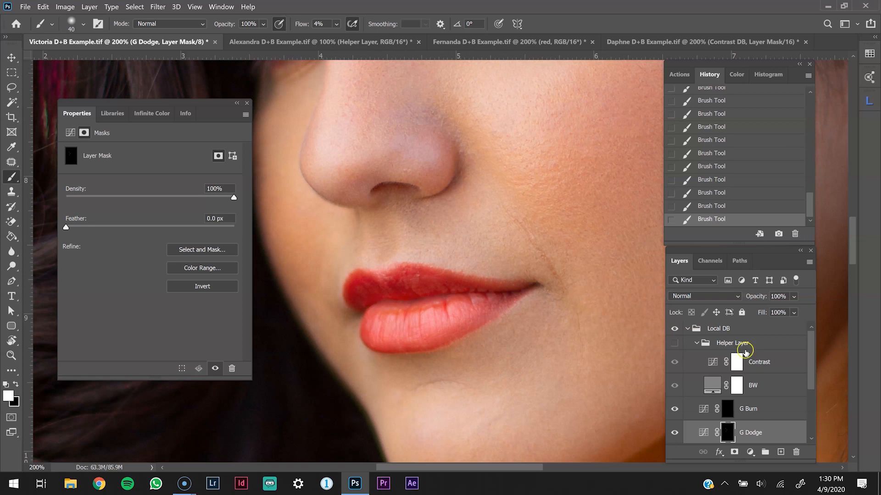
- Burn the lower lip's edges and the shadow beneath it on the G Burn mask with a white brush at size 35
{"action": "left_click", "coordinate": [728, 409]}
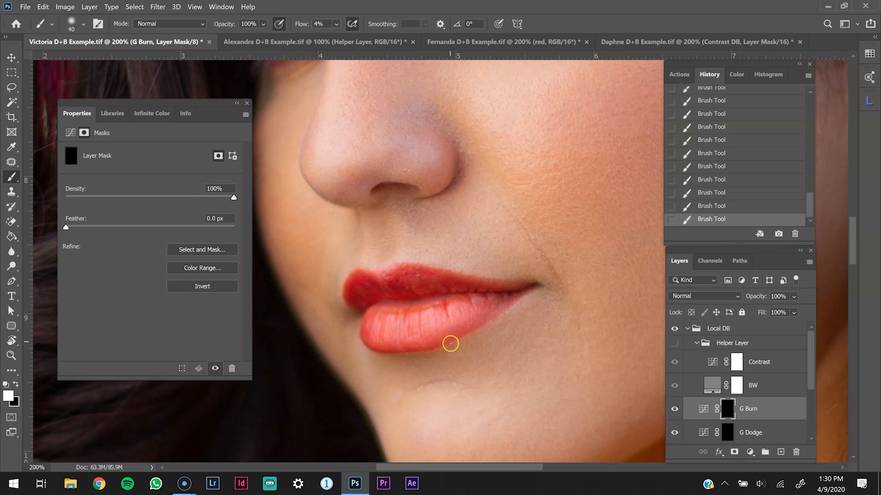
{"action": "key", "text": "x"}
{"action": "key", "text": "bracketleft"}
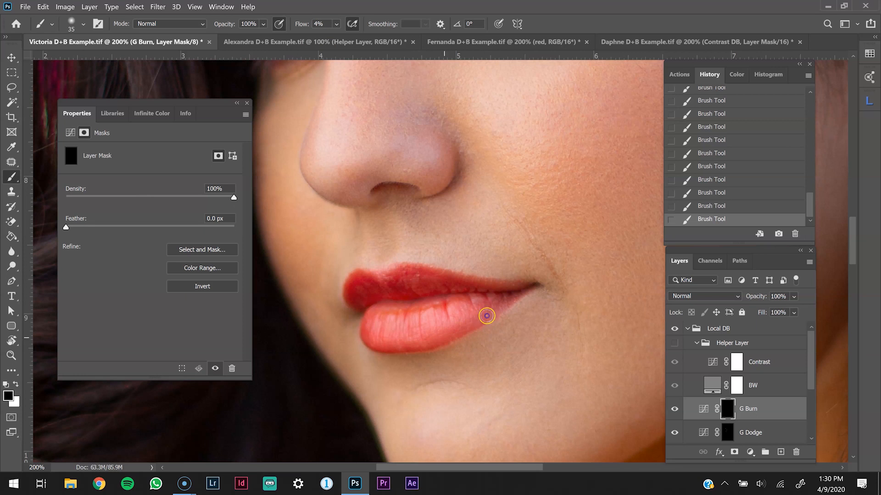
{"action": "left_click_drag", "start_coordinate": [436, 339], "coordinate": [395, 350]}
{"action": "key", "text": "x"}
{"action": "left_click_drag", "start_coordinate": [433, 345], "coordinate": [449, 332]}
{"action": "left_click_drag", "start_coordinate": [502, 309], "coordinate": [397, 348]}
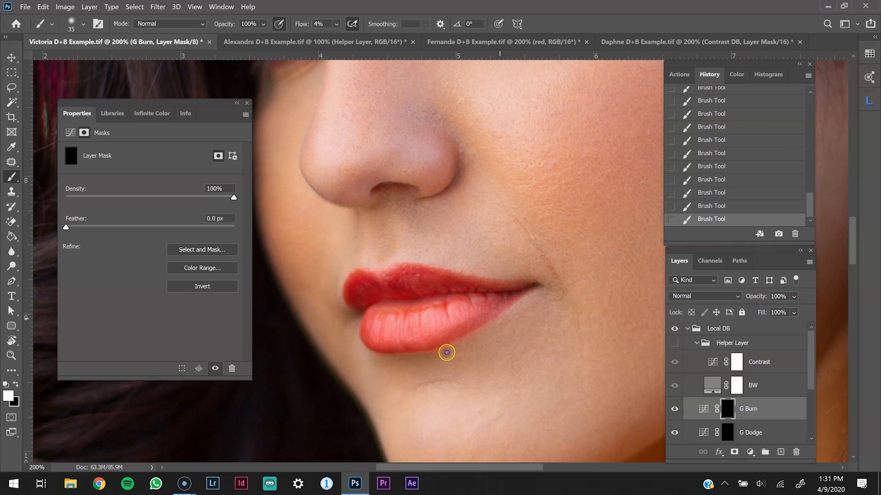
{"action": "mouse_move", "coordinate": [469, 345]}
{"action": "left_mouse_down"}
{"action": "mouse_move", "coordinate": [500, 319]}
{"action": "mouse_move", "coordinate": [442, 355]}
{"action": "mouse_move", "coordinate": [478, 335]}
{"action": "mouse_move", "coordinate": [427, 355]}
{"action": "left_mouse_up"}
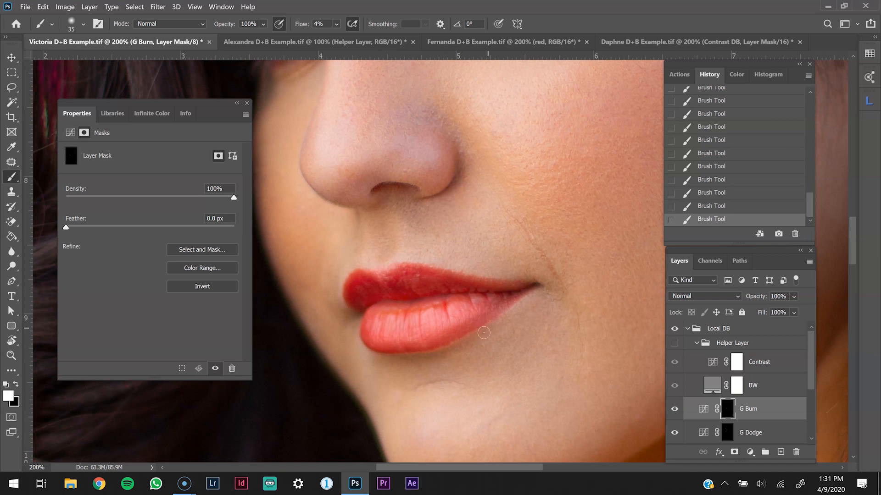
- Burn the side of the face along the temple and outer cheek on the G Burn mask, using brush sizes 200 and 300
{"action": "mouse_move", "coordinate": [411, 297]}
{"action": "left_mouse_down"}
{"action": "mouse_move", "coordinate": [404, 388]}
{"action": "mouse_move", "coordinate": [416, 404]}
{"action": "left_mouse_up"}
{"action": "key", "text": "ctrl+minus"}
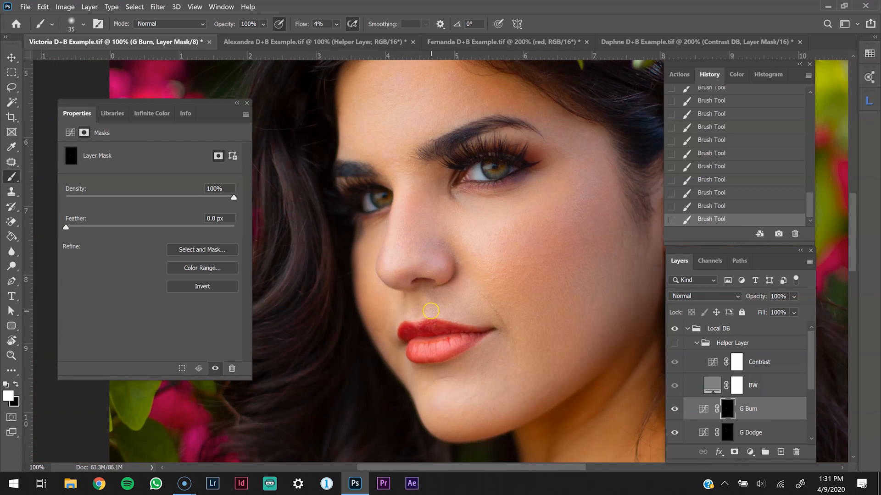
{"action": "left_click_drag", "start_coordinate": [596, 269], "coordinate": [540, 306]}
{"action": "scroll", "coordinate": [539, 306], "scroll_direction": "up", "scroll_amount": 3}
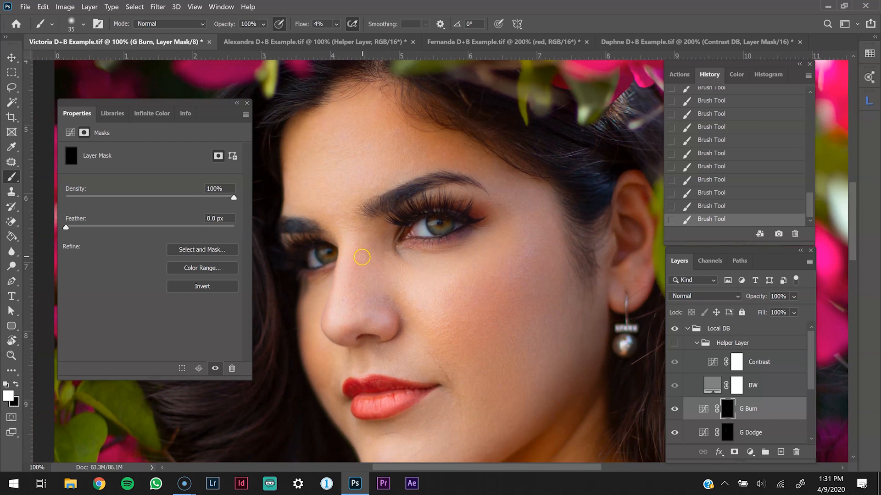
{"action": "key", "text": "bracketright"}
{"action": "key", "text": "bracketright"}
{"action": "key", "text": "bracketright"}
{"action": "key", "text": "bracketright"}
{"action": "key", "text": "bracketright"}
{"action": "key", "text": "bracketright"}
{"action": "key", "text": "bracketright"}
{"action": "key", "text": "bracketright"}
{"action": "key", "text": "bracketright"}
{"action": "key", "text": "bracketright"}
{"action": "key", "text": "bracketright"}
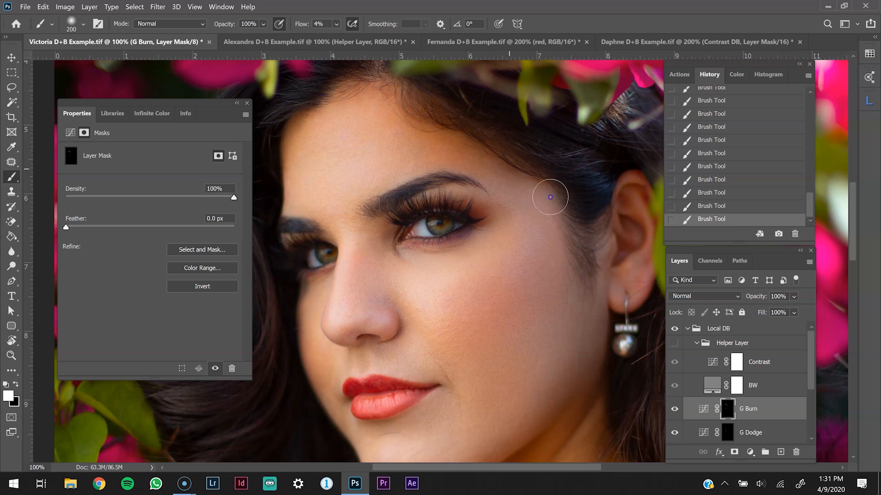
{"action": "key", "text": "bracketright"}
{"action": "key", "text": "bracketright"}
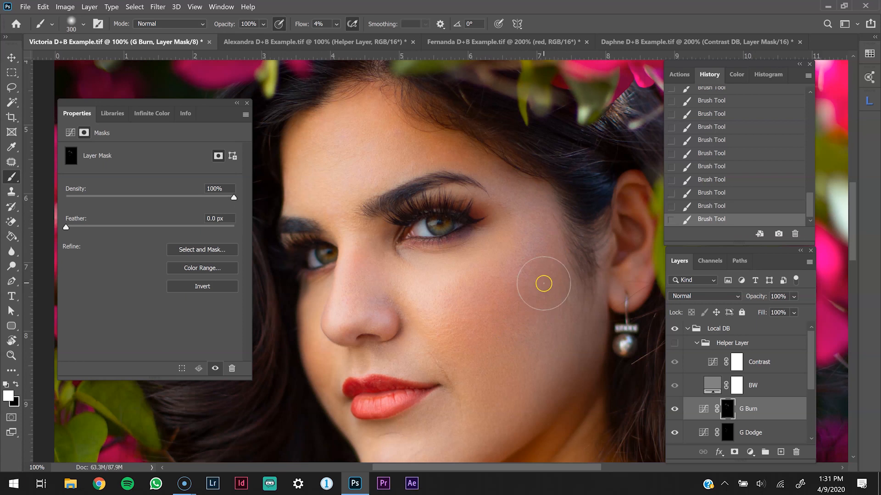
- Burn the shadow under the jaw on the neck with the brush at size 400
{"action": "key", "text": "ctrl+minus"}
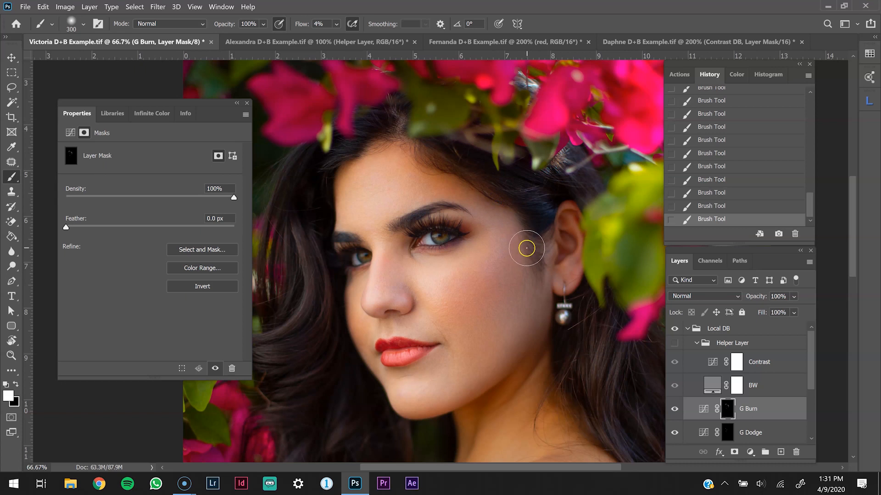
{"action": "key", "text": "bracketright"}
{"action": "key", "text": "bracketright"}
{"action": "key", "text": "bracketleft"}
{"action": "mouse_move", "coordinate": [474, 404]}
{"action": "left_mouse_down"}
{"action": "mouse_move", "coordinate": [524, 372]}
{"action": "mouse_move", "coordinate": [486, 402]}
{"action": "mouse_move", "coordinate": [524, 348]}
{"action": "mouse_move", "coordinate": [520, 387]}
{"action": "mouse_move", "coordinate": [499, 398]}
{"action": "left_mouse_up"}
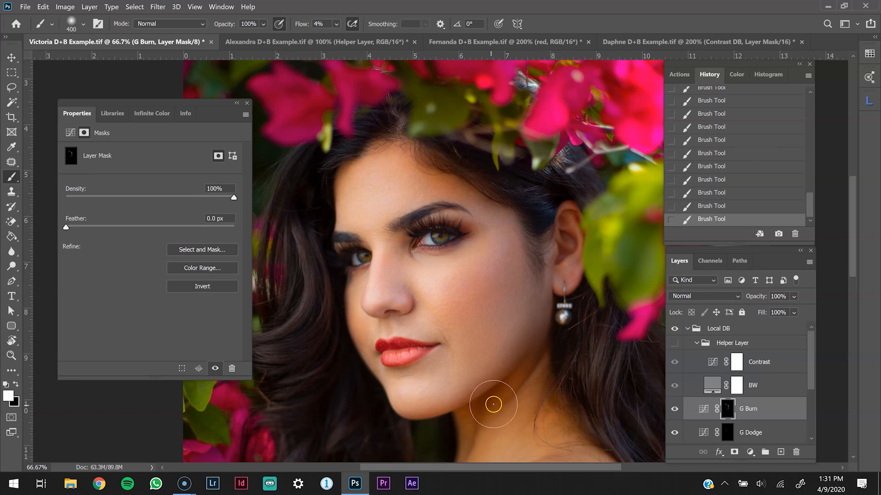
- Burn the shading along the front of the shoulder near the collarbone with the brush at size 250
{"action": "key", "text": "bracketleft"}
{"action": "key", "text": "bracketleft"}
{"action": "key", "text": "bracketleft"}
{"action": "key", "text": "bracketleft"}
{"action": "key", "text": "bracketleft"}
{"action": "key", "text": "bracketleft"}
{"action": "key", "text": "bracketright"}
{"action": "key", "text": "bracketright"}
{"action": "key", "text": "bracketright"}
{"action": "left_click_drag", "start_coordinate": [517, 370], "coordinate": [522, 278]}
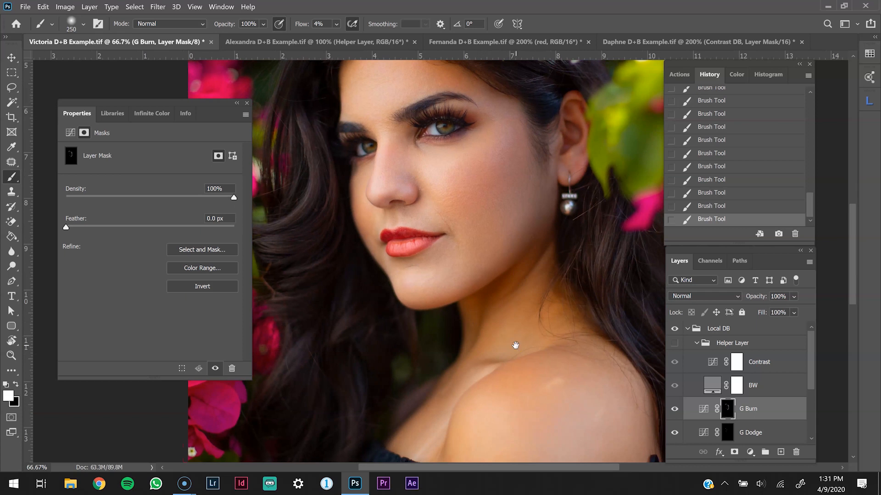
{"action": "left_click_drag", "start_coordinate": [516, 346], "coordinate": [520, 269]}
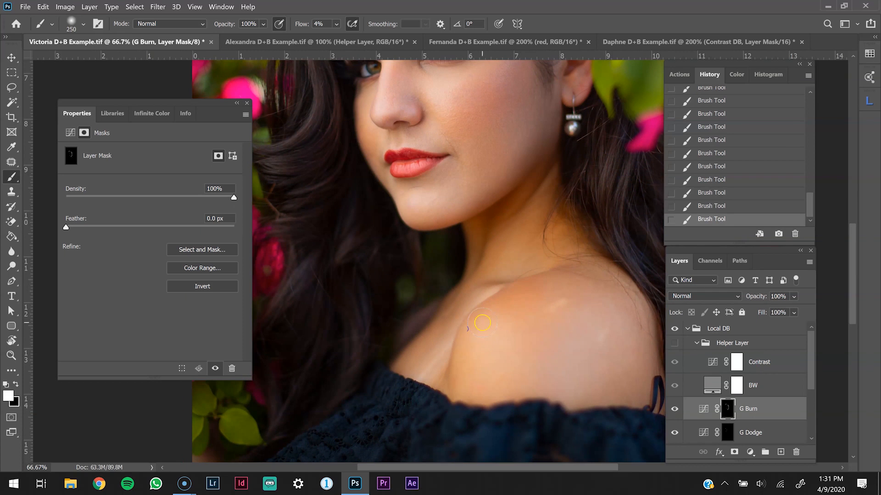
{"action": "left_click_drag", "start_coordinate": [537, 299], "coordinate": [490, 329]}
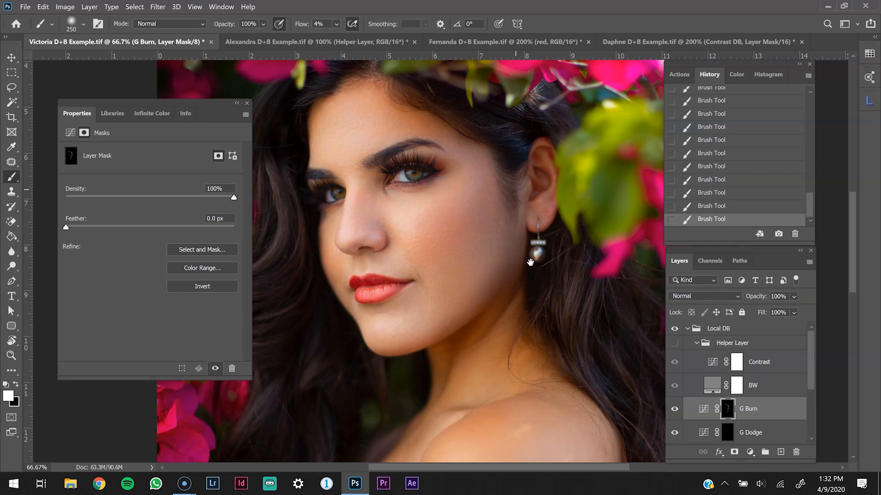
- Compare the portrait with the G Burn layer hidden and shown
{"action": "left_click_drag", "start_coordinate": [473, 145], "coordinate": [487, 221]}
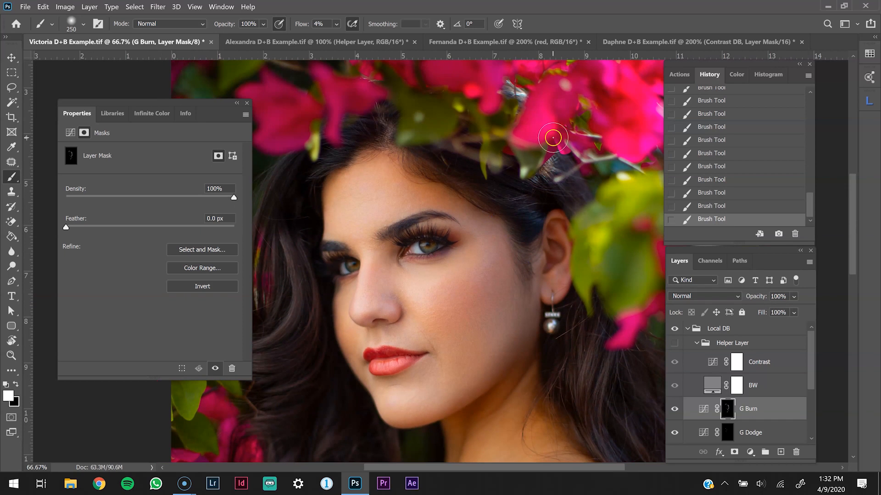
{"action": "key", "text": "ctrl+minus"}
{"action": "key", "text": "ctrl+minus"}
{"action": "key", "text": "ctrl+plus"}
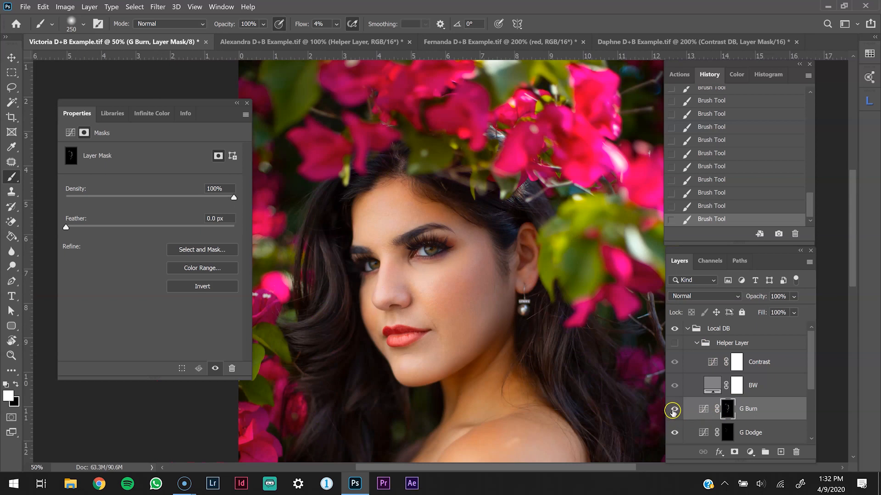
{"action": "key", "text": "ctrl+minus"}
{"action": "left_click", "coordinate": [673, 409]}
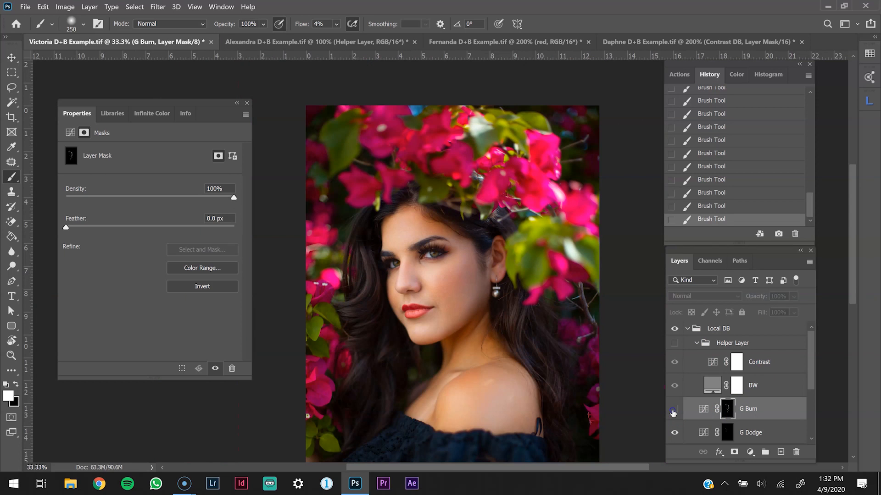
{"action": "left_click", "coordinate": [674, 409]}
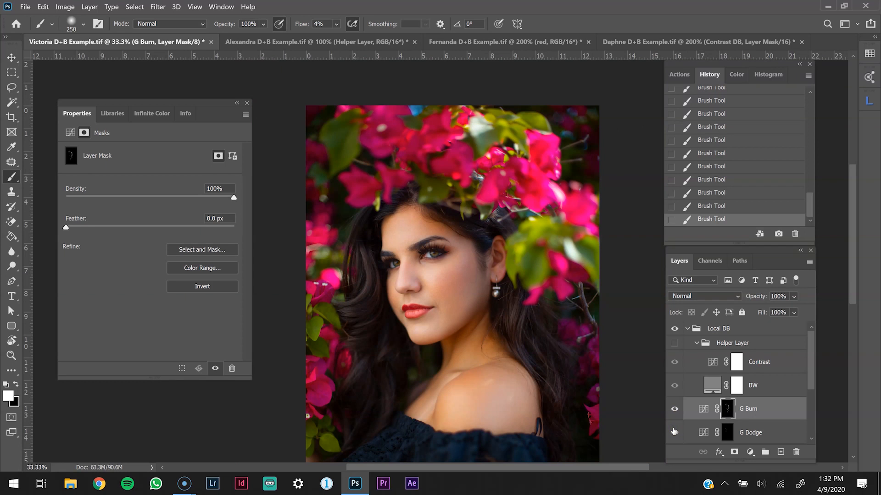
- Examine the G Dodge layer's effect on the face up close and on the whole portrait
{"action": "key", "text": "z"}
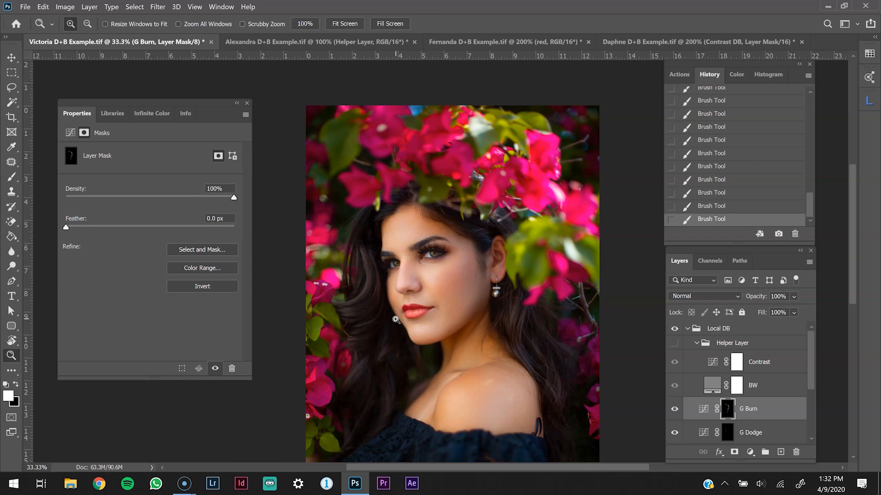
{"action": "left_click", "coordinate": [417, 312]}
{"action": "left_click", "coordinate": [421, 313]}
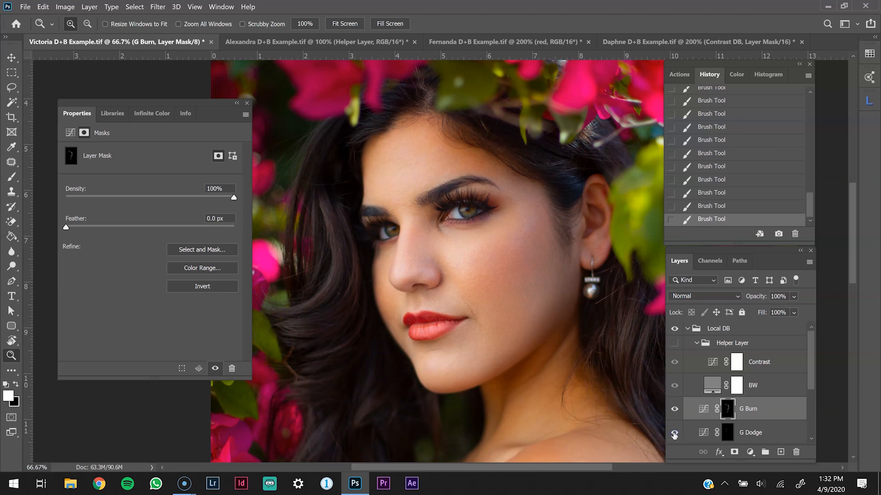
{"action": "key", "text": "ctrl+minus"}
{"action": "key", "text": "ctrl+minus"}
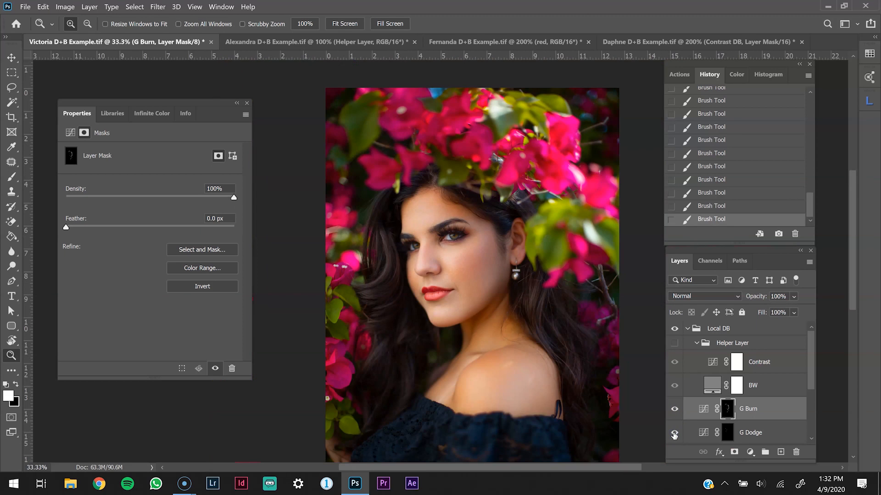
- Set the brush flow to 9% and target the G Dodge layer's mask for painting
{"action": "left_click", "coordinate": [380, 275]}
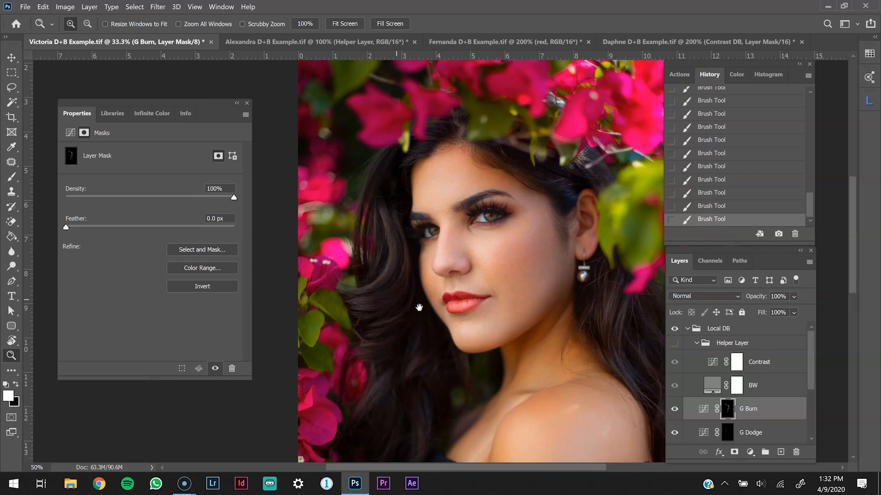
{"action": "key", "text": "b"}
{"action": "left_click", "coordinate": [326, 26]}
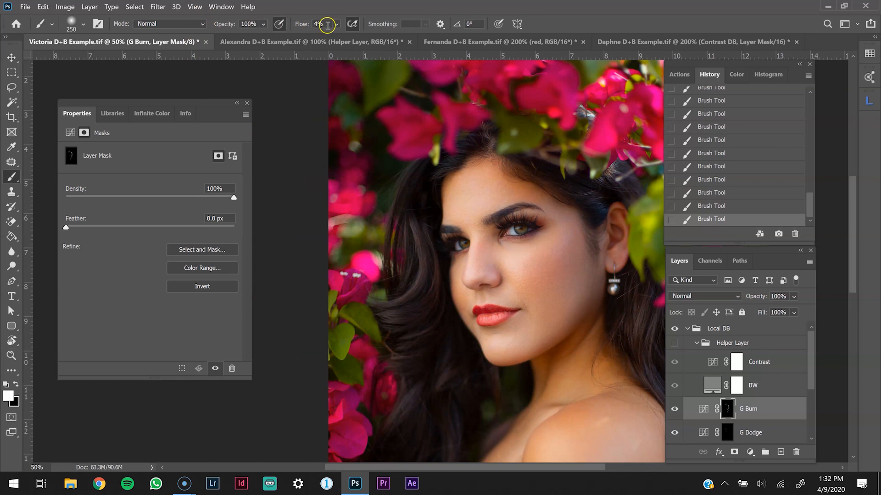
{"action": "type", "text": "9"}
{"action": "key", "text": "Return"}
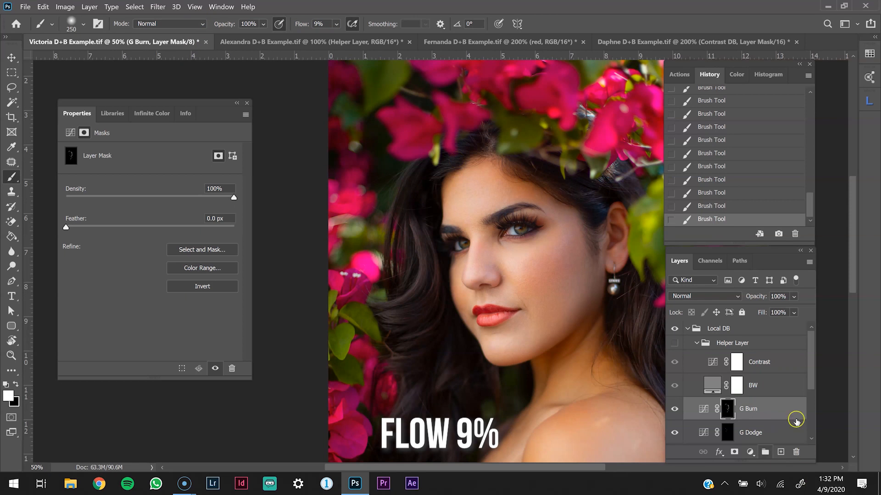
{"action": "left_click", "coordinate": [727, 432]}
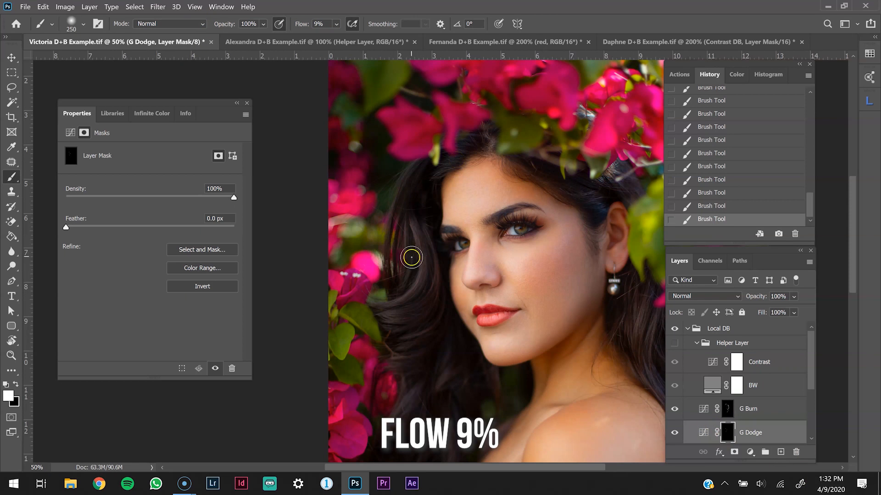
- Dodge the wavy hair strands beside the face on the G Dodge mask with the brush at size 100
{"action": "key", "text": "bracketleft"}
{"action": "key", "text": "bracketleft"}
{"action": "key", "text": "bracketleft"}
{"action": "key", "text": "bracketleft"}
{"action": "key", "text": "bracketleft"}
{"action": "mouse_move", "coordinate": [429, 239]}
{"action": "left_mouse_down"}
{"action": "mouse_move", "coordinate": [431, 277]}
{"action": "mouse_move", "coordinate": [392, 315]}
{"action": "left_mouse_up"}
{"action": "left_click_drag", "start_coordinate": [450, 323], "coordinate": [408, 339]}
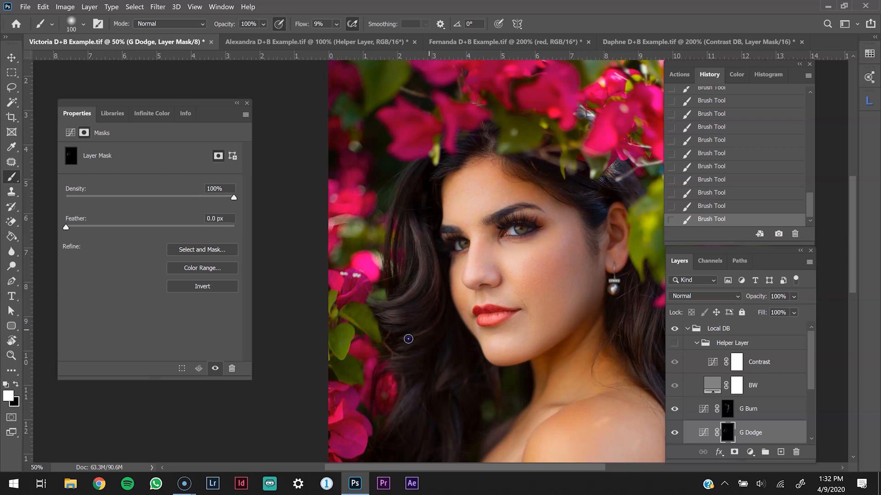
{"action": "mouse_move", "coordinate": [418, 396]}
{"action": "left_mouse_down"}
{"action": "mouse_move", "coordinate": [415, 403]}
{"action": "mouse_move", "coordinate": [421, 301]}
{"action": "mouse_move", "coordinate": [404, 317]}
{"action": "mouse_move", "coordinate": [450, 279]}
{"action": "left_mouse_up"}
- Dodge the hair beside the chin at brush size 125 and the upper strands beside the forehead at size 90
{"action": "key", "text": "]"}
{"action": "mouse_move", "coordinate": [461, 333]}
{"action": "left_mouse_down"}
{"action": "mouse_move", "coordinate": [454, 337]}
{"action": "mouse_move", "coordinate": [462, 322]}
{"action": "left_mouse_up"}
{"action": "left_click", "coordinate": [502, 273]}
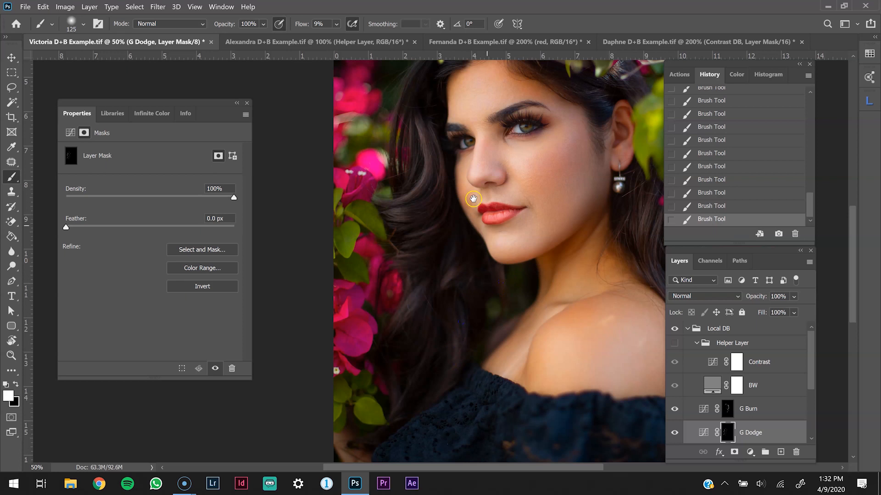
{"action": "left_click_drag", "start_coordinate": [472, 198], "coordinate": [415, 334]}
{"action": "key", "text": "["}
{"action": "mouse_move", "coordinate": [362, 232]}
{"action": "left_mouse_down"}
{"action": "mouse_move", "coordinate": [372, 229]}
{"action": "mouse_move", "coordinate": [355, 262]}
{"action": "left_mouse_up"}
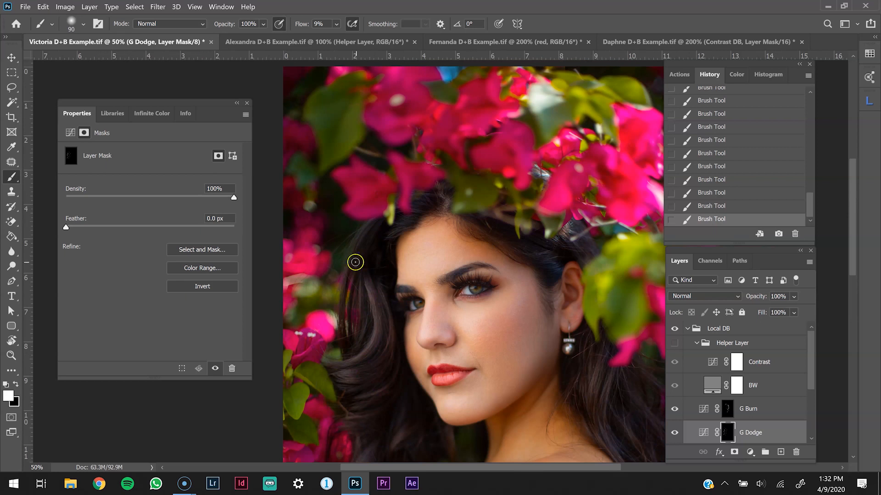
- Dodge the hair falling behind the earring and shoulder with the brush at size 125
{"action": "left_click_drag", "start_coordinate": [487, 246], "coordinate": [418, 219]}
{"action": "key", "text": "]"}
{"action": "key", "text": "]"}
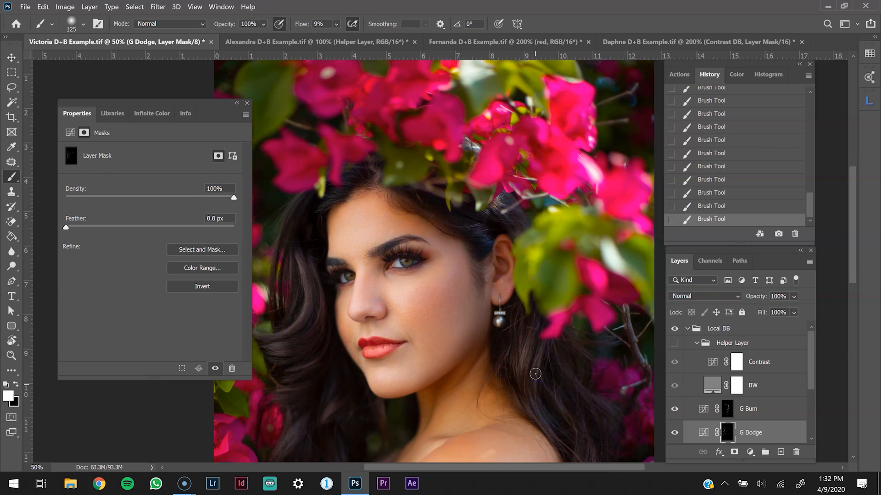
{"action": "left_click_drag", "start_coordinate": [550, 387], "coordinate": [482, 262]}
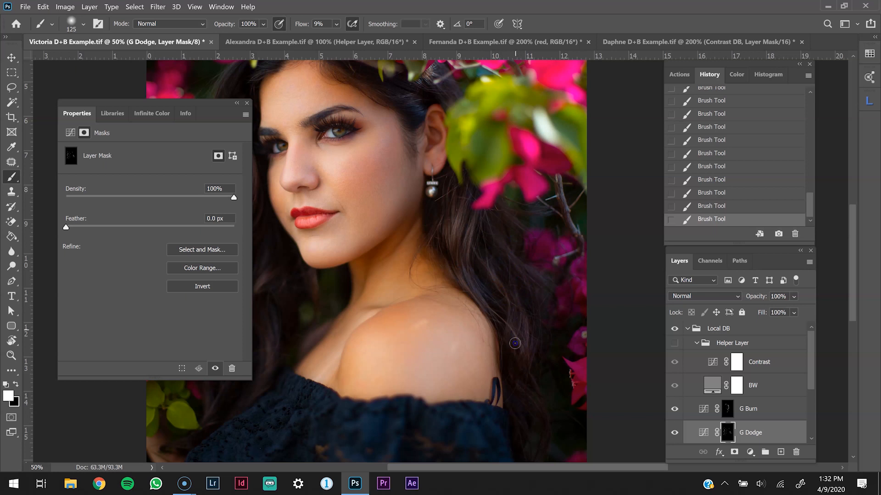
{"action": "key", "text": "ctrl+minus"}
{"action": "key", "text": "ctrl+minus"}
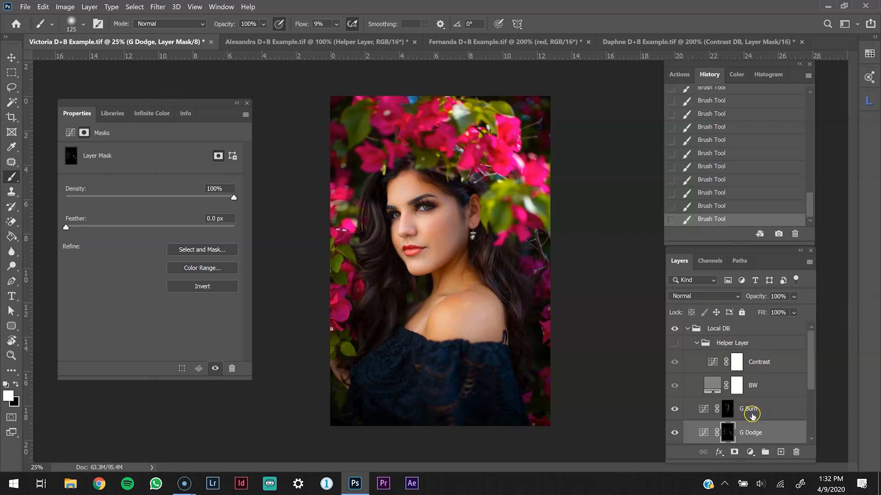
- Group the G Burn and G Dodge layers together and select the Burn layer beneath the group
{"action": "left_click", "coordinate": [774, 412], "text": "shift"}
{"action": "key", "text": "ctrl+g"}
{"action": "left_click", "coordinate": [692, 410]}
{"action": "left_click", "coordinate": [754, 422]}
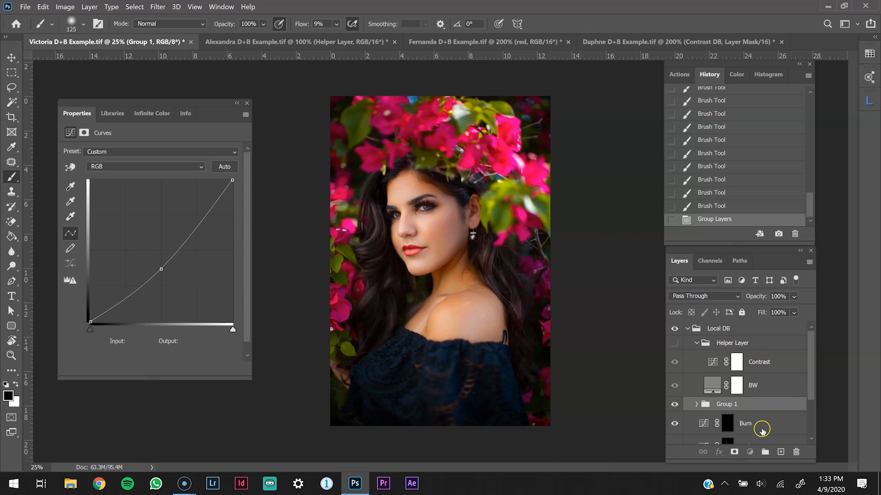
- Compare the portrait with Group 1 hidden and shown
{"action": "left_click", "coordinate": [678, 406]}
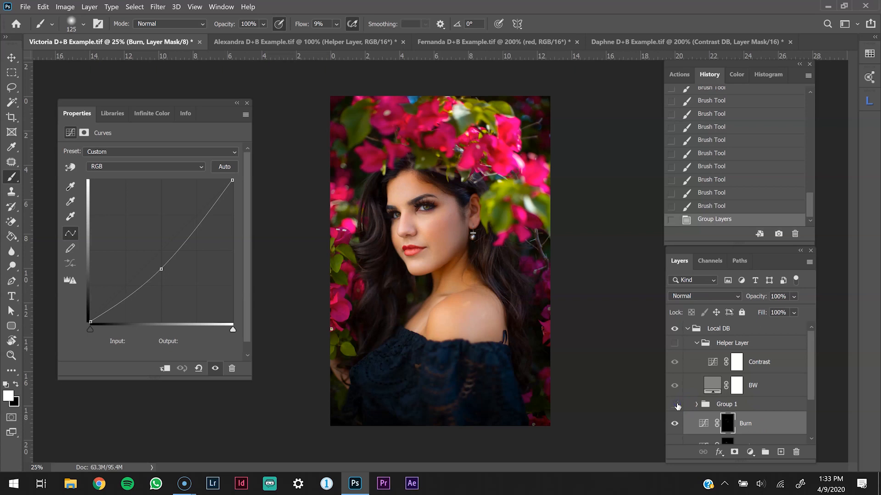
{"action": "left_click", "coordinate": [678, 405]}
{"action": "left_click", "coordinate": [677, 404]}
{"action": "left_click", "coordinate": [677, 405]}
{"action": "left_click", "coordinate": [677, 405]}
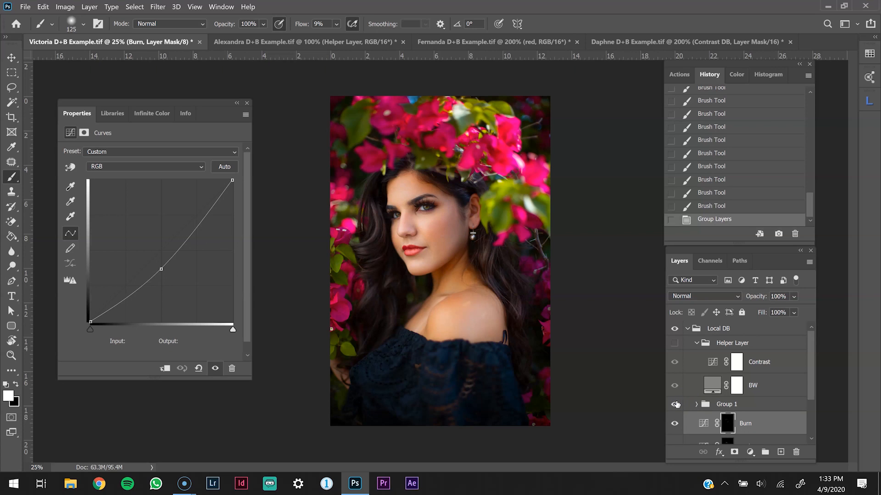
- Dodge the iris of the eye nearer the earring on the G Dodge layer's mask with the brush at size 20
{"action": "left_click", "coordinate": [696, 404]}
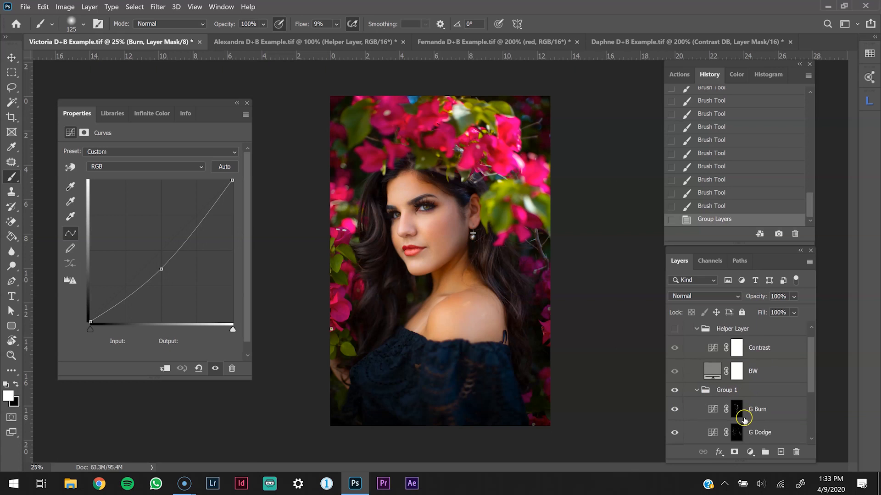
{"action": "left_click", "coordinate": [736, 433]}
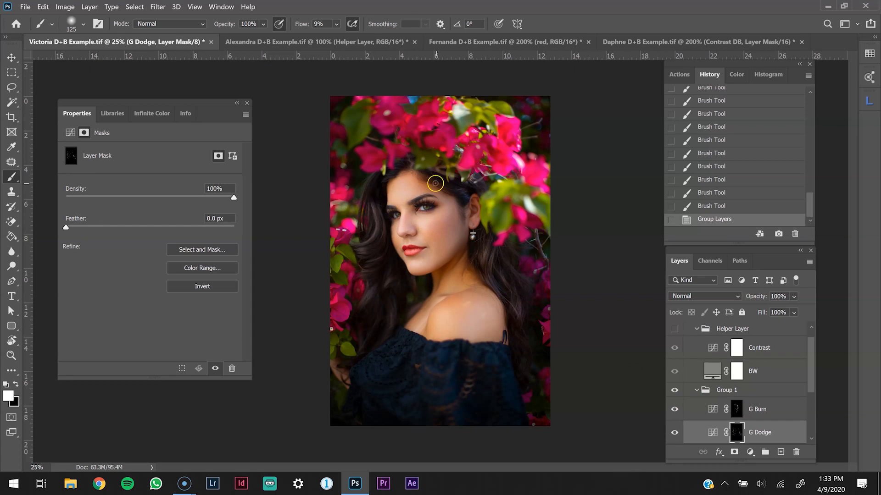
{"action": "key", "text": "z"}
{"action": "left_click", "coordinate": [423, 204]}
{"action": "left_click", "coordinate": [417, 205]}
{"action": "left_click", "coordinate": [407, 206]}
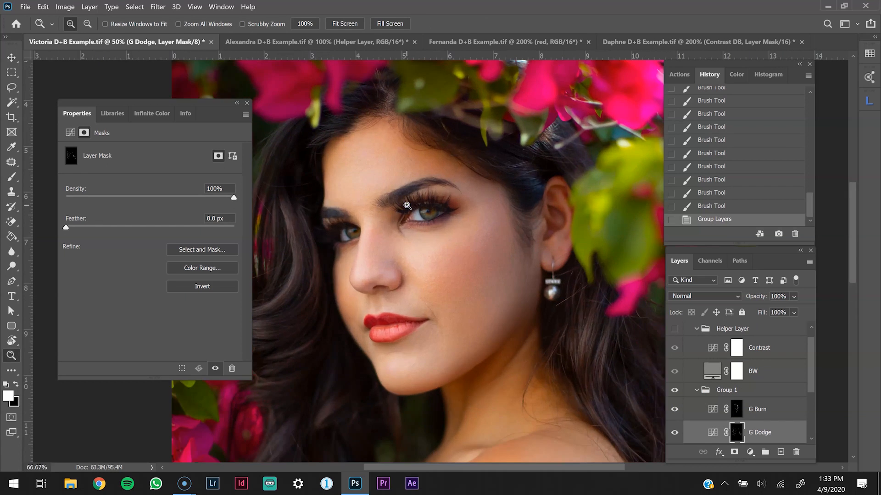
{"action": "left_click", "coordinate": [407, 206]}
{"action": "left_click", "coordinate": [440, 208]}
{"action": "left_click", "coordinate": [464, 216]}
{"action": "key", "text": "b"}
{"action": "key", "text": "z"}
{"action": "left_click", "coordinate": [476, 232]}
{"action": "key", "text": "b"}
{"action": "key", "text": "bracketleft"}
{"action": "key", "text": "bracketleft"}
{"action": "key", "text": "bracketleft"}
{"action": "key", "text": "bracketleft"}
{"action": "key", "text": "bracketleft"}
{"action": "key", "text": "bracketleft"}
{"action": "key", "text": "bracketleft"}
{"action": "key", "text": "bracketleft"}
{"action": "key", "text": "bracketleft"}
{"action": "key", "text": "bracketleft"}
{"action": "key", "text": "bracketleft"}
{"action": "left_click", "coordinate": [463, 230]}
{"action": "mouse_move", "coordinate": [458, 236]}
{"action": "left_mouse_down"}
{"action": "mouse_move", "coordinate": [438, 236]}
{"action": "mouse_move", "coordinate": [512, 241]}
{"action": "mouse_move", "coordinate": [496, 271]}
{"action": "mouse_move", "coordinate": [452, 242]}
{"action": "mouse_move", "coordinate": [451, 231]}
{"action": "mouse_move", "coordinate": [476, 237]}
{"action": "left_mouse_up"}
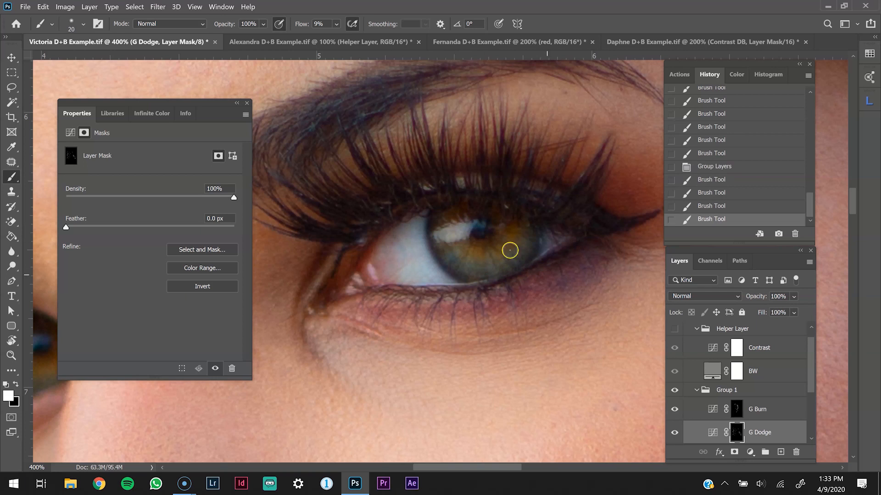
- Dodge the lower iris of the same eye at brush size 15 and its white area at size 25
{"action": "key", "text": "bracketleft"}
{"action": "key", "text": "bracketleft"}
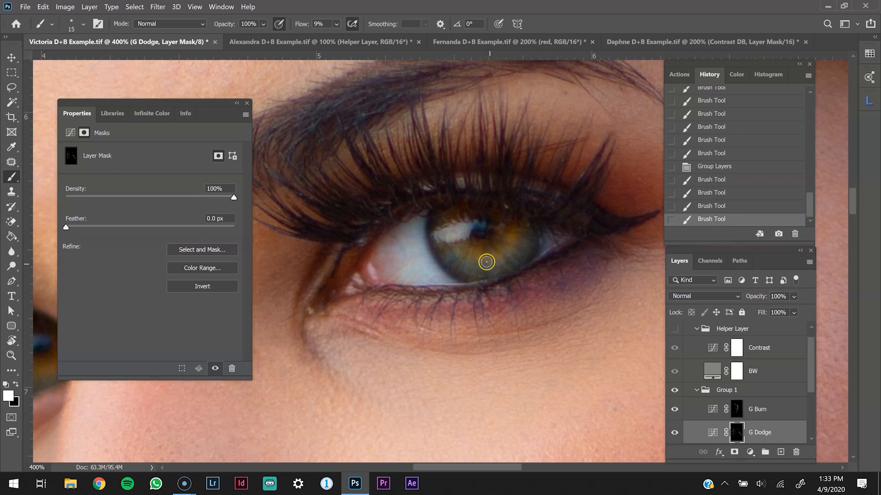
{"action": "left_click_drag", "start_coordinate": [490, 269], "coordinate": [520, 245]}
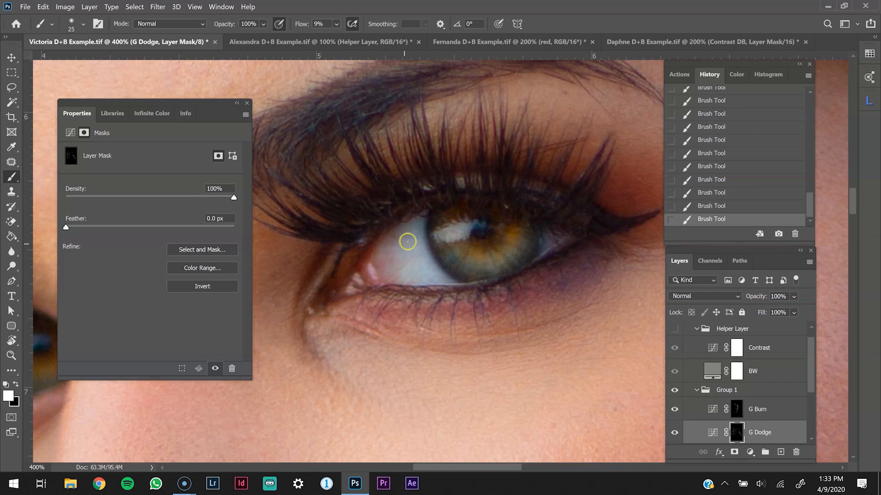
{"action": "mouse_move", "coordinate": [407, 242]}
{"action": "left_mouse_down"}
{"action": "mouse_move", "coordinate": [415, 267]}
{"action": "mouse_move", "coordinate": [413, 231]}
{"action": "mouse_move", "coordinate": [440, 270]}
{"action": "left_mouse_up"}
- Dodge the iris and white of the other eye, reducing the brush size from 40 to 30
{"action": "left_click_drag", "start_coordinate": [373, 230], "coordinate": [601, 224]}
{"action": "left_click_drag", "start_coordinate": [330, 304], "coordinate": [427, 247]}
{"action": "left_click_drag", "start_coordinate": [295, 303], "coordinate": [303, 325]}
{"action": "left_click_drag", "start_coordinate": [346, 293], "coordinate": [344, 286]}
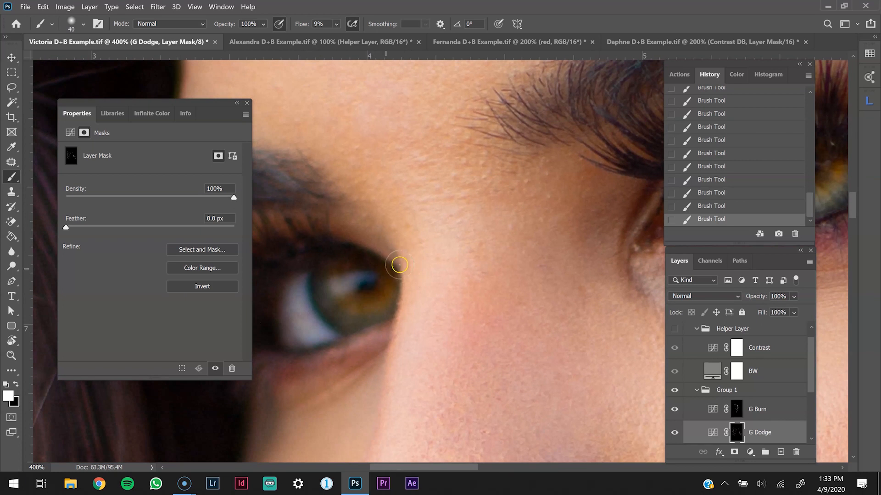
{"action": "key", "text": "bracketleft"}
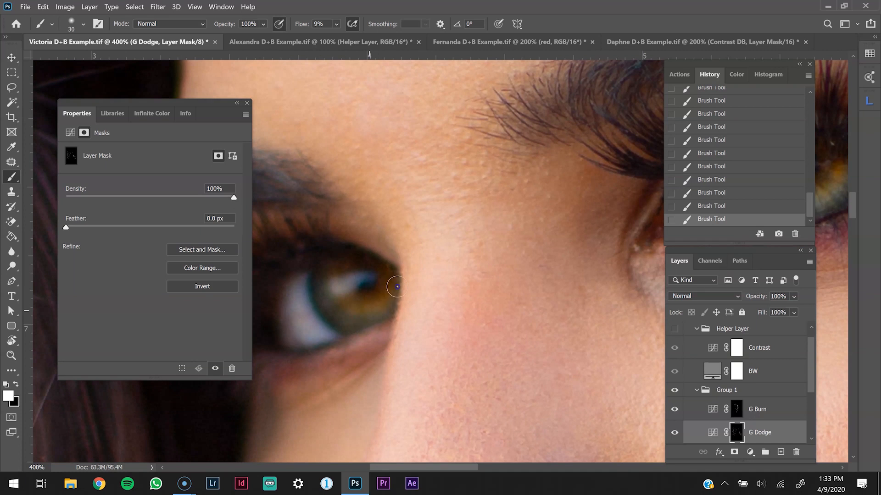
{"action": "key", "text": "ctrl+1"}
{"action": "key", "text": "ctrl+minus"}
{"action": "key", "text": "ctrl+minus"}
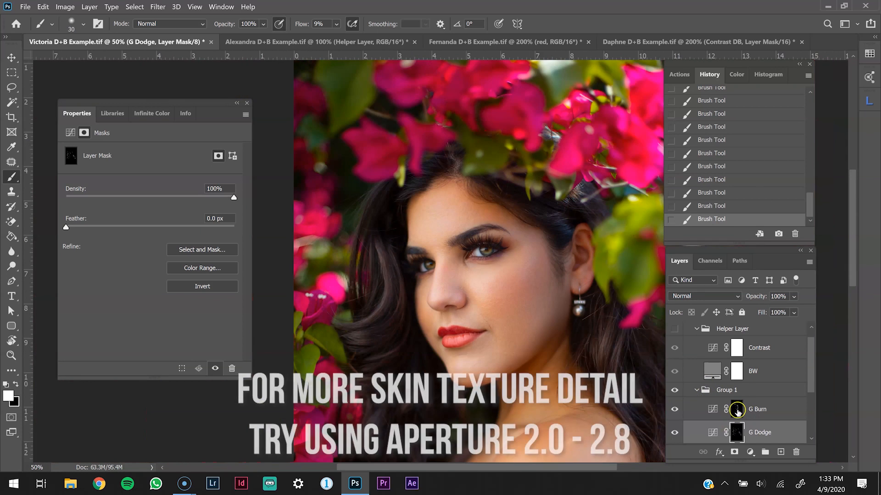
- Target the G Burn layer's mask with the brush at size 50 and examine the face up close and the whole portrait
{"action": "left_click", "coordinate": [737, 410]}
{"action": "key", "text": "z"}
{"action": "left_click", "coordinate": [465, 236]}
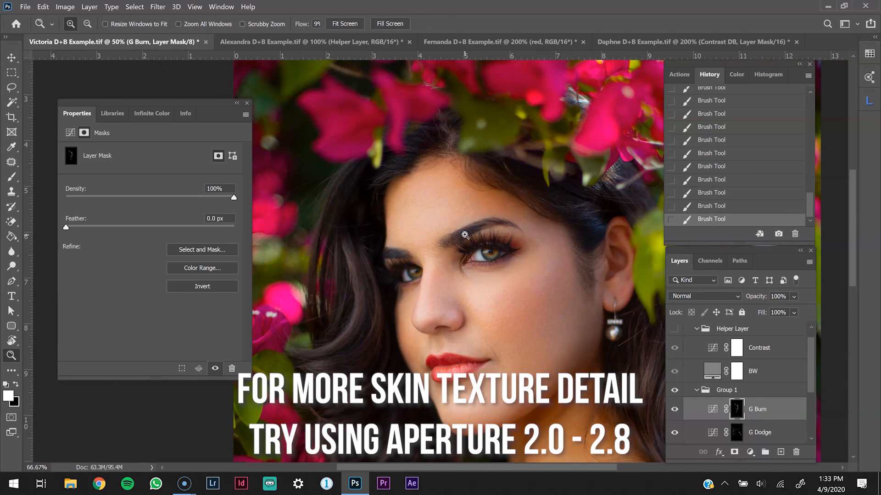
{"action": "left_click", "coordinate": [465, 236]}
{"action": "key", "text": "b"}
{"action": "key", "text": "bracketright"}
{"action": "key", "text": "bracketright"}
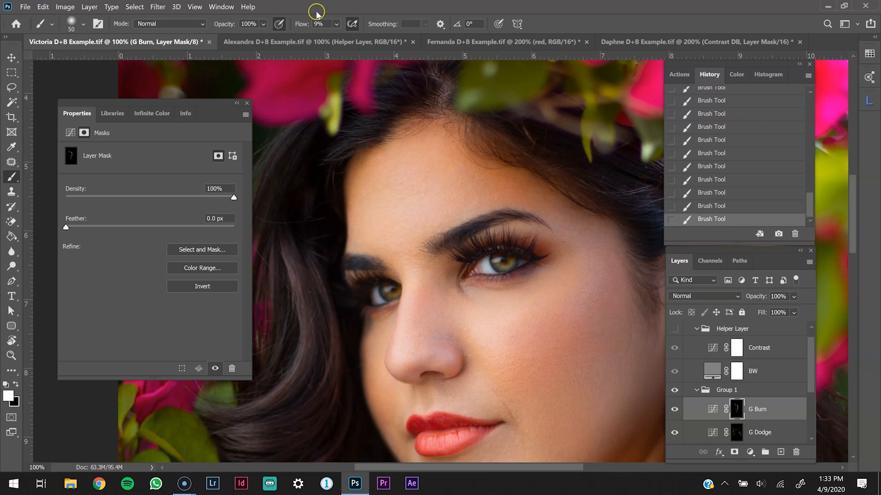
{"action": "key", "text": "ctrl+minus"}
{"action": "key", "text": "ctrl+minus"}
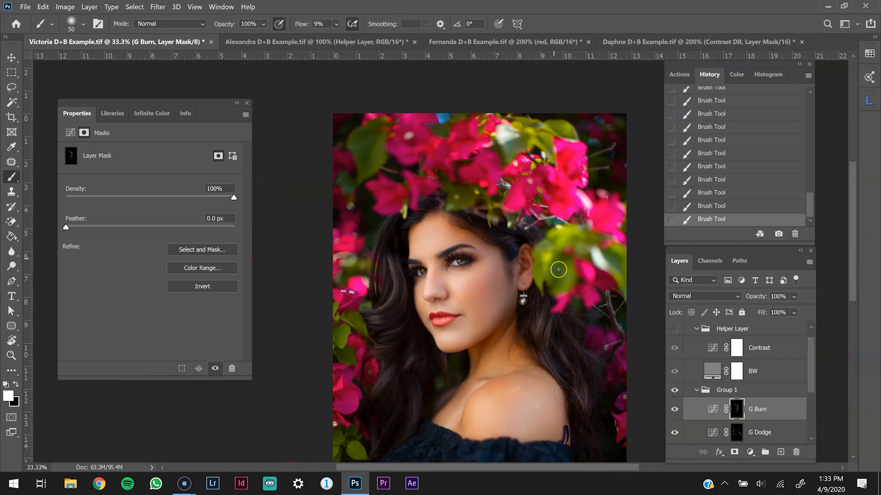
{"action": "key", "text": "ctrl+minus"}
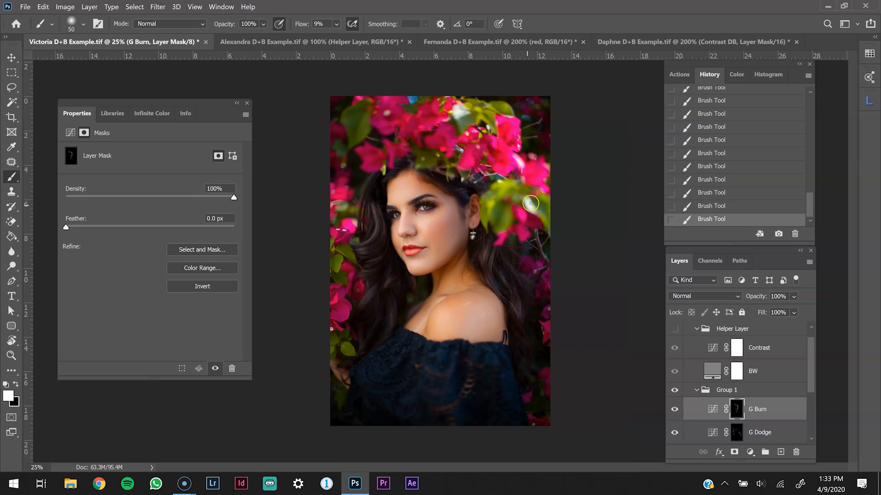
- Collapse the Local DB group and compare the portrait with the group hidden and shown
{"action": "scroll", "coordinate": [734, 351], "scroll_direction": "up", "scroll_amount": 1}
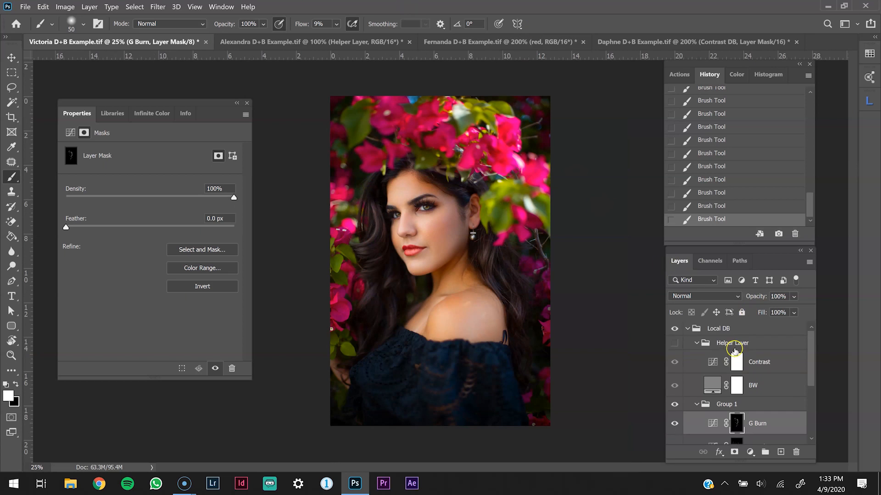
{"action": "left_click", "coordinate": [687, 330]}
{"action": "key", "text": "z"}
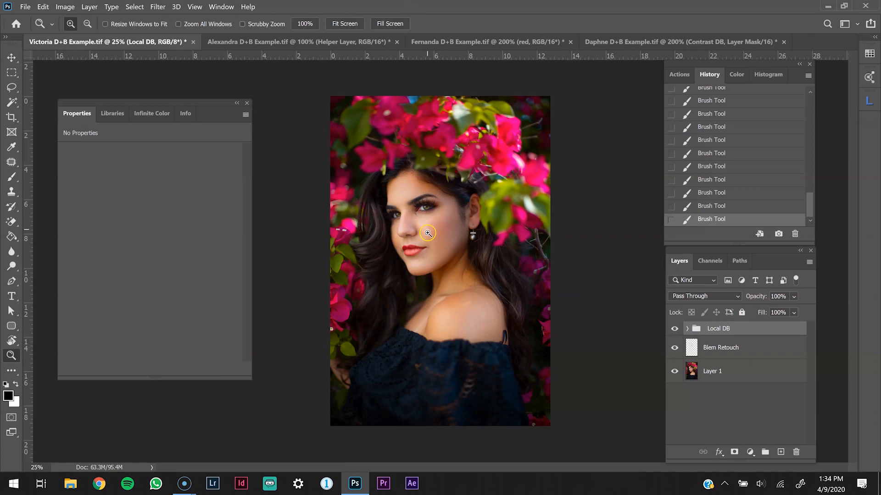
{"action": "left_click", "coordinate": [431, 230]}
{"action": "left_click_drag", "start_coordinate": [431, 230], "coordinate": [449, 225]}
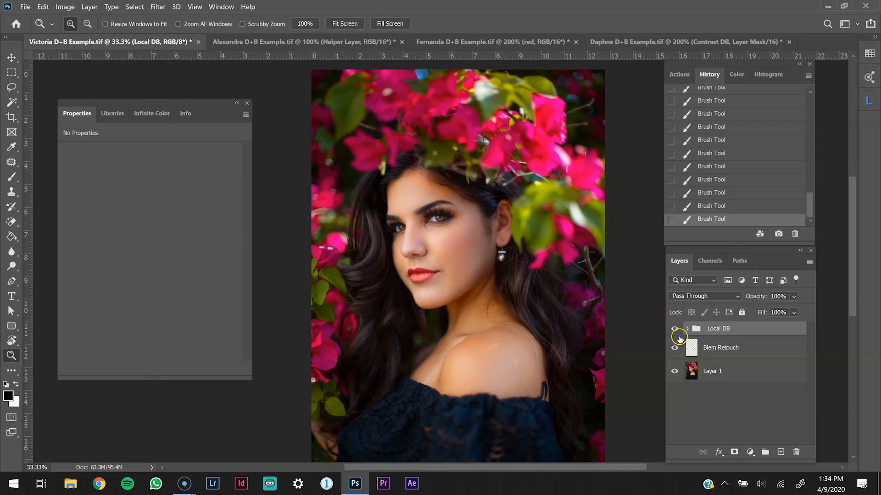
{"action": "left_click", "coordinate": [675, 329]}
{"action": "left_click", "coordinate": [675, 329]}
{"action": "left_click", "coordinate": [675, 329]}
{"action": "left_click", "coordinate": [674, 329]}
{"action": "left_click", "coordinate": [674, 329]}
{"action": "left_click", "coordinate": [675, 330]}
{"action": "left_click", "coordinate": [675, 330]}
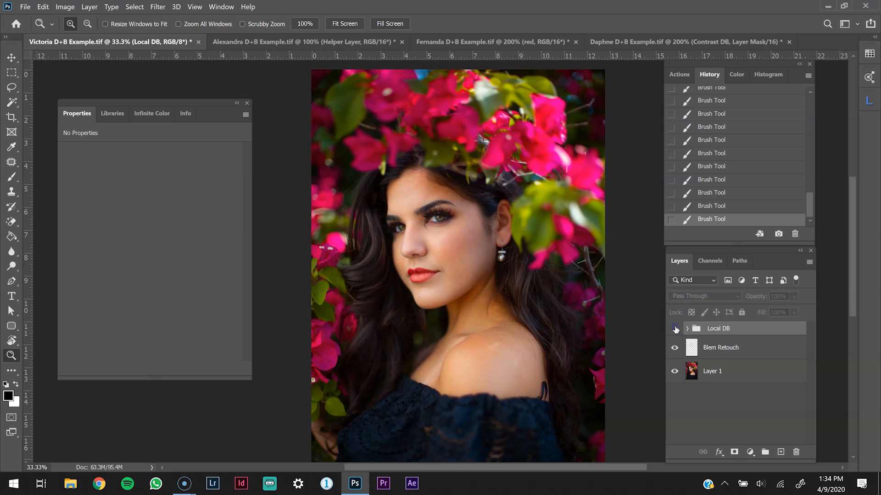
{"action": "left_click", "coordinate": [675, 330]}
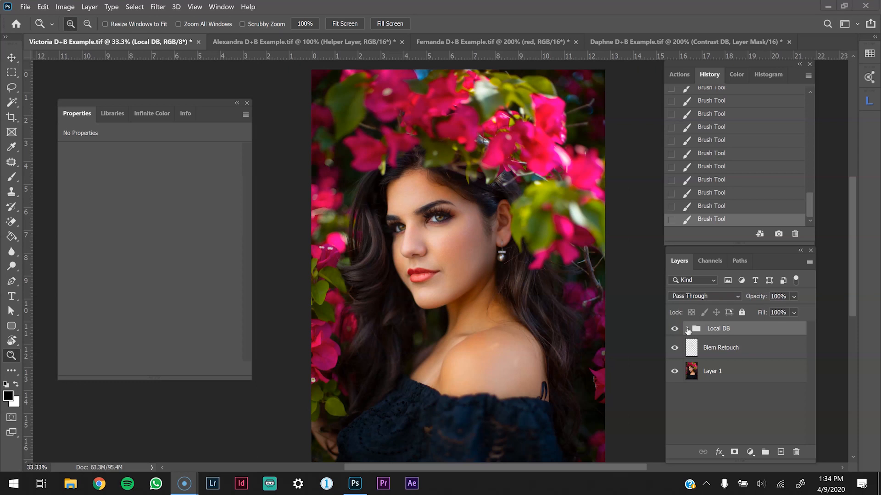
- Expand the Local DB group and target the G Burn layer's mask for painting in white
{"action": "left_click", "coordinate": [696, 333]}
{"action": "left_click", "coordinate": [688, 329]}
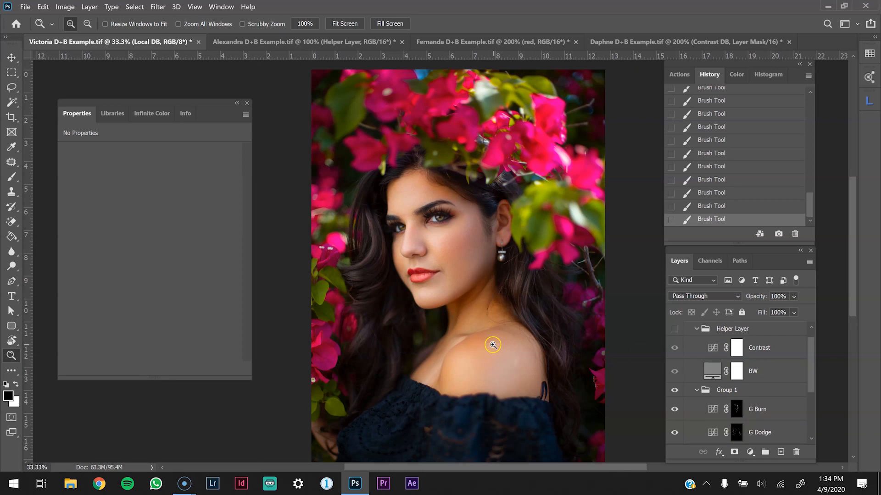
{"action": "scroll", "coordinate": [491, 335], "scroll_direction": "down", "scroll_amount": 2}
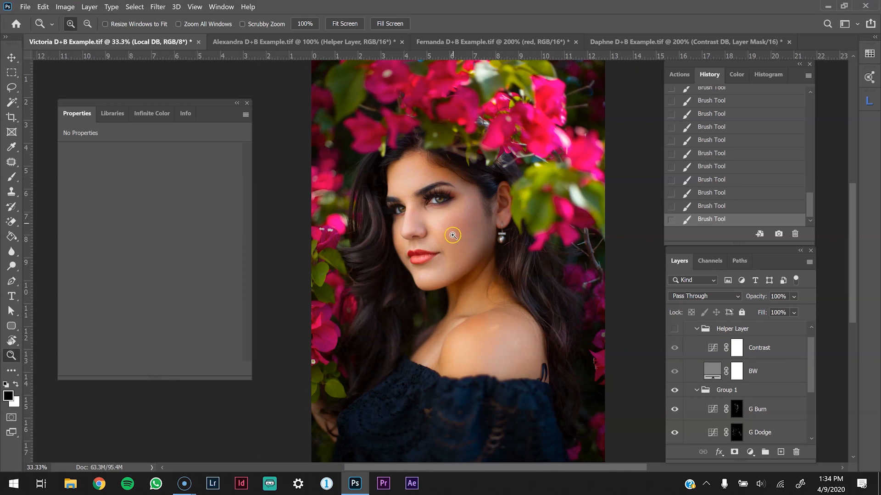
{"action": "scroll", "coordinate": [512, 250], "scroll_direction": "up", "scroll_amount": 1}
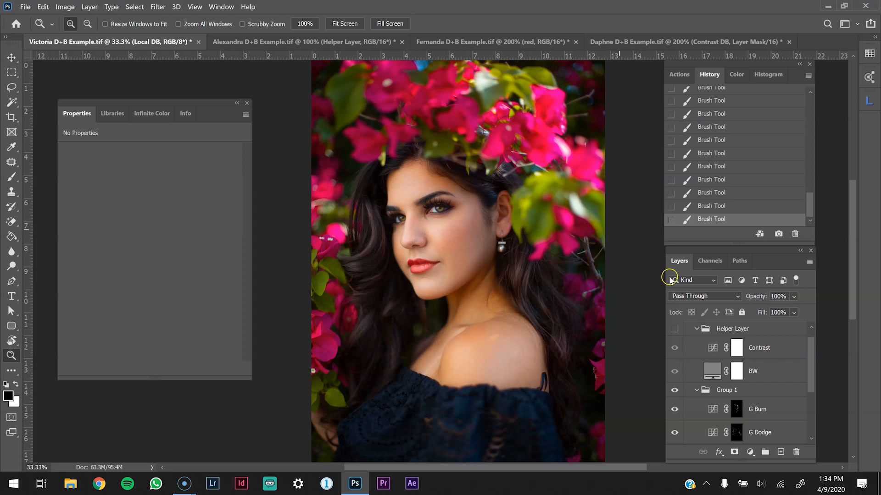
{"action": "left_click", "coordinate": [736, 409]}
{"action": "key", "text": "b"}
{"action": "key", "text": "x"}
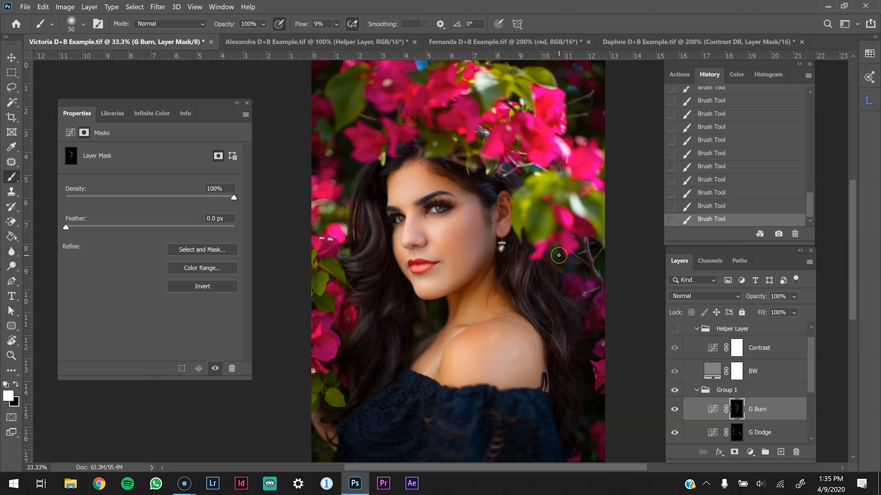
- Burn the flowers and foliage along the outer edges of the photo with the brush enlarged to size 500
{"action": "key", "text": "bracketright"}
{"action": "key", "text": "bracketright"}
{"action": "key", "text": "bracketright"}
{"action": "key", "text": "bracketright"}
{"action": "key", "text": "bracketright"}
{"action": "key", "text": "bracketright"}
{"action": "key", "text": "bracketright"}
{"action": "key", "text": "bracketright"}
{"action": "key", "text": "bracketright"}
{"action": "key", "text": "bracketright"}
{"action": "key", "text": "bracketright"}
{"action": "key", "text": "bracketright"}
{"action": "key", "text": "bracketright"}
{"action": "key", "text": "bracketleft"}
{"action": "key", "text": "bracketleft"}
{"action": "key", "text": "bracketleft"}
{"action": "key", "text": "bracketright"}
{"action": "key", "text": "bracketright"}
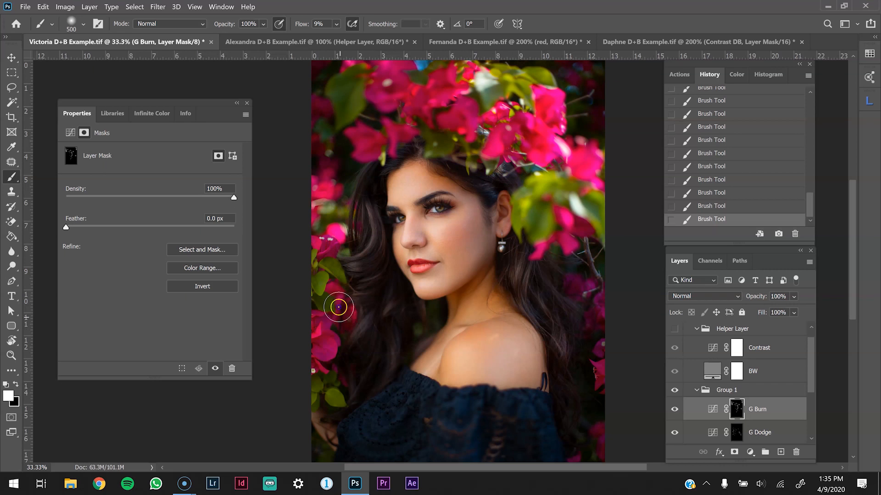
- Burn the dark background and the hair beside the shoulder on the G Burn mask, reducing the brush to size 300
{"action": "scroll", "coordinate": [413, 339], "scroll_direction": "down", "scroll_amount": 3}
{"action": "key", "text": "bracketright"}
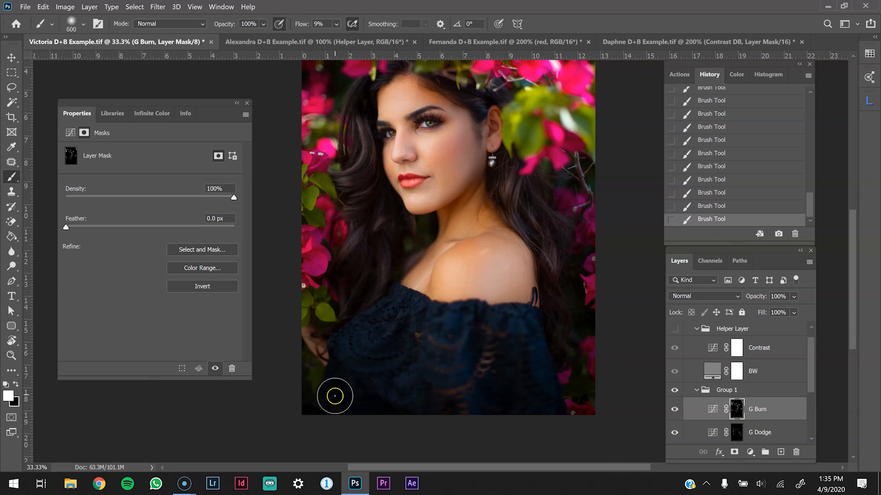
{"action": "key", "text": "bracketright"}
{"action": "key", "text": "bracketright"}
{"action": "key", "text": "bracketleft"}
{"action": "key", "text": "bracketleft"}
{"action": "key", "text": "bracketleft"}
{"action": "key", "text": "bracketleft"}
{"action": "mouse_move", "coordinate": [565, 331]}
{"action": "left_mouse_down"}
{"action": "mouse_move", "coordinate": [571, 374]}
{"action": "mouse_move", "coordinate": [578, 224]}
{"action": "left_mouse_up"}
{"action": "key", "text": "bracketleft"}
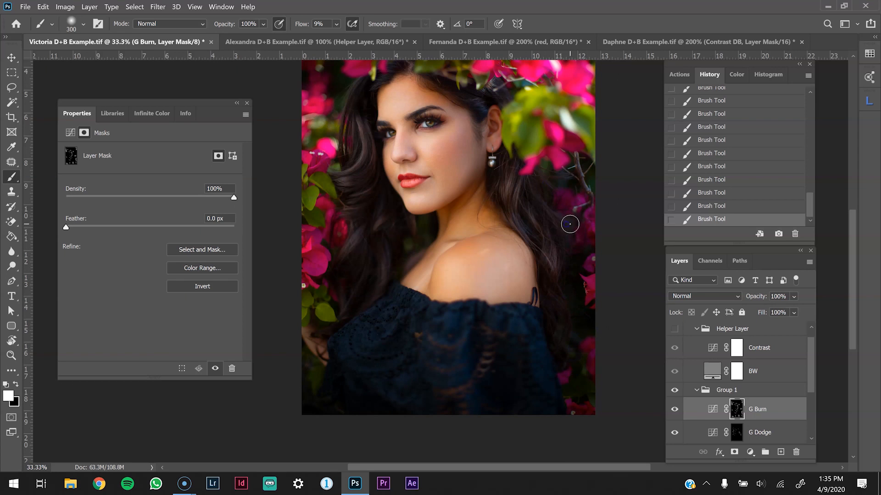
{"action": "left_click_drag", "start_coordinate": [528, 198], "coordinate": [567, 266]}
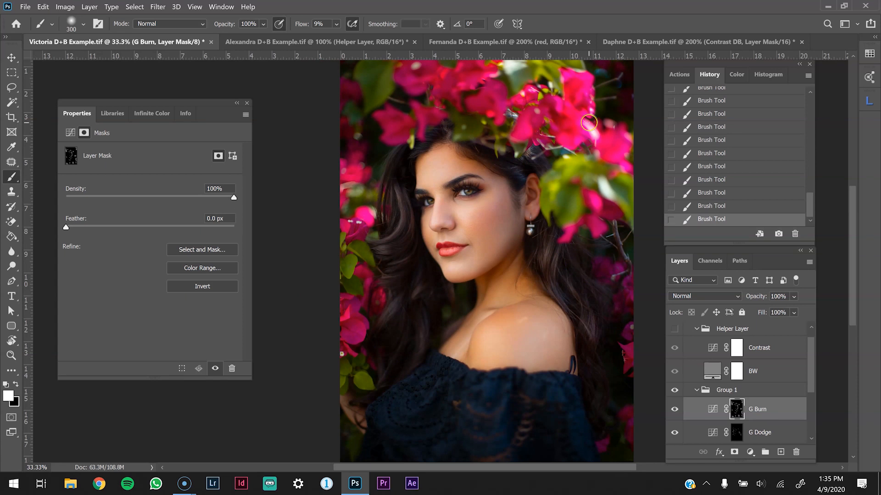
- Add a Curves adjustment layer above G Burn and raise its RGB midpoint to input 127, output 141
{"action": "key", "text": "ctrl+minus"}
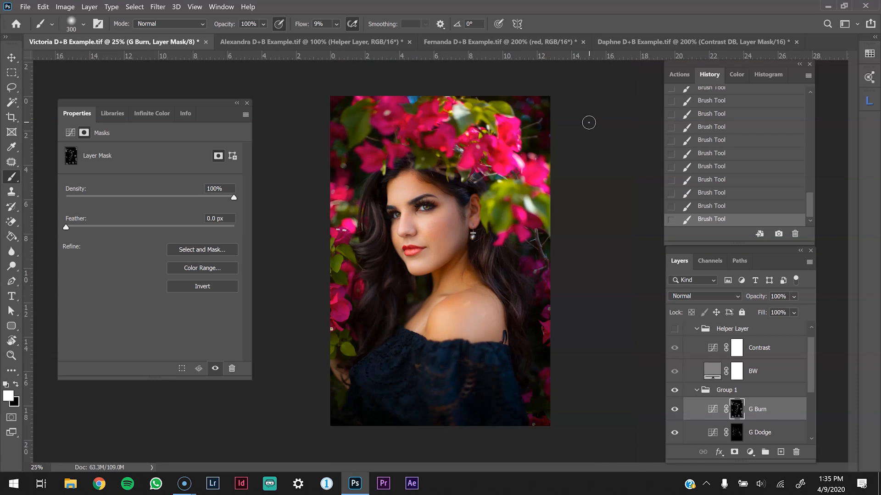
{"action": "key", "text": "ctrl+plus"}
{"action": "left_click_drag", "start_coordinate": [446, 195], "coordinate": [493, 196]}
{"action": "key", "text": "z"}
{"action": "left_click", "coordinate": [464, 205]}
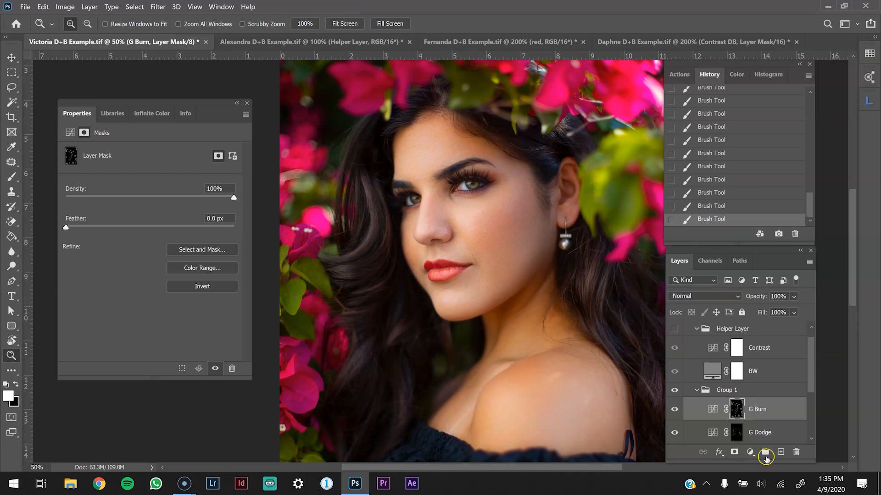
{"action": "left_click", "coordinate": [746, 409]}
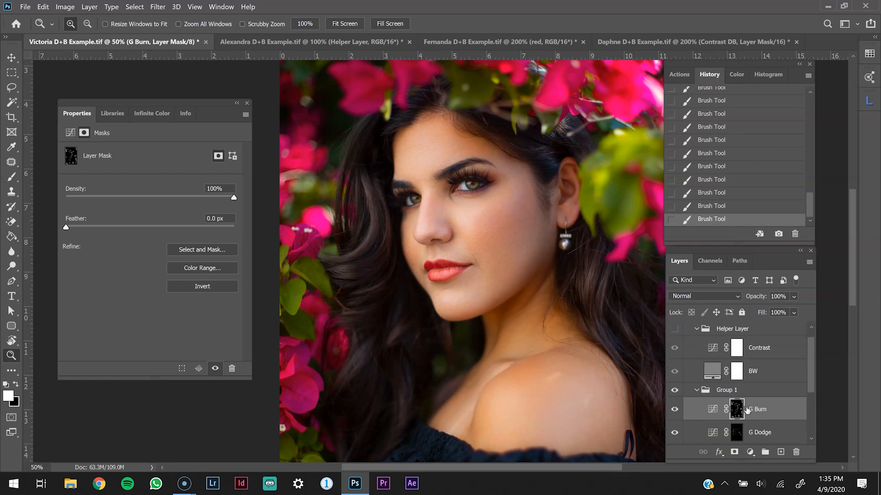
{"action": "left_click", "coordinate": [750, 453]}
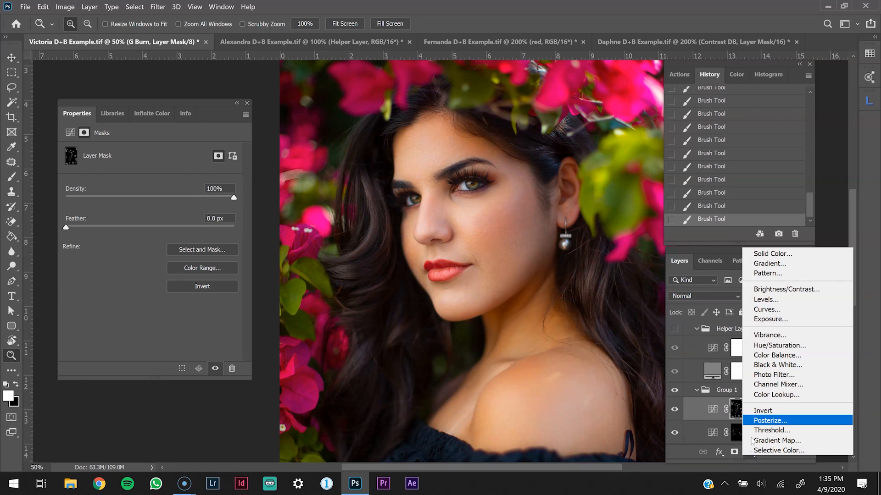
{"action": "left_click", "coordinate": [760, 310]}
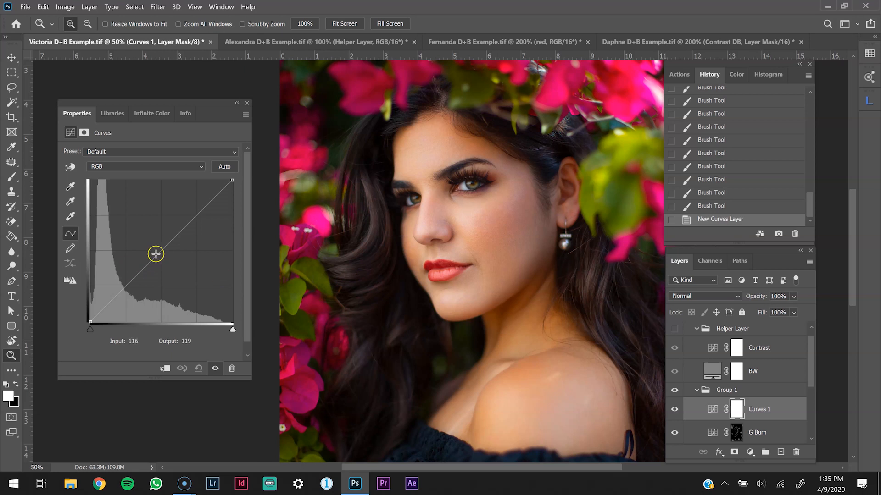
{"action": "left_click_drag", "start_coordinate": [161, 250], "coordinate": [162, 242]}
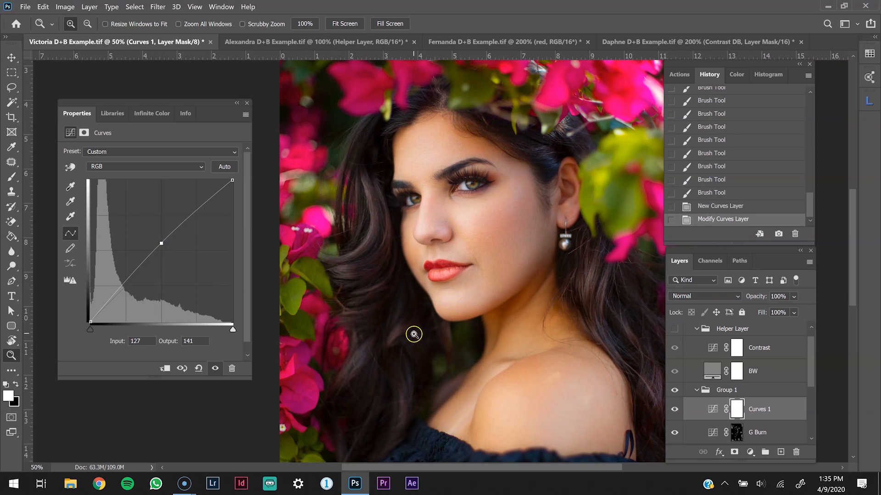
- Set the new Curves layer's blend mode to Luminosity and adjust its midpoint to input 126, output 141
{"action": "left_click", "coordinate": [729, 298]}
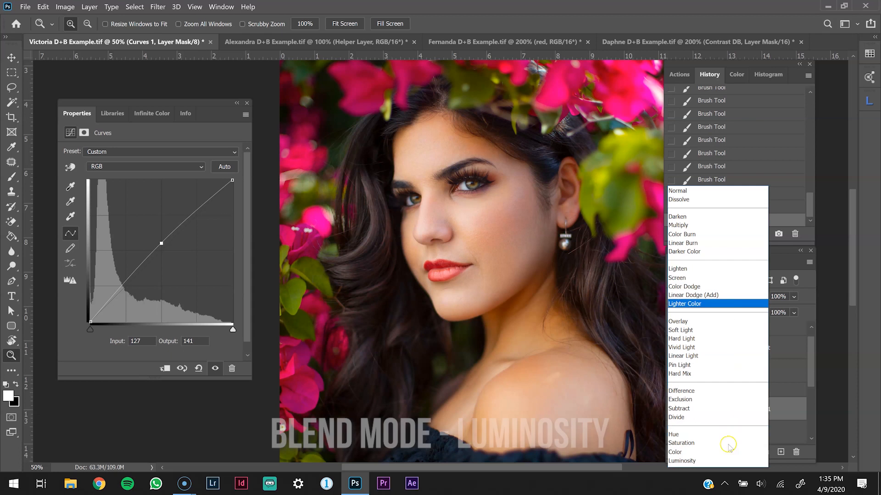
{"action": "left_click", "coordinate": [688, 461]}
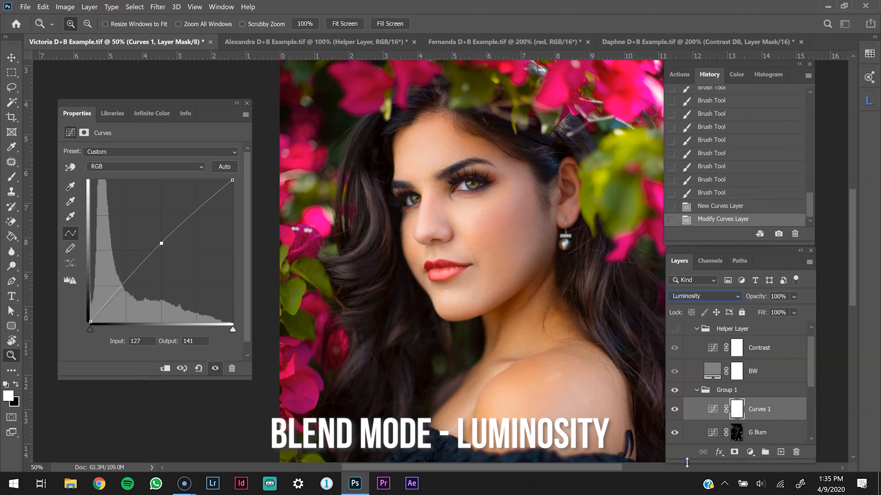
{"action": "left_click", "coordinate": [712, 409]}
{"action": "left_click_drag", "start_coordinate": [161, 243], "coordinate": [161, 241]}
- In the Curves 1 layer's blending options, raise the Blend If black point of the underlying layer to 181
{"action": "key", "text": "ctrl+minus"}
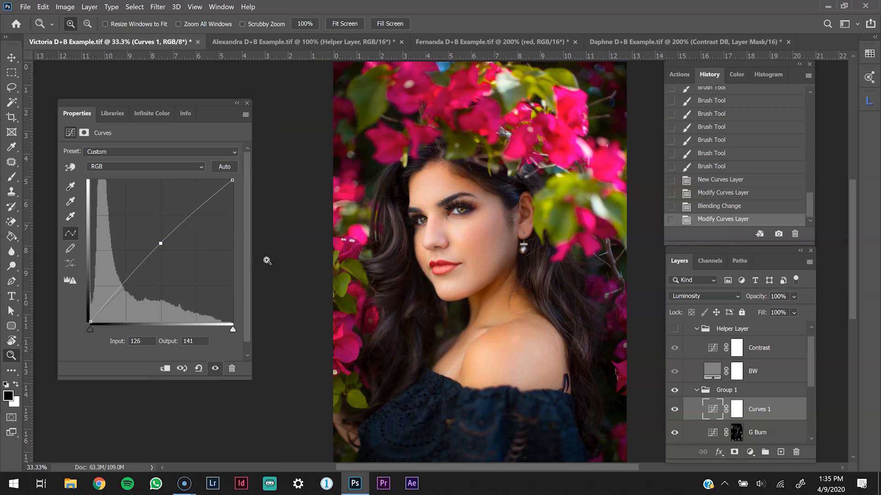
{"action": "key", "text": "ctrl+minus"}
{"action": "left_click", "coordinate": [379, 255]}
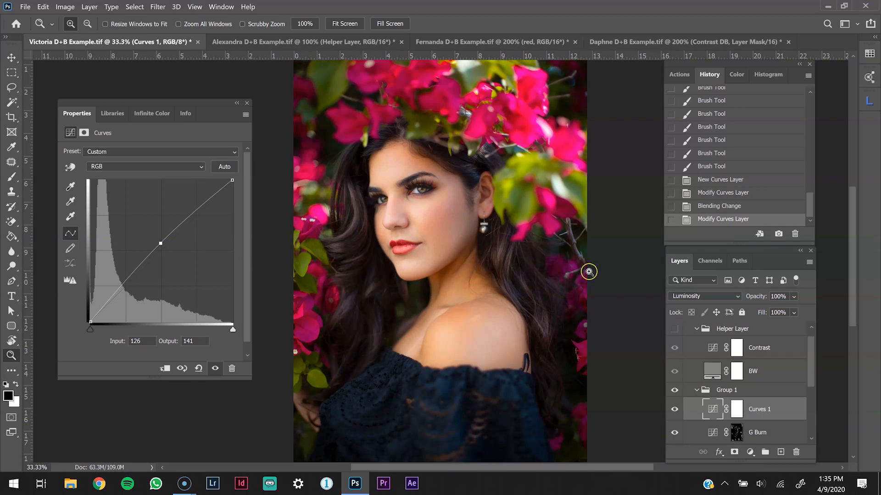
{"action": "left_click", "coordinate": [792, 410]}
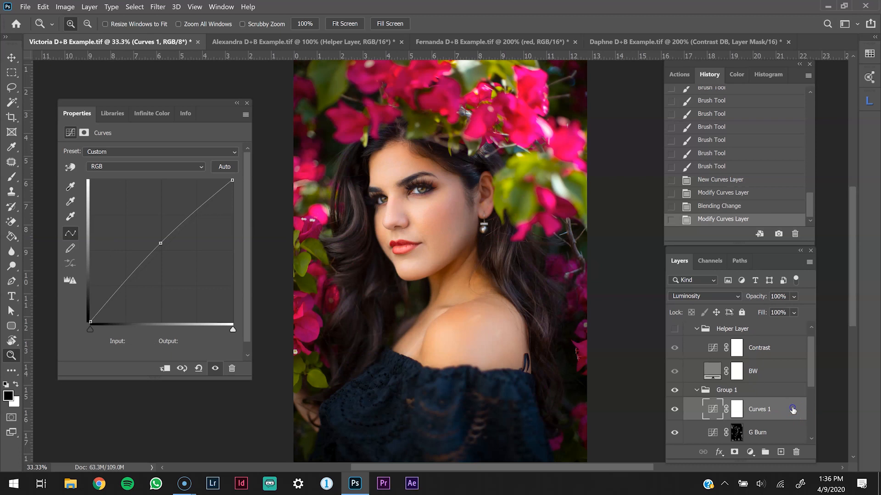
{"action": "double_click", "coordinate": [786, 418]}
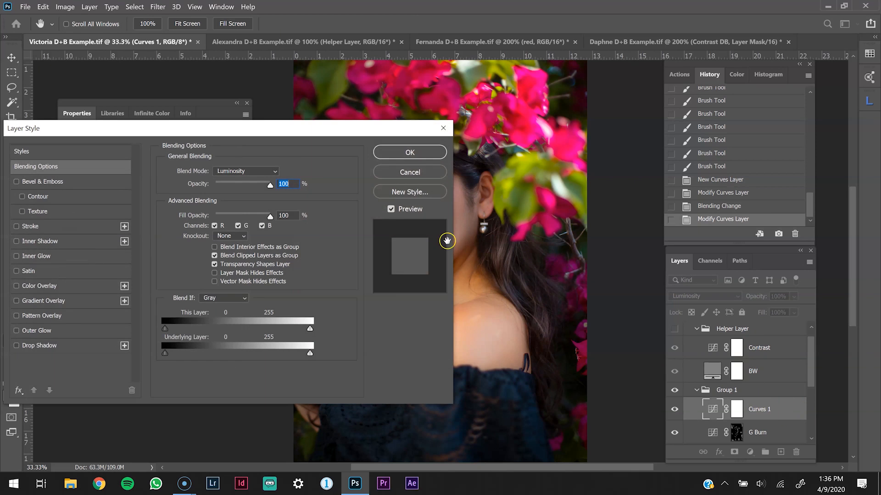
{"action": "left_click_drag", "start_coordinate": [242, 137], "coordinate": [145, 92]}
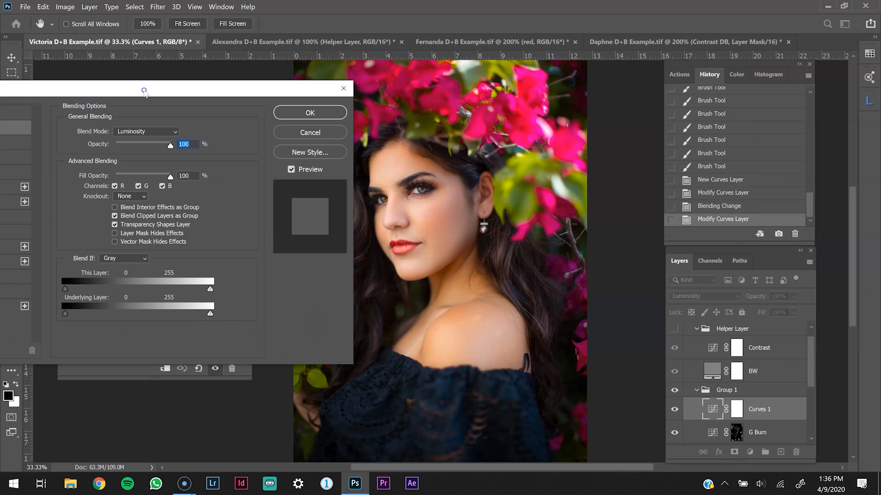
{"action": "left_click", "coordinate": [65, 314]}
{"action": "left_click", "coordinate": [66, 314]}
{"action": "left_click", "coordinate": [71, 297]}
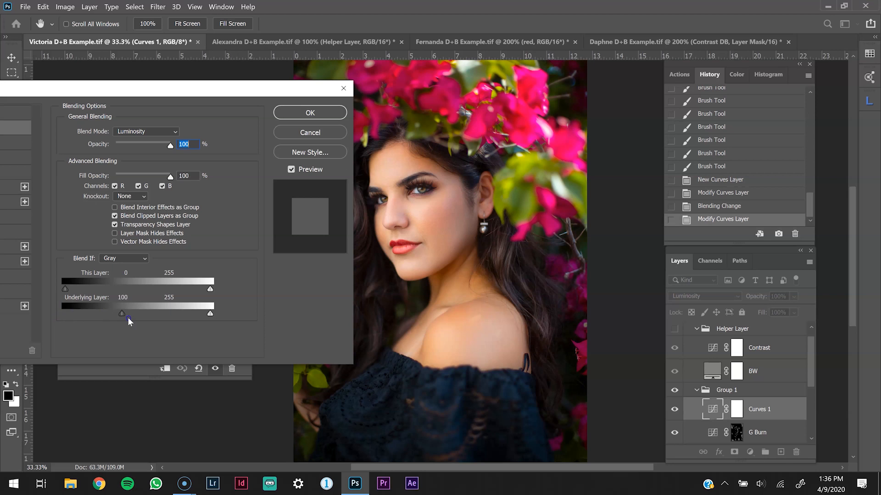
{"action": "mouse_move", "coordinate": [195, 317]}
{"action": "left_mouse_down"}
{"action": "mouse_move", "coordinate": [32, 304]}
{"action": "mouse_move", "coordinate": [162, 304]}
{"action": "mouse_move", "coordinate": [159, 312]}
{"action": "left_mouse_up"}
{"action": "left_click", "coordinate": [121, 323]}
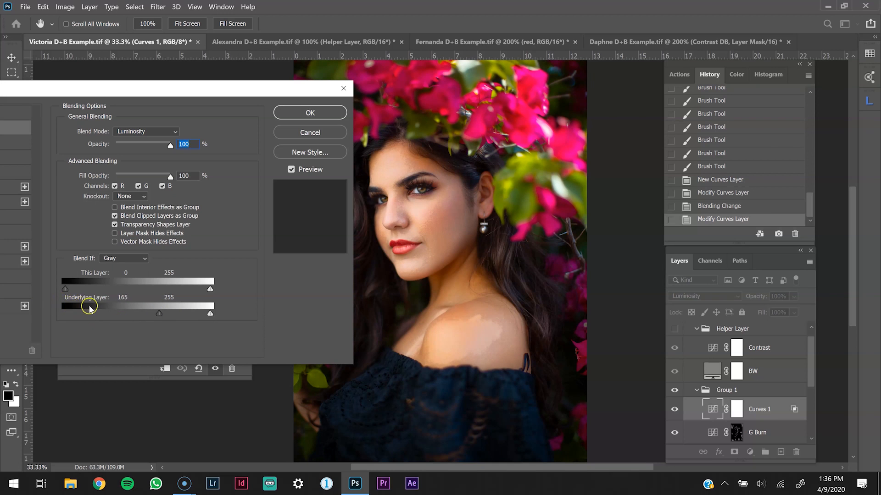
{"action": "left_click_drag", "start_coordinate": [163, 318], "coordinate": [166, 318]}
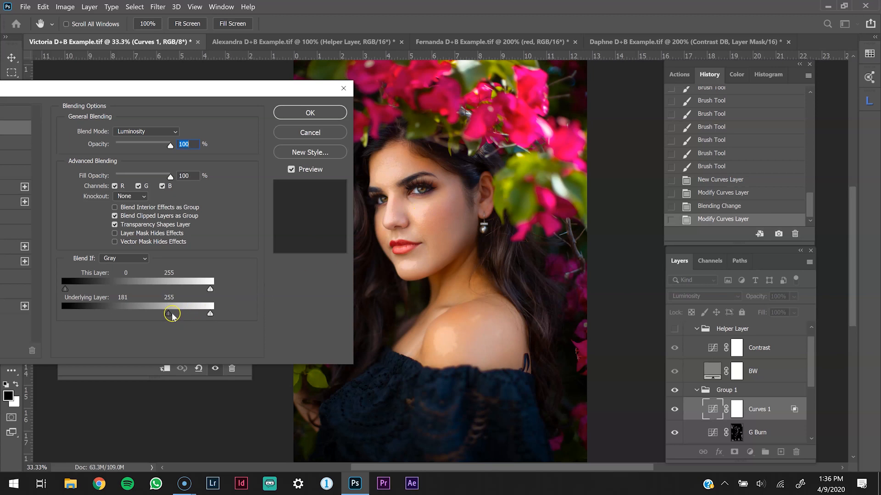
- Split the underlying layer's black point to 181 / 197 for a smooth transition and apply the blending options
{"action": "key", "text": "alt"}
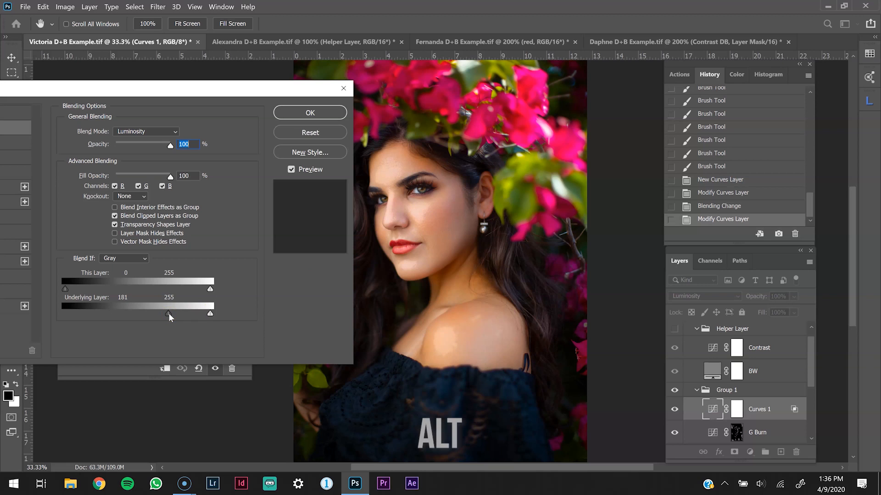
{"action": "left_click", "coordinate": [169, 315], "text": "alt"}
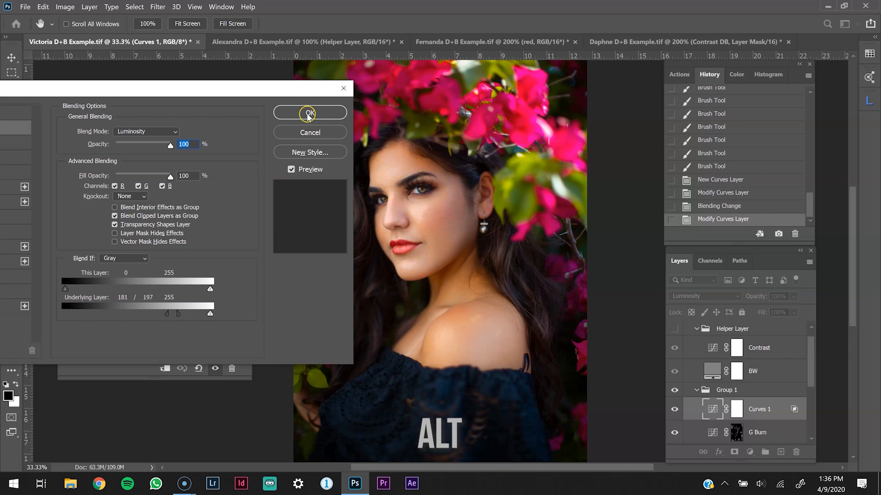
{"action": "left_click", "coordinate": [304, 112]}
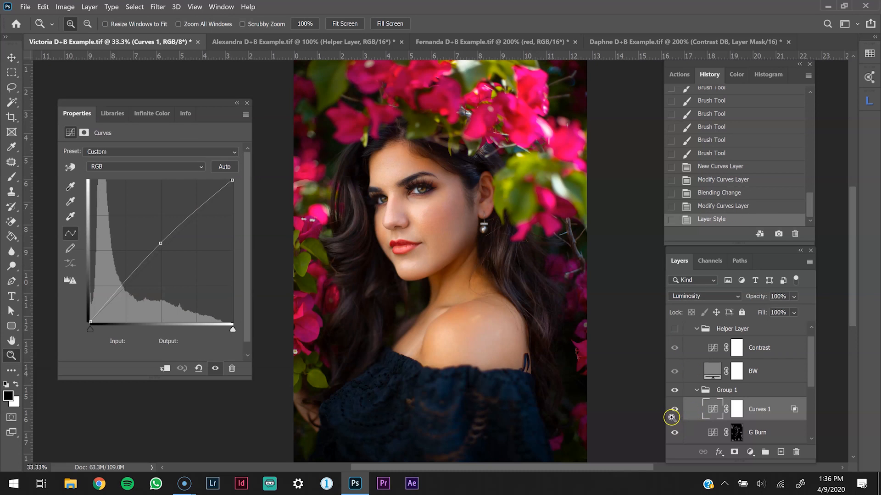
- Compare the portrait with the Curves 1 layer hidden and shown
{"action": "left_click", "coordinate": [673, 411]}
{"action": "left_click", "coordinate": [674, 412]}
{"action": "left_click", "coordinate": [675, 412]}
{"action": "left_click", "coordinate": [674, 413]}
- Lower the Curves 1 layer's opacity in stages to 65%, 45% and finally 36%
{"action": "left_click", "coordinate": [793, 298]}
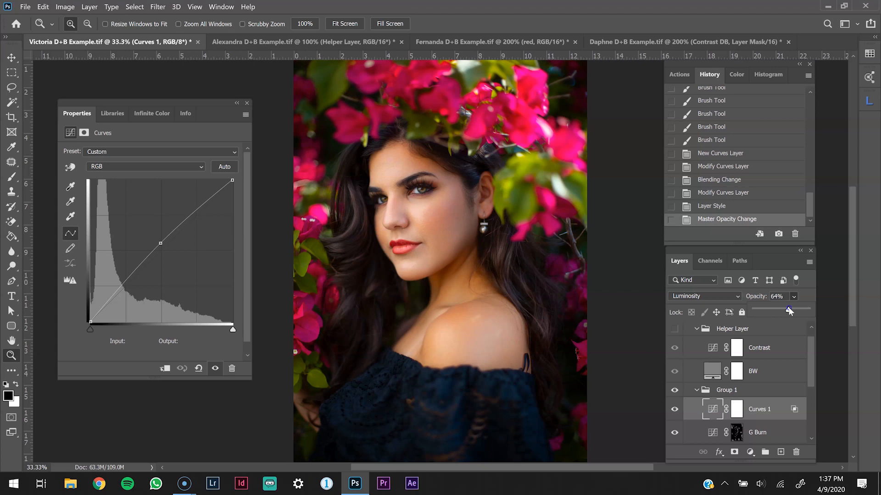
{"action": "left_click_drag", "start_coordinate": [789, 309], "coordinate": [789, 309]}
{"action": "left_click", "coordinate": [672, 406]}
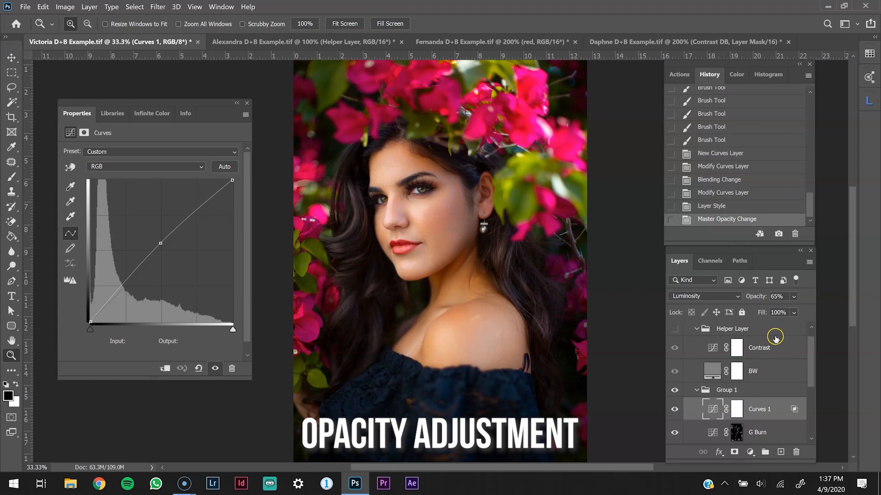
{"action": "left_click", "coordinate": [793, 301]}
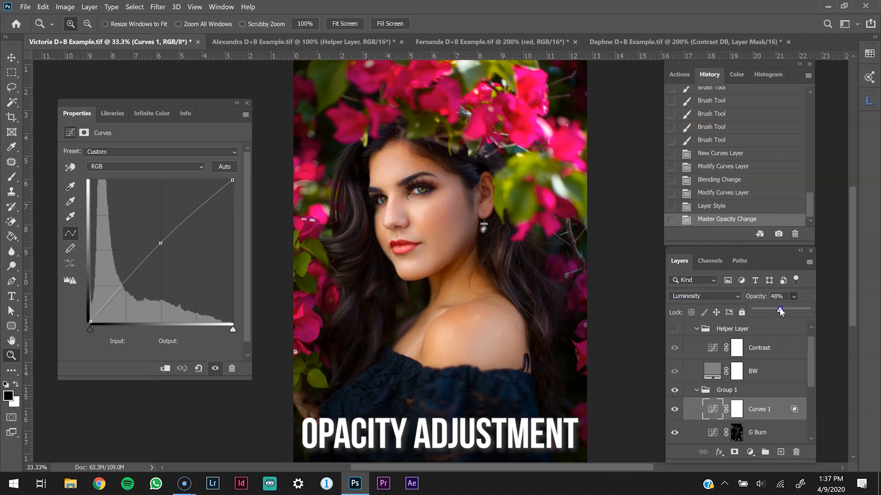
{"action": "left_click_drag", "start_coordinate": [780, 311], "coordinate": [778, 311]}
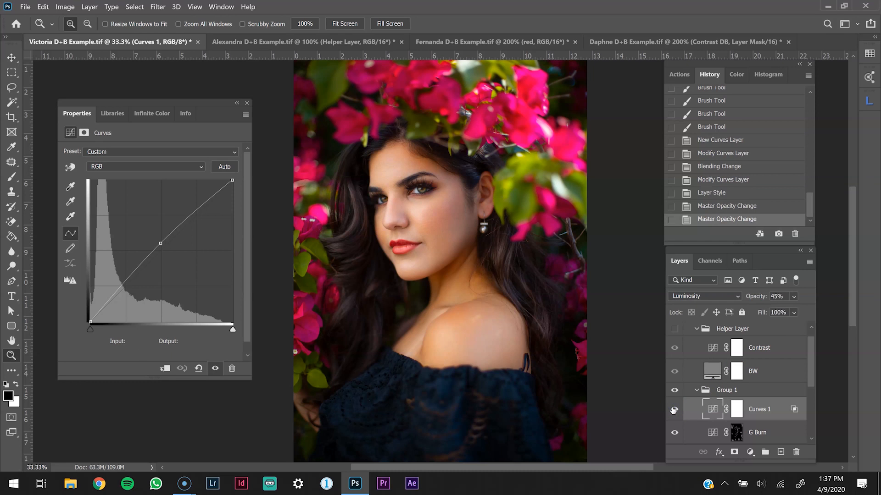
{"action": "left_click", "coordinate": [795, 296]}
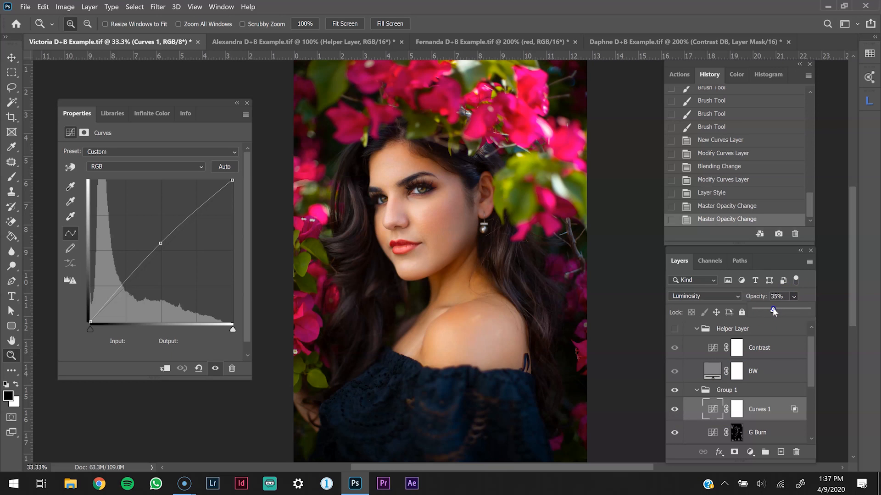
{"action": "left_click", "coordinate": [699, 401]}
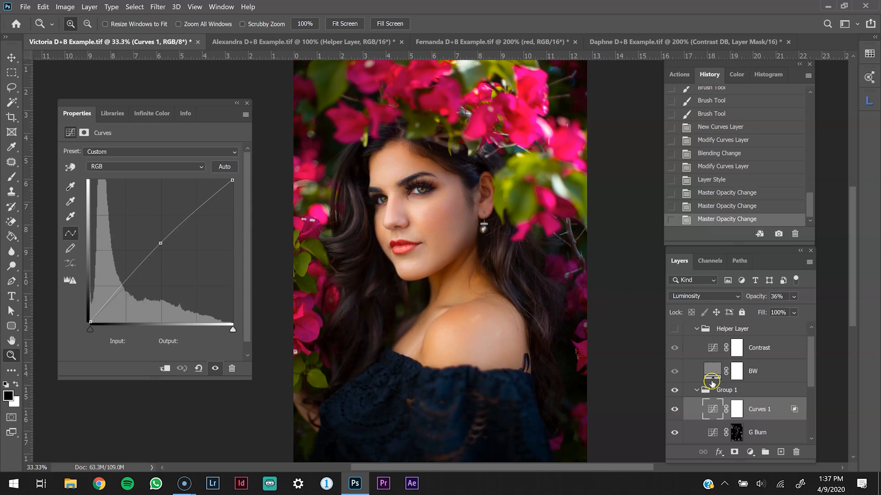
- Examine the face up close and the whole portrait, and briefly isolate the Local DB group before restoring all layers
{"action": "key", "text": "ctrl+minus"}
{"action": "left_click", "coordinate": [542, 335]}
{"action": "left_click", "coordinate": [415, 172]}
{"action": "left_click_drag", "start_coordinate": [425, 199], "coordinate": [447, 233]}
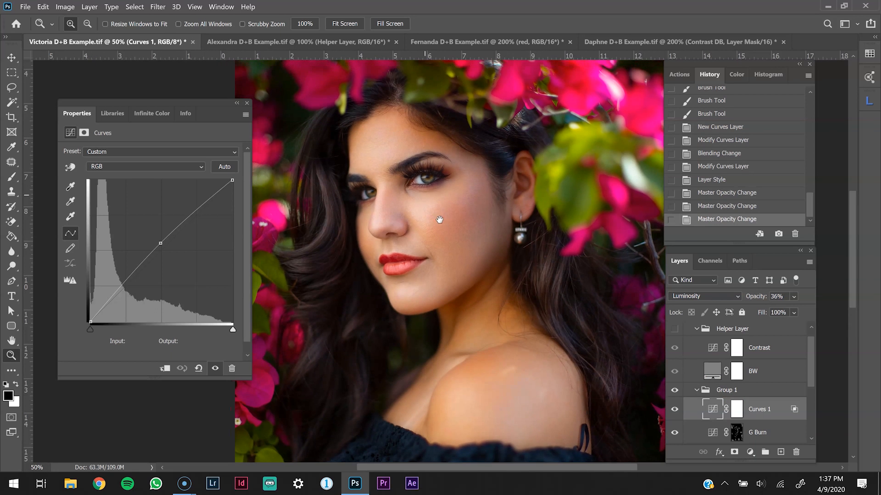
{"action": "left_click", "coordinate": [711, 349]}
{"action": "left_click_drag", "start_coordinate": [810, 365], "coordinate": [797, 337]}
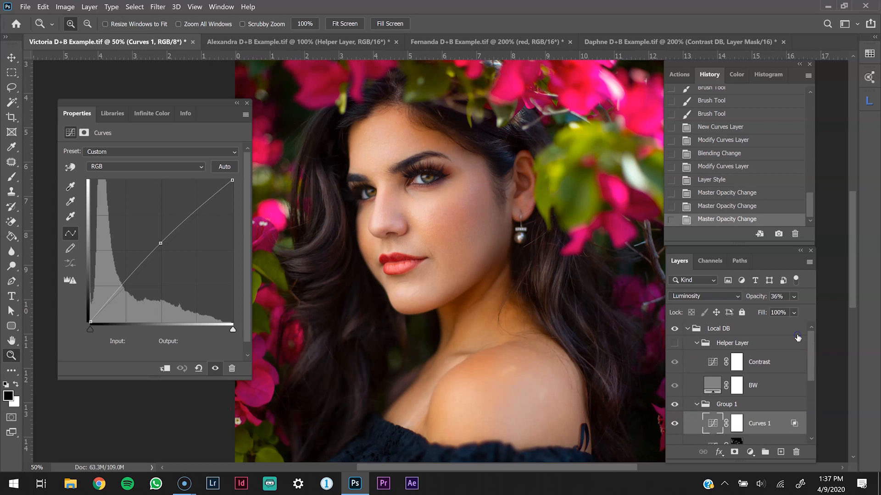
{"action": "key", "text": "ctrl+minus"}
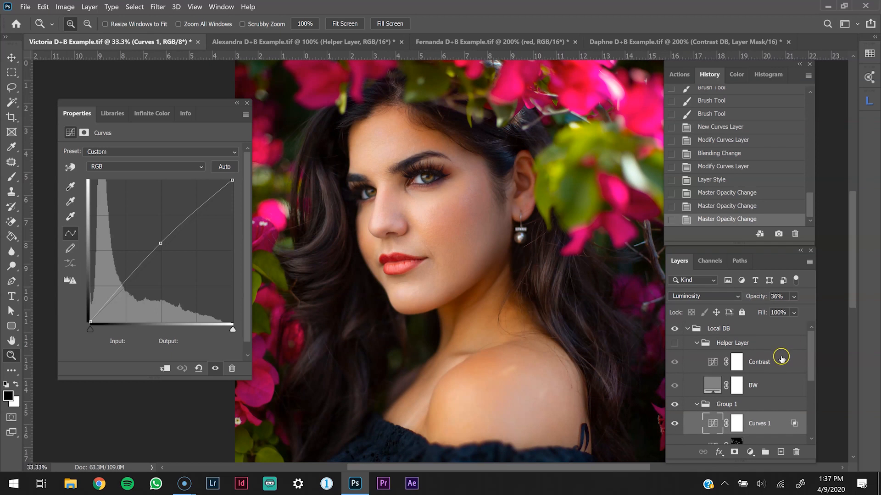
{"action": "key", "text": "ctrl+minus"}
{"action": "key", "text": "ctrl+plus"}
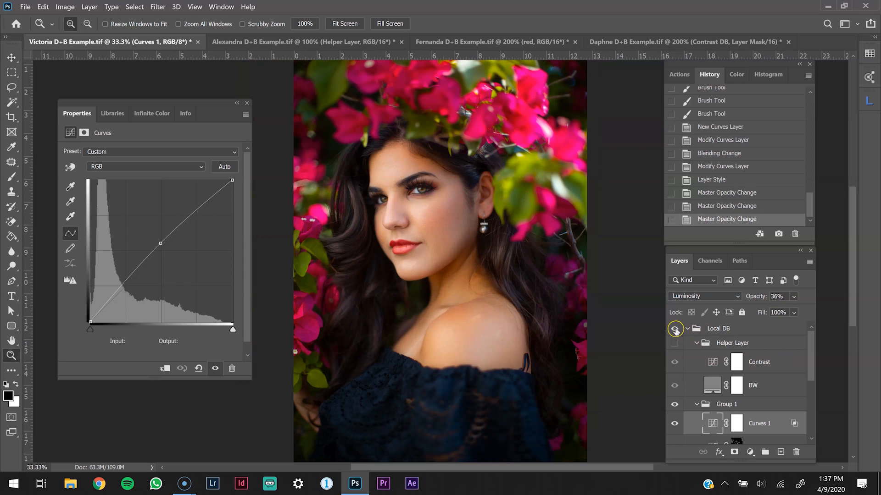
{"action": "left_click", "coordinate": [674, 329], "text": "alt"}
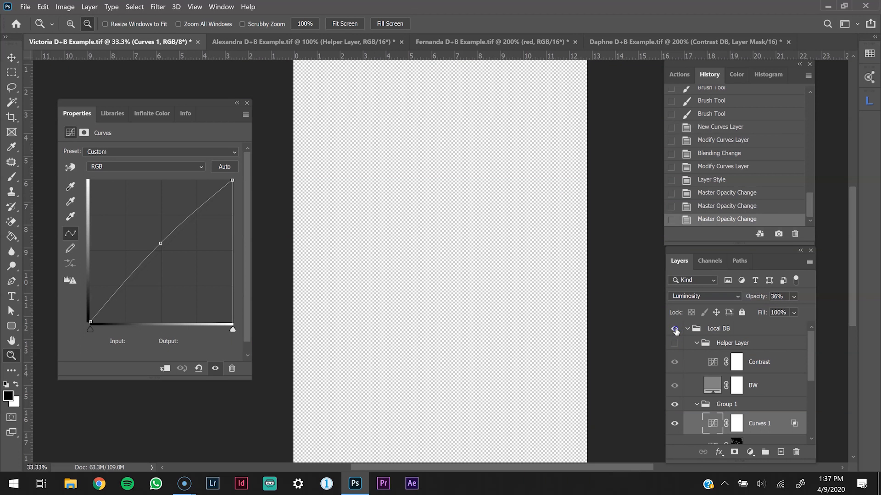
{"action": "left_click", "coordinate": [675, 329], "text": "alt"}
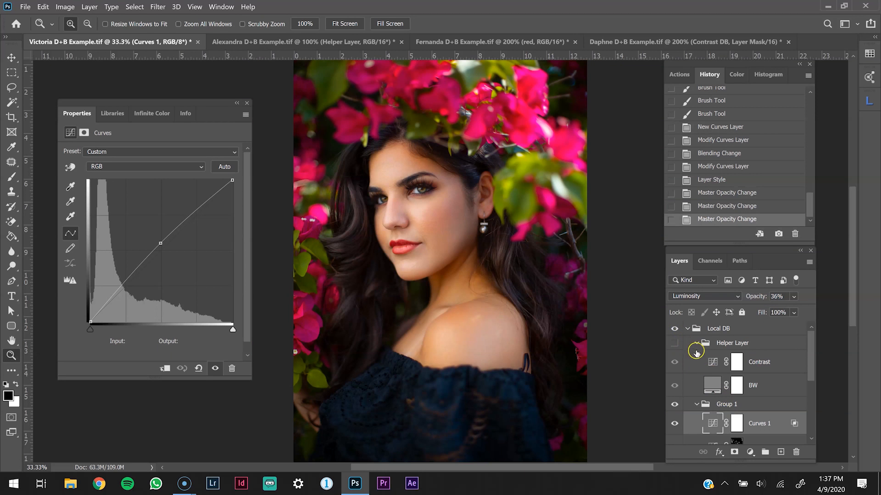
{"action": "scroll", "coordinate": [731, 392], "scroll_direction": "down", "scroll_amount": 1}
{"action": "scroll", "coordinate": [729, 390], "scroll_direction": "up", "scroll_amount": 1}
{"action": "scroll", "coordinate": [727, 388], "scroll_direction": "down", "scroll_amount": 2}
{"action": "scroll", "coordinate": [725, 385], "scroll_direction": "down", "scroll_amount": 2}
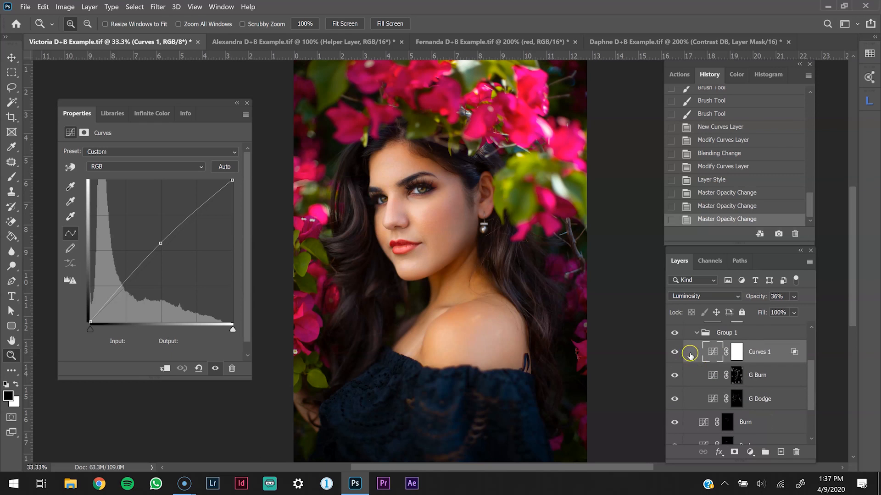
- Collapse and hide Group 1, and inspect the Dodge and Burn layer masks one after the other
{"action": "left_click", "coordinate": [696, 332]}
{"action": "left_click", "coordinate": [674, 343]}
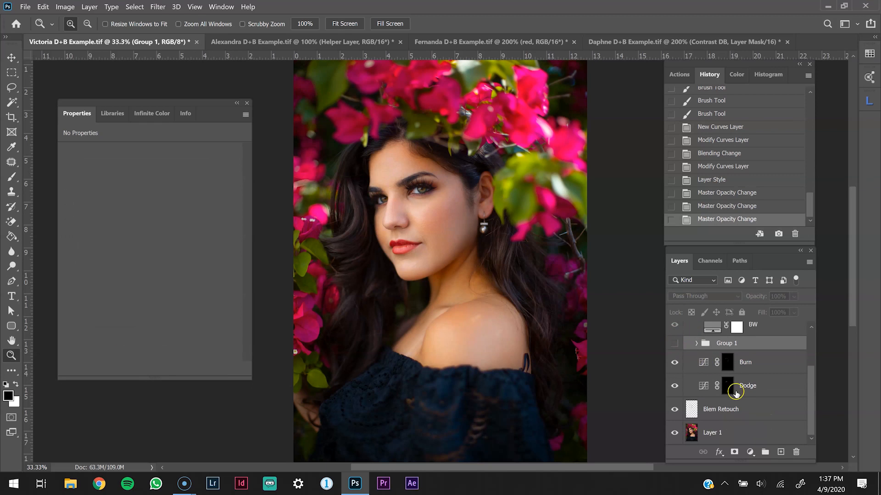
{"action": "left_click", "coordinate": [398, 179]}
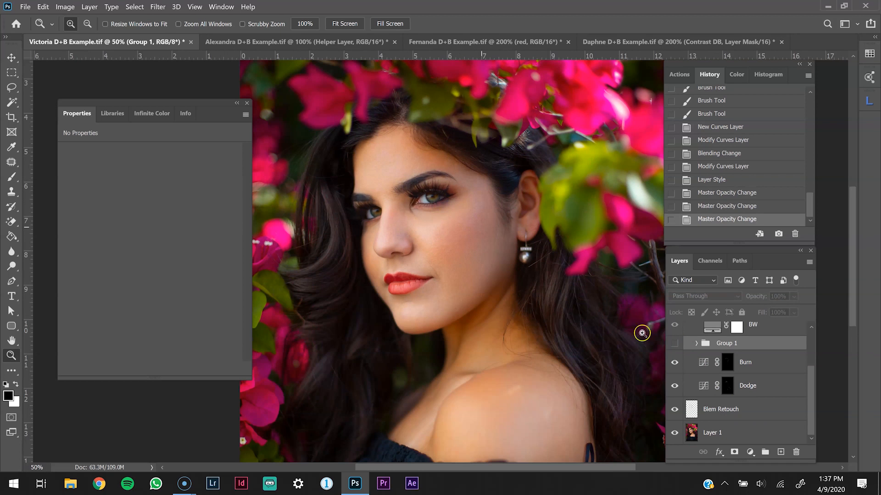
{"action": "key", "text": "alt"}
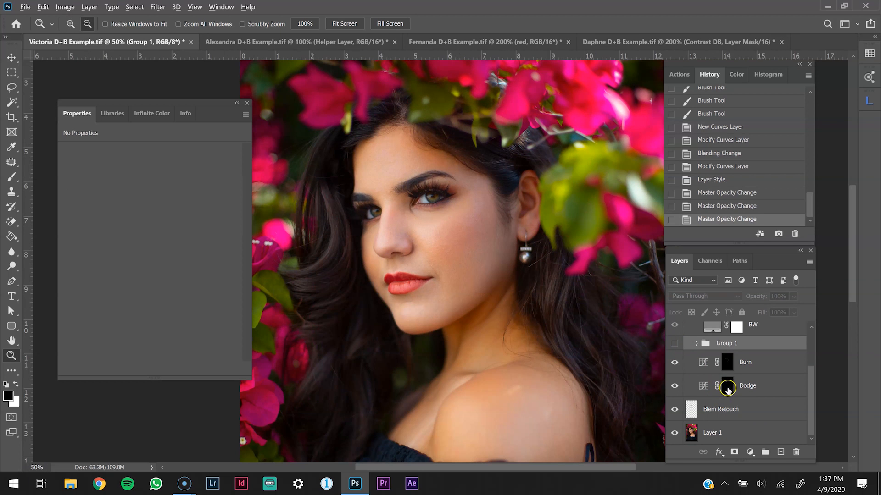
{"action": "left_click", "coordinate": [728, 388], "text": "alt"}
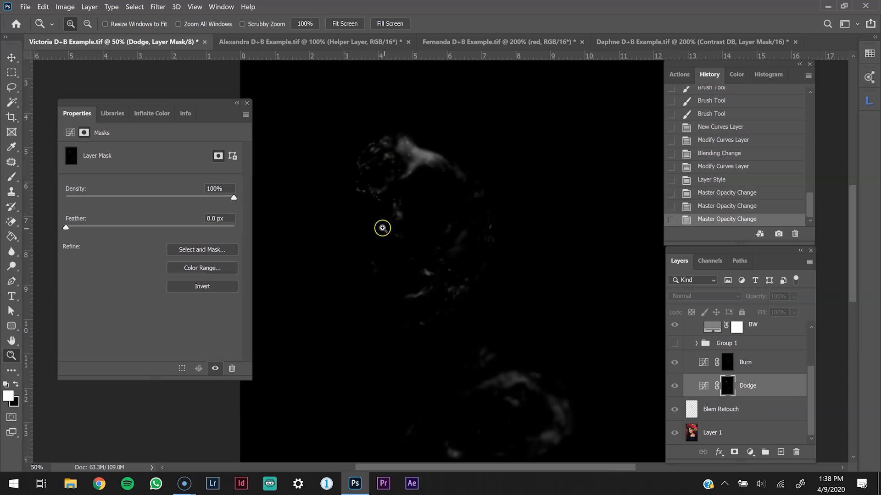
{"action": "left_click", "coordinate": [727, 386], "text": "alt"}
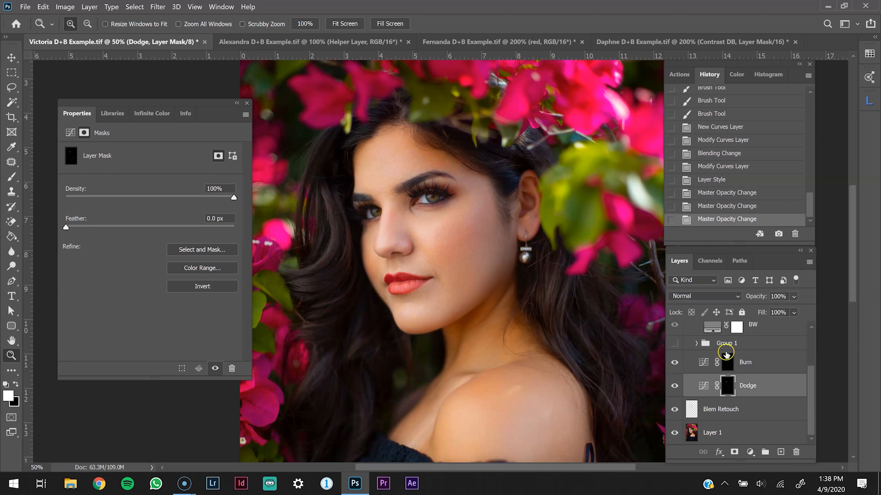
{"action": "left_click", "coordinate": [727, 364], "text": "alt"}
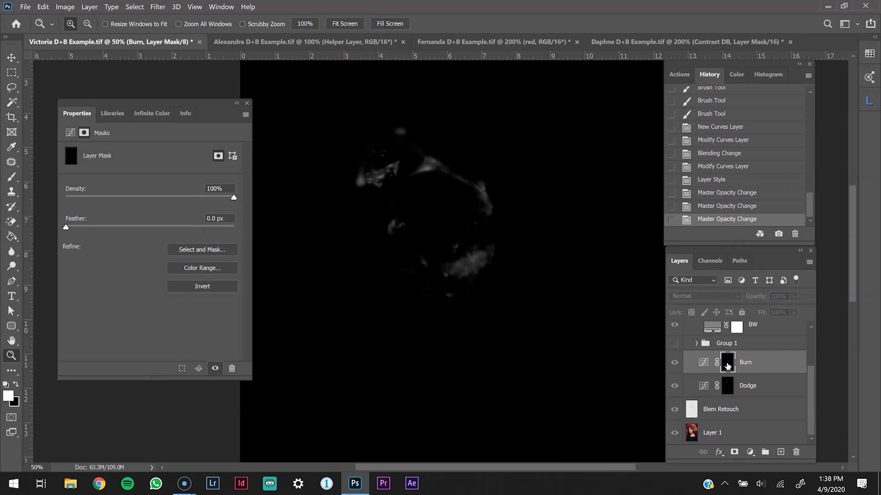
{"action": "left_click", "coordinate": [727, 364], "text": "alt"}
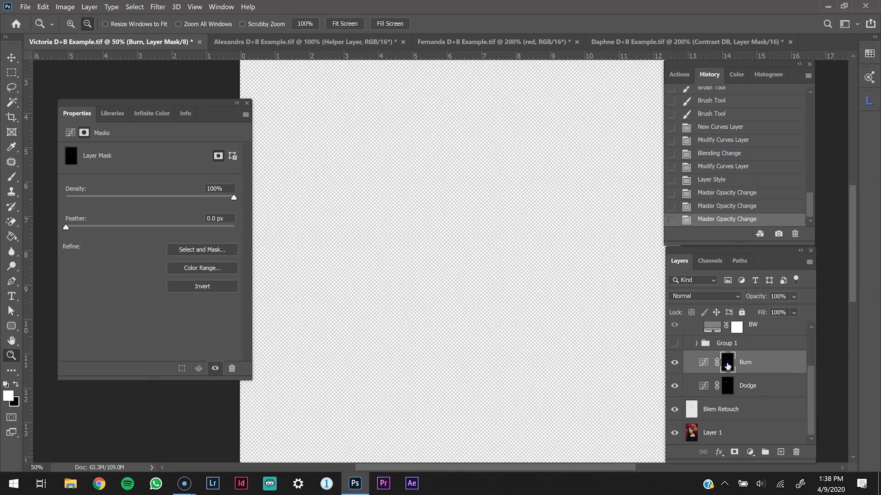
- Show Group 1 again, inspect its G Dodge and G Burn masks, and display the Curves 1 settings
{"action": "left_click", "coordinate": [674, 343]}
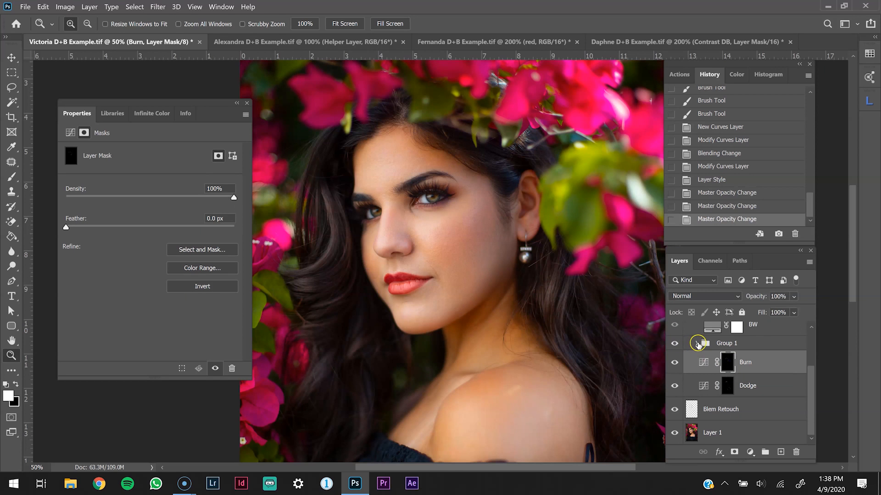
{"action": "left_click", "coordinate": [698, 344]}
{"action": "left_click", "coordinate": [739, 409], "text": "alt"}
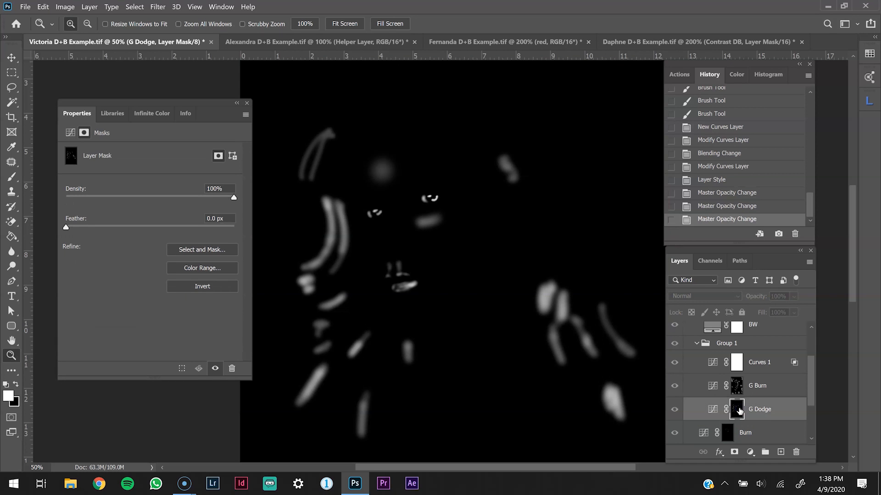
{"action": "left_click", "coordinate": [737, 409], "text": "alt"}
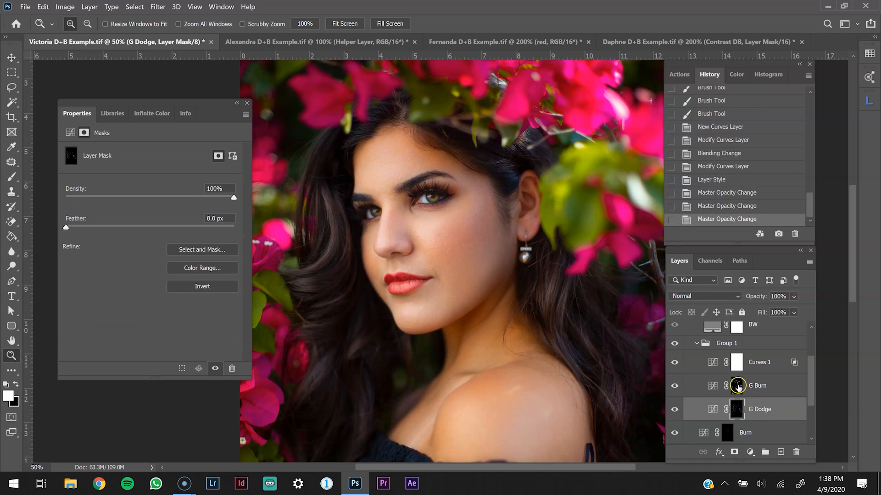
{"action": "left_click", "coordinate": [737, 386], "text": "alt"}
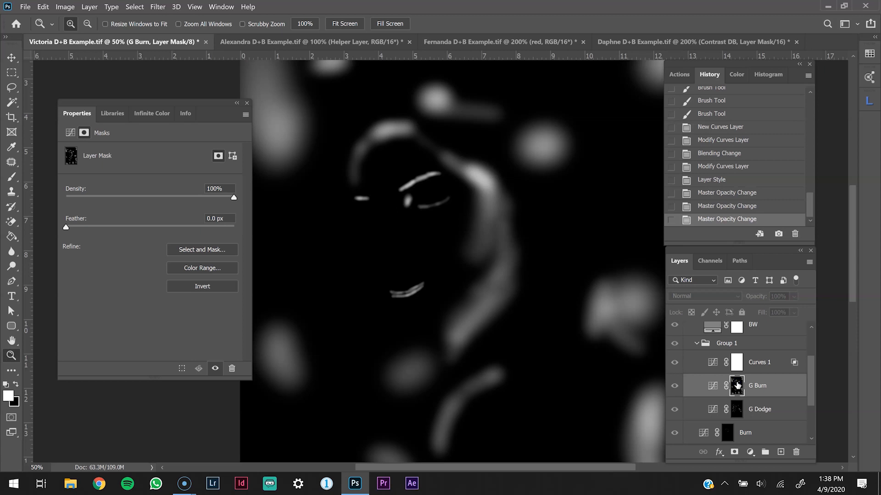
{"action": "left_click", "coordinate": [737, 387], "text": "alt"}
{"action": "left_click", "coordinate": [758, 362]}
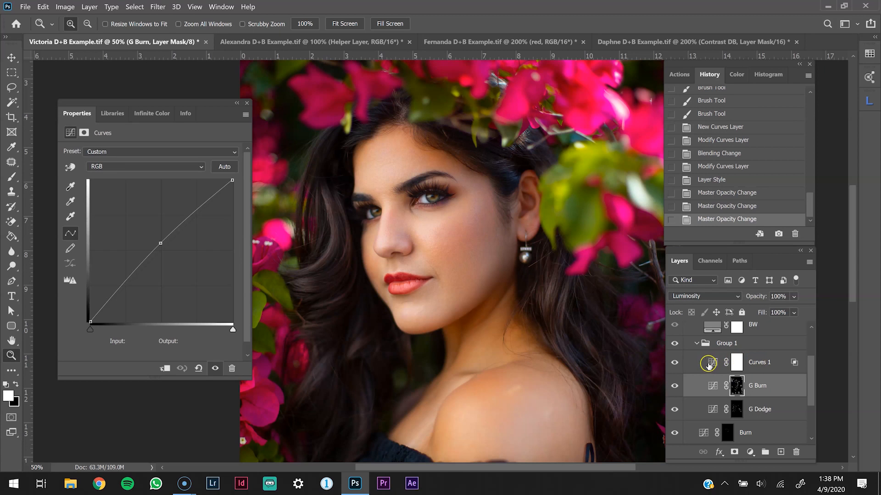
- Collapse Group 1 and group it together with the Burn and Dodge layers
{"action": "left_click", "coordinate": [696, 343]}
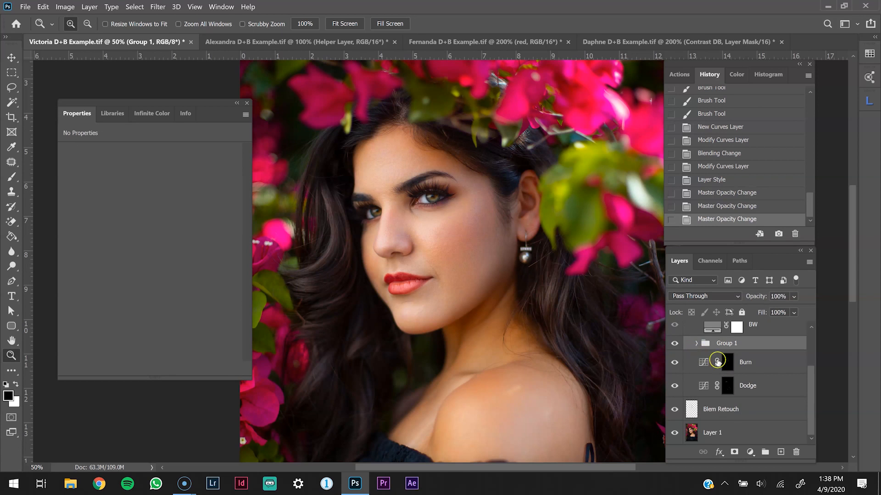
{"action": "left_click", "coordinate": [753, 389], "text": "shift"}
{"action": "key", "text": "ctrl+g"}
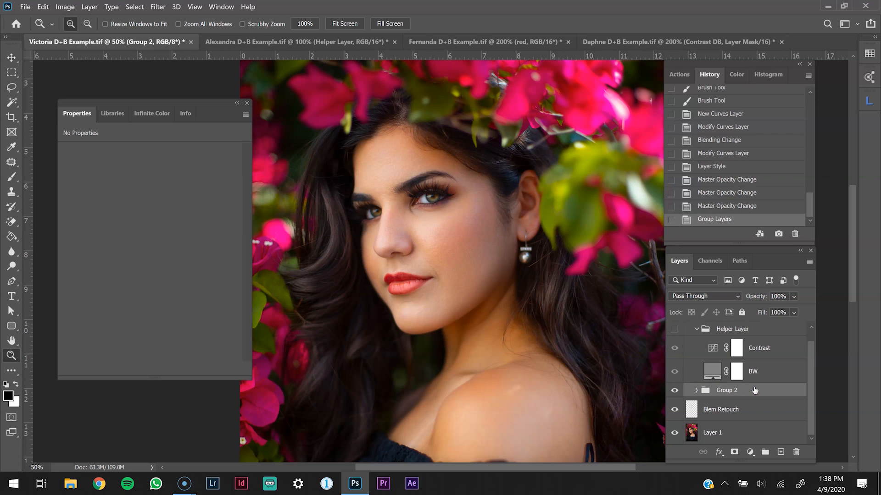
- Compare the whole portrait with the combined dodge and burn group hidden and shown
{"action": "key", "text": "ctrl+minus"}
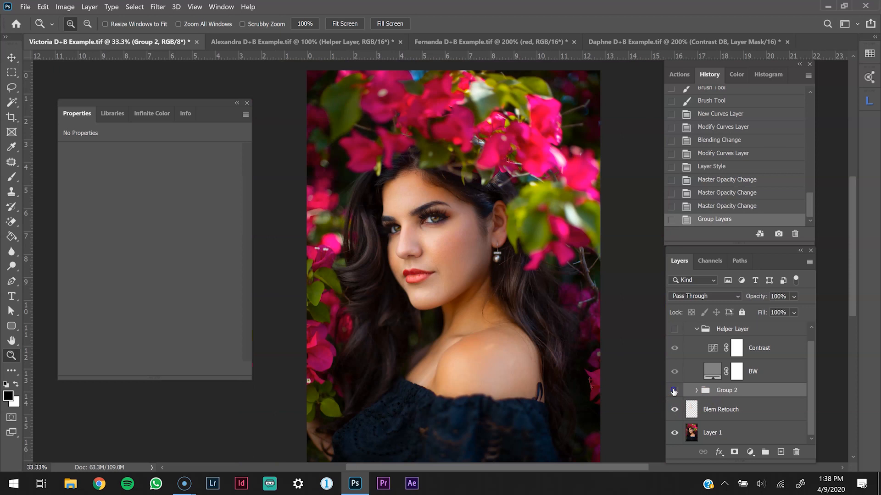
{"action": "key", "text": "ctrl+minus"}
{"action": "key", "text": "ctrl+plus"}
{"action": "left_click", "coordinate": [674, 391]}
{"action": "left_click", "coordinate": [674, 390]}
{"action": "left_click", "coordinate": [673, 391]}
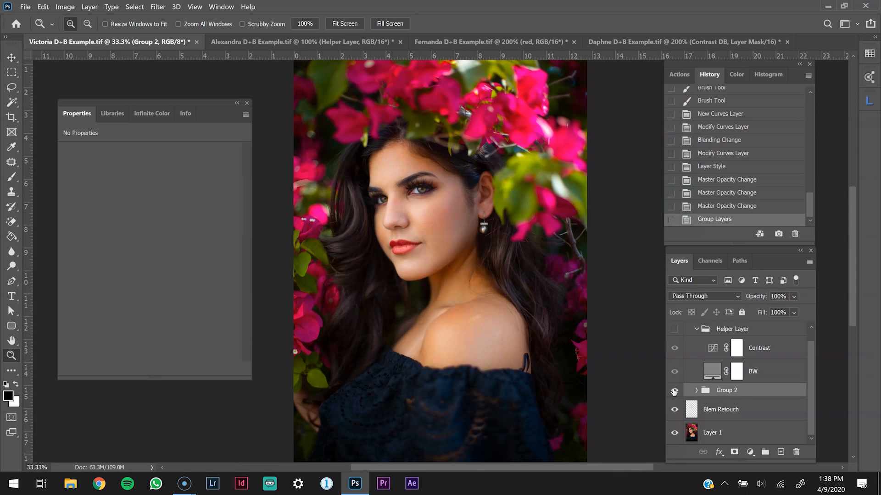
{"action": "mouse_move", "coordinate": [505, 299]}
{"action": "left_mouse_down"}
{"action": "mouse_move", "coordinate": [532, 332]}
{"action": "mouse_move", "coordinate": [512, 309]}
{"action": "left_mouse_up"}
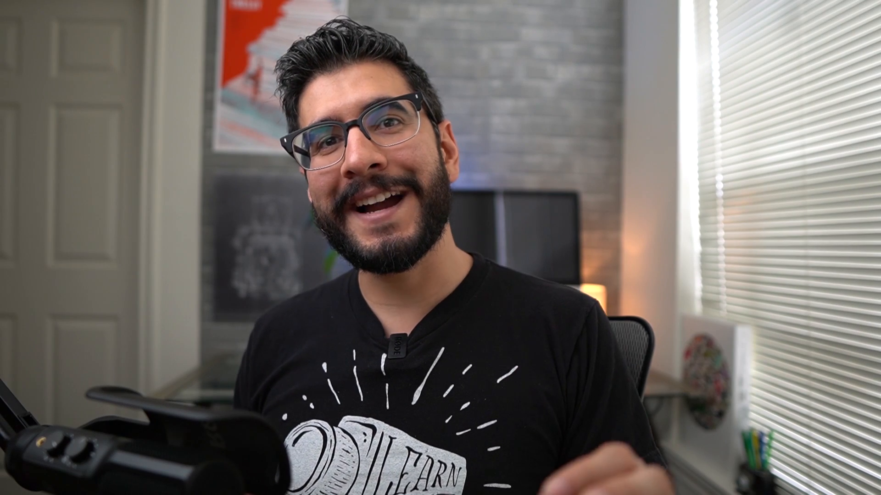